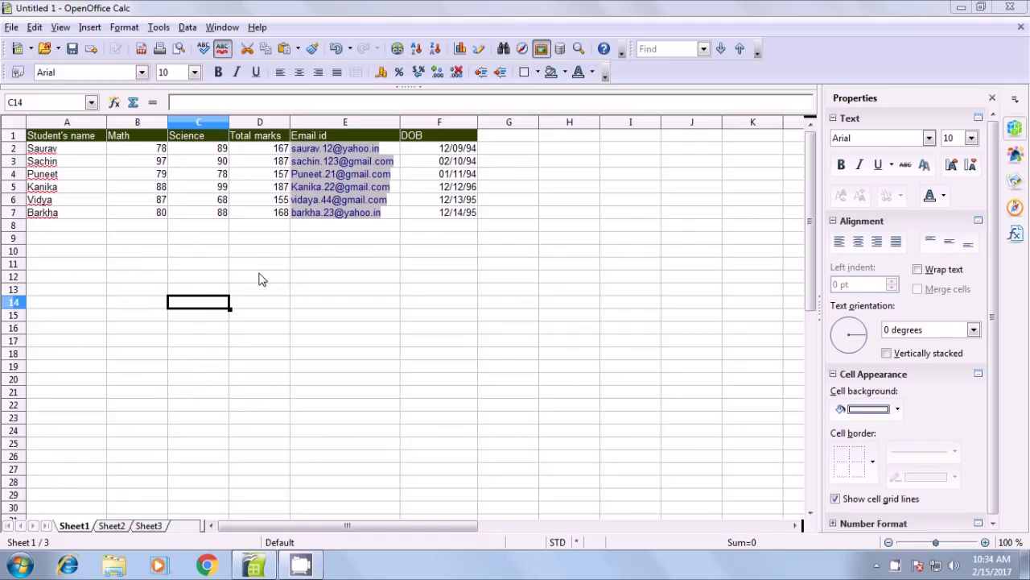
Select cell D12 below the six-student marks table
{"action": "left_click", "coordinate": [262, 278]}
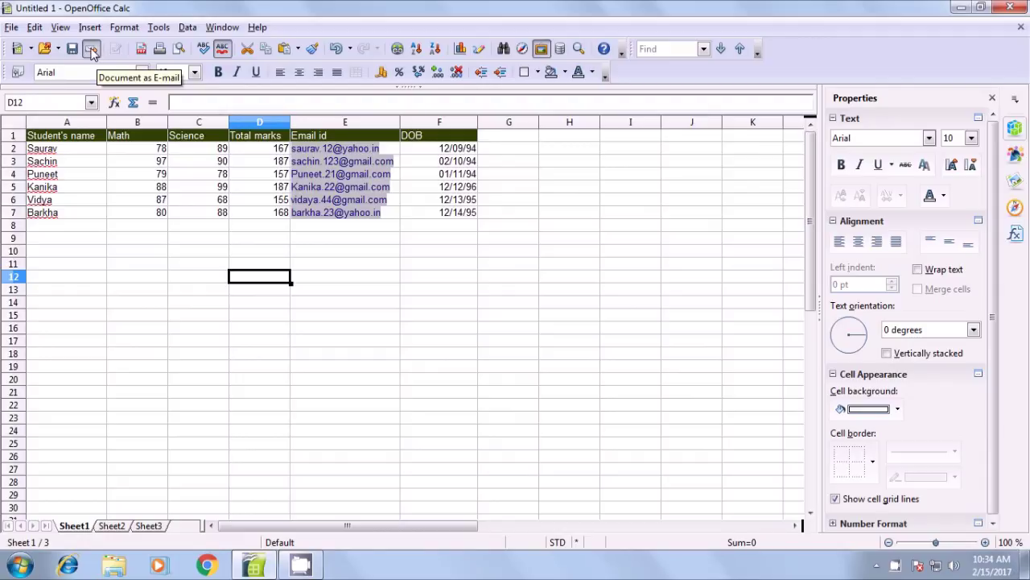
{"action": "left_click", "coordinate": [10, 28]}
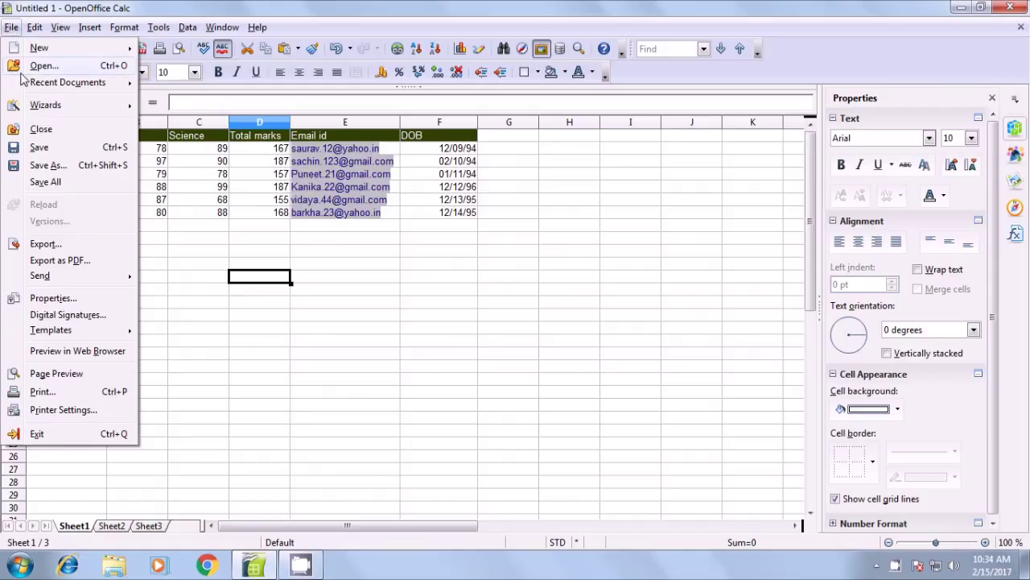
{"action": "mouse_move", "coordinate": [49, 279]}
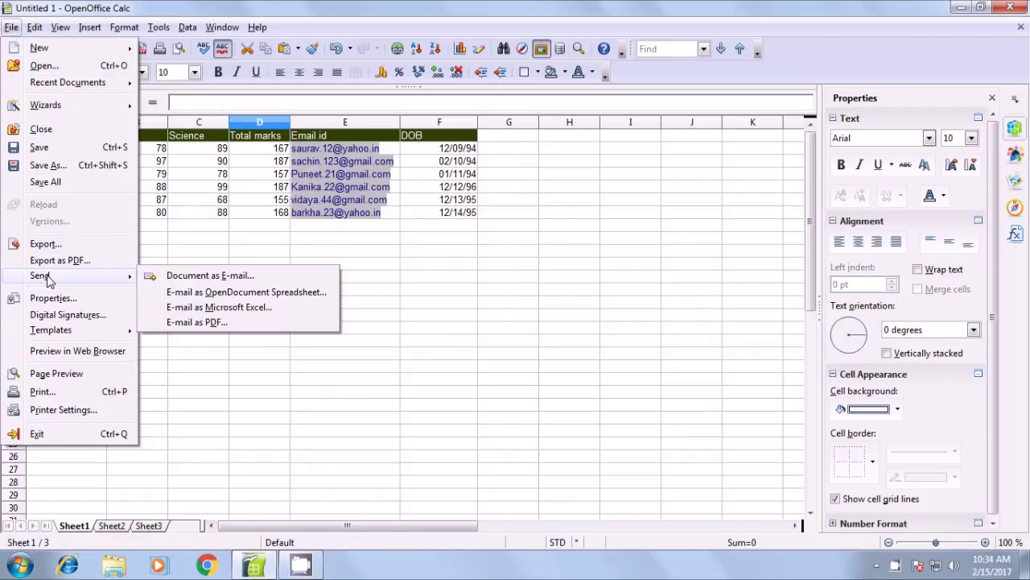
{"action": "left_click", "coordinate": [217, 277]}
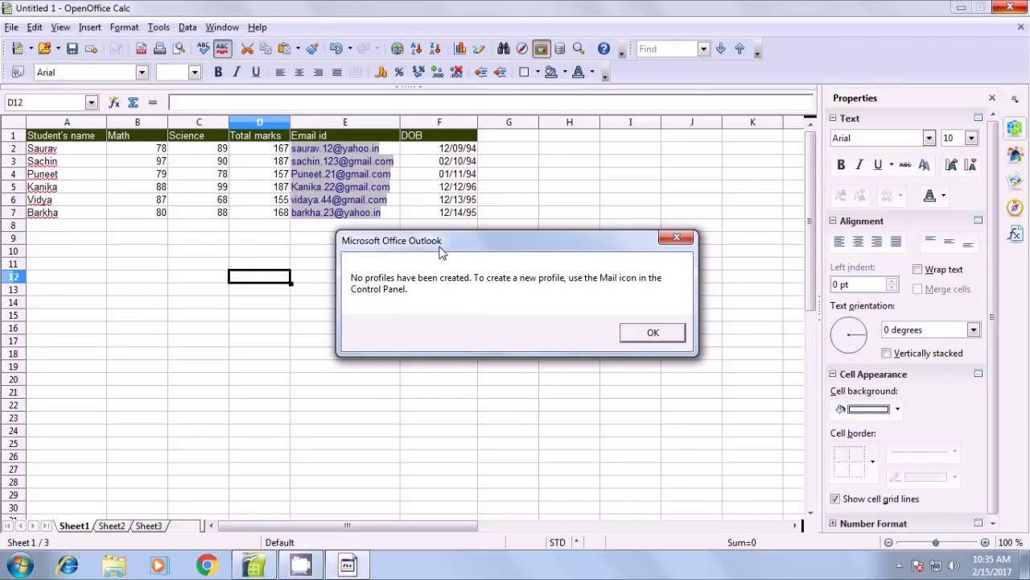
{"action": "left_click", "coordinate": [647, 343]}
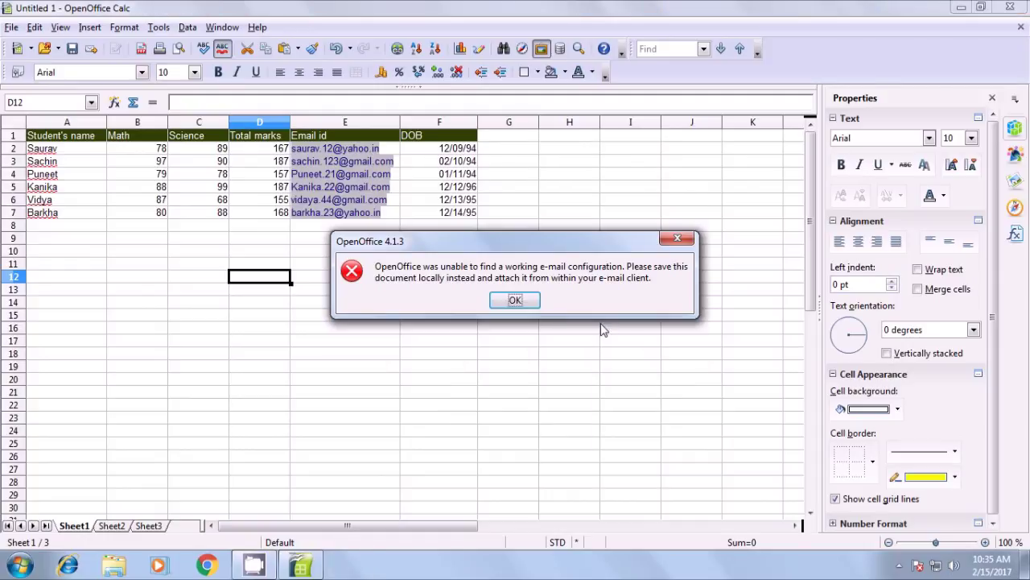
{"action": "left_click", "coordinate": [516, 302]}
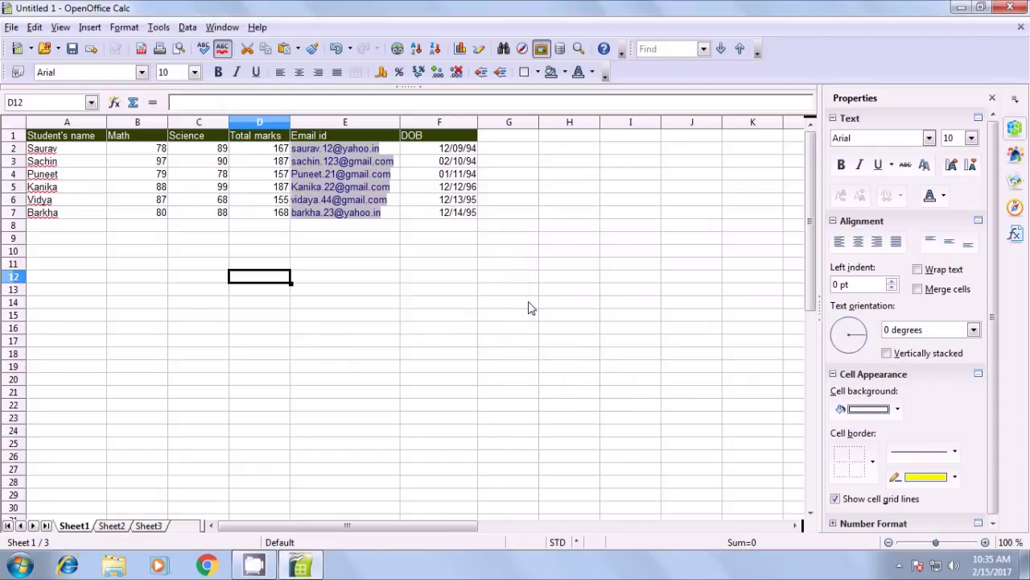
{"action": "left_click", "coordinate": [428, 305]}
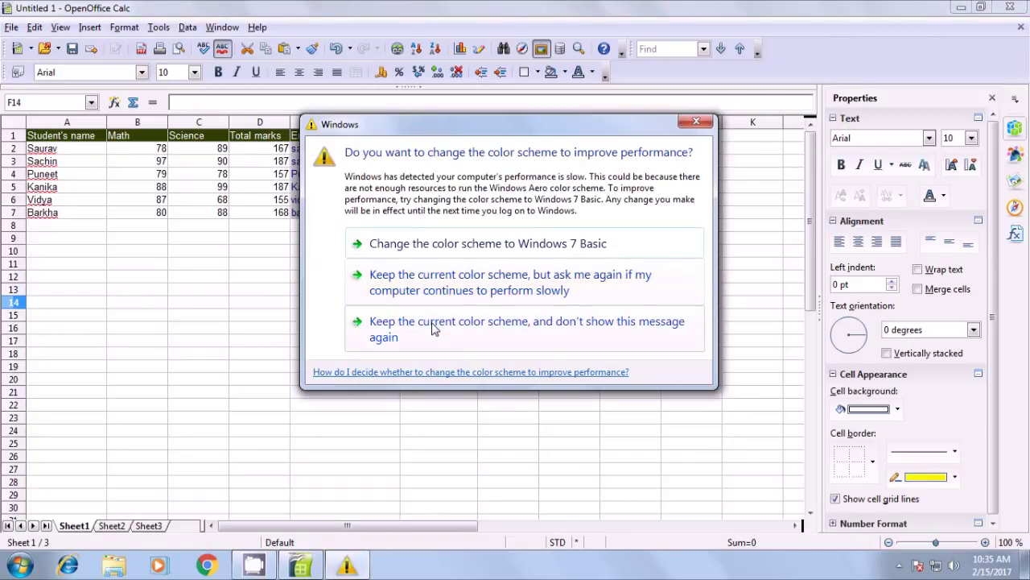
Keep the current Windows colour scheme and stop the message from showing again
{"action": "left_click", "coordinate": [433, 327]}
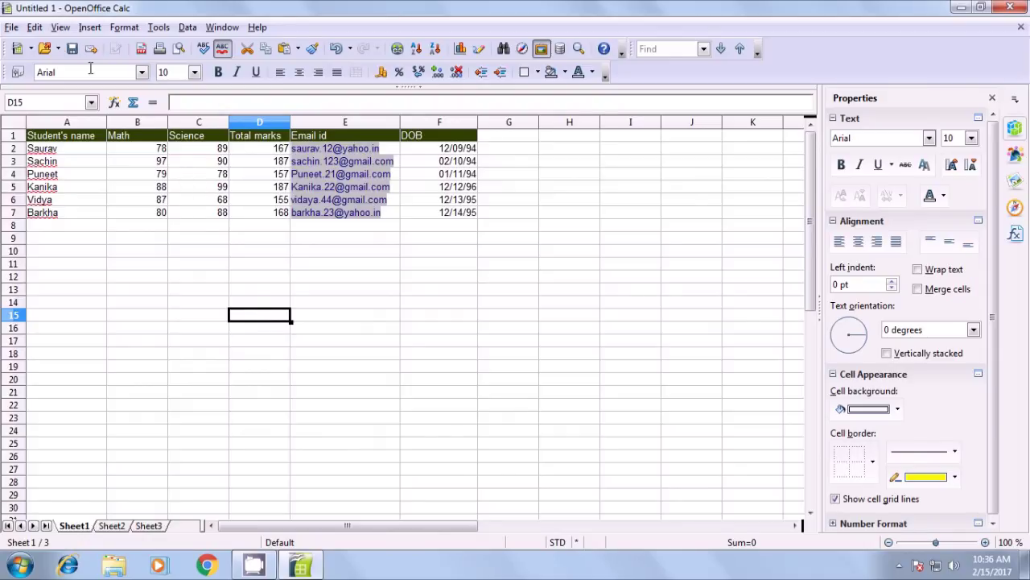
Open the Untitled1 properties, check the General tab, and view the empty Description fields
{"action": "left_click", "coordinate": [11, 28]}
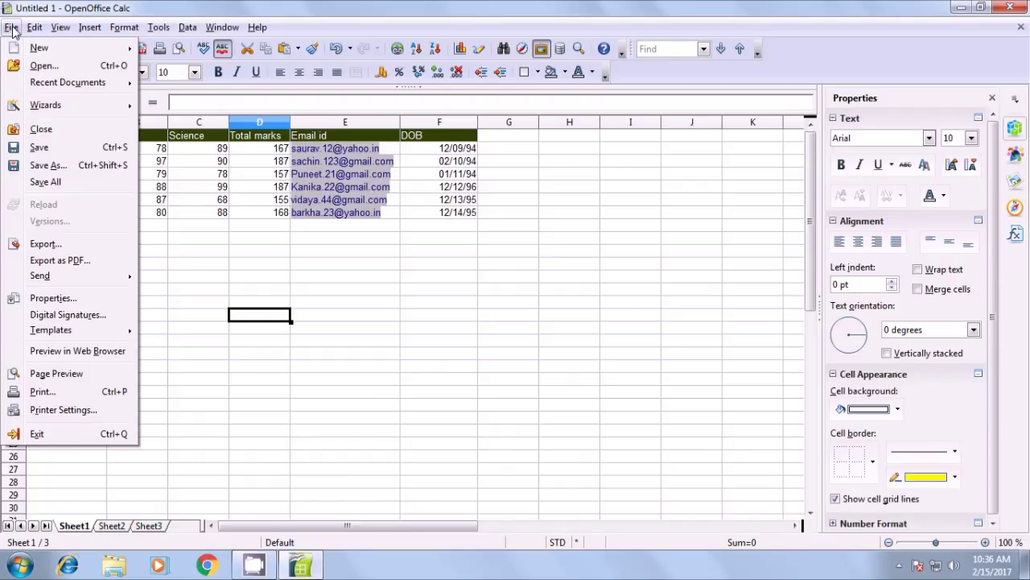
{"action": "left_click", "coordinate": [46, 298]}
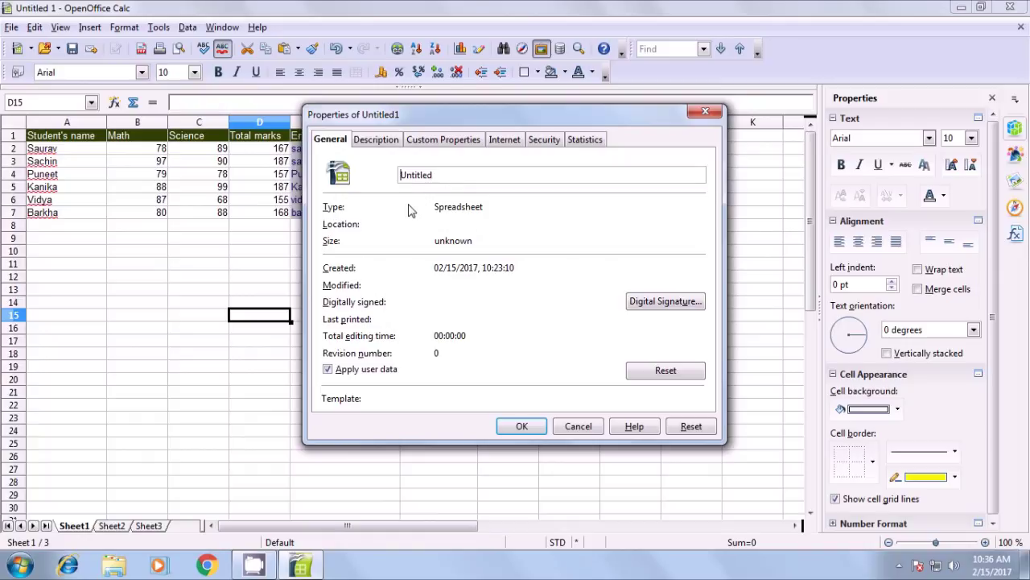
{"action": "left_click_drag", "start_coordinate": [487, 208], "coordinate": [420, 212]}
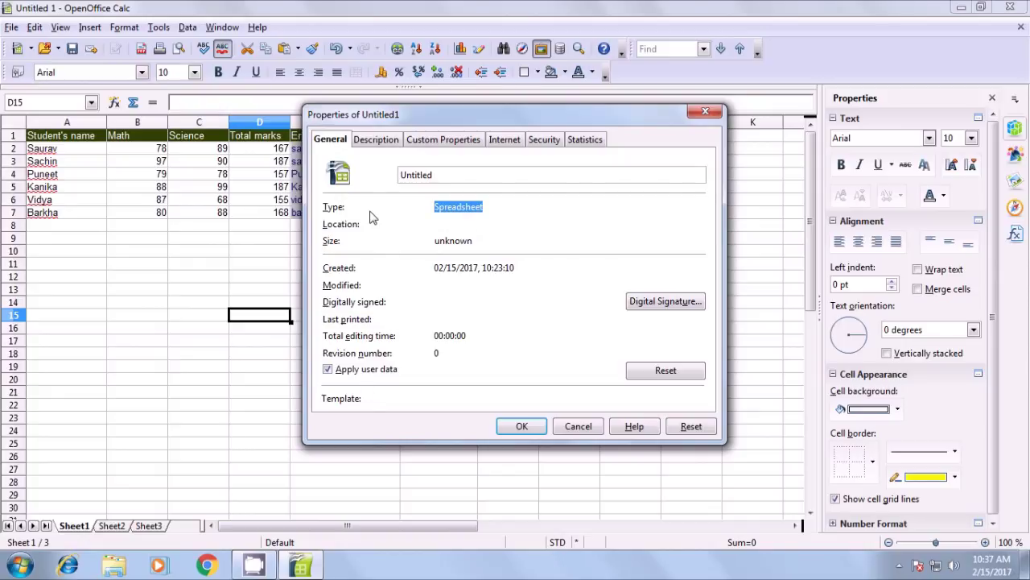
{"action": "left_click", "coordinate": [376, 141]}
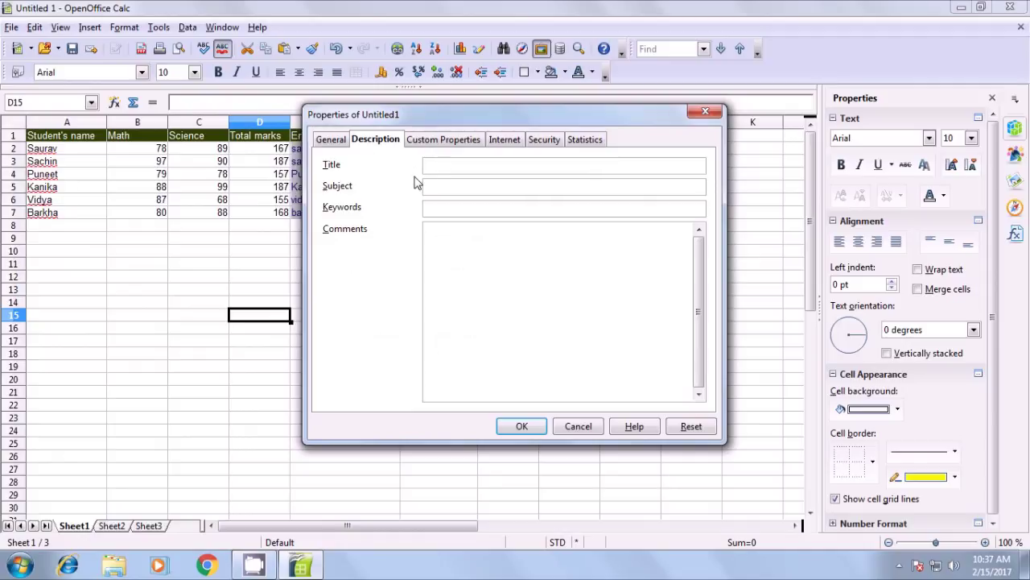
Enter Title 'cs' and Subject 'class 11', then view the Custom Properties and Internet tabs
{"action": "left_click", "coordinate": [520, 166]}
{"action": "type", "text": "cs"}
{"action": "left_click", "coordinate": [490, 186]}
{"action": "type", "text": "class 11"}
{"action": "left_click", "coordinate": [475, 254]}
{"action": "left_click", "coordinate": [443, 141]}
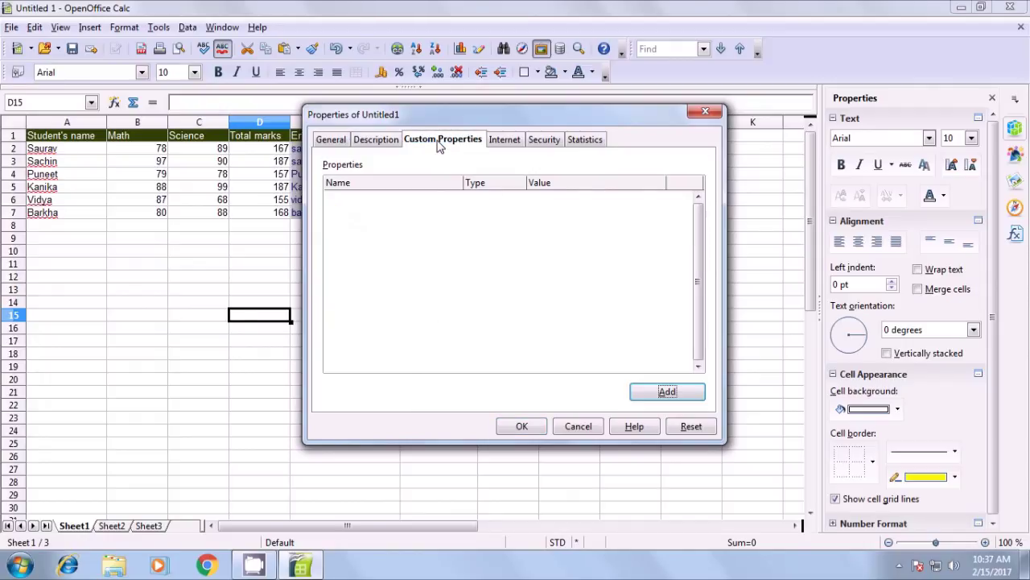
{"action": "left_click", "coordinate": [499, 141]}
Try the Refresh and Redirect options, cancel the redirect file browse, and revert to no refresh
{"action": "left_click", "coordinate": [327, 185]}
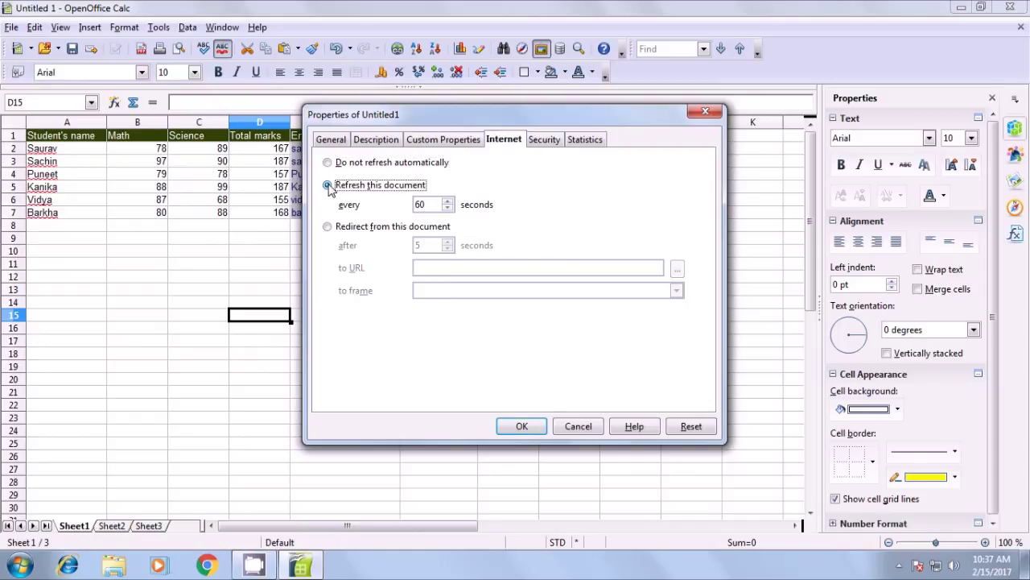
{"action": "left_click", "coordinate": [327, 227]}
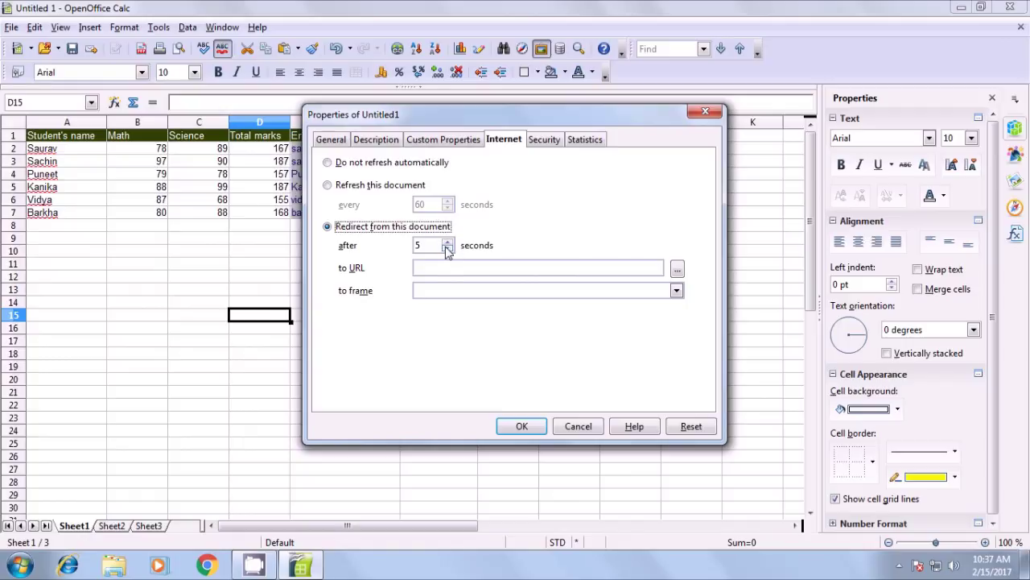
{"action": "left_click", "coordinate": [677, 269]}
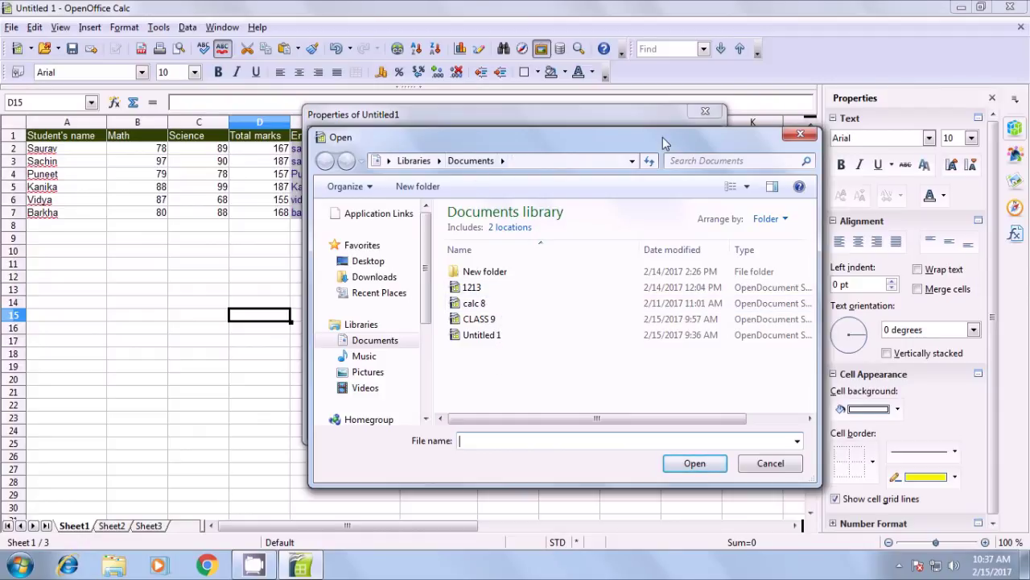
{"action": "left_click", "coordinate": [798, 135]}
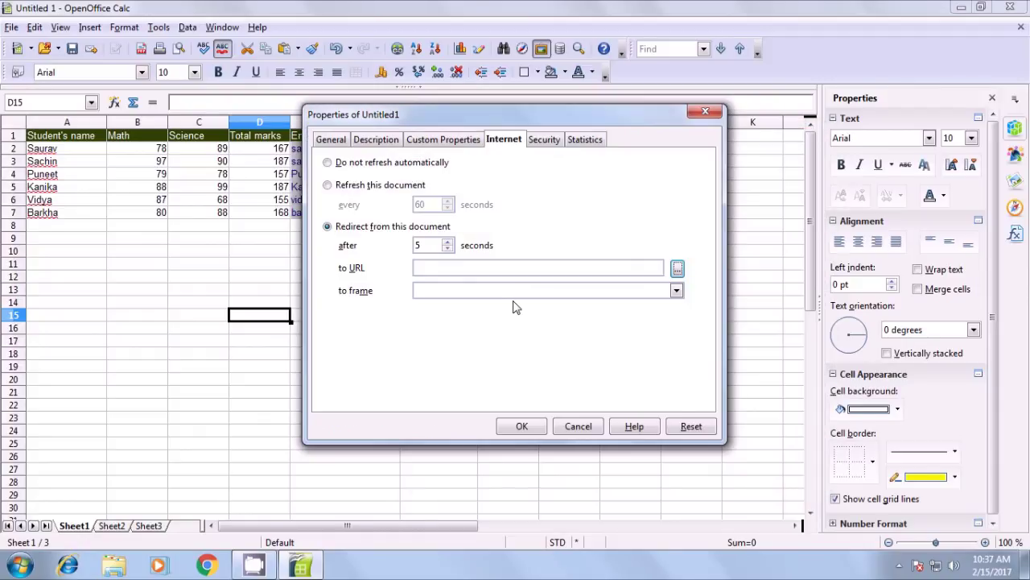
{"action": "left_click", "coordinate": [328, 163]}
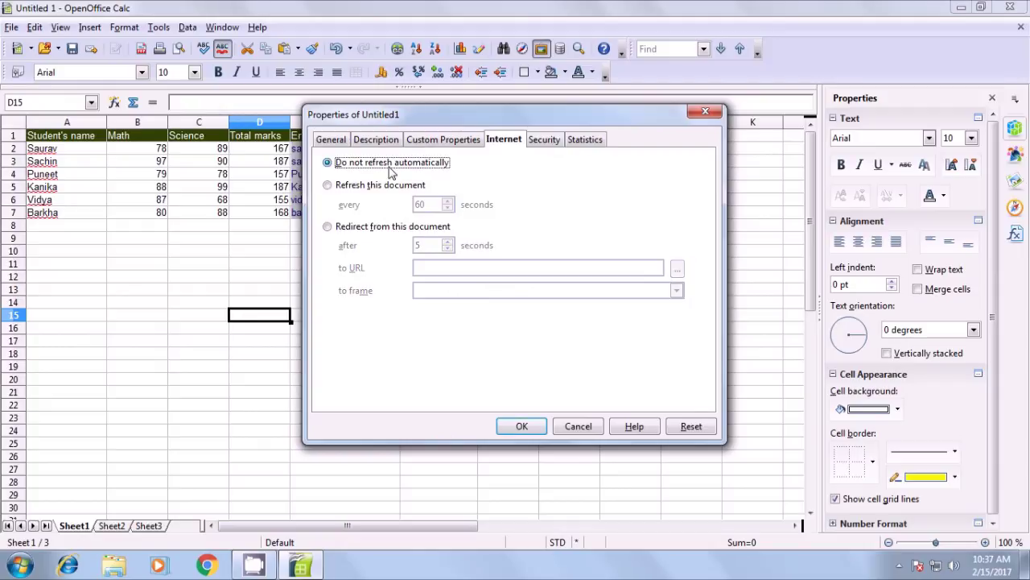
Set a 54-second refresh and redirect, dismiss the missing-URL error, then choose Do not refresh automatically
{"action": "left_click", "coordinate": [328, 185]}
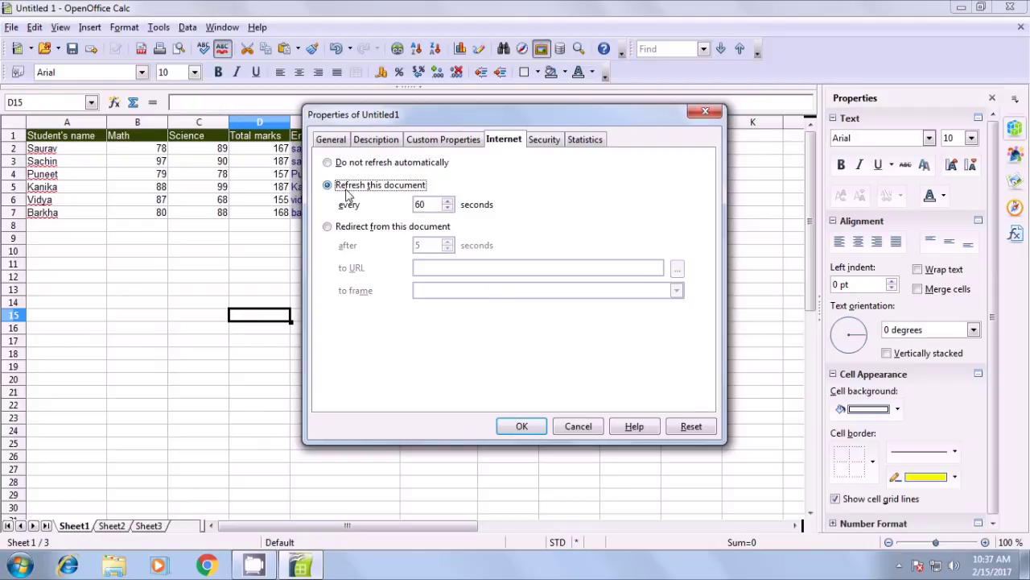
{"action": "left_click", "coordinate": [447, 208]}
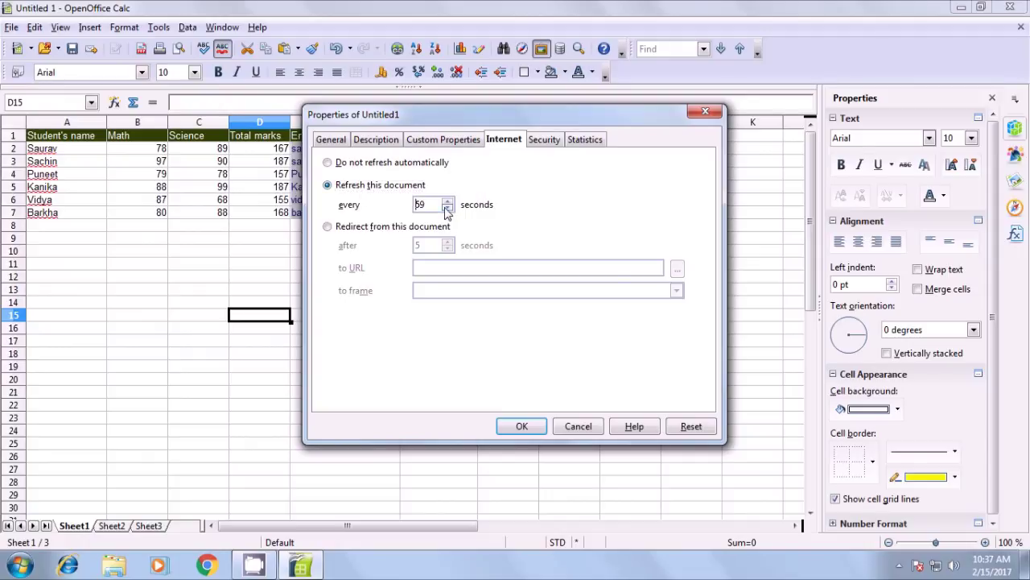
{"action": "left_click", "coordinate": [447, 208]}
{"action": "left_click", "coordinate": [447, 209]}
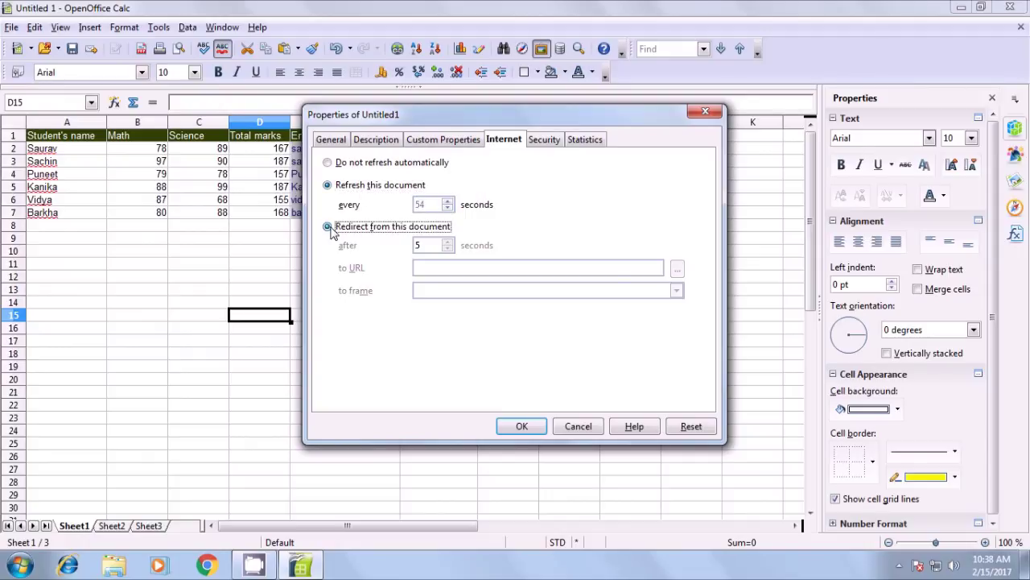
{"action": "left_click", "coordinate": [330, 228]}
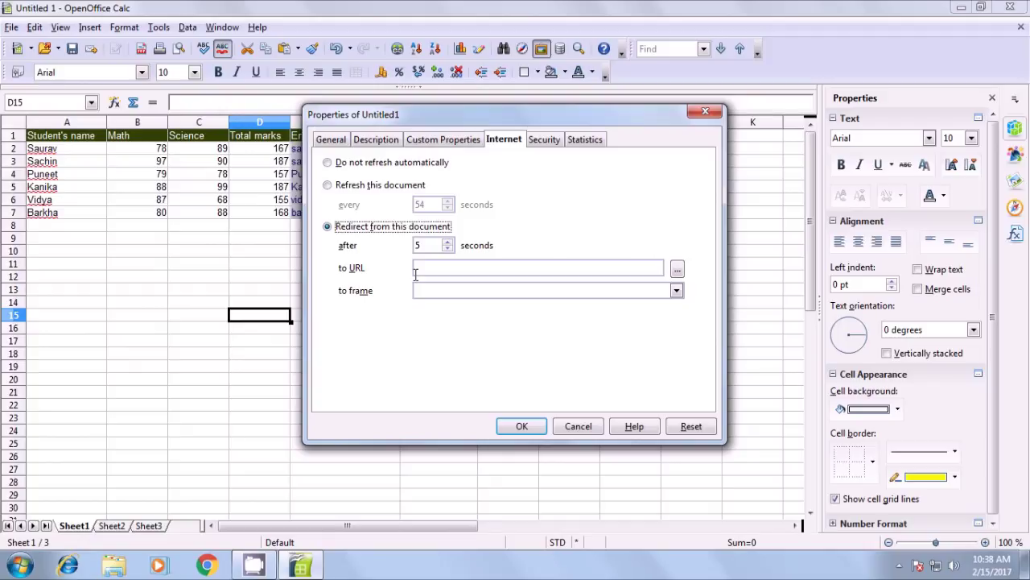
{"action": "left_click", "coordinate": [539, 143]}
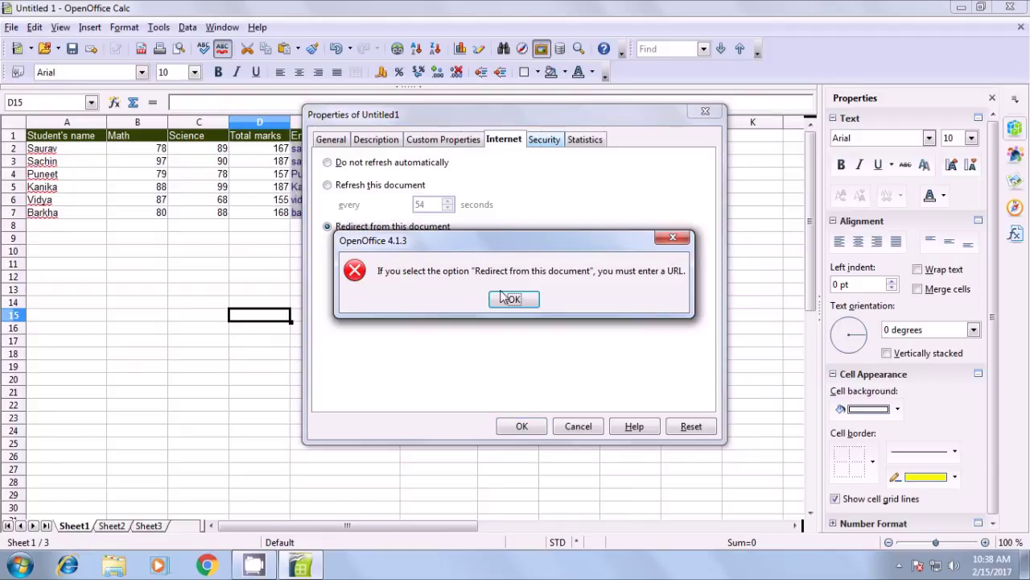
{"action": "left_click", "coordinate": [504, 298]}
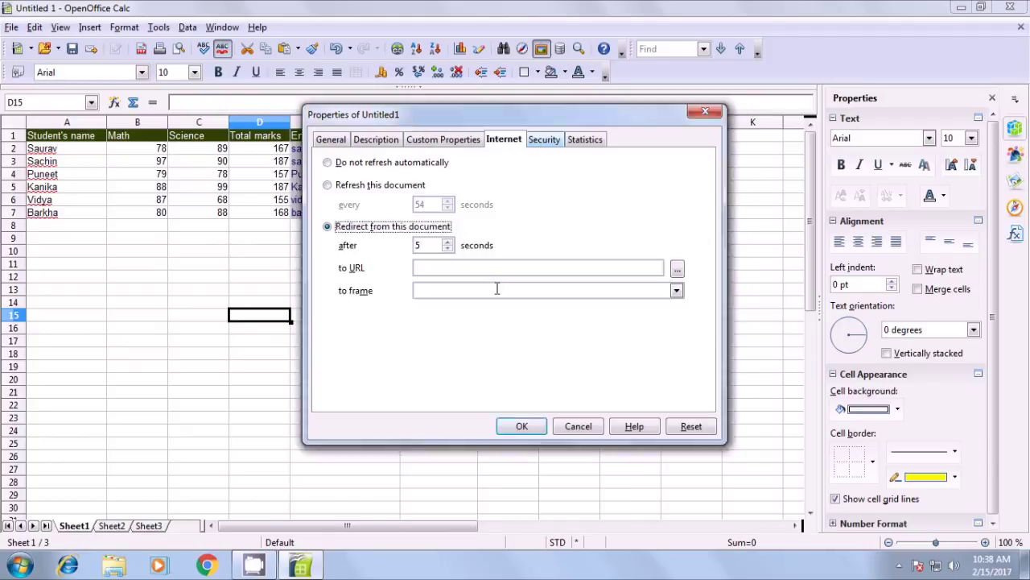
{"action": "left_click", "coordinate": [338, 165]}
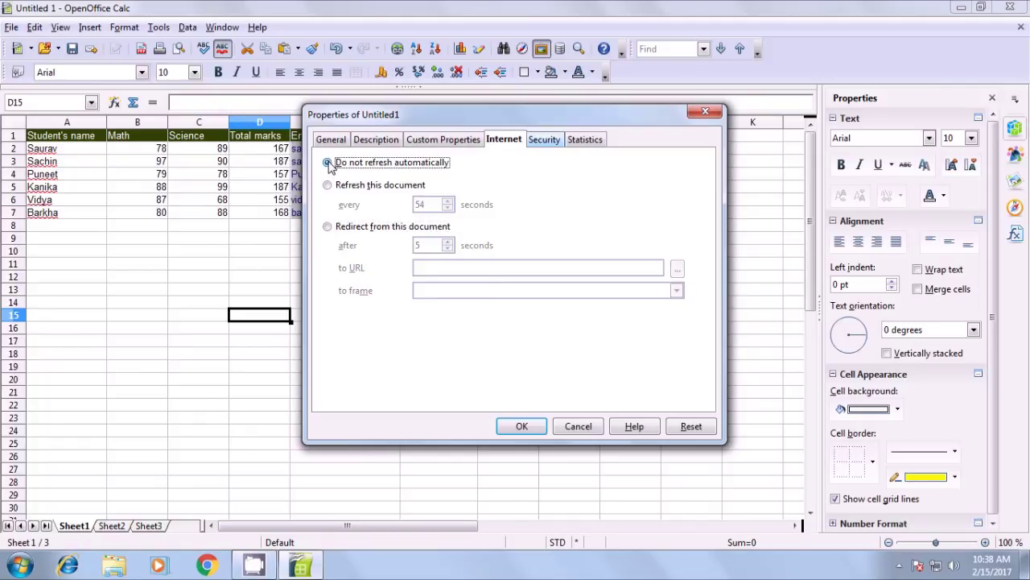
On the Security tab, protect recorded changes with a confirmed password
{"action": "left_click", "coordinate": [531, 144]}
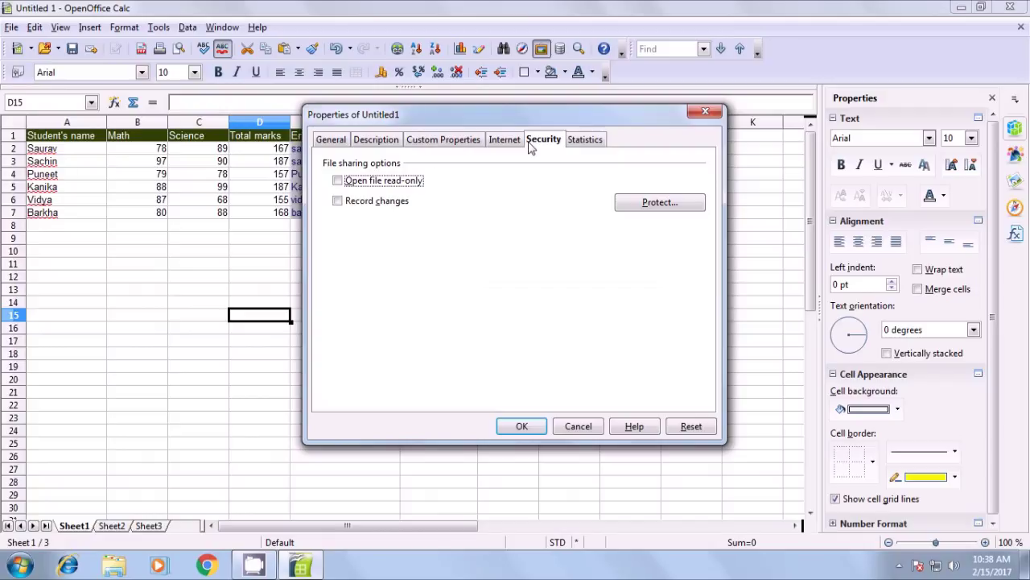
{"action": "left_click", "coordinate": [652, 205]}
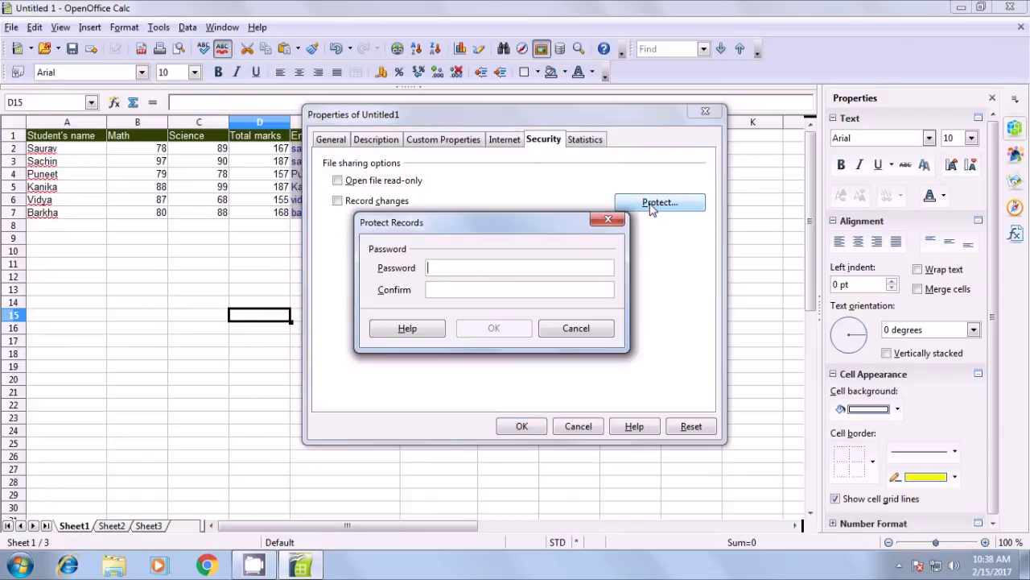
{"action": "left_click_drag", "start_coordinate": [520, 219], "coordinate": [539, 163]}
{"action": "left_click", "coordinate": [513, 210]}
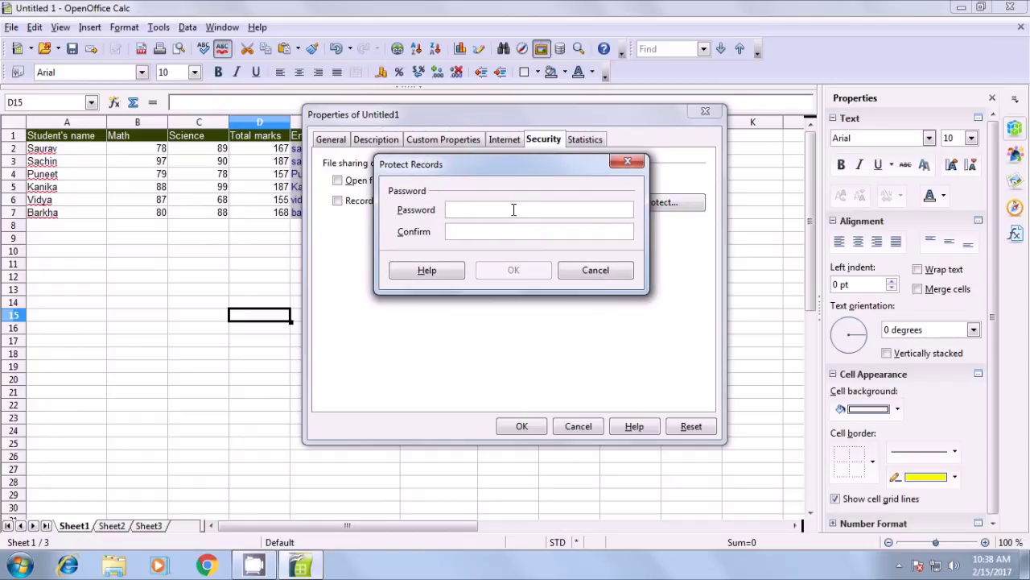
{"action": "type", "text": "**"}
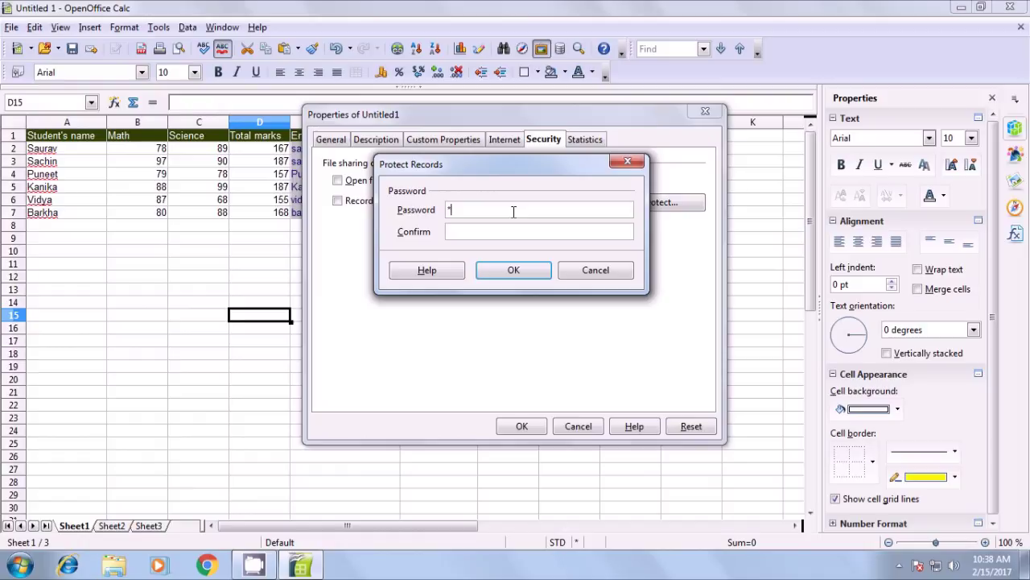
{"action": "type", "text": "*"}
{"action": "left_click", "coordinate": [516, 232]}
{"action": "type", "text": "***"}
{"action": "left_click", "coordinate": [515, 271]}
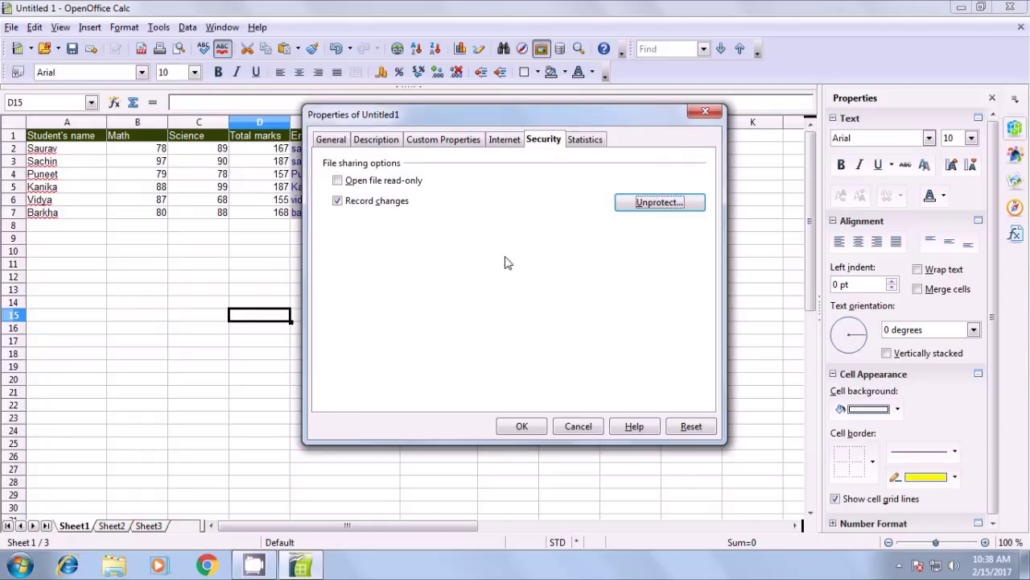
Toggle Open file read-only on and off, then turn off Record changes and confirm
{"action": "left_click", "coordinate": [338, 182]}
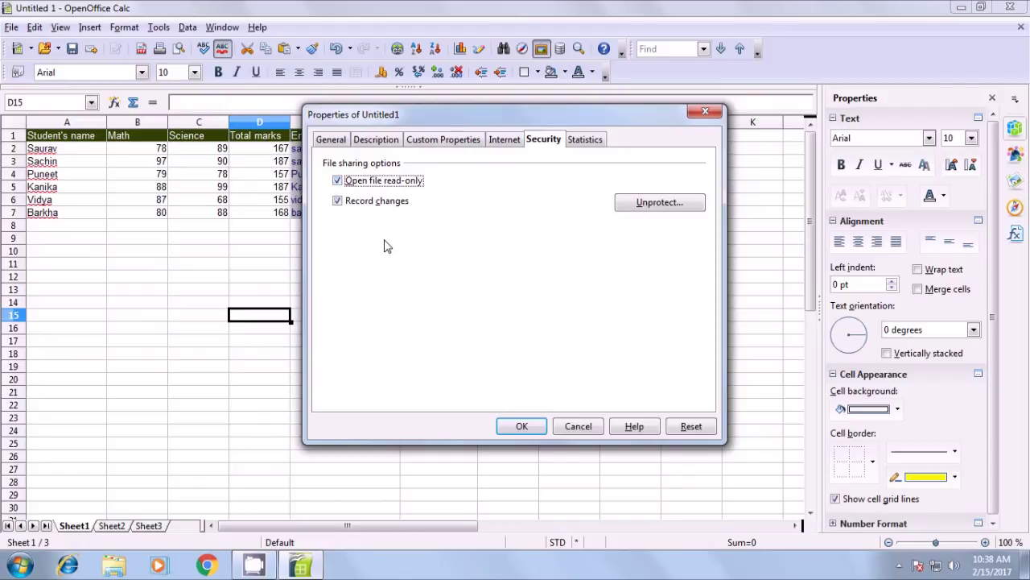
{"action": "left_click", "coordinate": [338, 182]}
{"action": "left_click", "coordinate": [337, 201]}
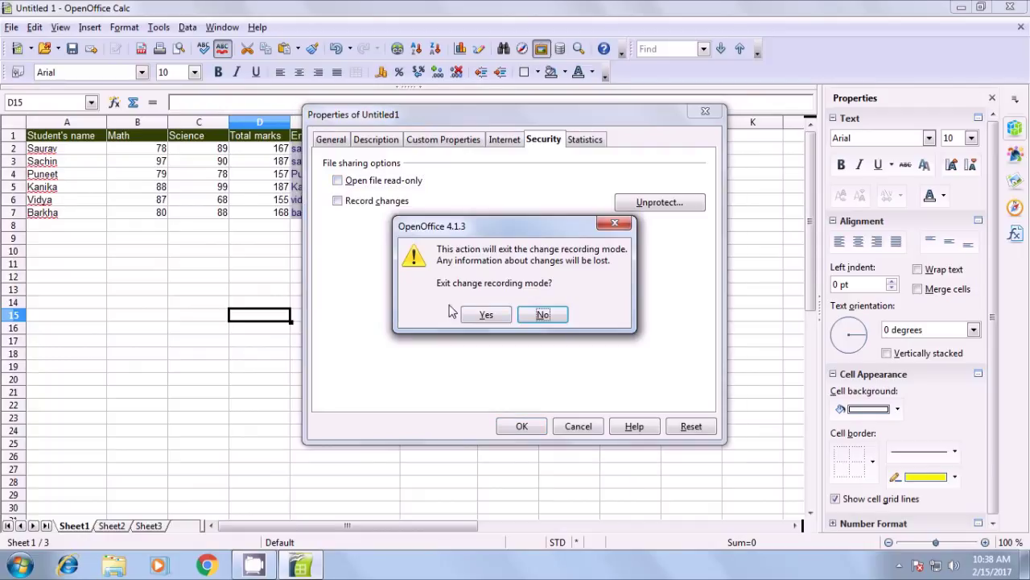
{"action": "left_click", "coordinate": [483, 315]}
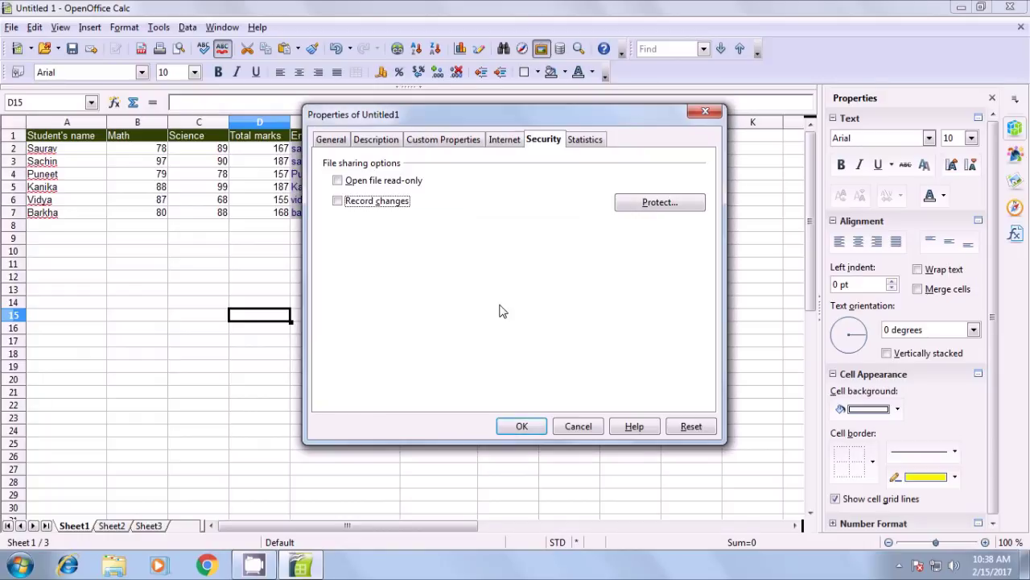
Review the statistics (3 sheets, 42 cells, 1 page), close Properties, and select cell F16
{"action": "left_click", "coordinate": [581, 142]}
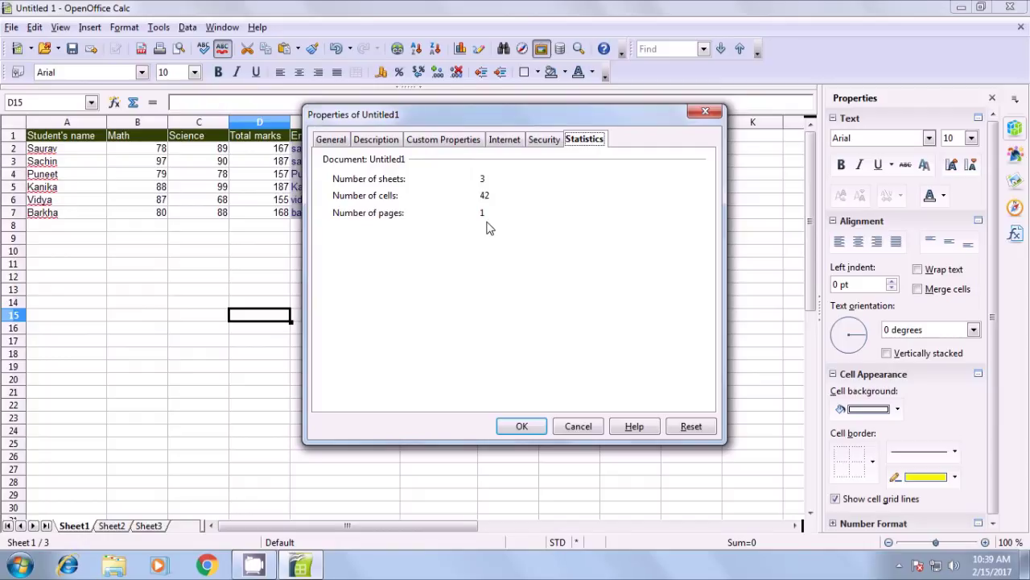
{"action": "left_click", "coordinate": [520, 429]}
{"action": "left_click", "coordinate": [463, 331]}
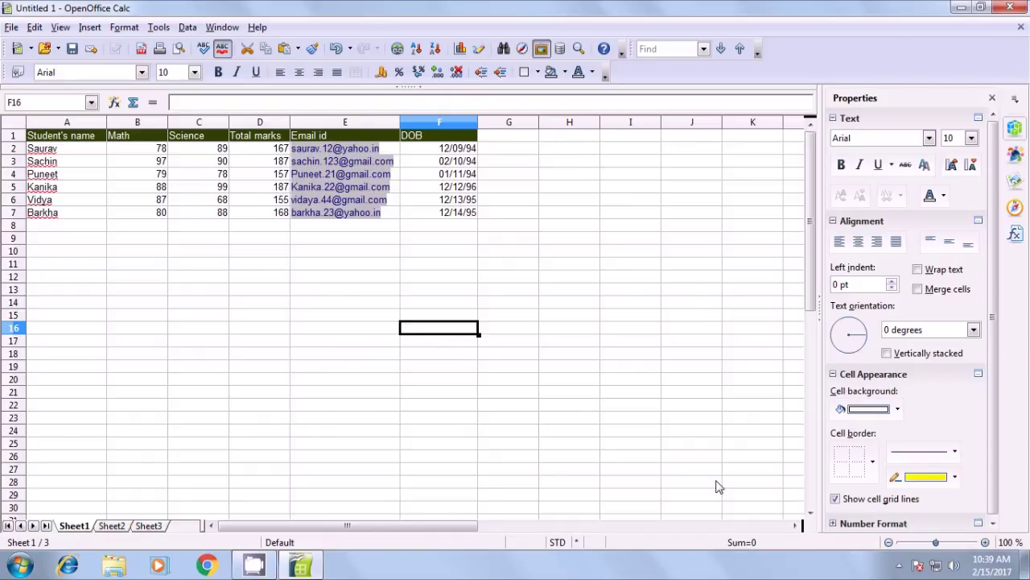
{"action": "left_click", "coordinate": [896, 567]}
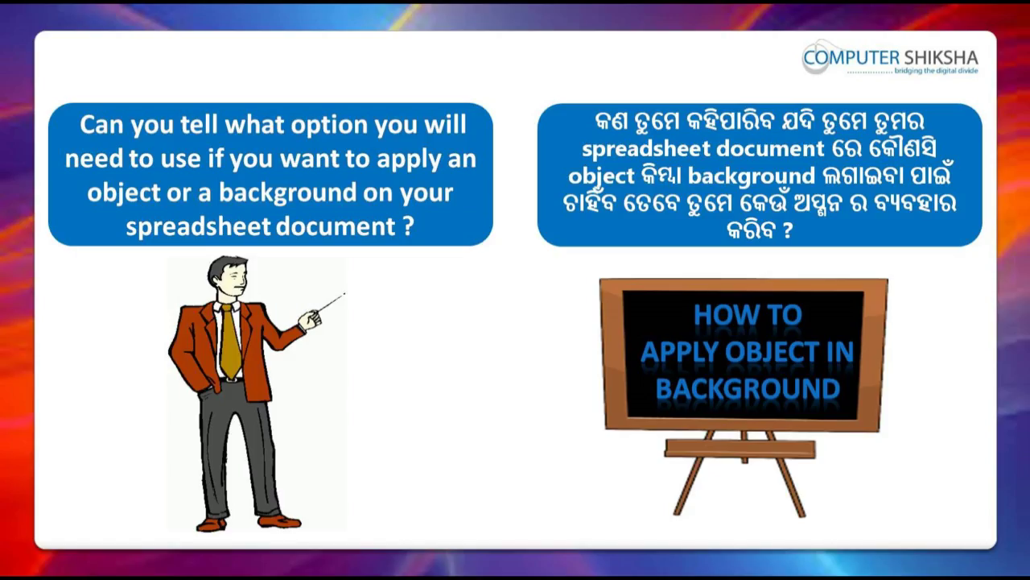
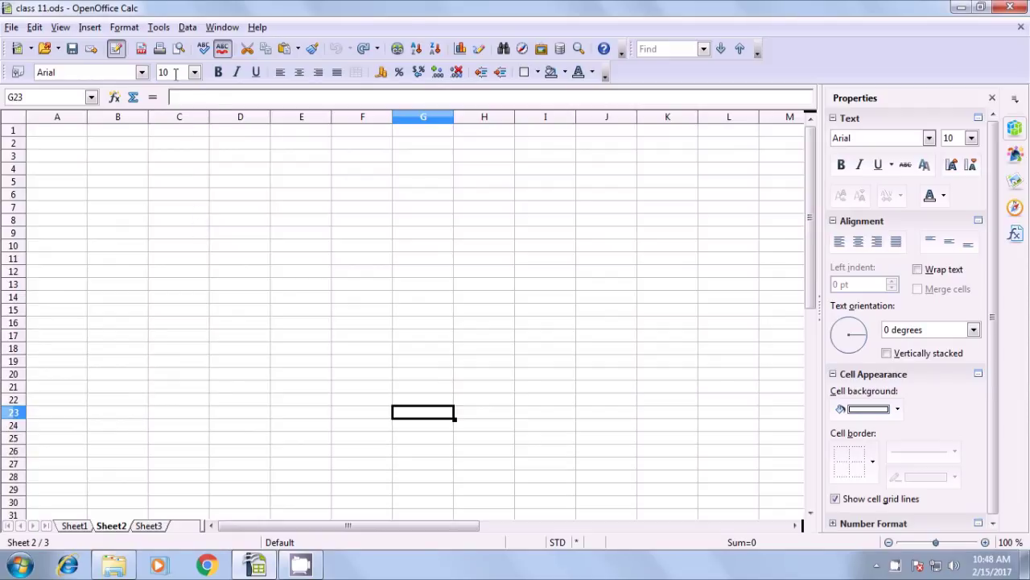
Open the Gallery and choose the Transport theme
{"action": "left_click", "coordinate": [159, 27]}
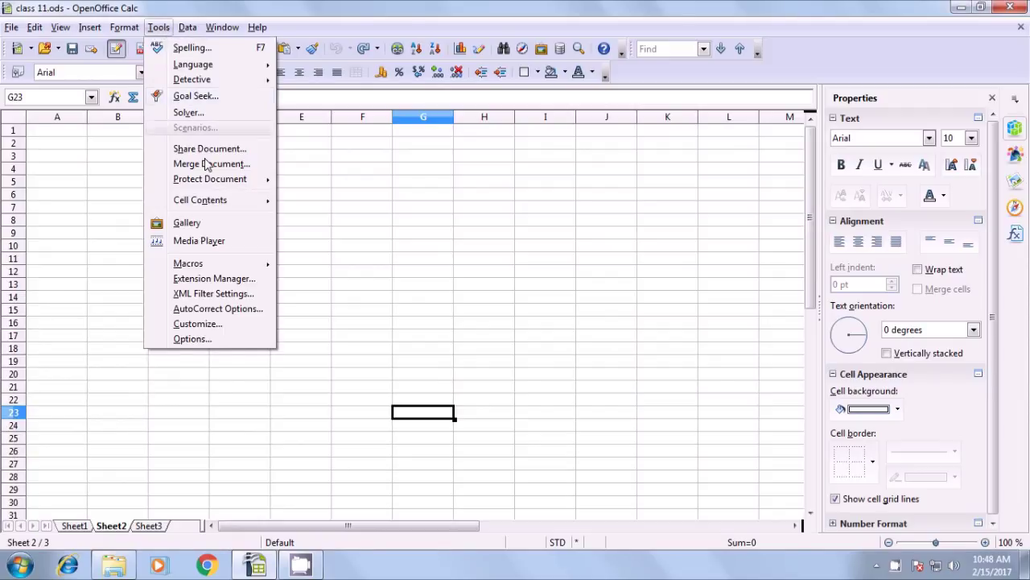
{"action": "left_click", "coordinate": [187, 223]}
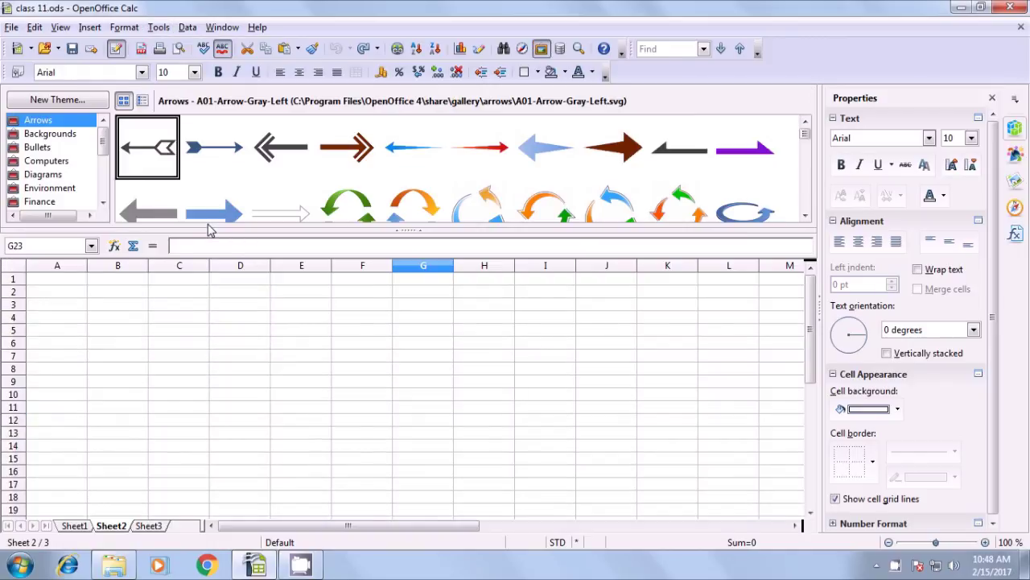
{"action": "left_click", "coordinate": [103, 185]}
{"action": "left_click", "coordinate": [103, 185]}
{"action": "left_click", "coordinate": [78, 203]}
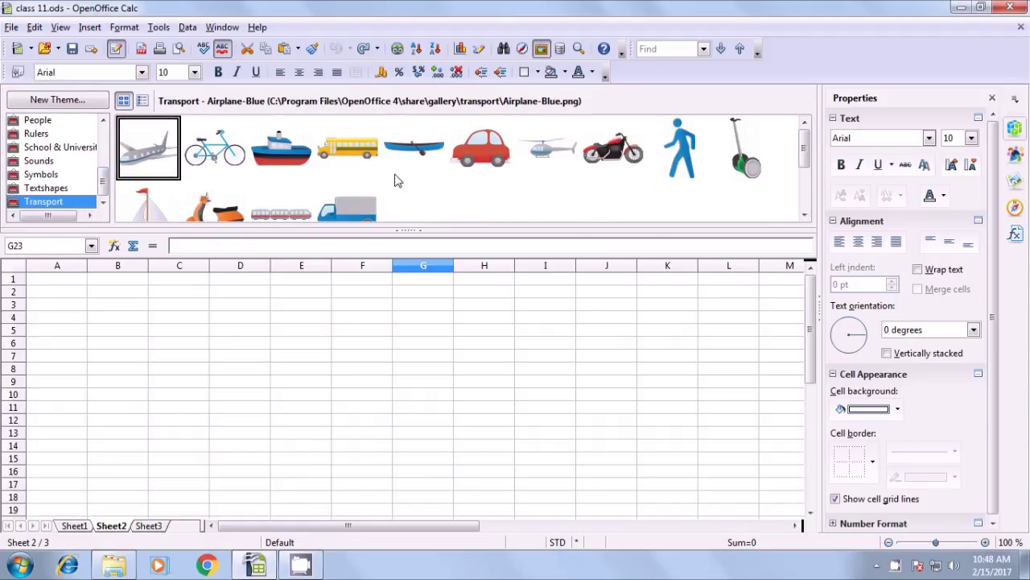
{"action": "left_click", "coordinate": [572, 170]}
Insert the Sailboat-Red picture into Sheet2 as a linked image
{"action": "scroll", "coordinate": [486, 175], "scroll_direction": "down", "scroll_amount": 1}
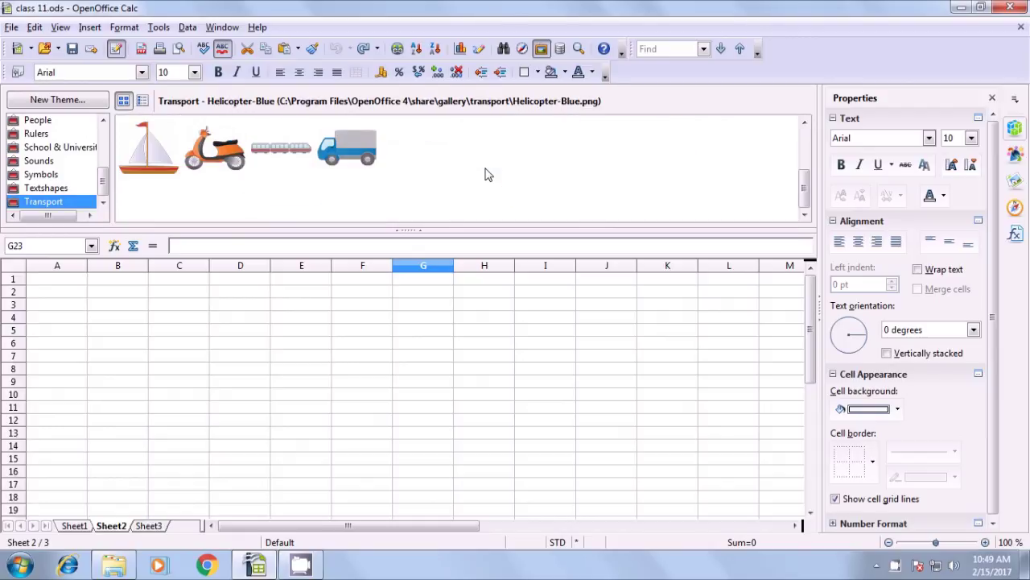
{"action": "left_click", "coordinate": [138, 173]}
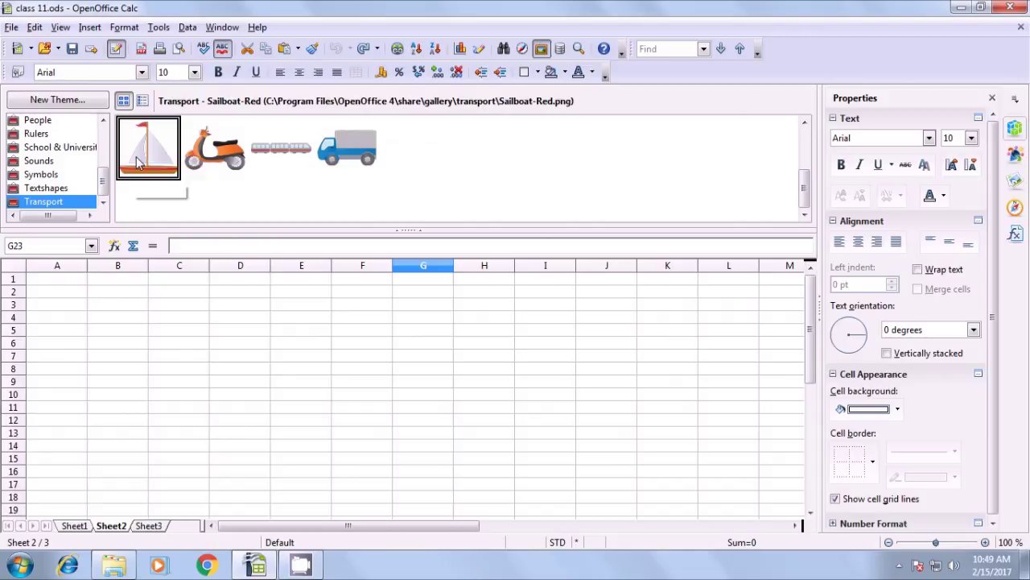
{"action": "right_click", "coordinate": [137, 160]}
{"action": "mouse_move", "coordinate": [146, 170]}
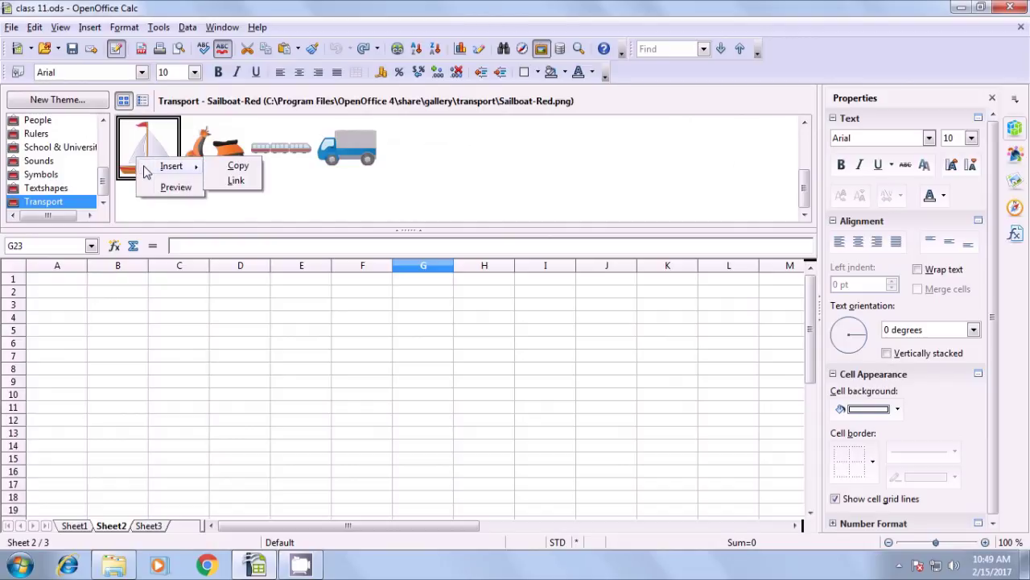
{"action": "left_click", "coordinate": [235, 180]}
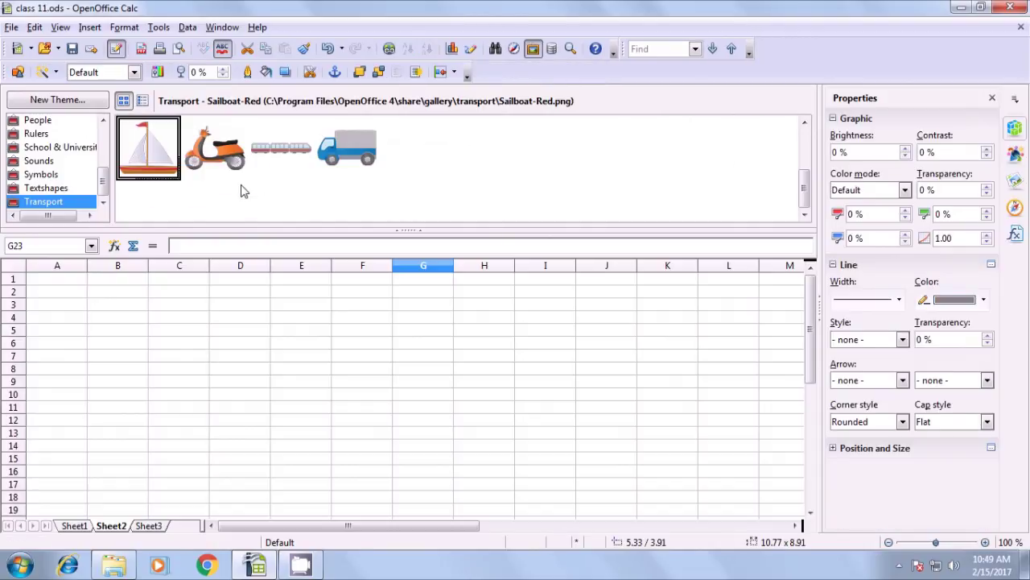
Hide the Gallery panel to free up the sheet
{"action": "left_click", "coordinate": [408, 230]}
{"action": "scroll", "coordinate": [409, 249], "scroll_direction": "down", "scroll_amount": 11}
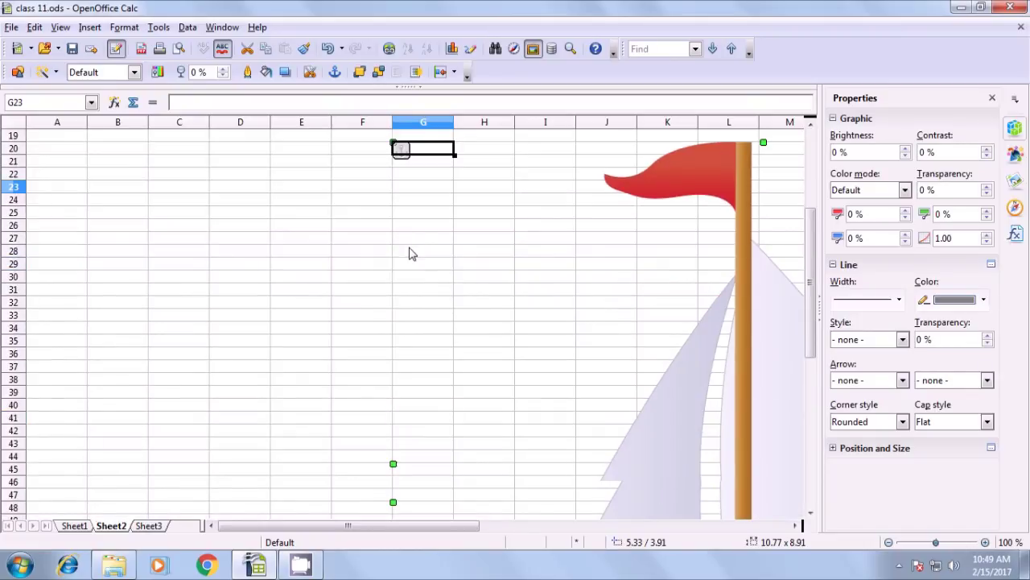
{"action": "left_click_drag", "start_coordinate": [425, 527], "coordinate": [567, 529]}
{"action": "scroll", "coordinate": [483, 378], "scroll_direction": "down", "scroll_amount": 5}
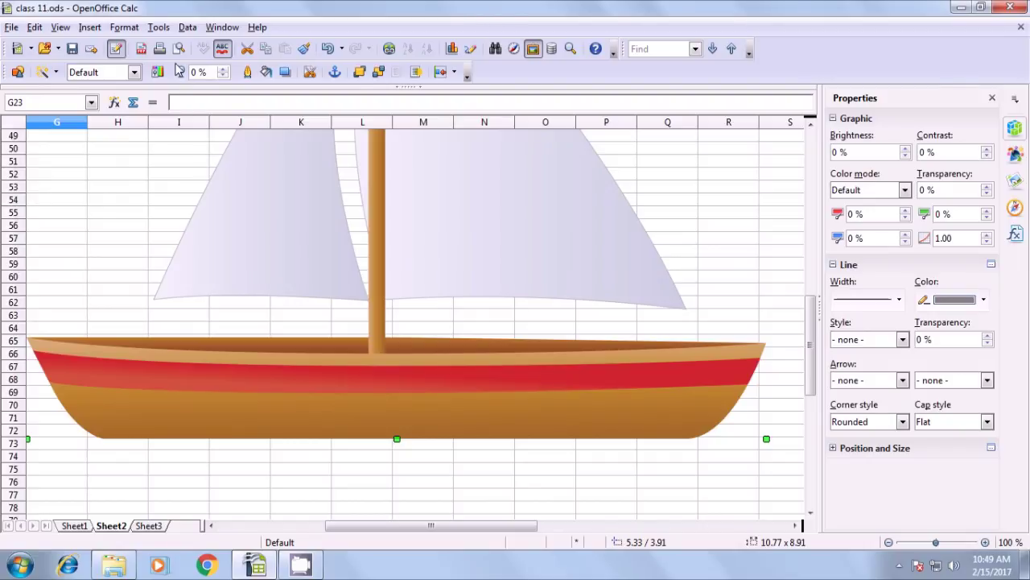
Send the sailboat picture to the background behind the cells
{"action": "left_click", "coordinate": [158, 29]}
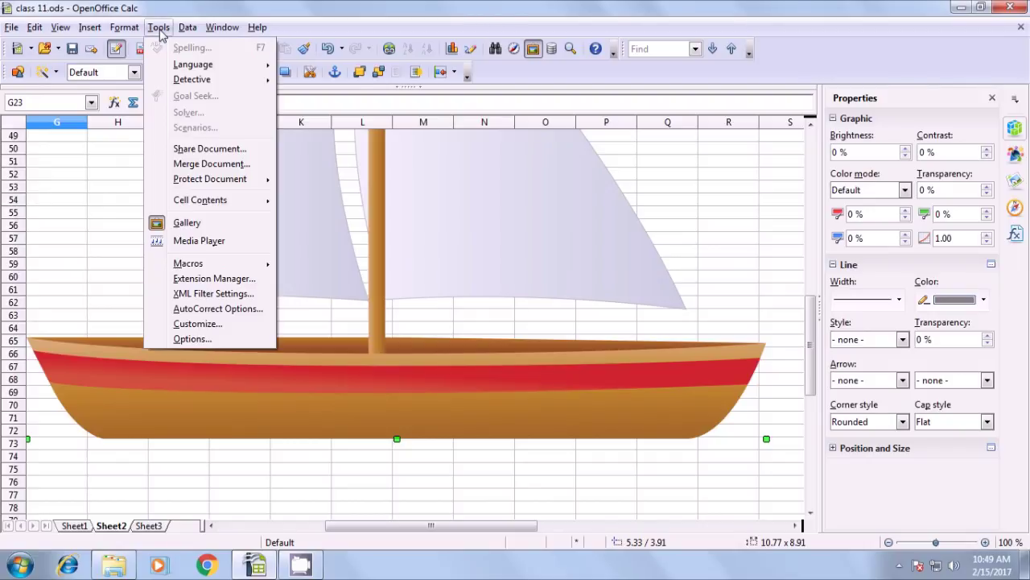
{"action": "mouse_move", "coordinate": [135, 29]}
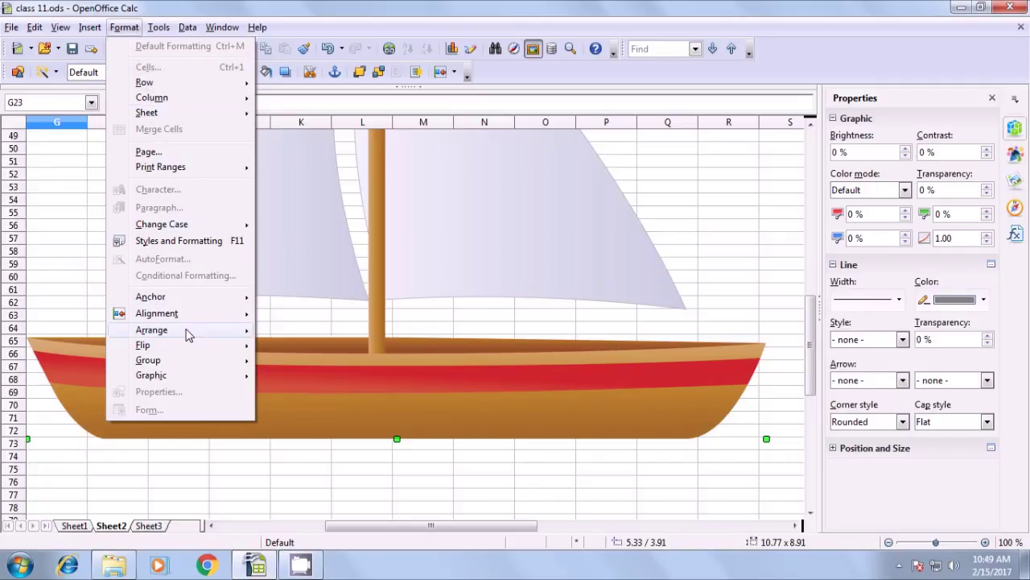
{"action": "mouse_move", "coordinate": [186, 338]}
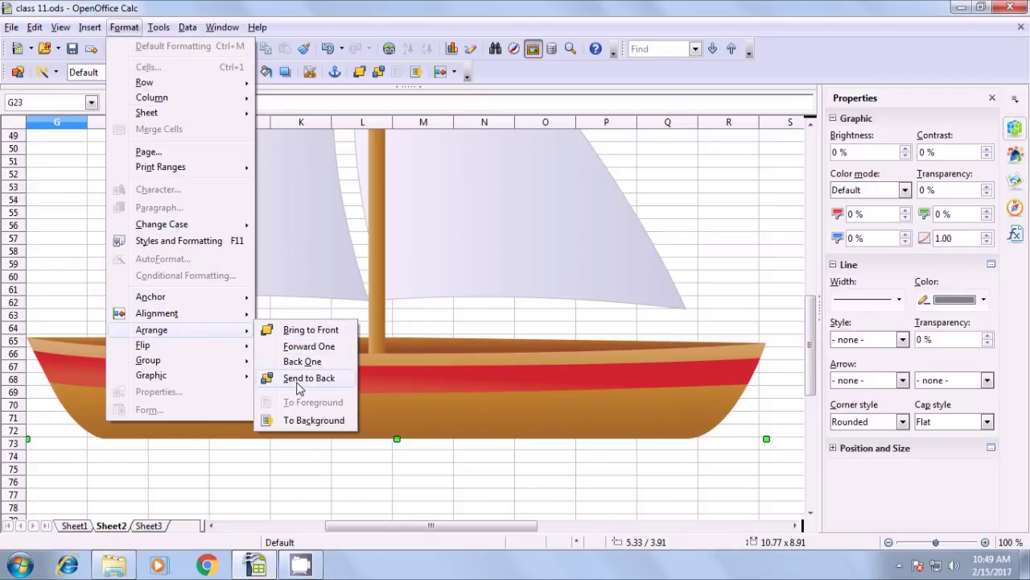
{"action": "left_click", "coordinate": [301, 422]}
{"action": "left_click", "coordinate": [294, 467]}
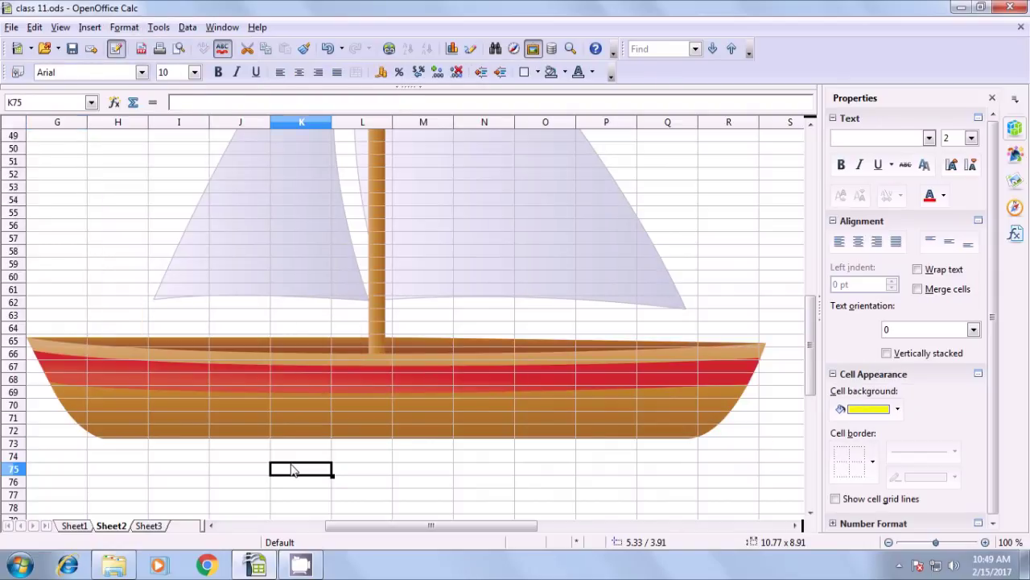
Select cells over the sailboat's hull and sail, such as K68, to show they remain selectable
{"action": "scroll", "coordinate": [284, 464], "scroll_direction": "up", "scroll_amount": 11}
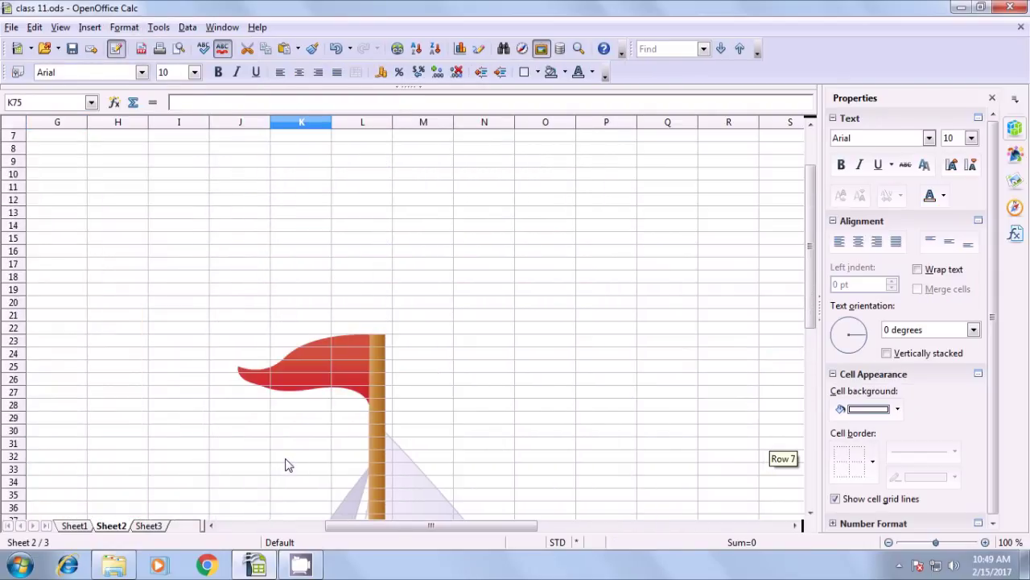
{"action": "scroll", "coordinate": [330, 424], "scroll_direction": "down", "scroll_amount": 6}
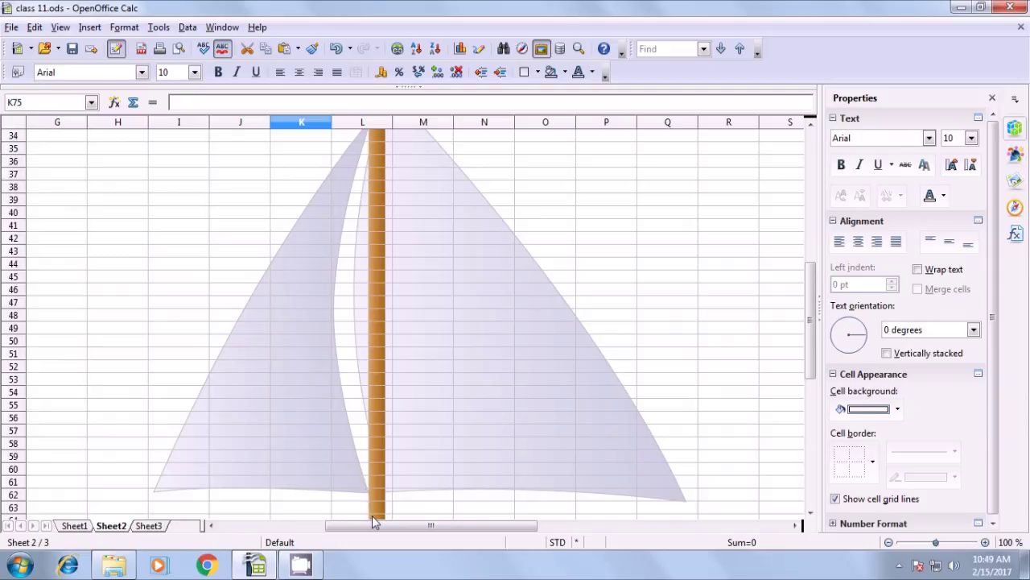
{"action": "scroll", "coordinate": [332, 410], "scroll_direction": "down", "scroll_amount": 5}
{"action": "left_click", "coordinate": [180, 369]}
{"action": "left_click", "coordinate": [198, 395]}
{"action": "left_click", "coordinate": [303, 391]}
{"action": "left_click", "coordinate": [287, 267]}
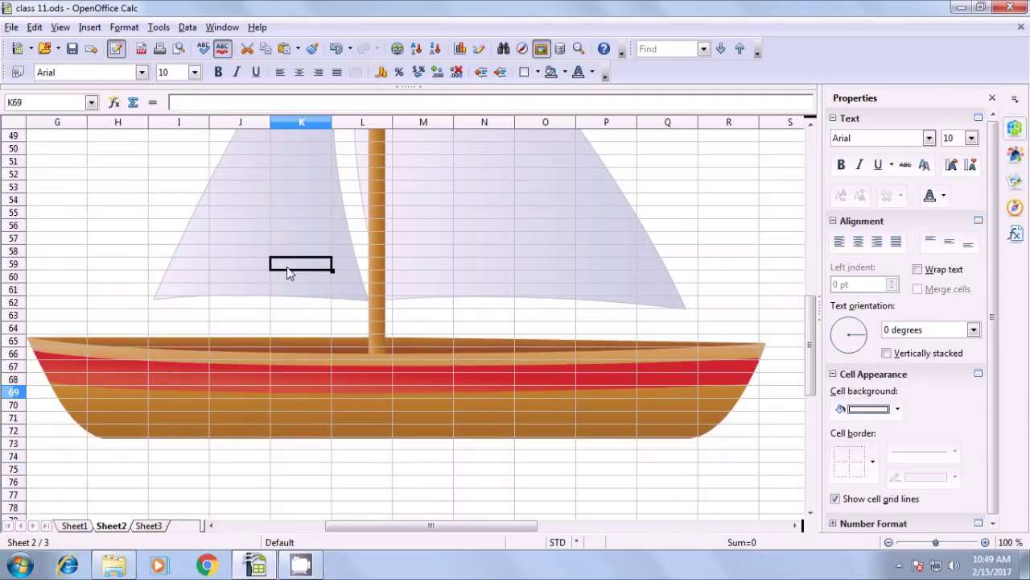
{"action": "left_click", "coordinate": [260, 230]}
{"action": "left_click", "coordinate": [85, 345]}
{"action": "left_click", "coordinate": [110, 404]}
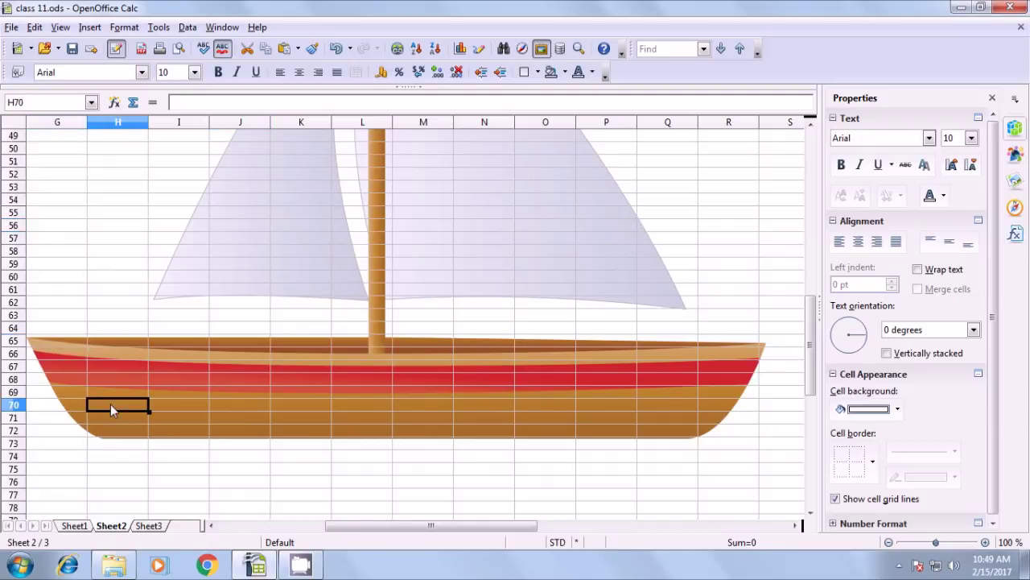
{"action": "left_click", "coordinate": [252, 414]}
{"action": "left_click", "coordinate": [301, 374]}
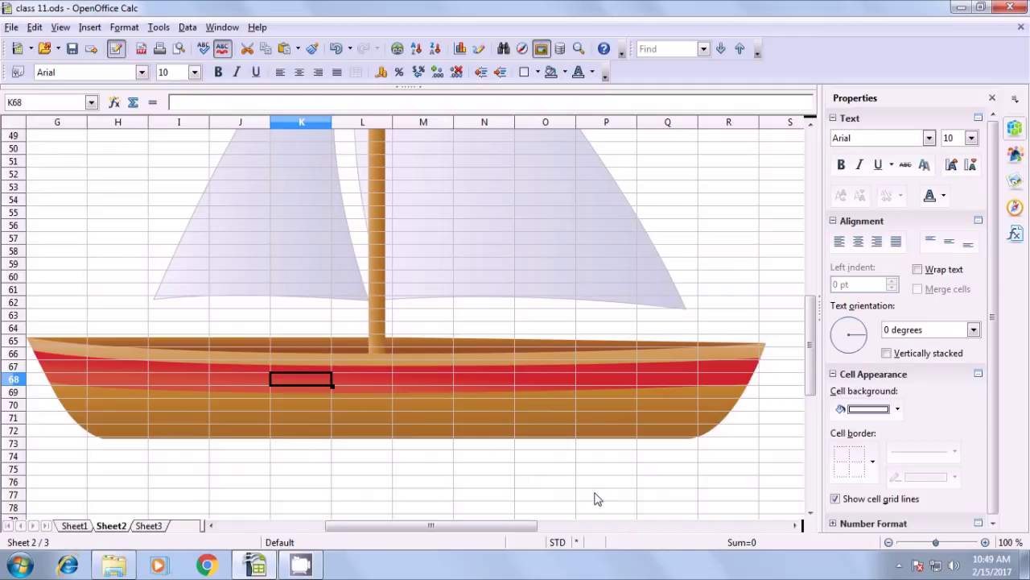
Switch to Sheet1 with the student marks table
{"action": "left_click", "coordinate": [900, 564]}
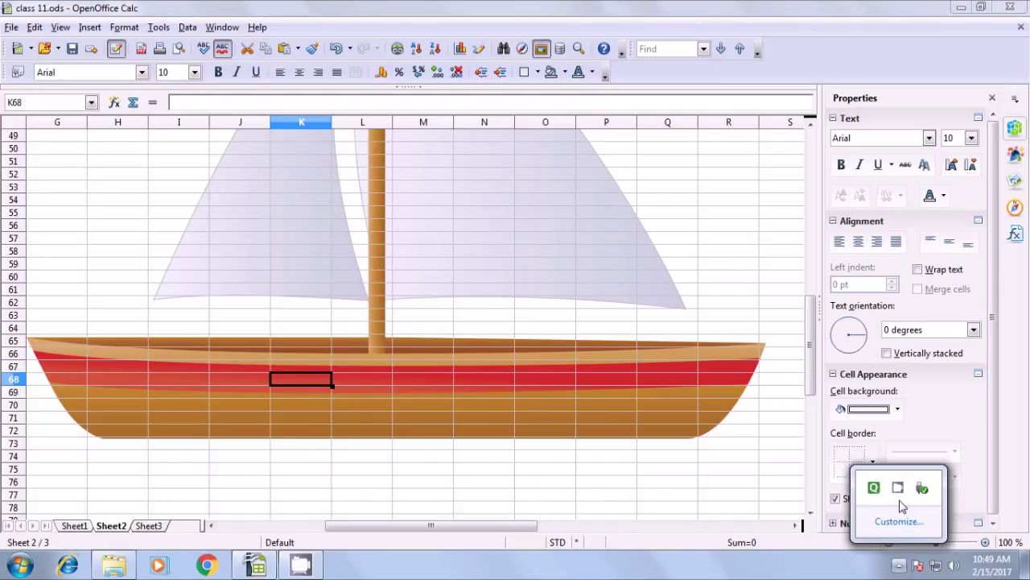
{"action": "left_click", "coordinate": [898, 489]}
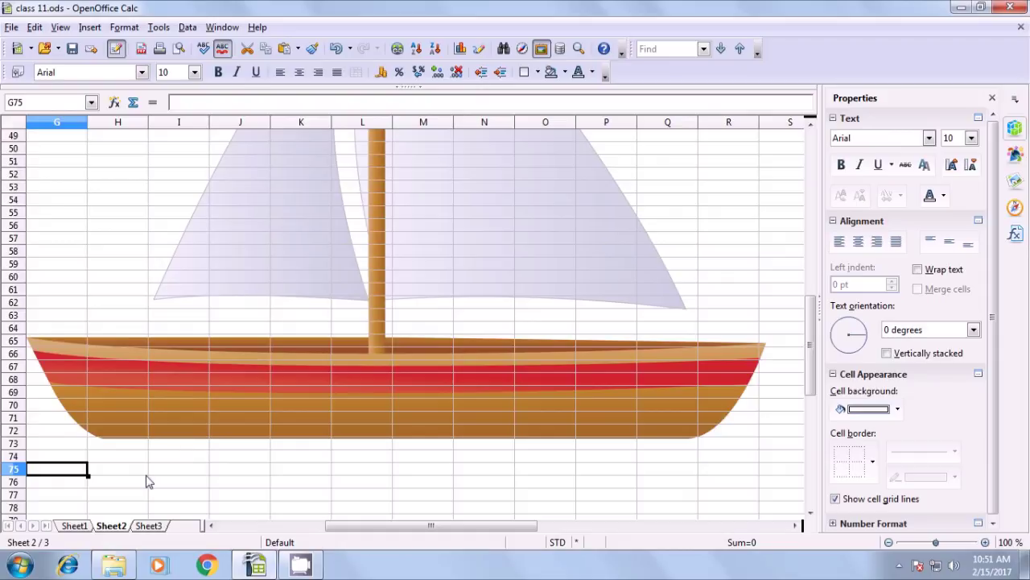
{"action": "left_click", "coordinate": [74, 525]}
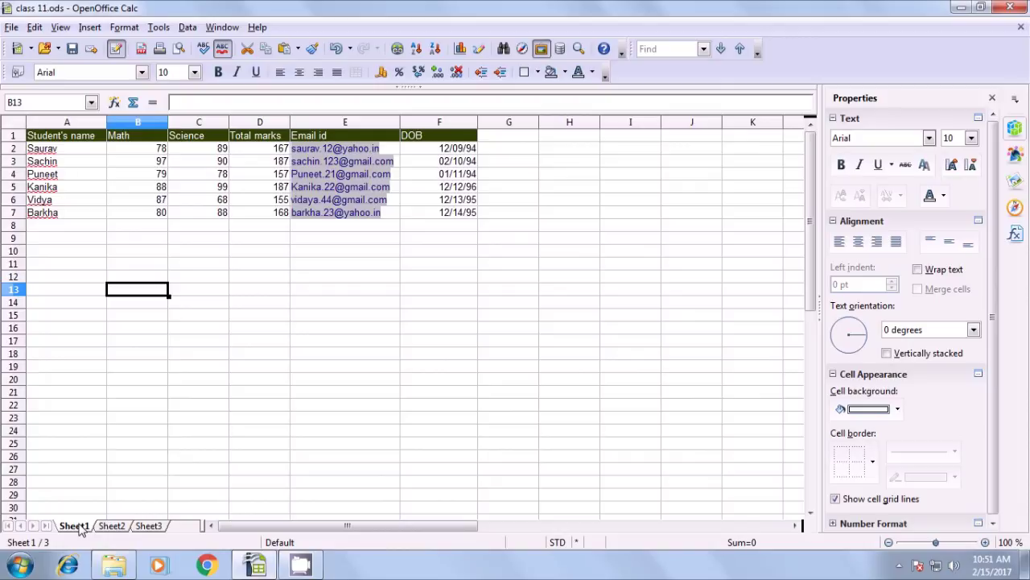
Add a seventh student in row 8 with marks 77 and 87, copying the total formula down to D8
{"action": "left_click", "coordinate": [61, 229]}
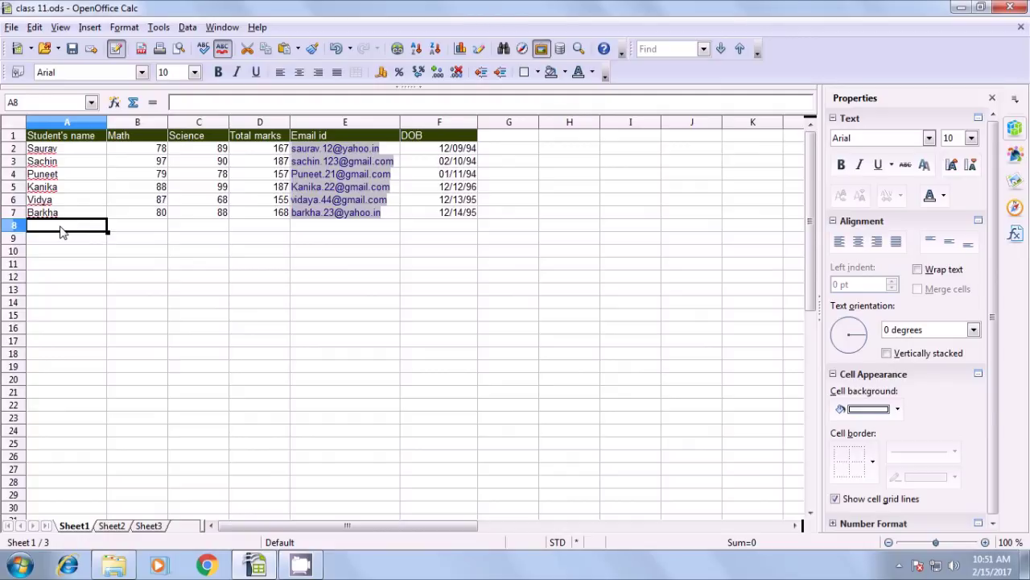
{"action": "type", "text": "Kni"}
{"action": "key", "text": "BackSpace"}
{"action": "key", "text": "BackSpace"}
{"action": "type", "text": "anika"}
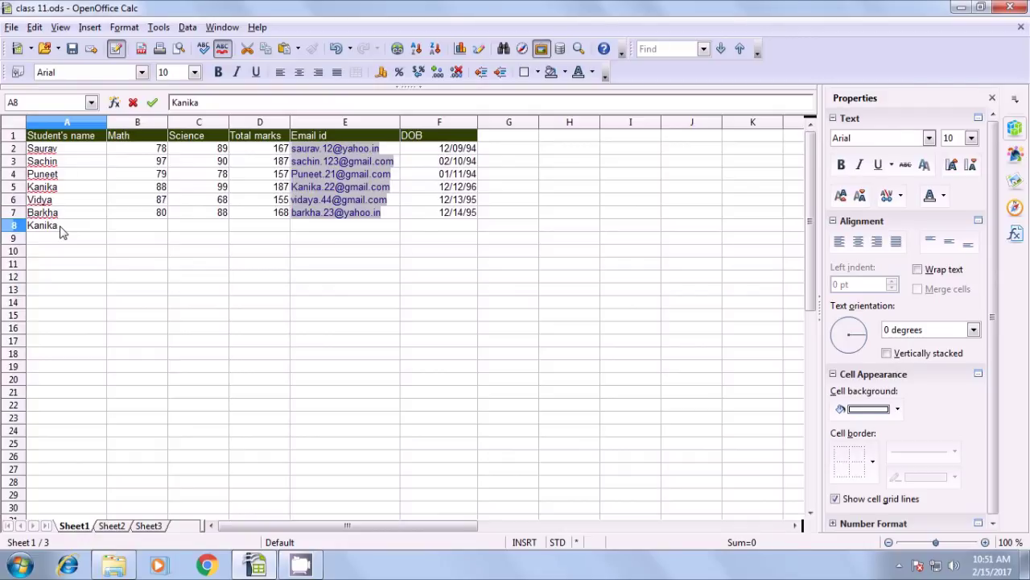
{"action": "key", "text": "Tab"}
{"action": "type", "text": "77"}
{"action": "key", "text": "Tab"}
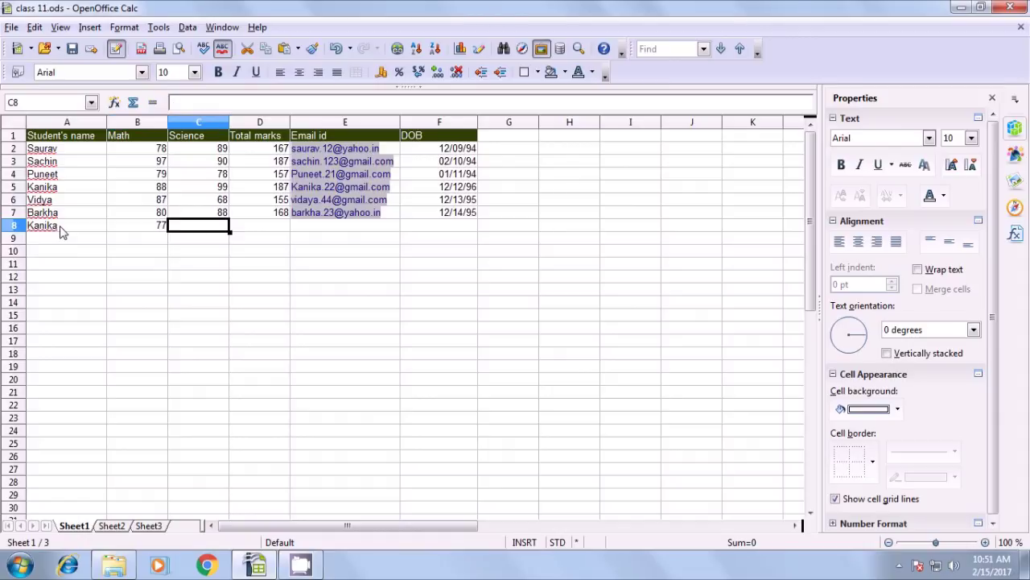
{"action": "type", "text": "87"}
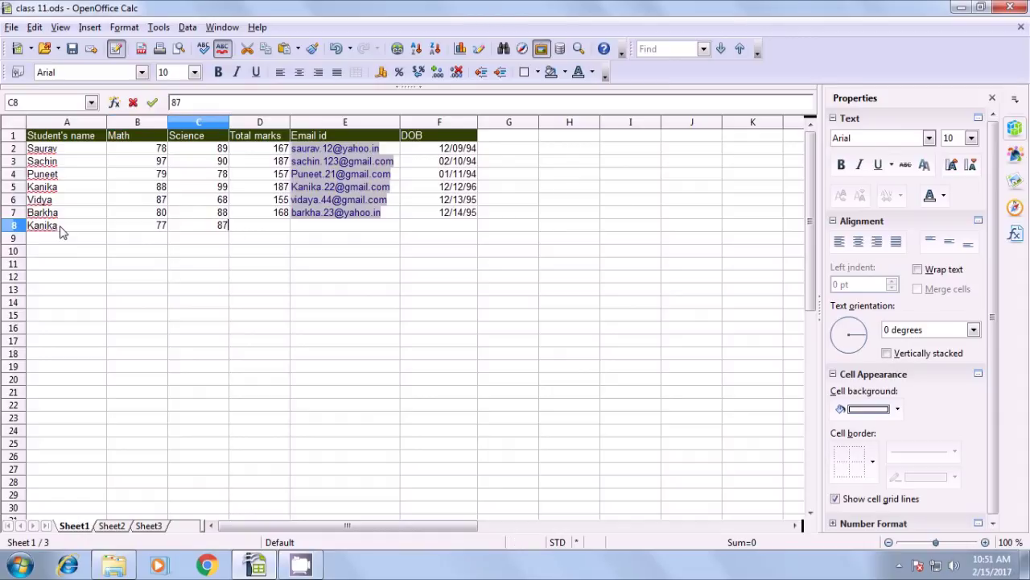
{"action": "left_click", "coordinate": [259, 230]}
{"action": "left_click", "coordinate": [282, 219]}
{"action": "left_click_drag", "start_coordinate": [289, 217], "coordinate": [291, 244]}
{"action": "left_click", "coordinate": [283, 251]}
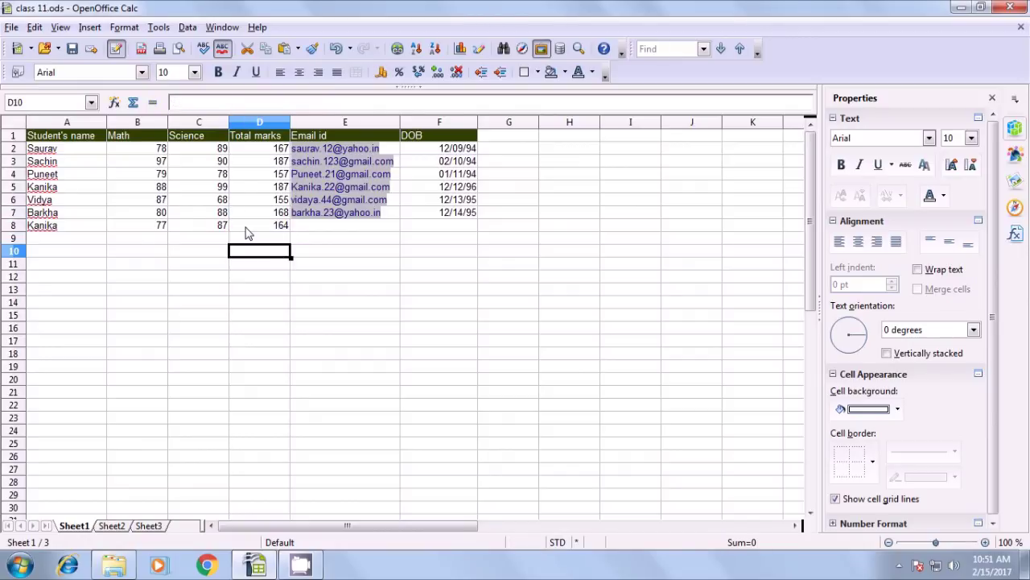
{"action": "left_click", "coordinate": [314, 228]}
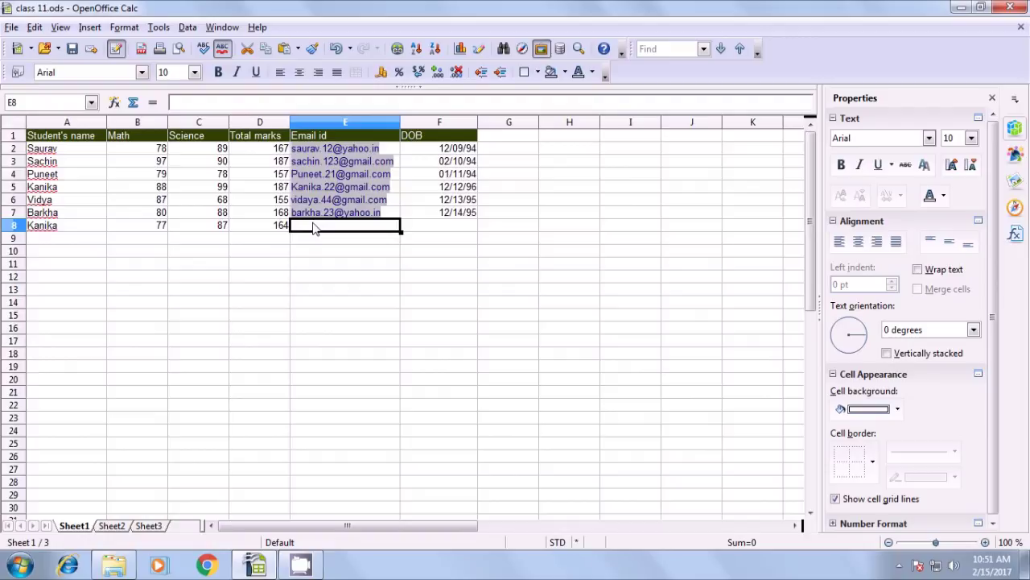
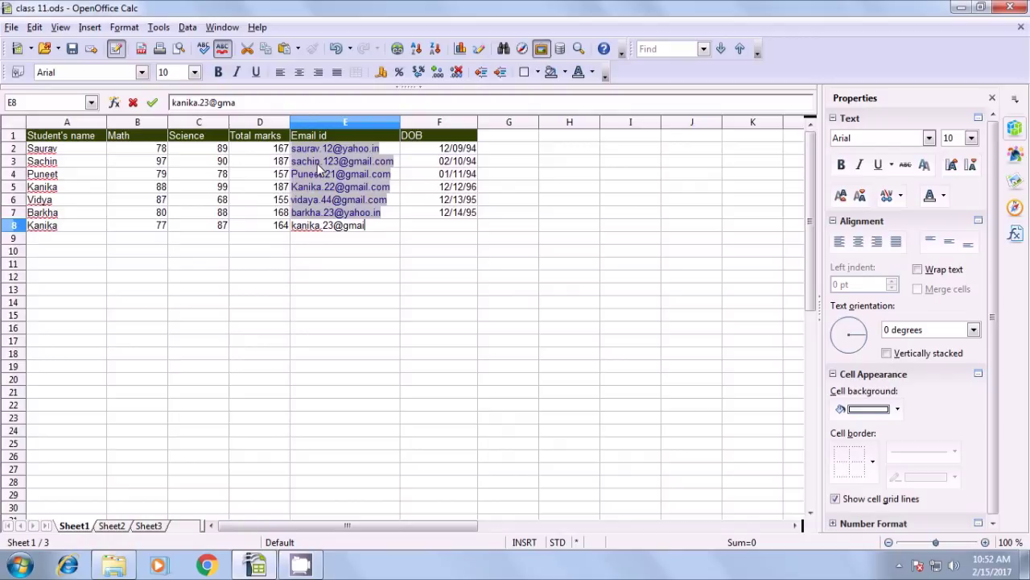
{"action": "key", "text": "Tab"}
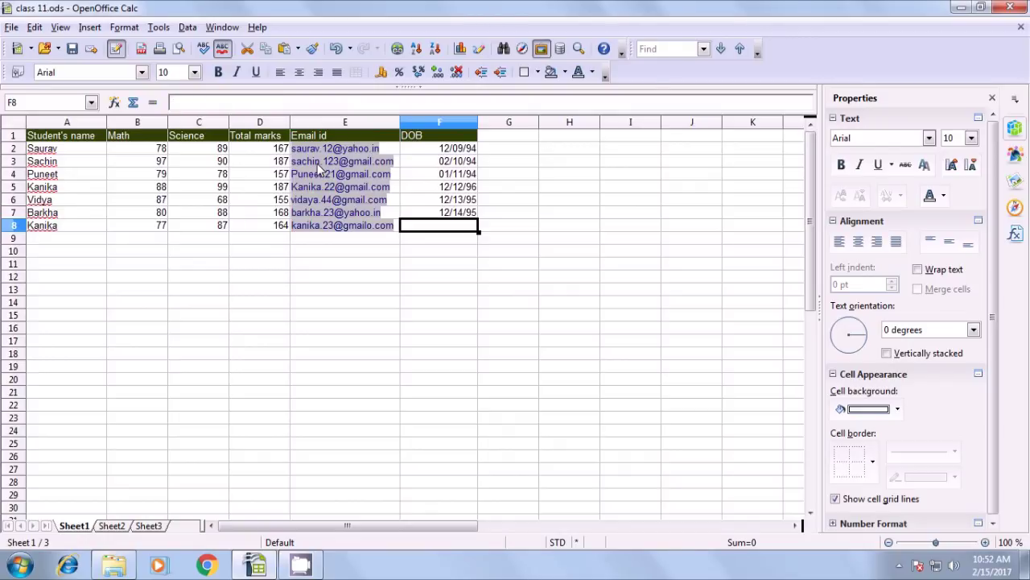
{"action": "type", "text": "23"}
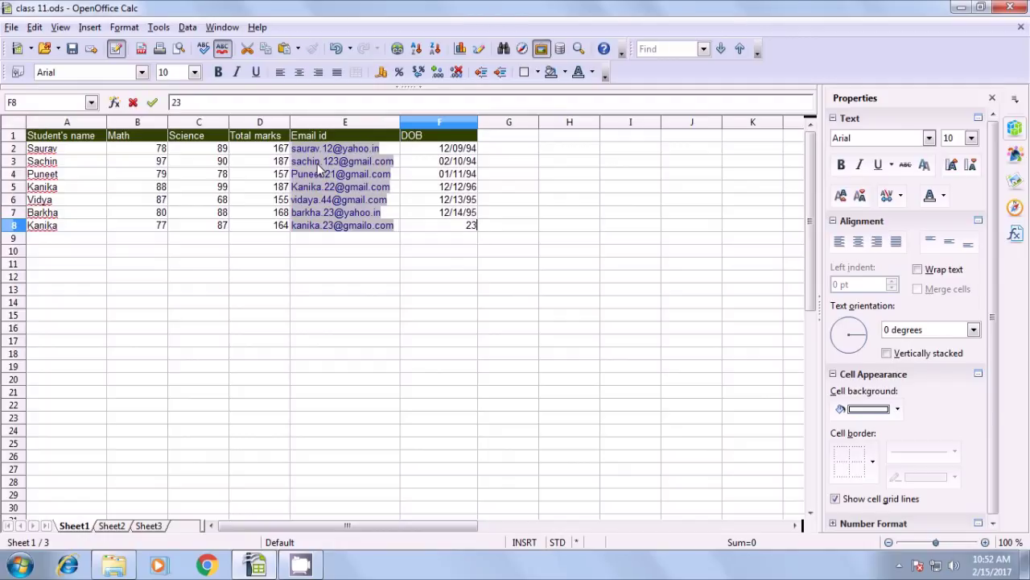
{"action": "key", "text": "BackSpace"}
{"action": "type", "text": "/23/1993"}
{"action": "key", "text": "Return"}
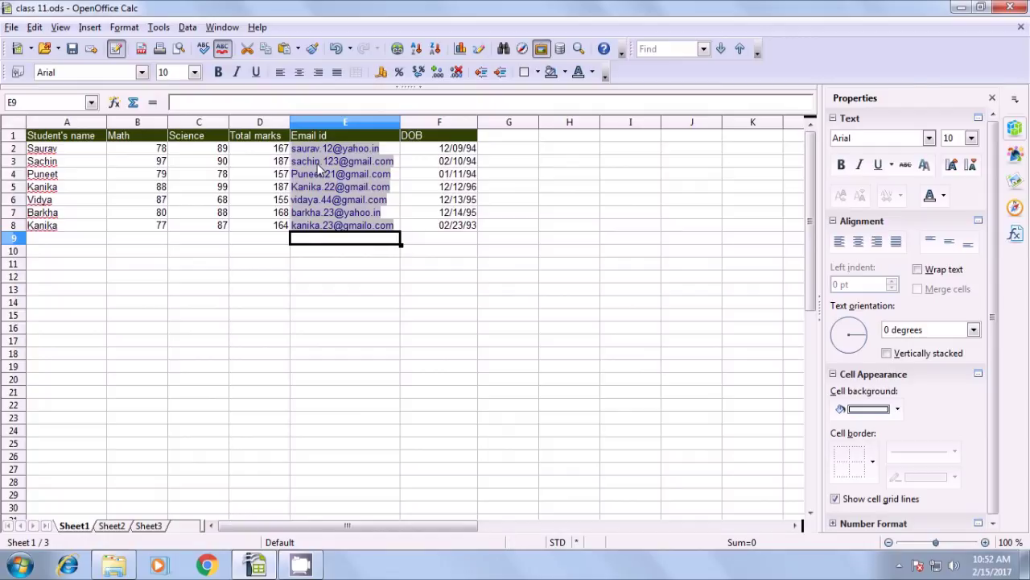
Fill A12 with the student name repeated in A5 and A8 by accepting autocomplete
{"action": "left_click", "coordinate": [58, 189]}
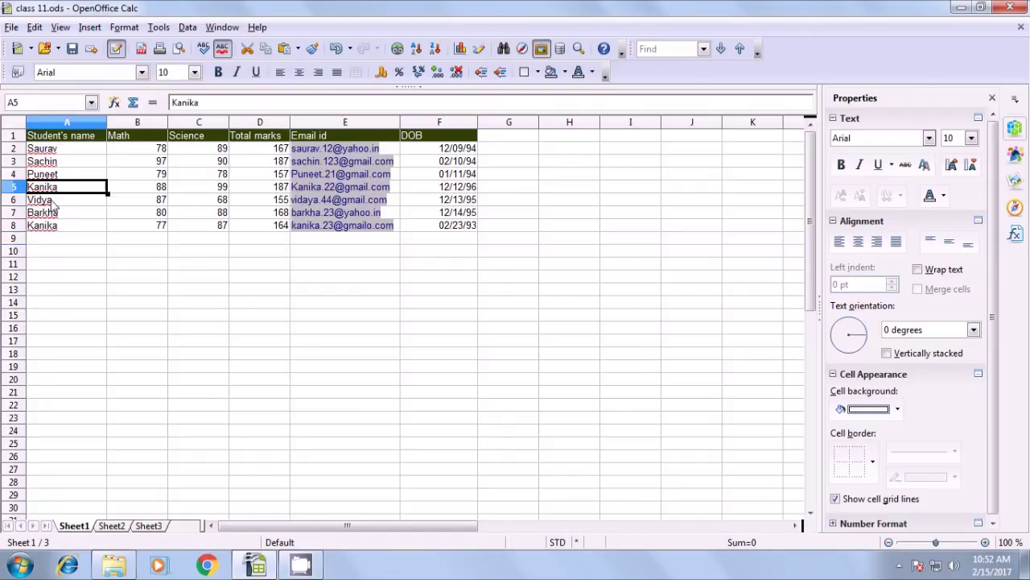
{"action": "left_click", "coordinate": [52, 226]}
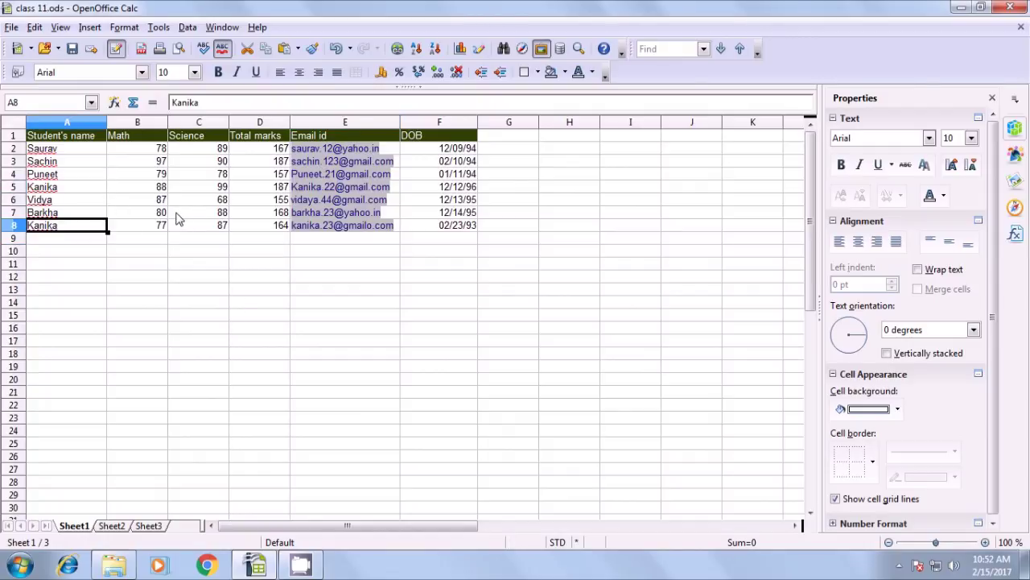
{"action": "left_click", "coordinate": [78, 278]}
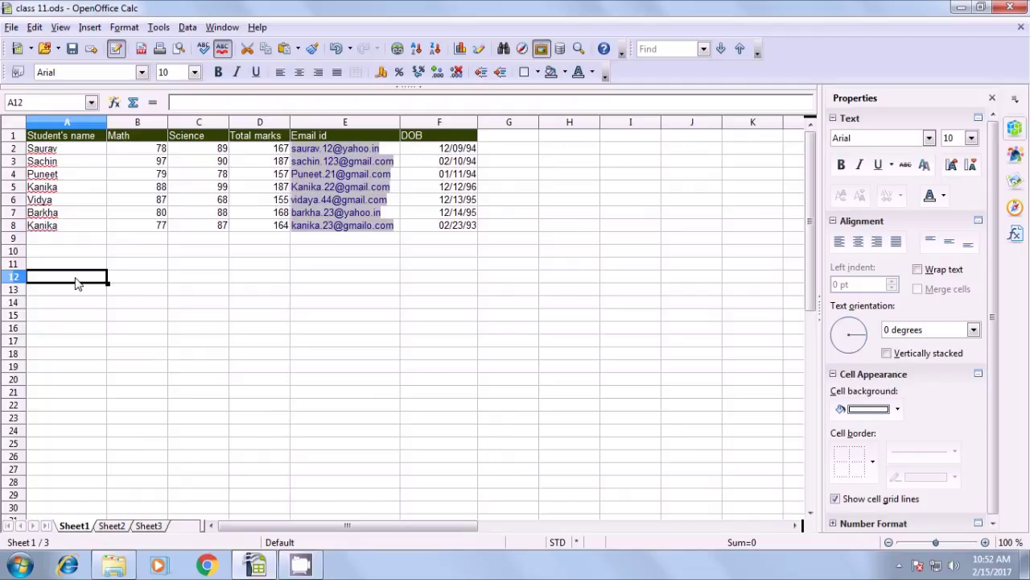
{"action": "type", "text": "Kanika"}
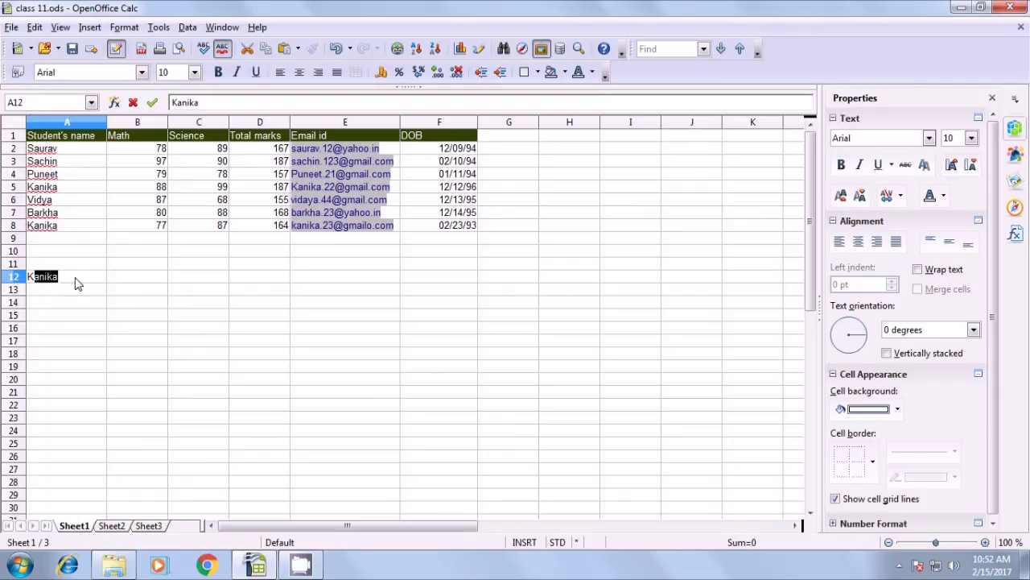
{"action": "key", "text": "Return"}
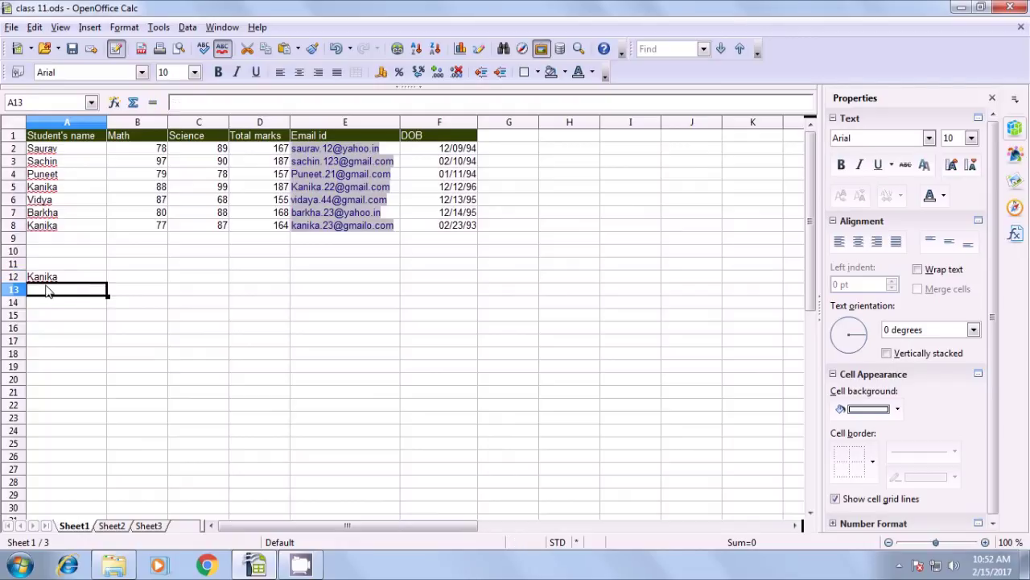
{"action": "left_click", "coordinate": [49, 278]}
{"action": "left_click", "coordinate": [153, 279]}
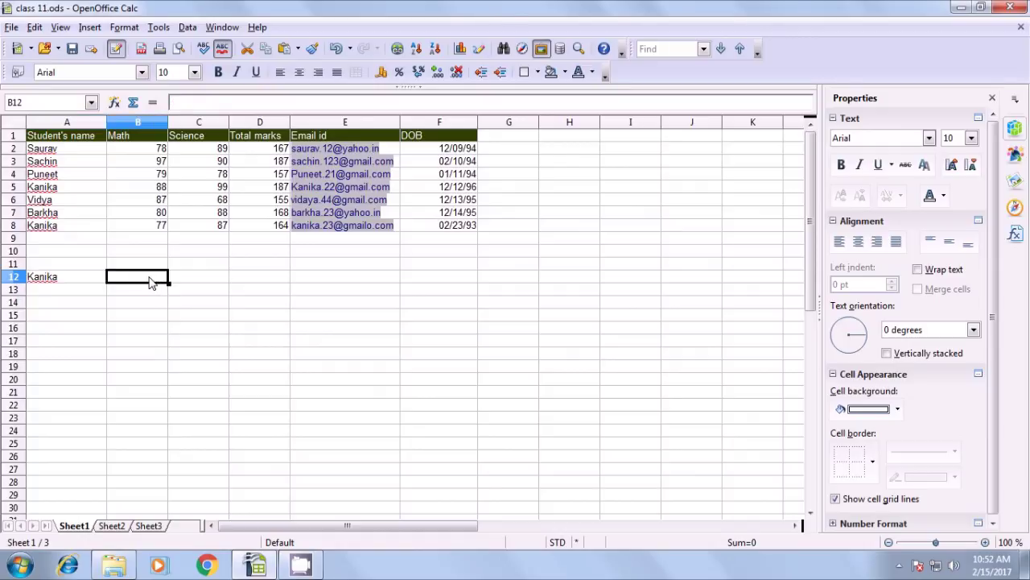
{"action": "left_click", "coordinate": [52, 190]}
{"action": "left_click", "coordinate": [50, 228]}
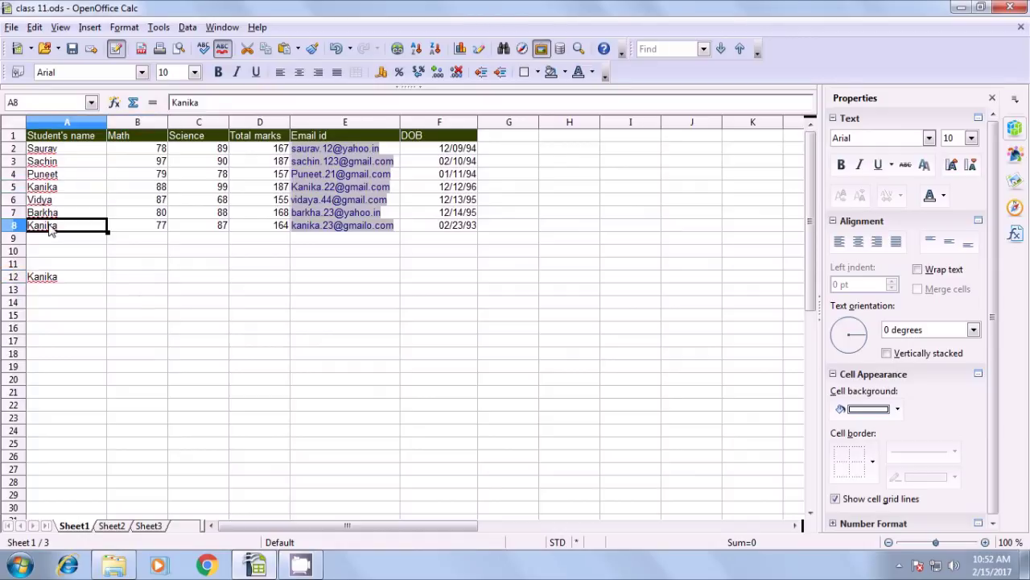
{"action": "left_click", "coordinate": [137, 293]}
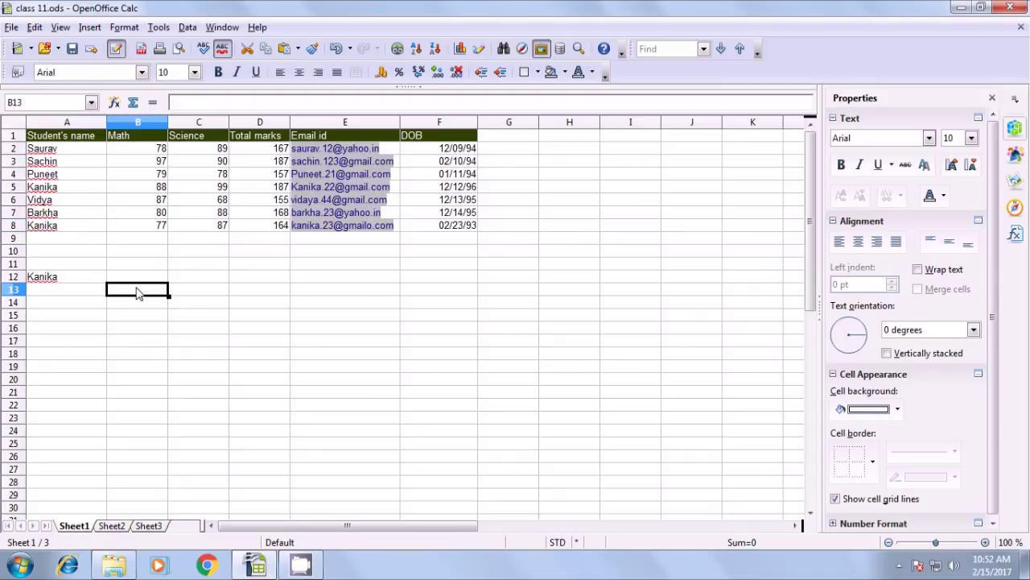
Enter =SUMIF(A2:A8;A12;D2:D8) in B13, giving a combined total of 351
{"action": "type", "text": "=sum"}
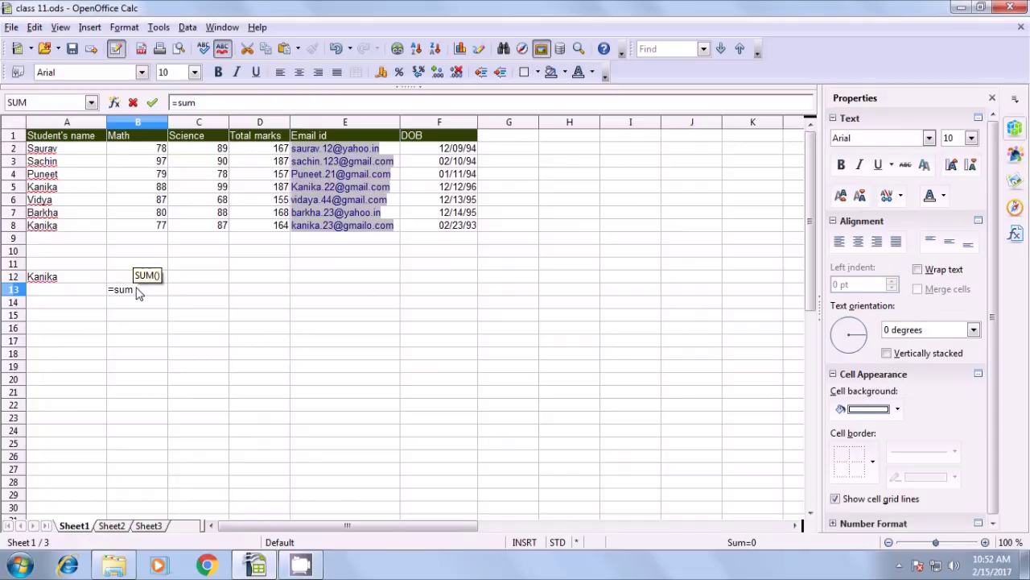
{"action": "type", "text": "("}
{"action": "key", "text": "BackSpace"}
{"action": "key", "text": "BackSpace"}
{"action": "type", "text": "if"}
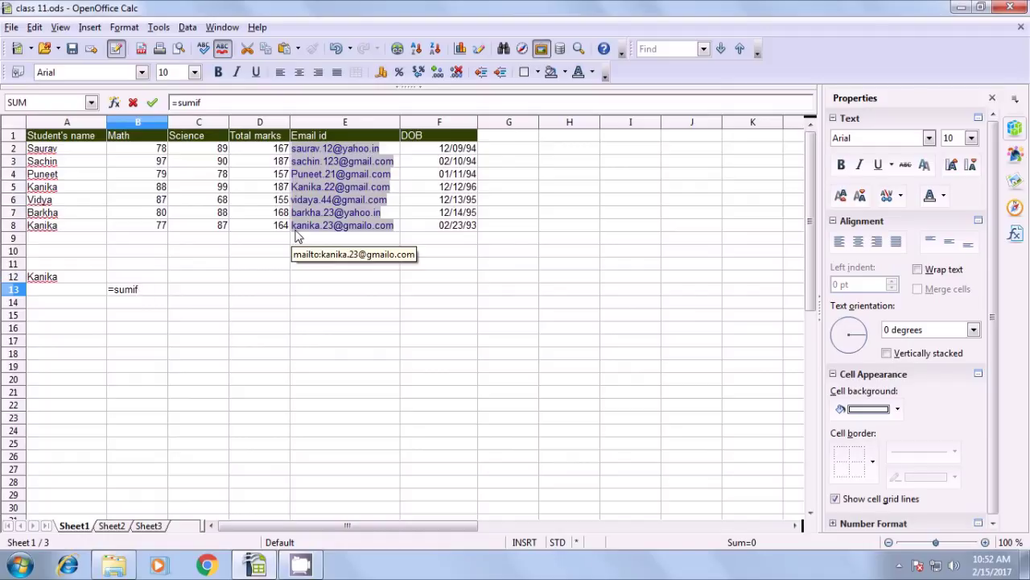
{"action": "type", "text": "("}
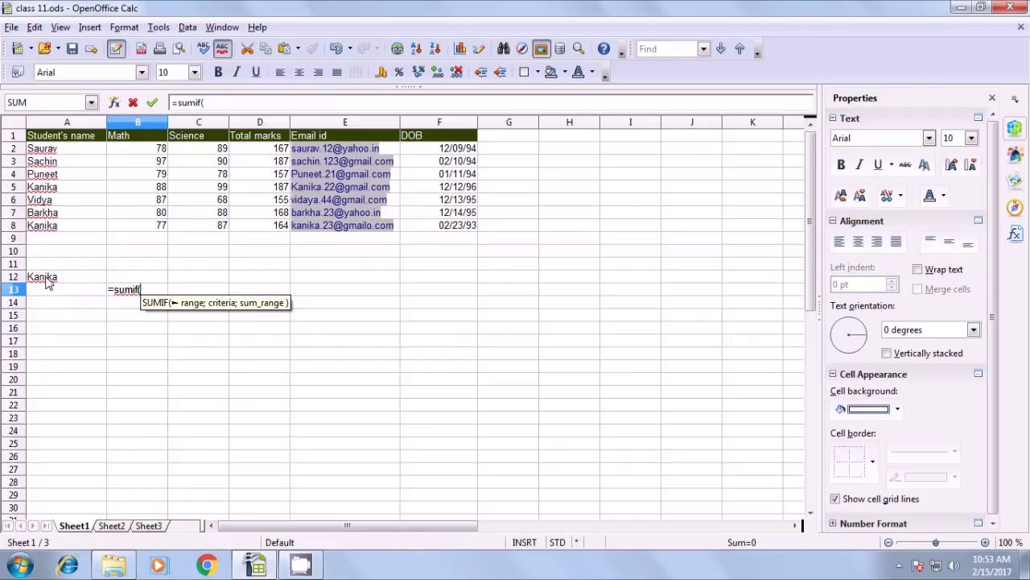
{"action": "left_click_drag", "start_coordinate": [46, 150], "coordinate": [48, 230]}
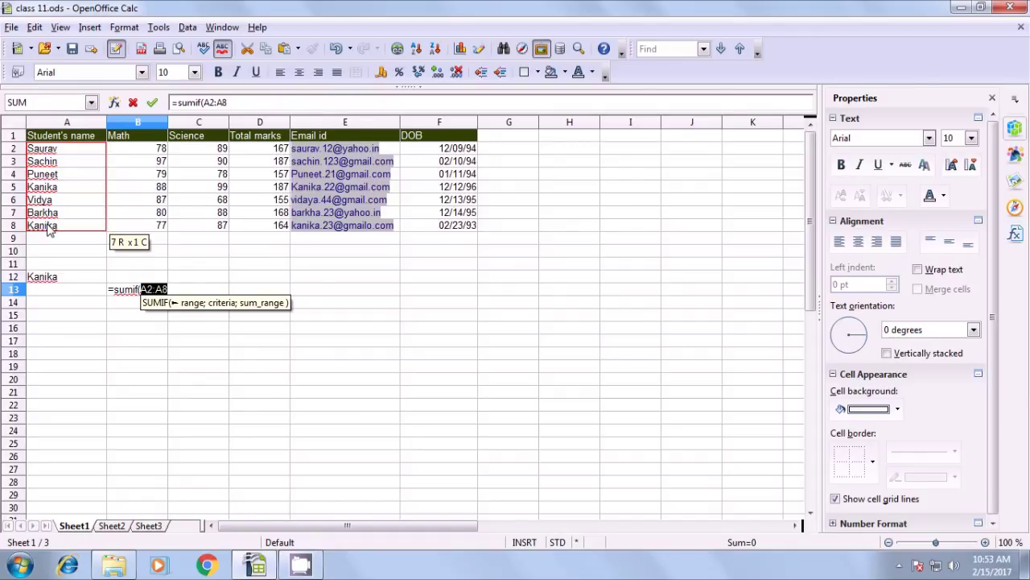
{"action": "type", "text": ";"}
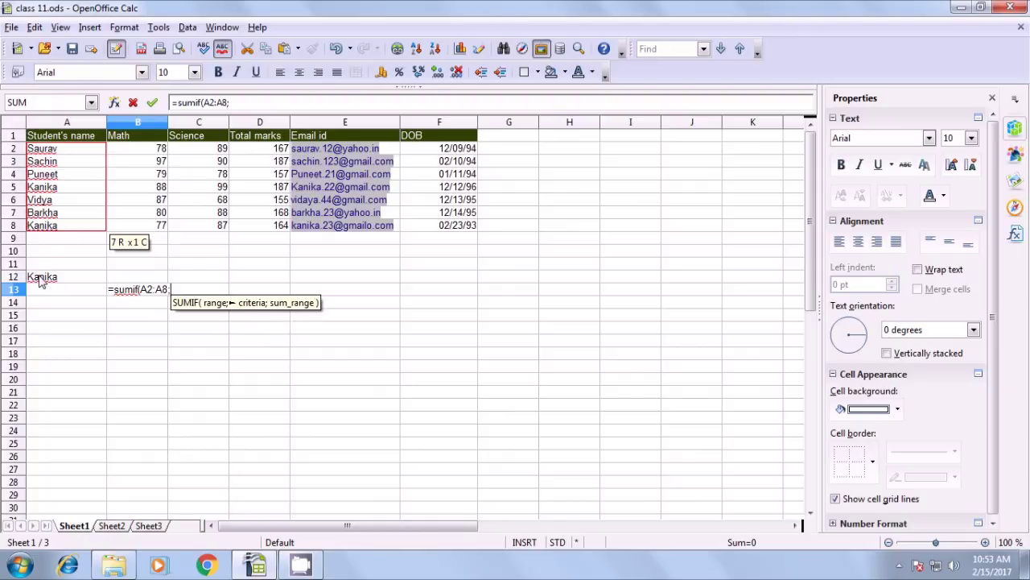
{"action": "left_click", "coordinate": [40, 278]}
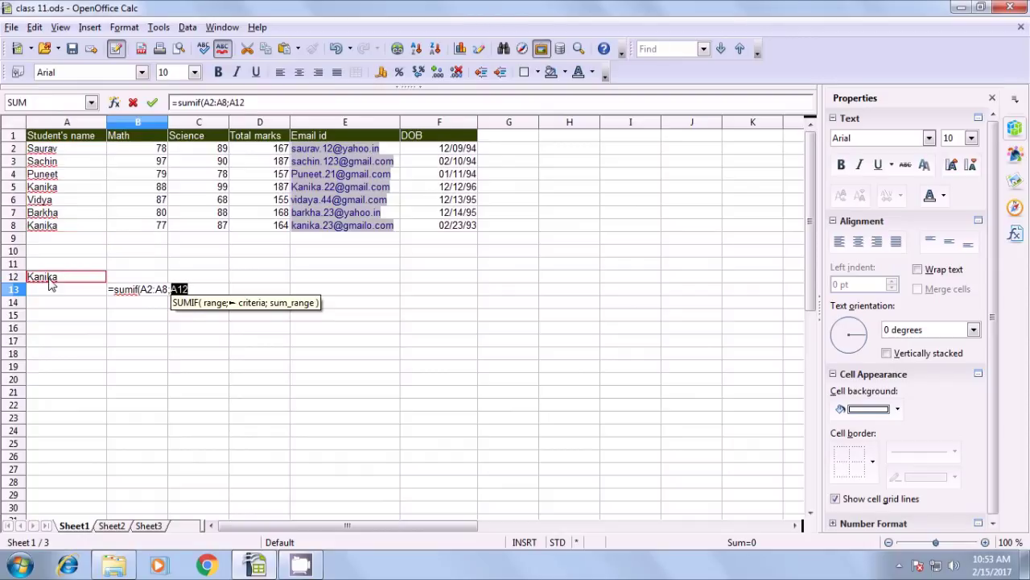
{"action": "type", "text": ";"}
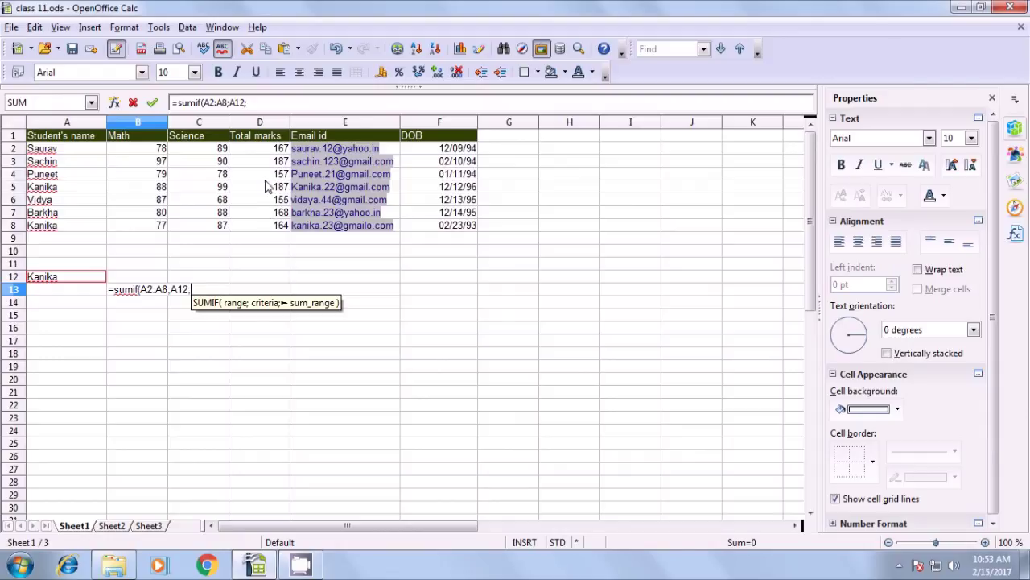
{"action": "left_click", "coordinate": [266, 151]}
{"action": "left_click_drag", "start_coordinate": [265, 151], "coordinate": [272, 229]}
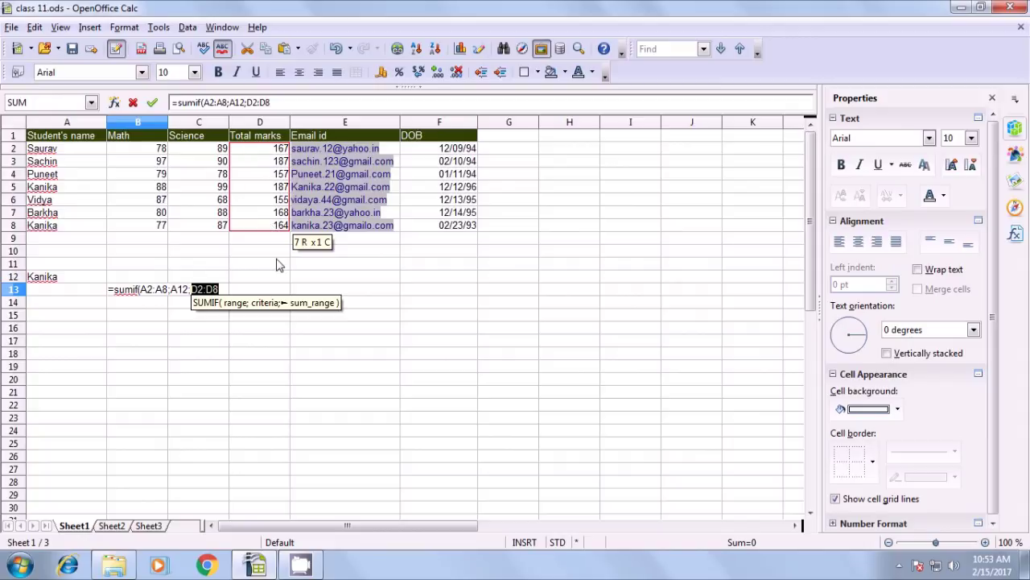
{"action": "type", "text": ")"}
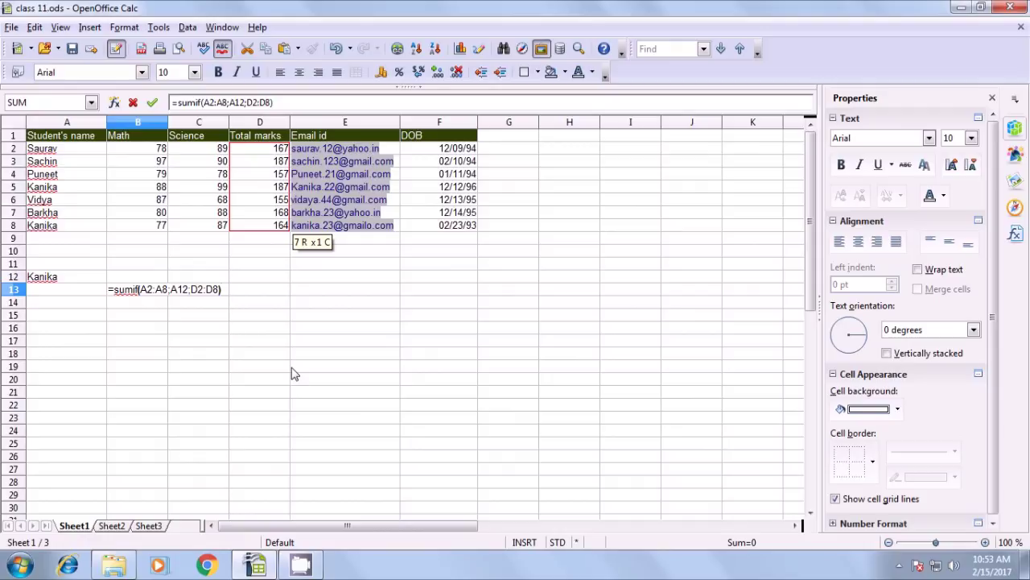
{"action": "key", "text": "Return"}
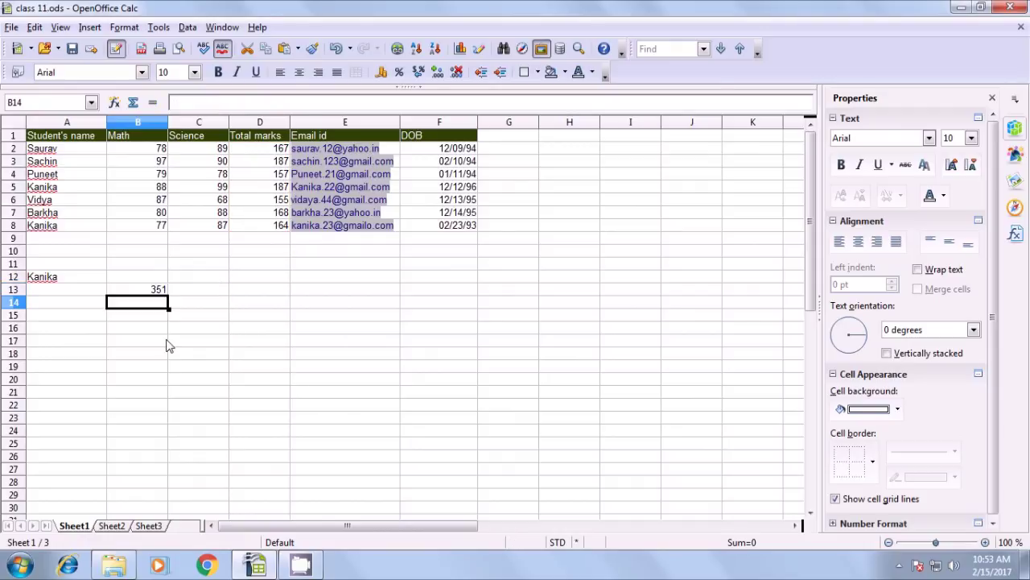
Move the lookup student name from A12 down to A13
{"action": "left_click", "coordinate": [132, 293]}
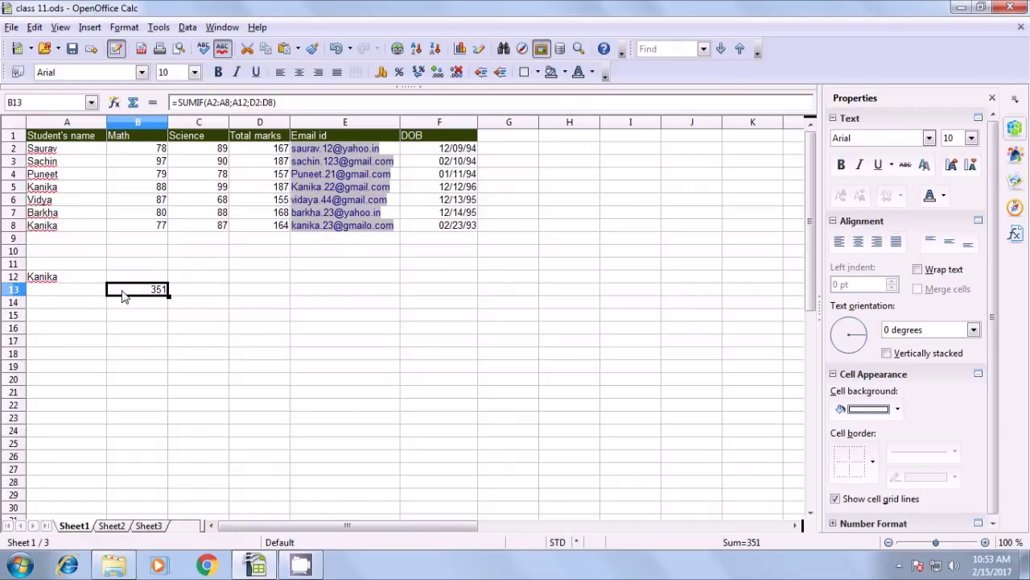
{"action": "left_click", "coordinate": [46, 279]}
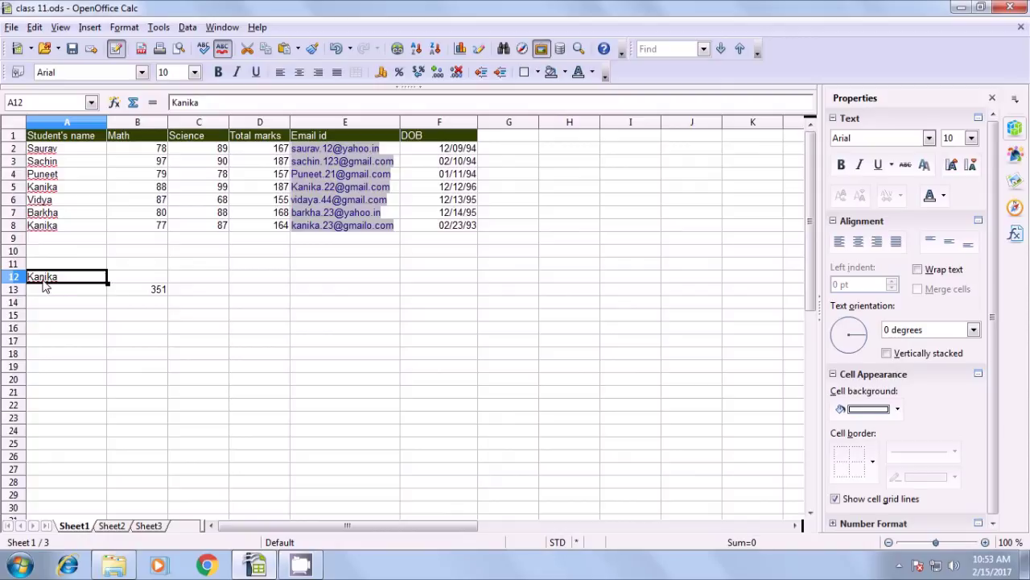
{"action": "key", "text": "Delete"}
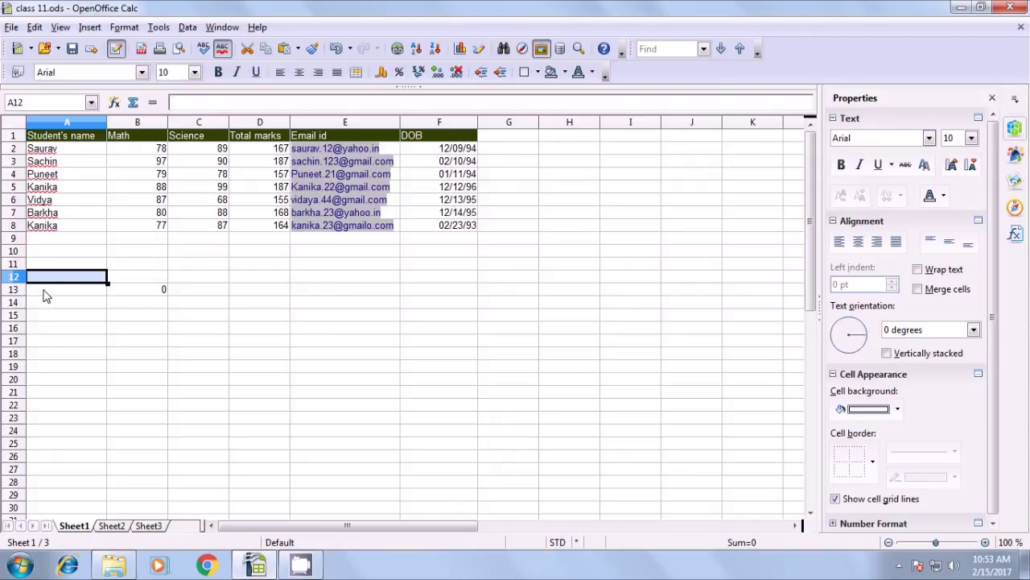
{"action": "left_click", "coordinate": [46, 296]}
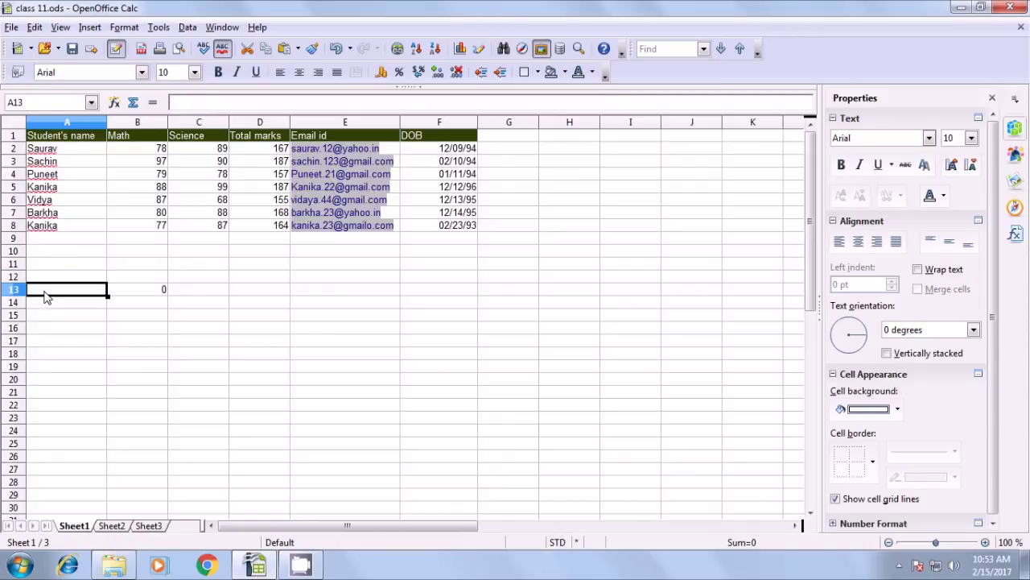
{"action": "key", "text": "ctrl+z"}
{"action": "left_click", "coordinate": [54, 315]}
{"action": "left_click", "coordinate": [67, 296]}
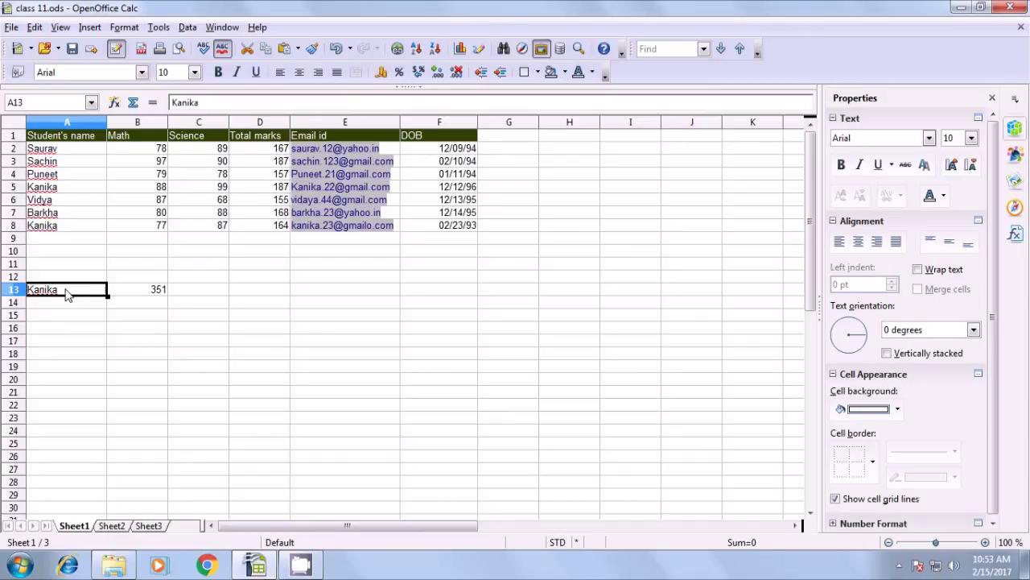
Verify the B13 SUMIF returns 351 from the row totals 187 and 164
{"action": "left_click", "coordinate": [139, 295]}
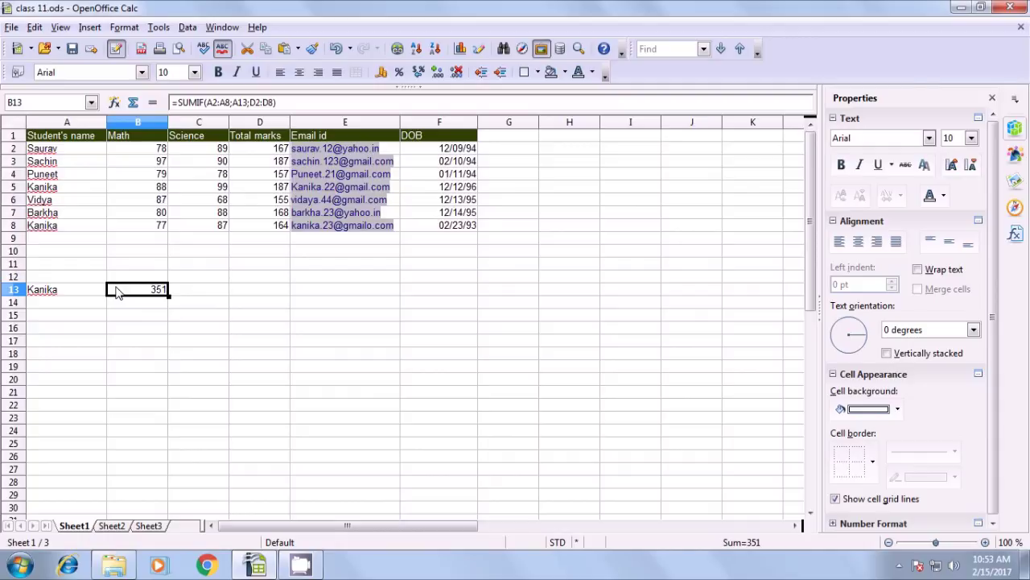
{"action": "left_click", "coordinate": [47, 228]}
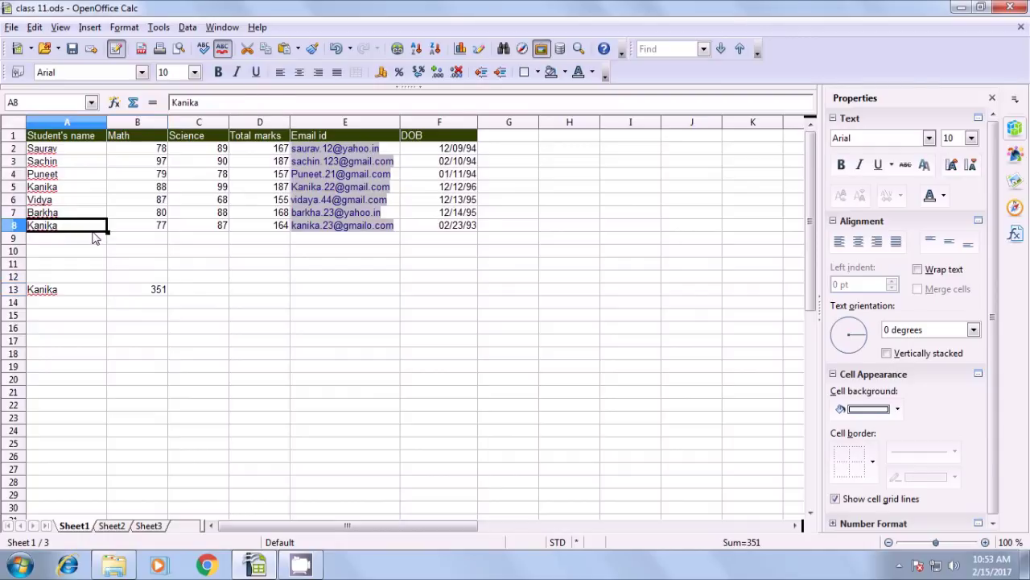
{"action": "left_click", "coordinate": [273, 230]}
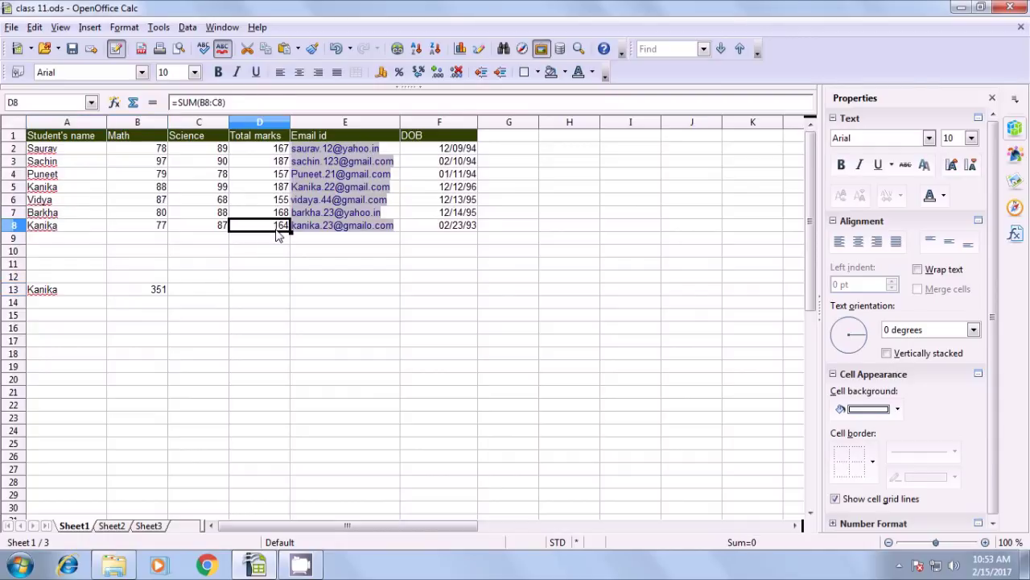
{"action": "left_click", "coordinate": [49, 190]}
{"action": "left_click", "coordinate": [273, 188]}
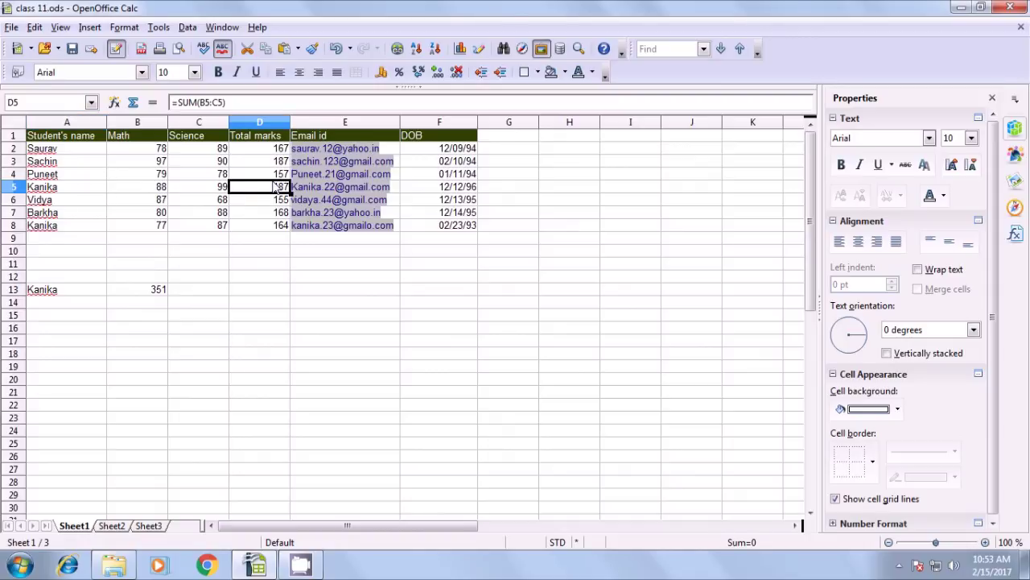
{"action": "left_click", "coordinate": [283, 226]}
{"action": "left_click", "coordinate": [152, 294]}
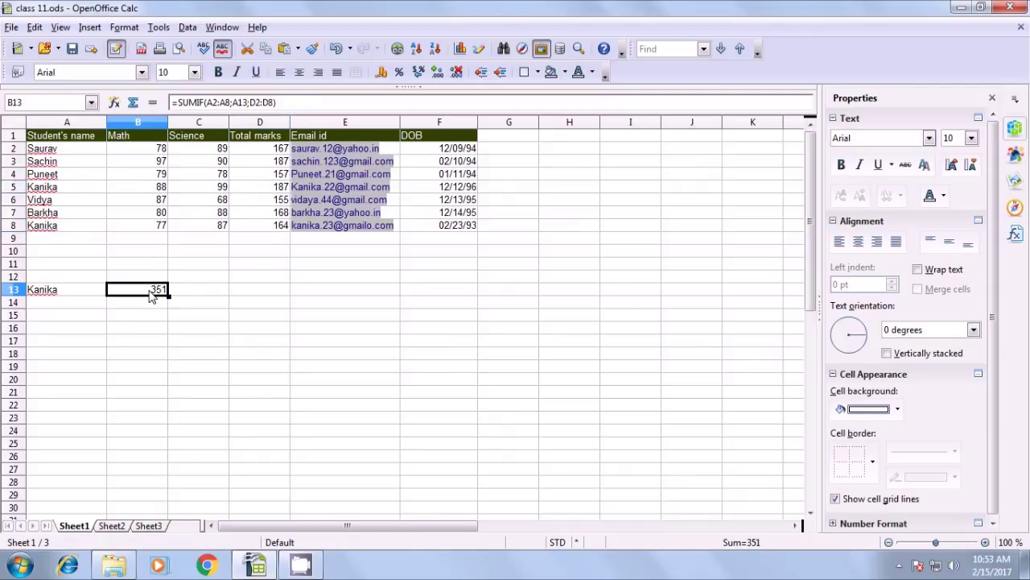
{"action": "left_click", "coordinate": [60, 295]}
{"action": "left_click", "coordinate": [141, 322]}
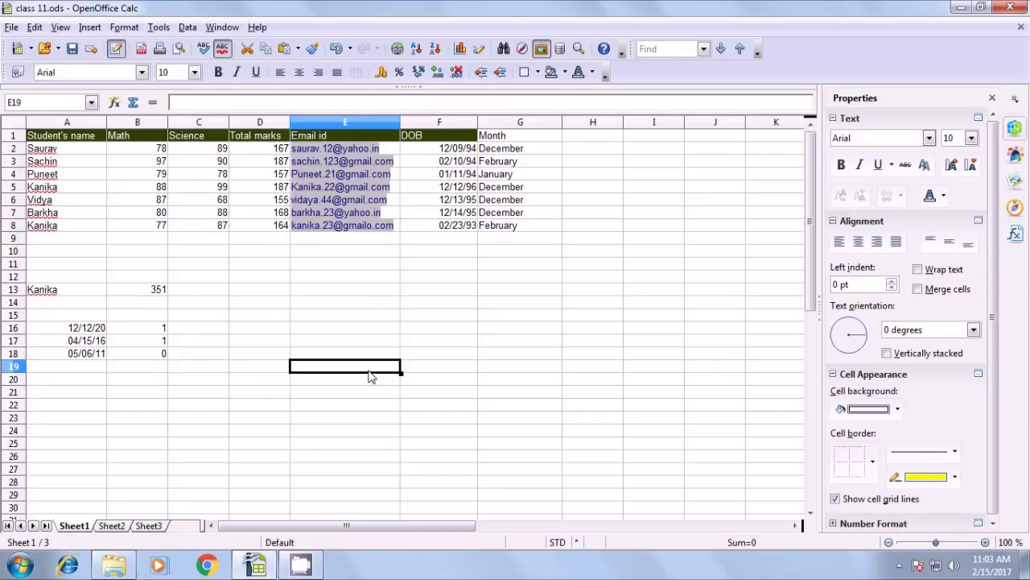
Label C16 'days in month' and widen column C to fit it
{"action": "left_click", "coordinate": [201, 335]}
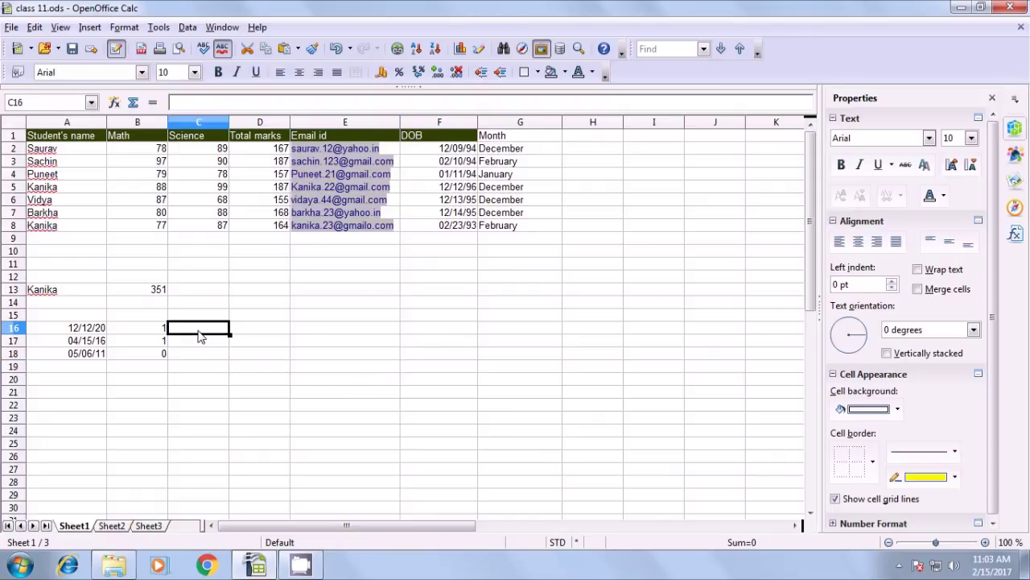
{"action": "type", "text": "da"}
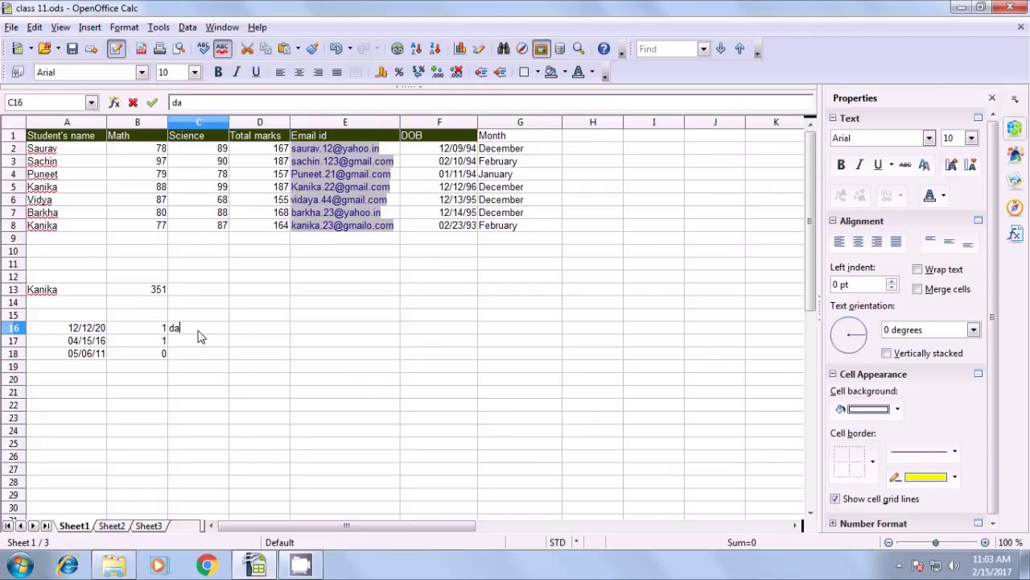
{"action": "type", "text": "ys in month"}
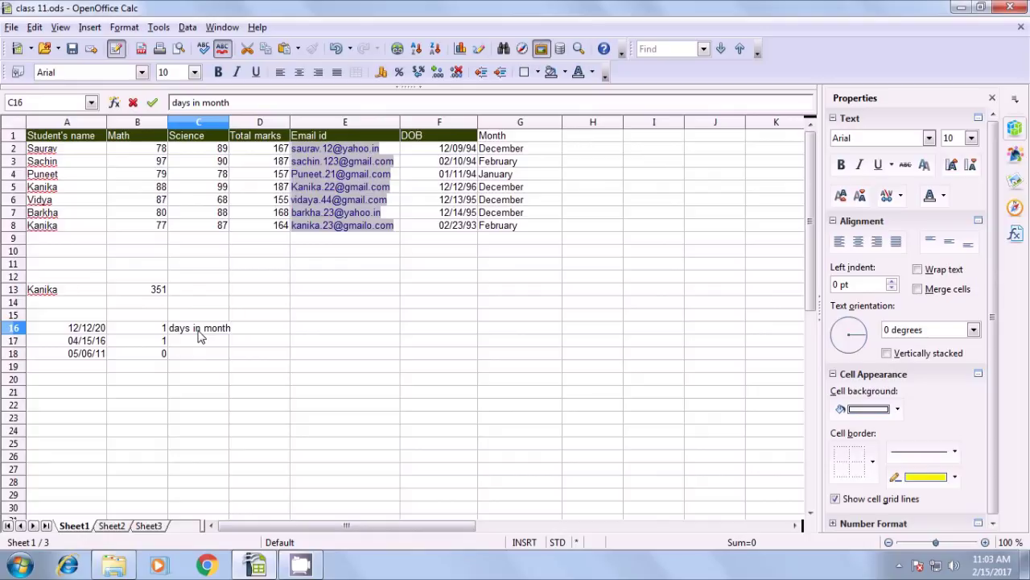
{"action": "key", "text": "Tab"}
{"action": "left_click_drag", "start_coordinate": [231, 121], "coordinate": [241, 120]}
{"action": "left_click", "coordinate": [197, 331]}
Label D16 'days in year'
{"action": "left_click", "coordinate": [264, 335]}
{"action": "type", "text": "daysb"}
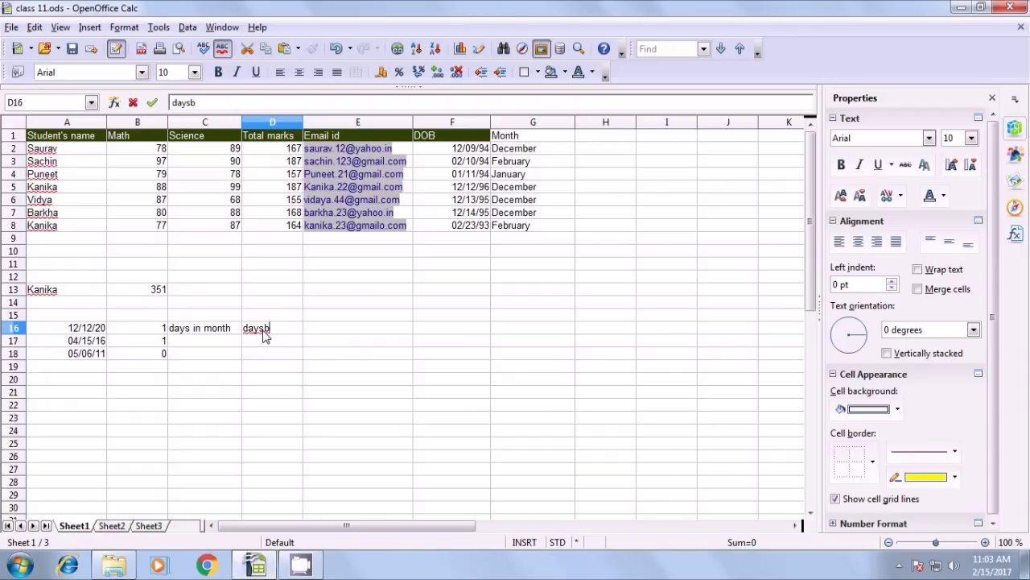
{"action": "key", "text": "BackSpace"}
{"action": "type", "text": "in year"}
{"action": "left_click", "coordinate": [237, 369]}
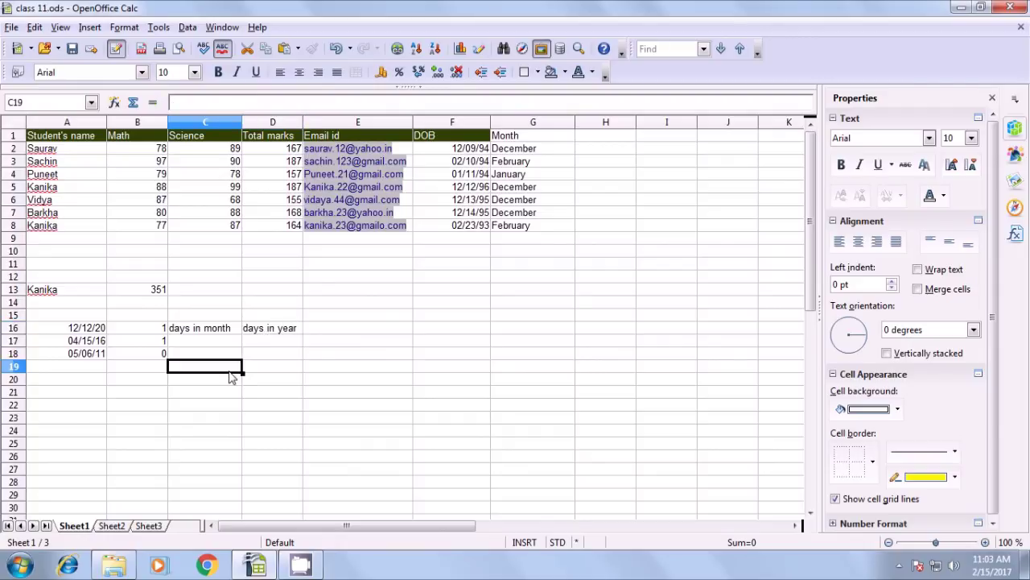
{"action": "left_click", "coordinate": [205, 331]}
Move the 'days in month' and 'days in year' labels from C16:D16 up into C15:D15
{"action": "left_click", "coordinate": [282, 332]}
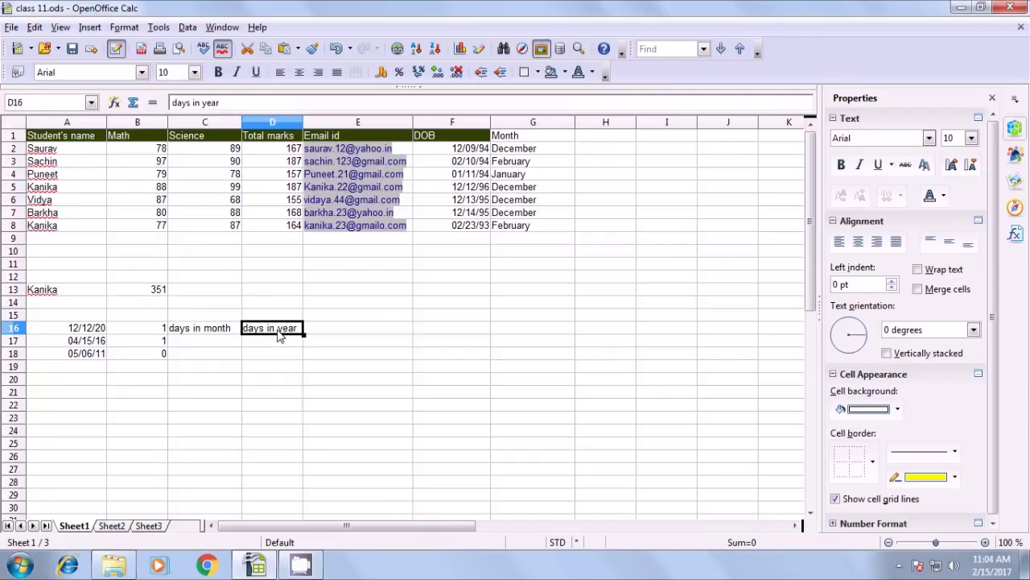
{"action": "left_click", "coordinate": [201, 341]}
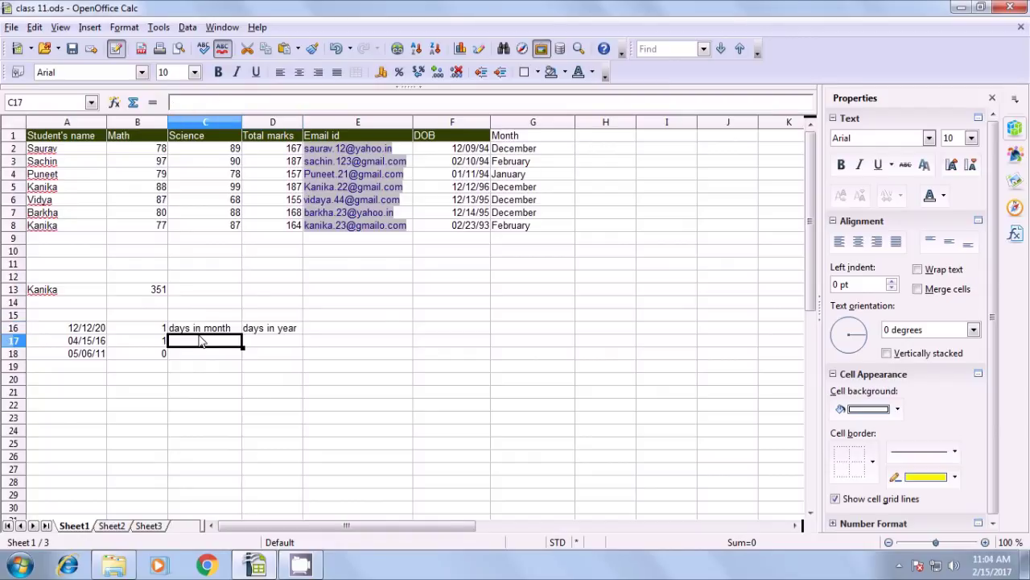
{"action": "left_click", "coordinate": [201, 332]}
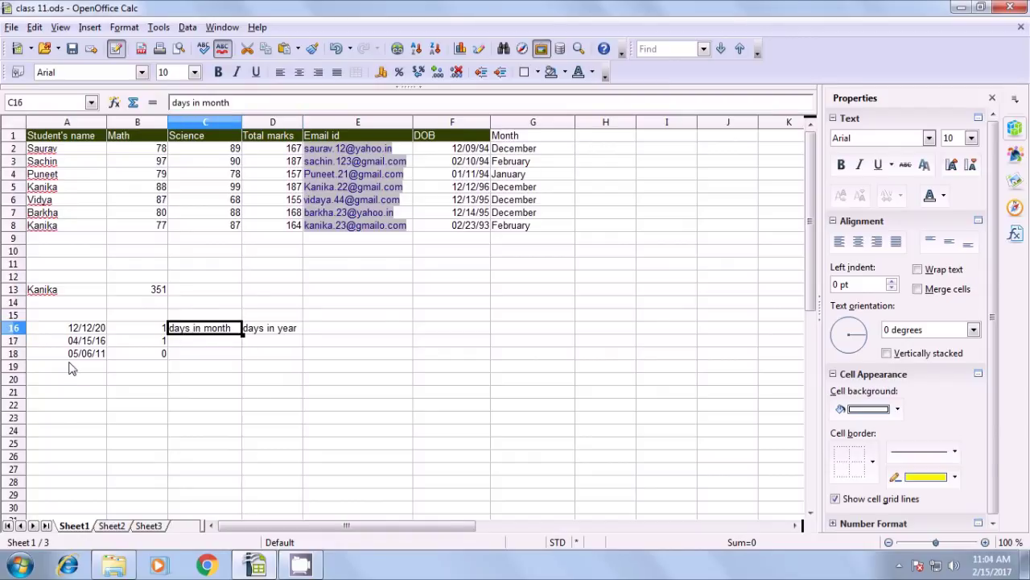
{"action": "left_click", "coordinate": [74, 330]}
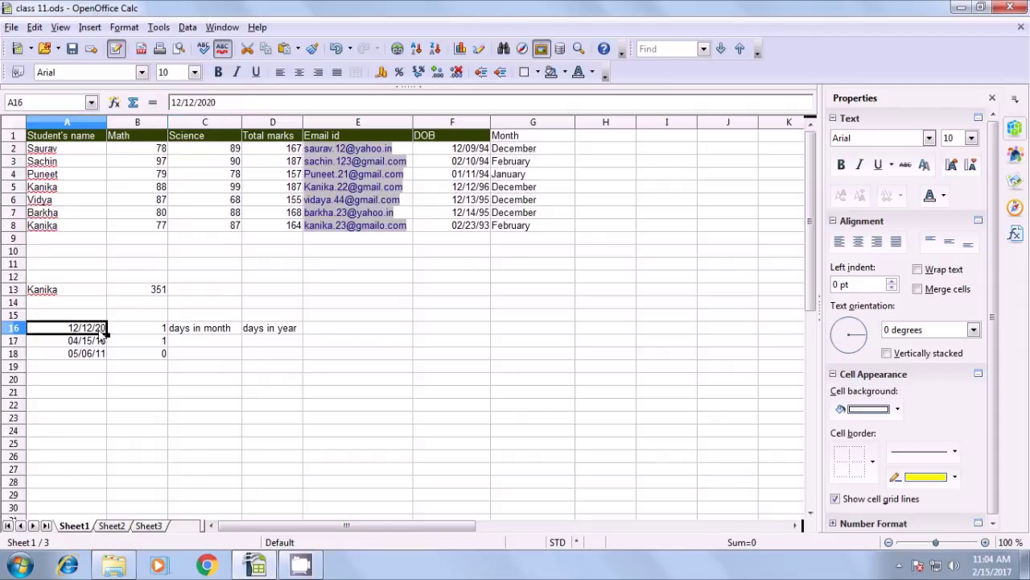
{"action": "left_click", "coordinate": [200, 333]}
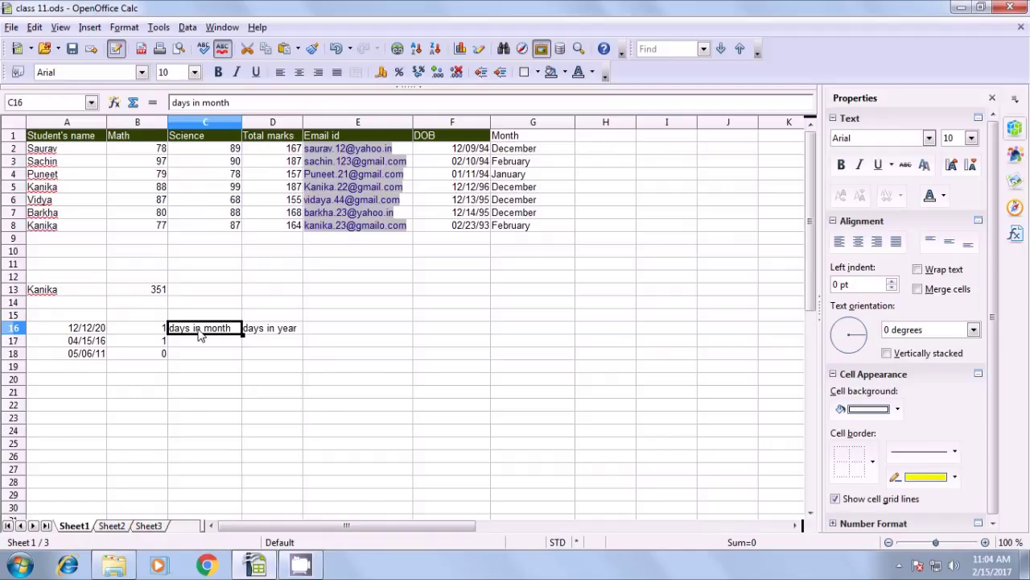
{"action": "key", "text": "shift+Right"}
{"action": "key", "text": "ctrl+c"}
{"action": "key", "text": "Delete"}
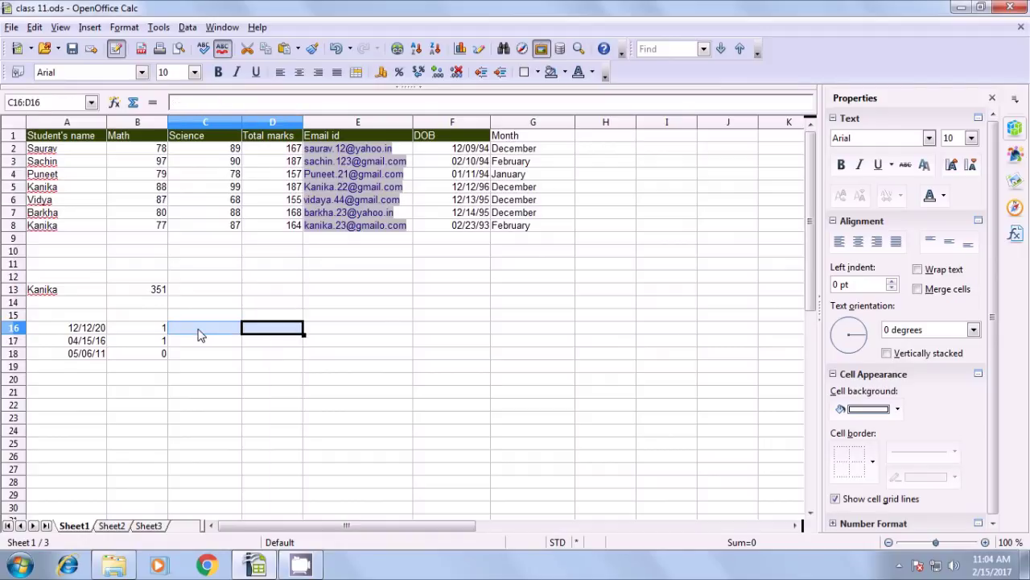
{"action": "left_click", "coordinate": [196, 316]}
{"action": "key", "text": "ctrl+v"}
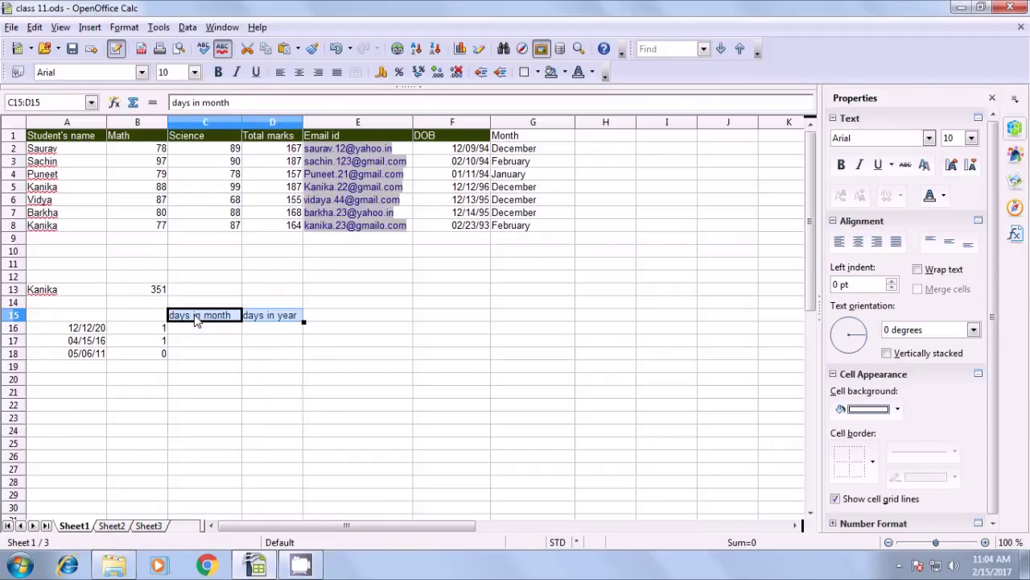
{"action": "left_click", "coordinate": [193, 333]}
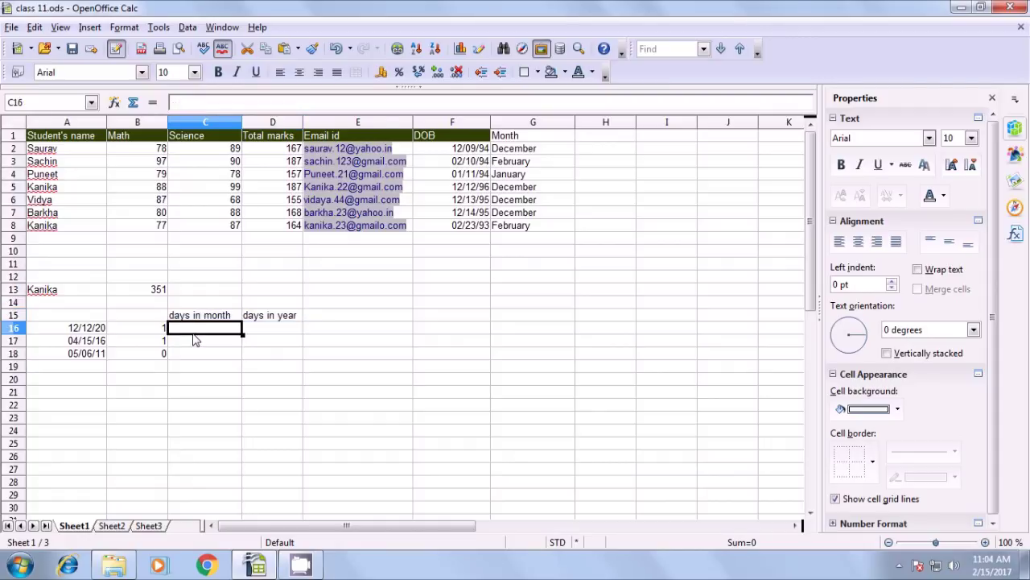
{"action": "left_click", "coordinate": [98, 330]}
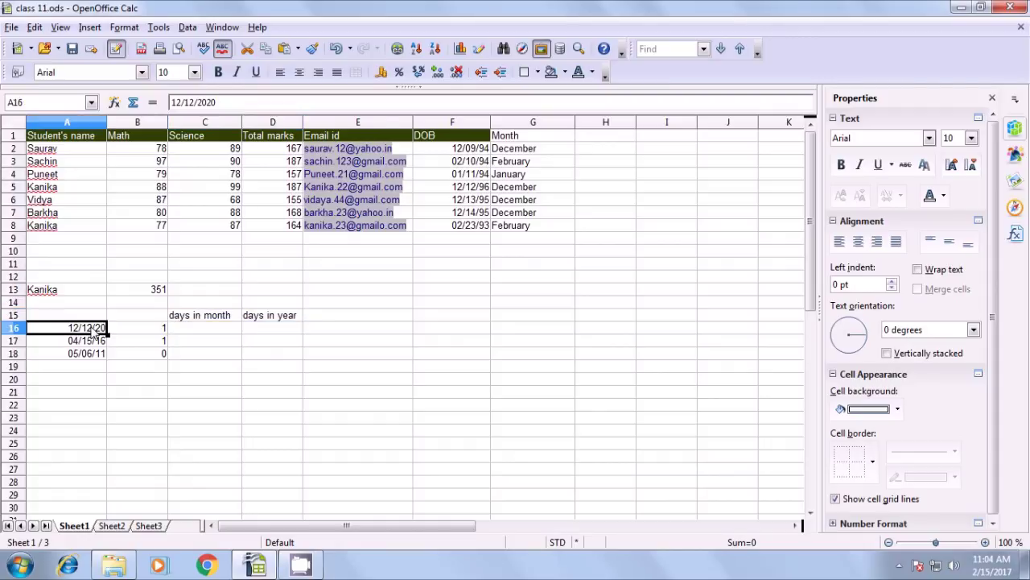
{"action": "left_click", "coordinate": [218, 331]}
Enter =DAYSINMONTH(A16) in C16, returning 31
{"action": "type", "text": "="}
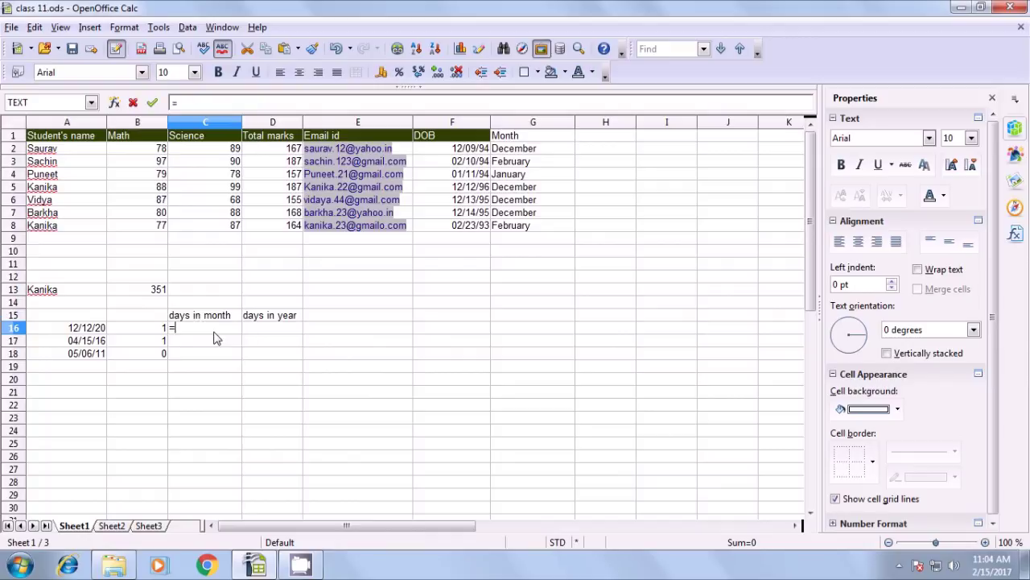
{"action": "type", "text": "da"}
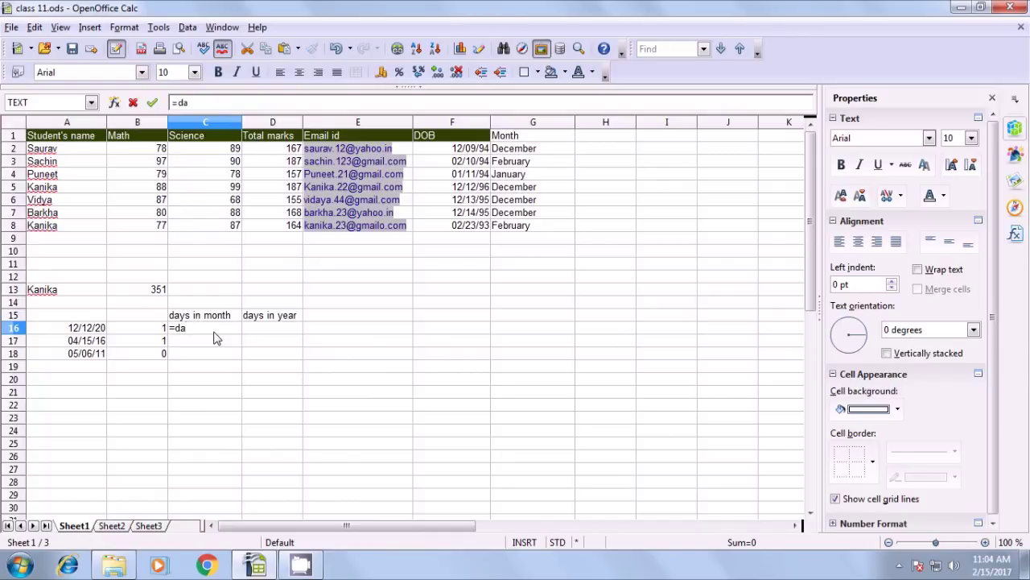
{"action": "type", "text": "ysinmonth"}
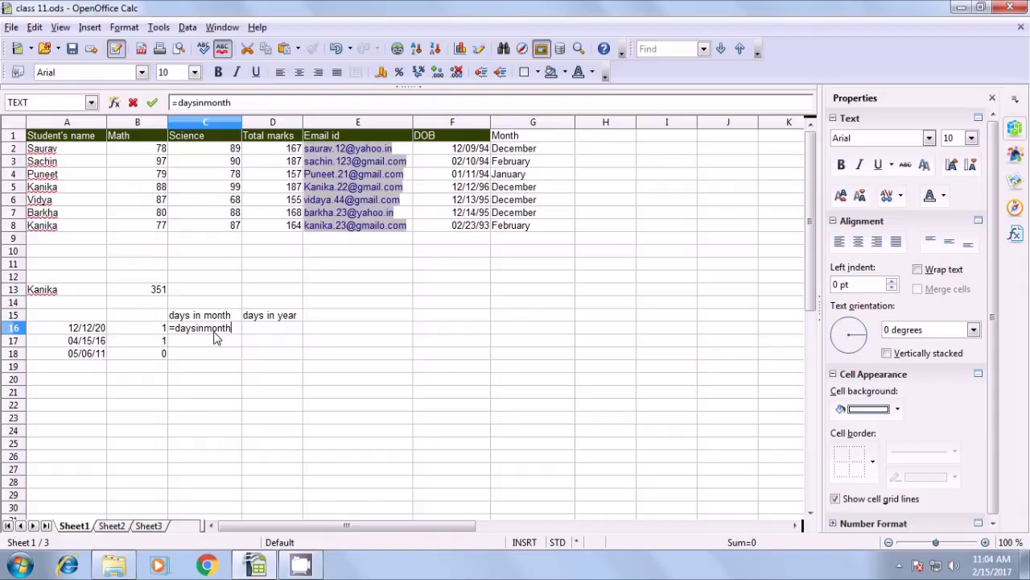
{"action": "type", "text": "("}
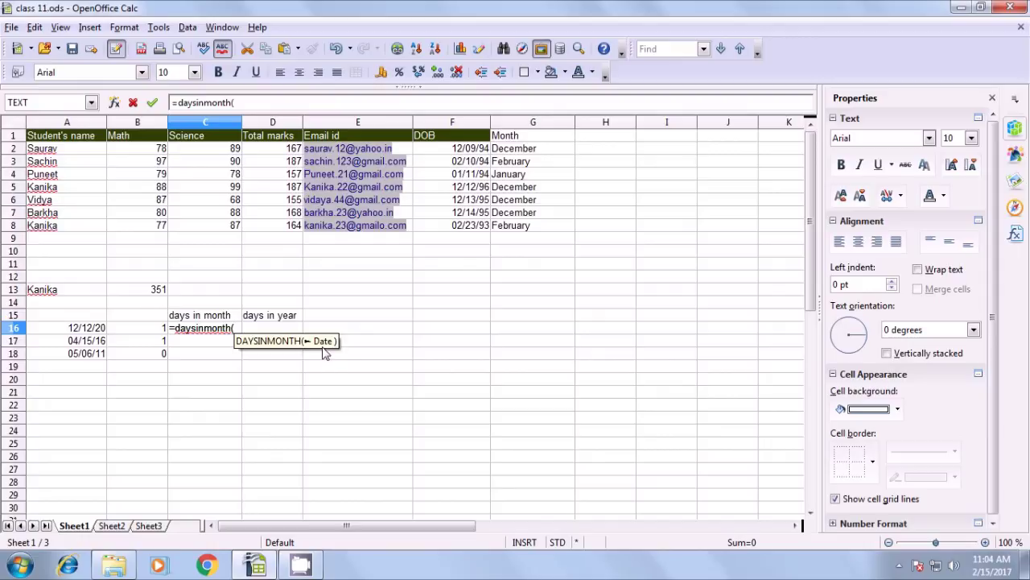
{"action": "left_click", "coordinate": [83, 329]}
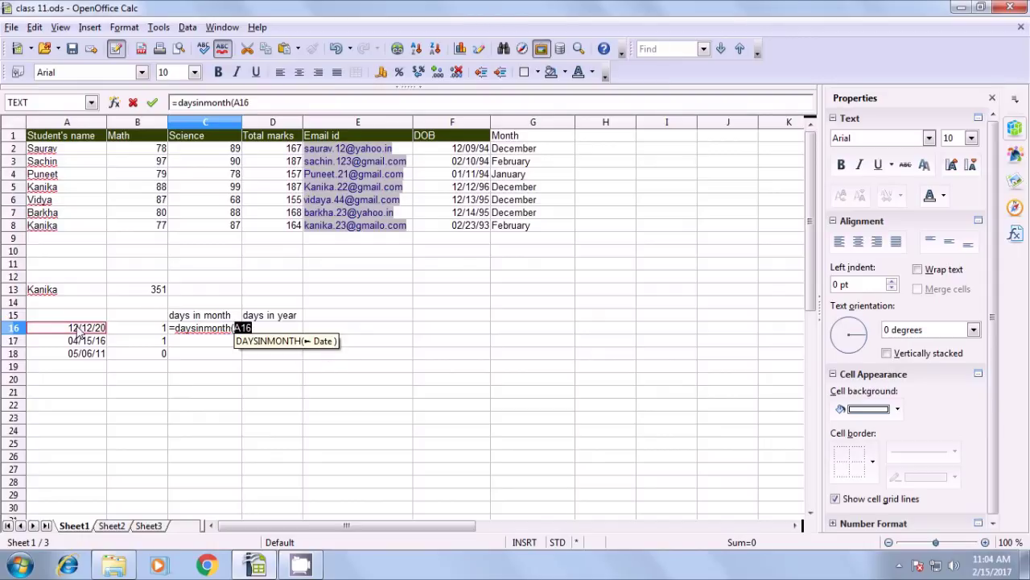
{"action": "type", "text": ")"}
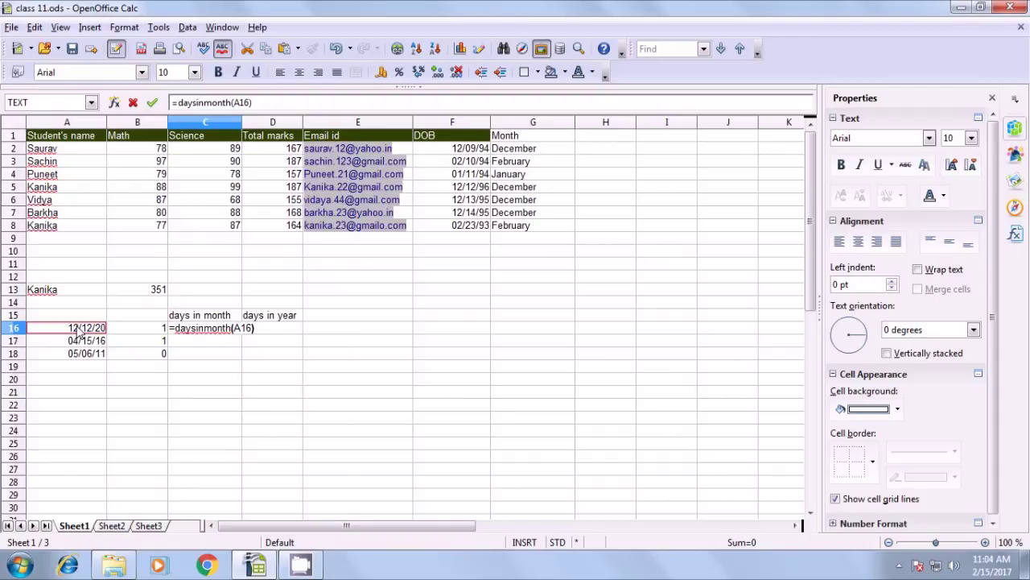
{"action": "key", "text": "Return"}
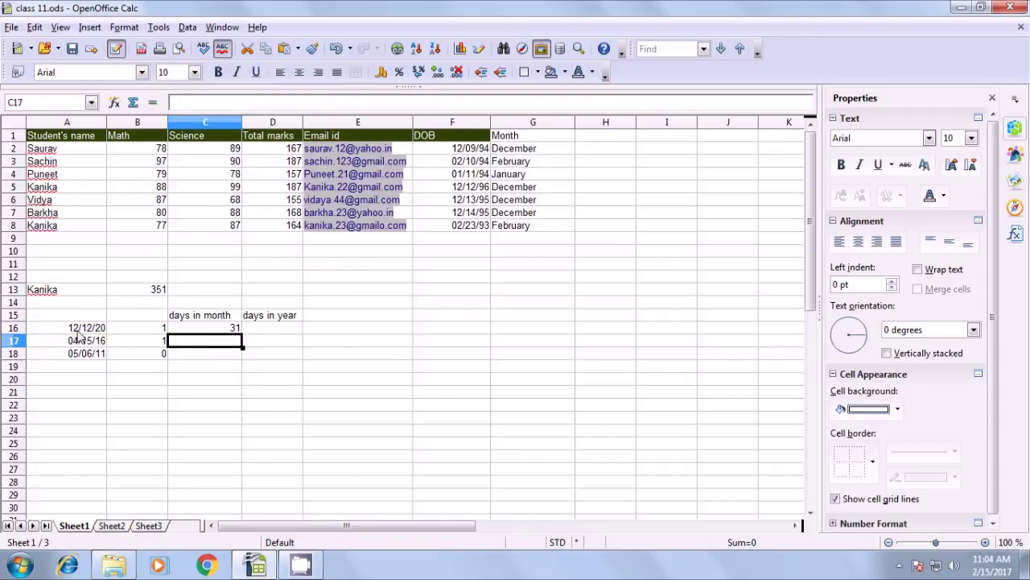
Fill the DAYSINMONTH formula down to C18 and check the results 30 and 31
{"action": "left_click", "coordinate": [78, 331]}
{"action": "left_click_drag", "start_coordinate": [95, 331], "coordinate": [193, 334]}
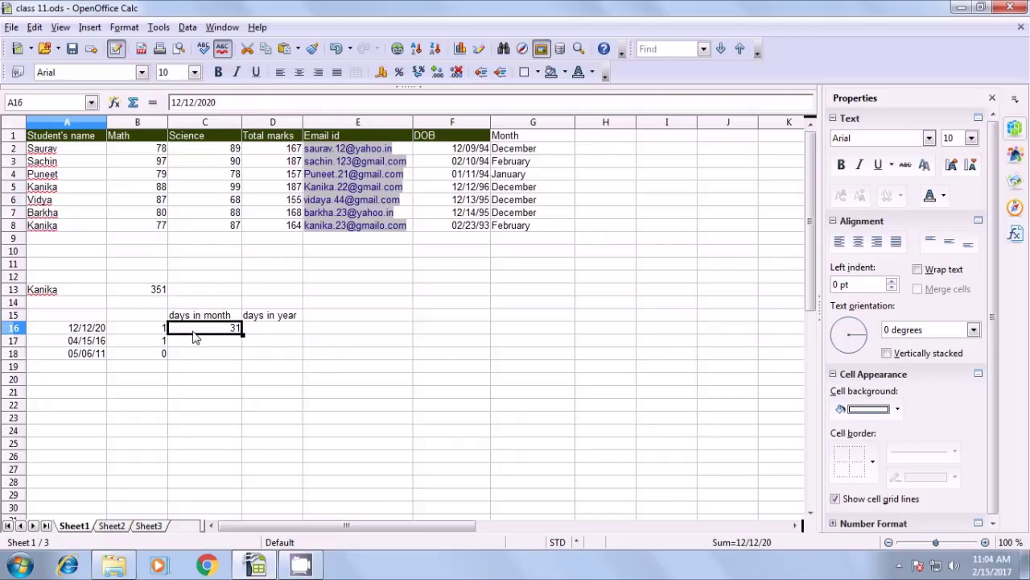
{"action": "left_click", "coordinate": [197, 333]}
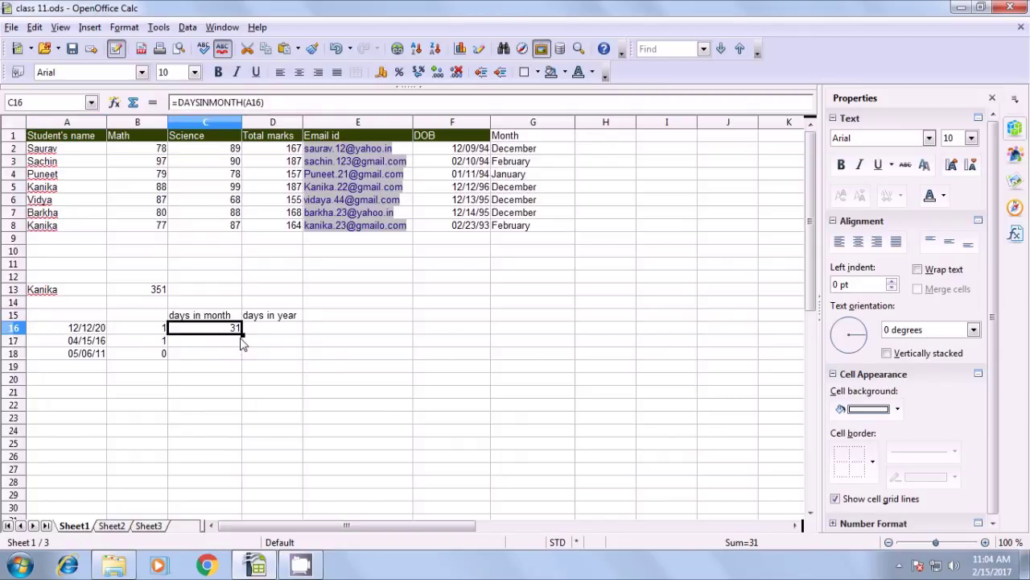
{"action": "left_click_drag", "start_coordinate": [242, 333], "coordinate": [240, 354]}
{"action": "left_click", "coordinate": [221, 371]}
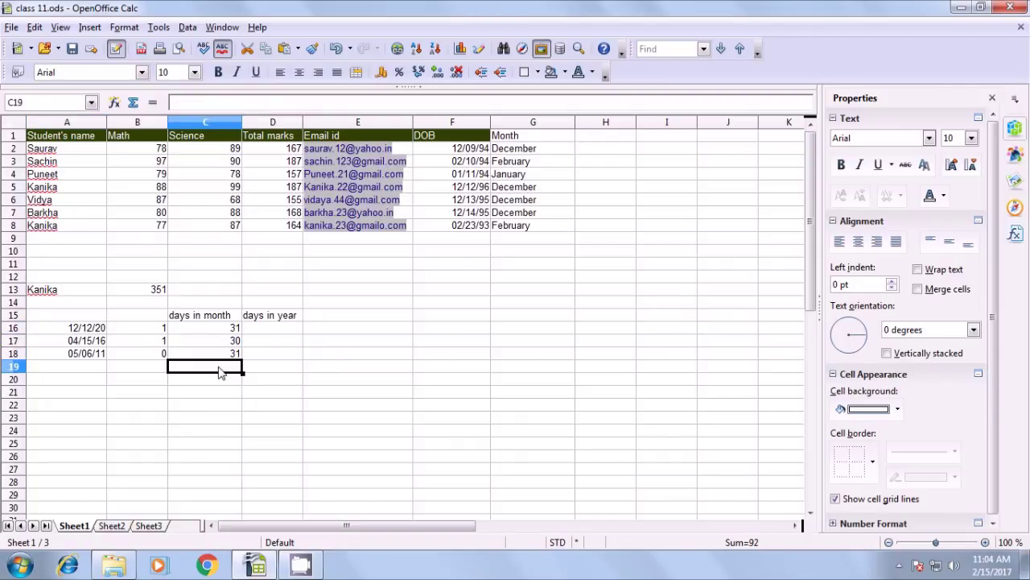
{"action": "left_click", "coordinate": [224, 344]}
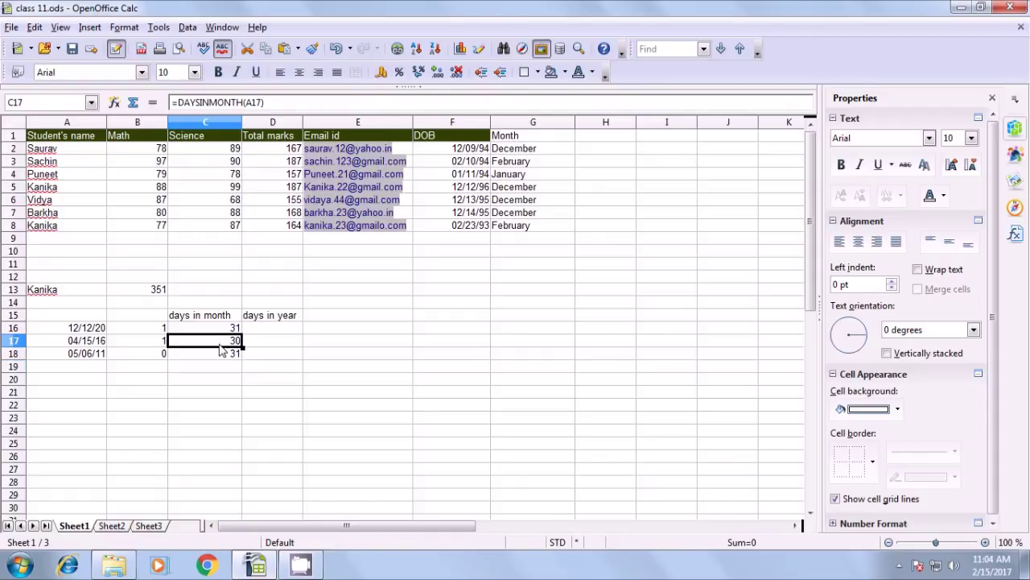
{"action": "left_click", "coordinate": [78, 345]}
{"action": "left_click", "coordinate": [219, 341]}
{"action": "left_click", "coordinate": [219, 356]}
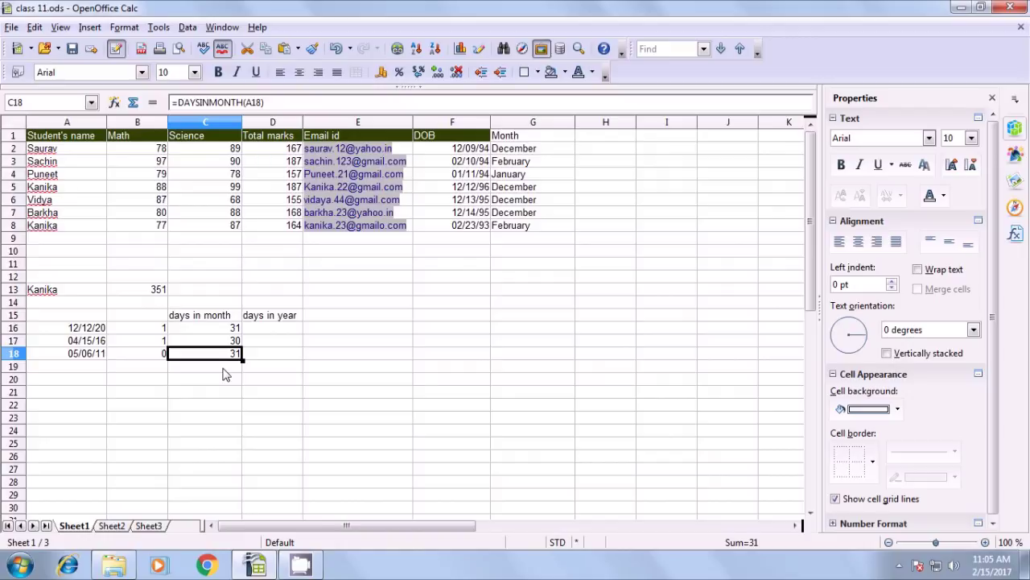
Enter =DAYSINYEAR(A16) in D16 to get the number of days in that year
{"action": "left_click", "coordinate": [271, 333]}
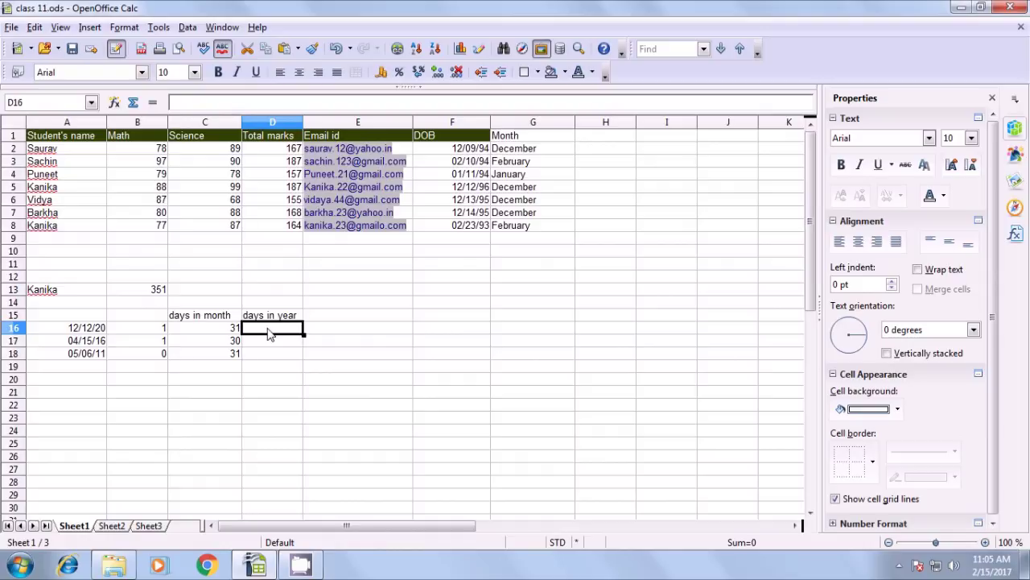
{"action": "type", "text": "="}
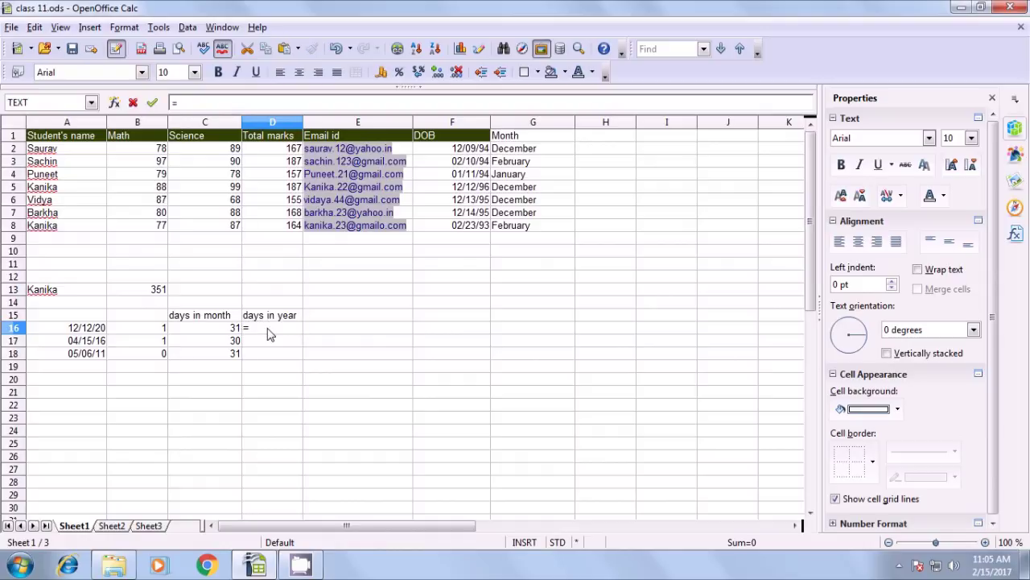
{"action": "type", "text": "daysin"}
{"action": "type", "text": "year"}
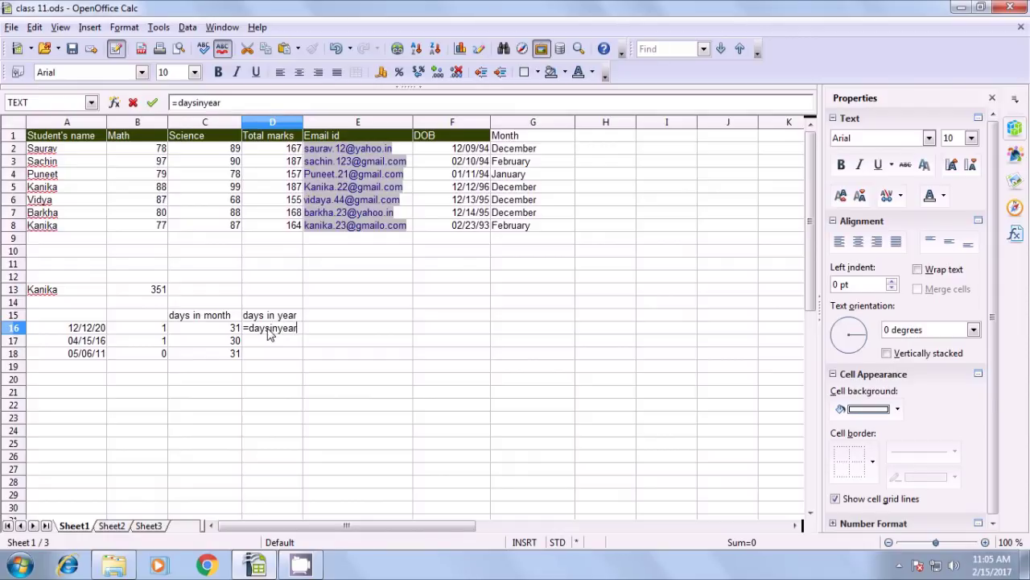
{"action": "type", "text": "("}
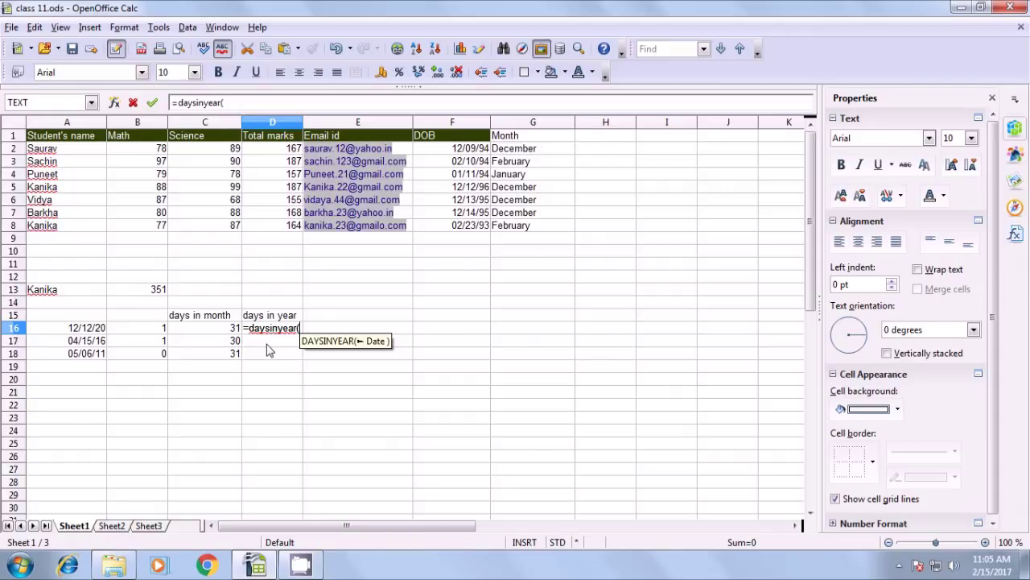
{"action": "left_click", "coordinate": [87, 333]}
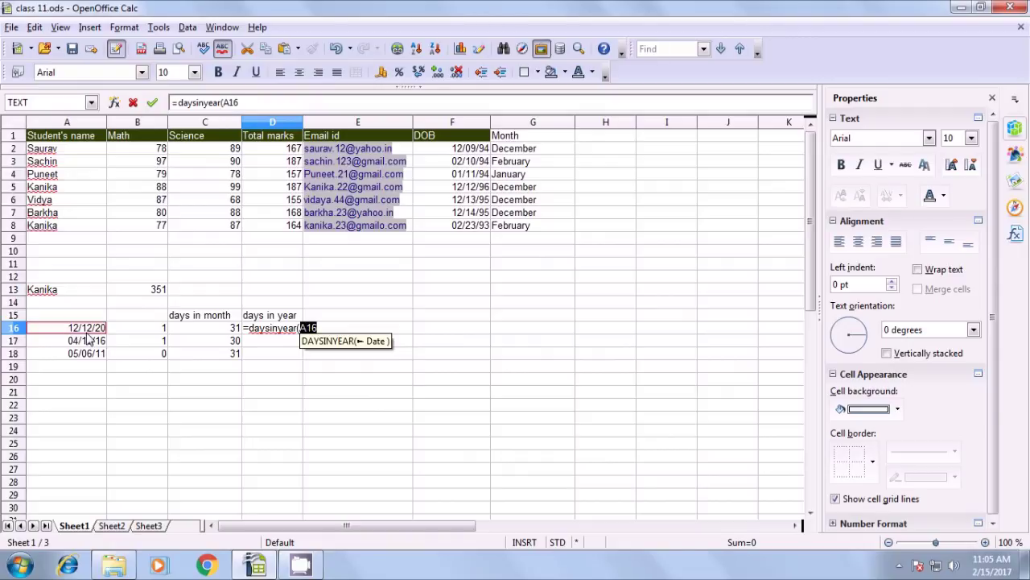
{"action": "type", "text": ")"}
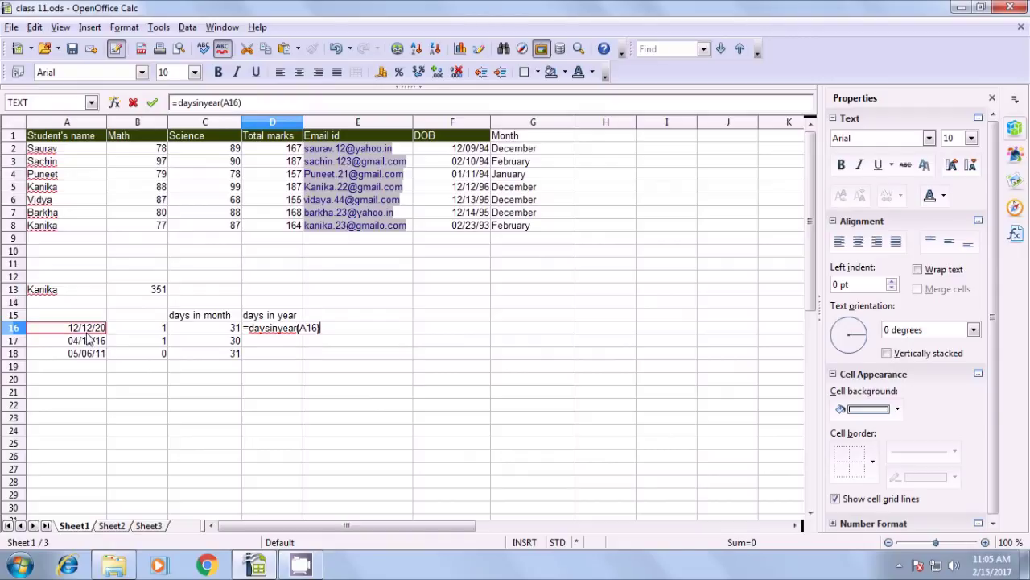
{"action": "key", "text": "Return"}
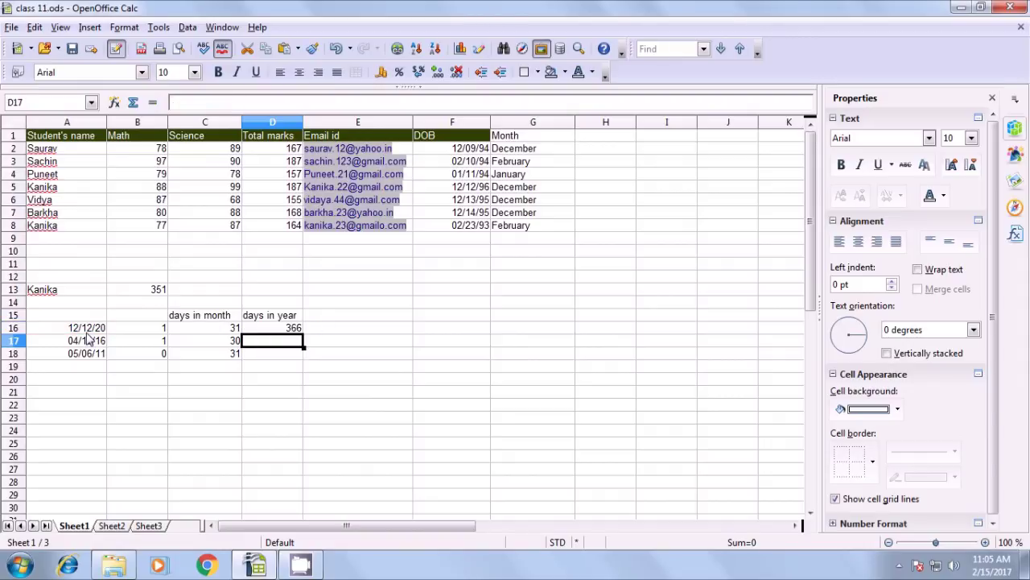
Copy the D16 DAYSINYEAR formula down through D18
{"action": "left_click", "coordinate": [87, 332]}
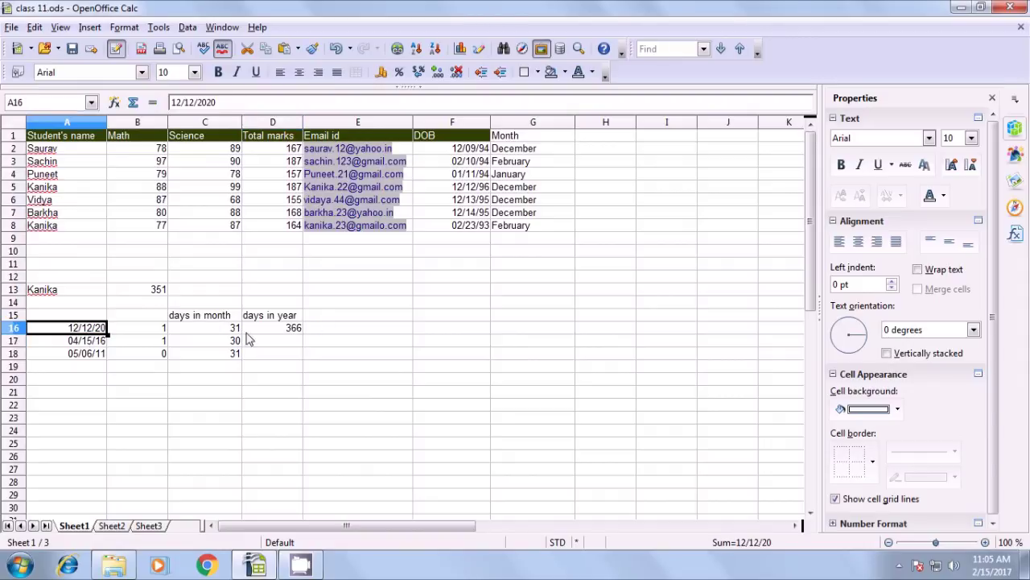
{"action": "left_click", "coordinate": [283, 332]}
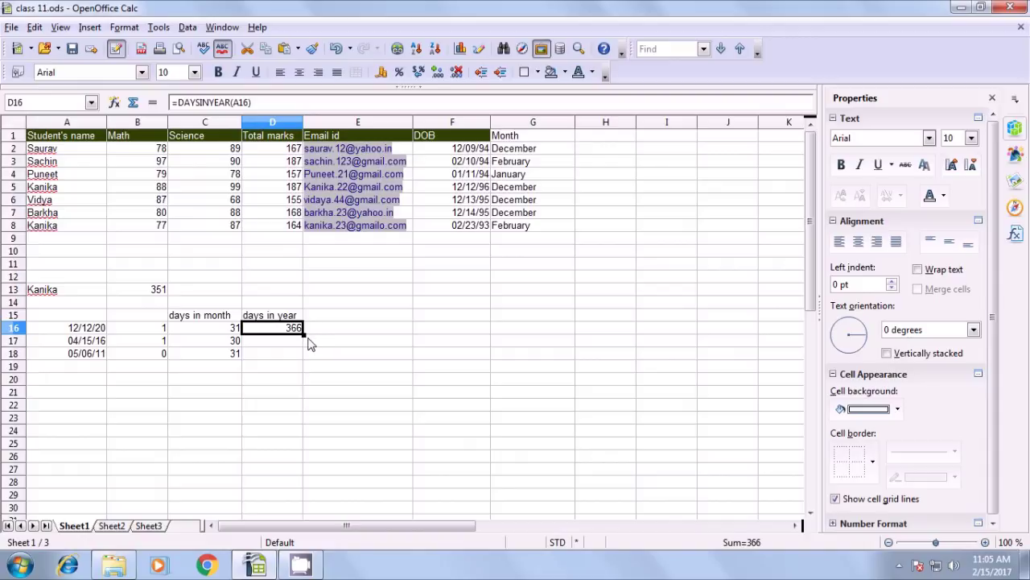
{"action": "left_click_drag", "start_coordinate": [303, 334], "coordinate": [288, 360]}
{"action": "left_click", "coordinate": [288, 368]}
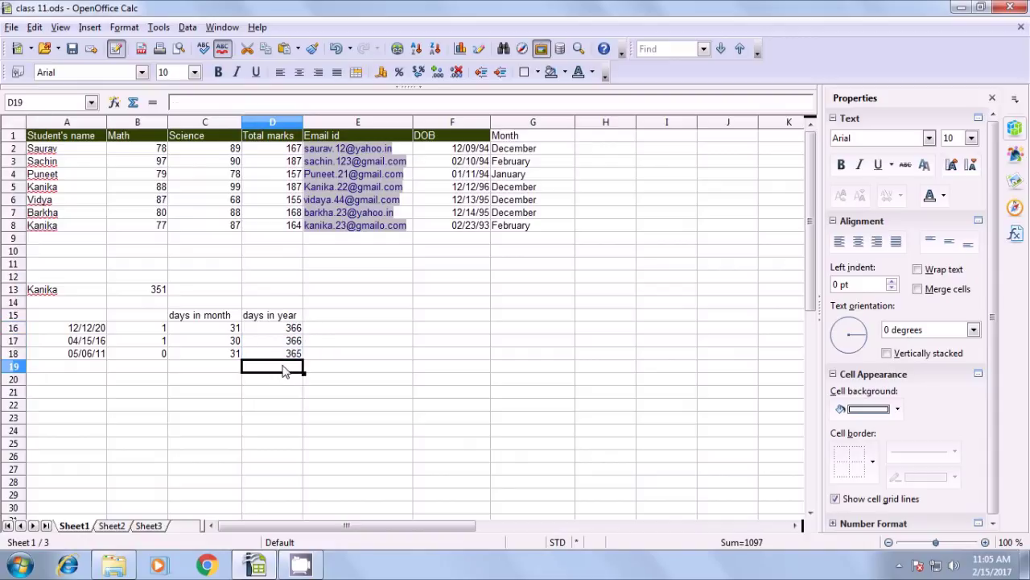
Check the D17 and D18 formulas against their dates, confirming 366 and 365
{"action": "left_click", "coordinate": [290, 343]}
{"action": "left_click", "coordinate": [99, 342]}
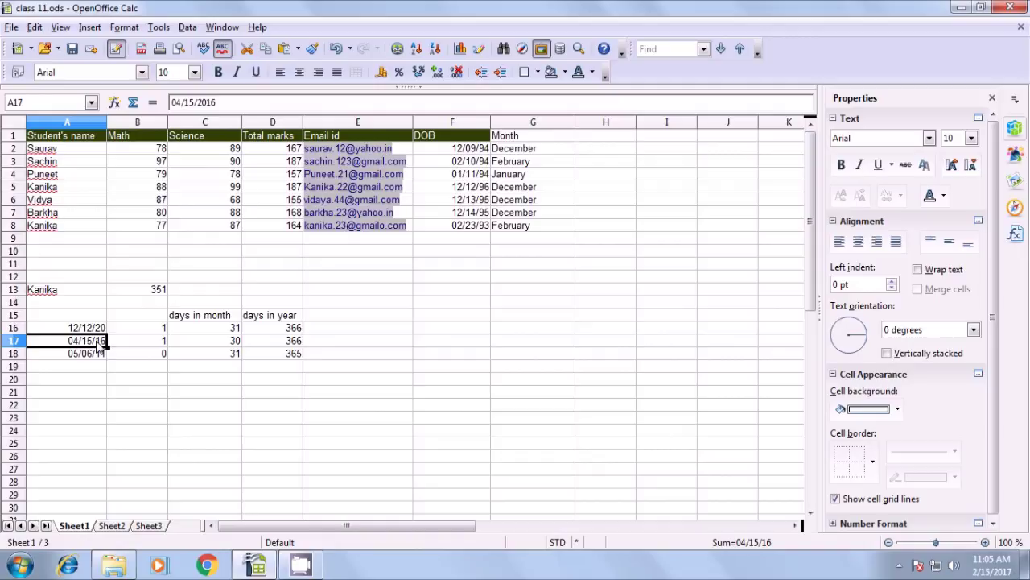
{"action": "left_click", "coordinate": [279, 346]}
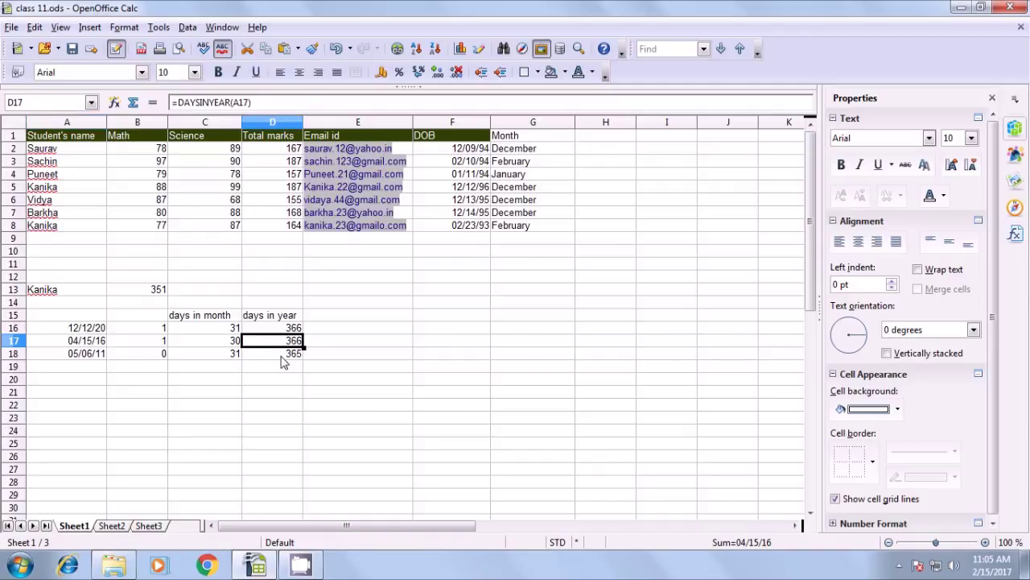
{"action": "left_click", "coordinate": [282, 355]}
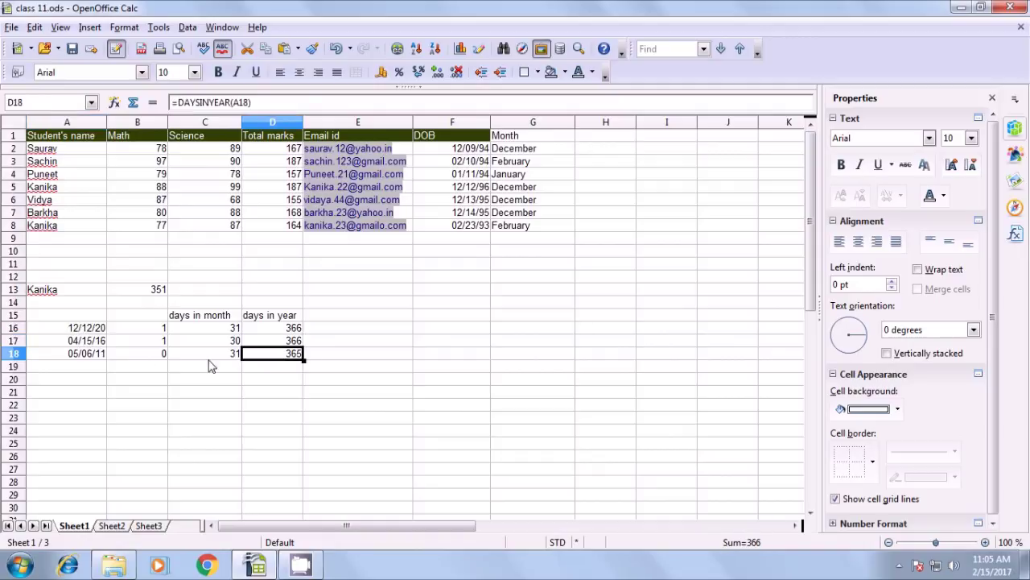
{"action": "left_click", "coordinate": [279, 393]}
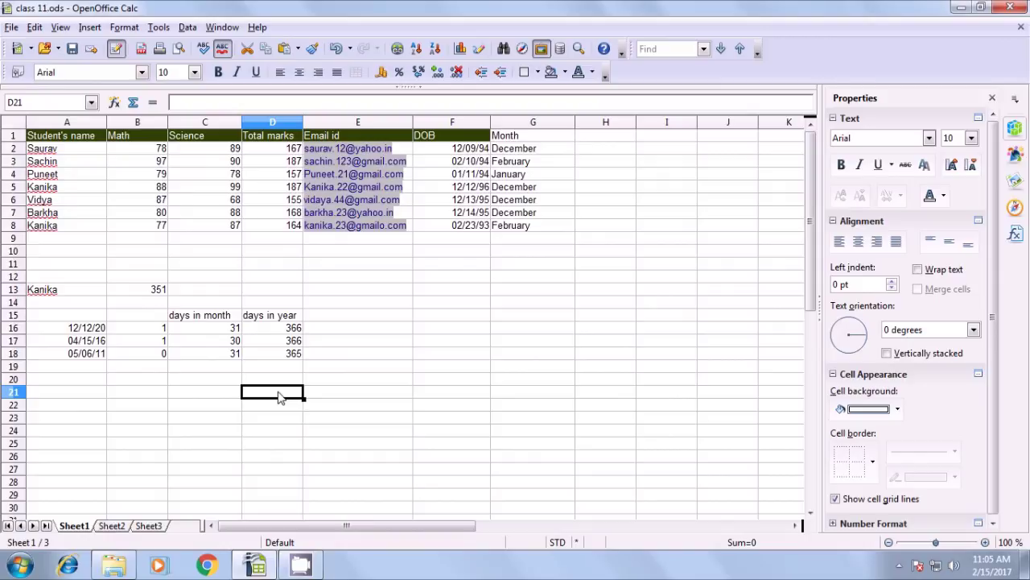
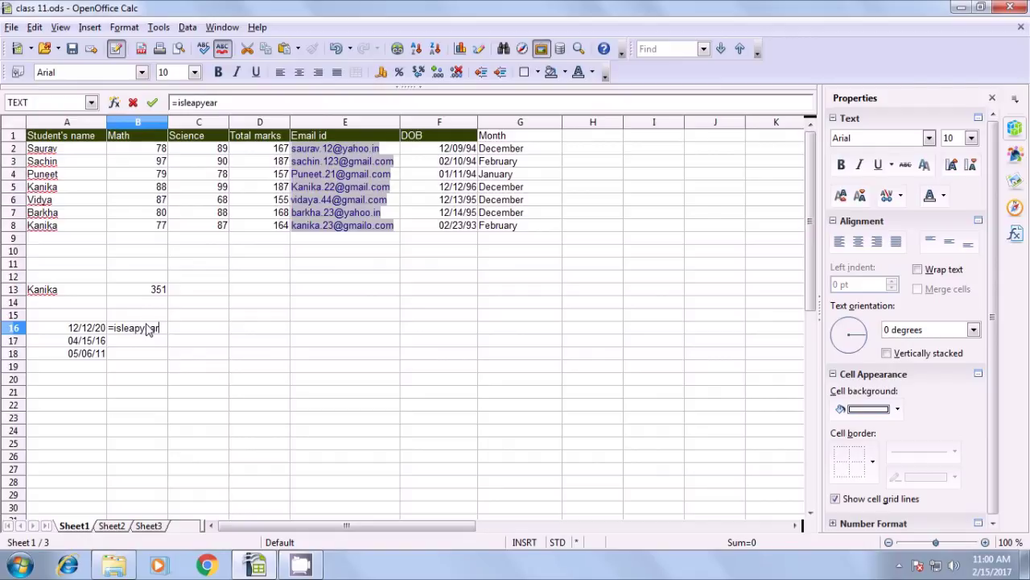
Complete the formula =ISLEAPYEAR(A16) in B16
{"action": "type", "text": "r("}
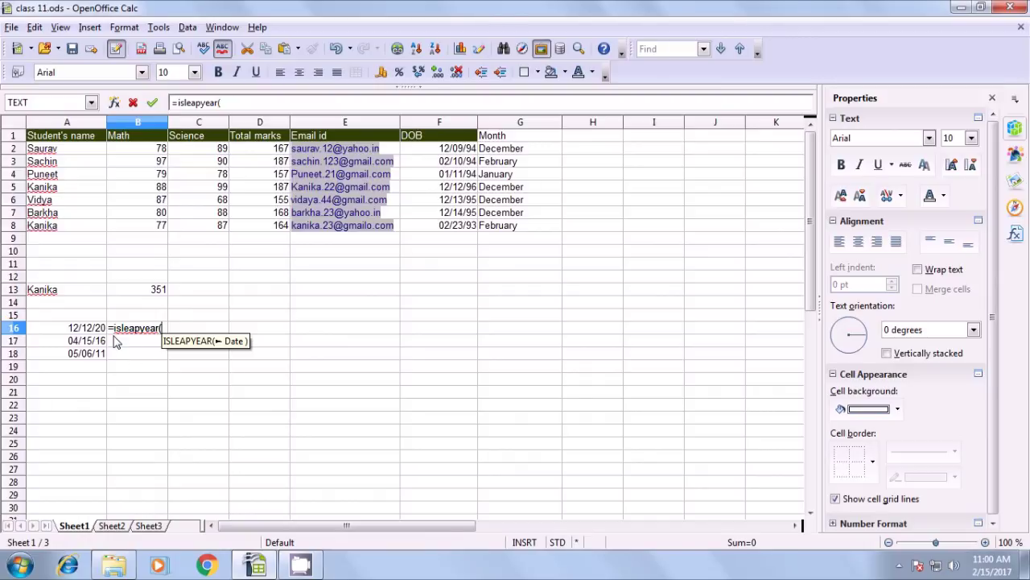
{"action": "left_click", "coordinate": [89, 329]}
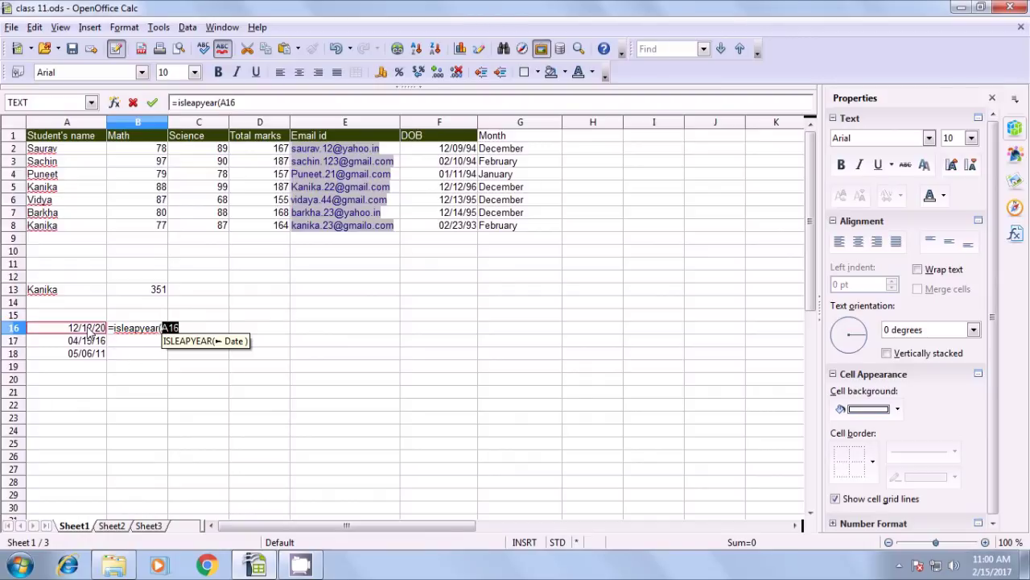
{"action": "type", "text": ")"}
{"action": "key", "text": "Return"}
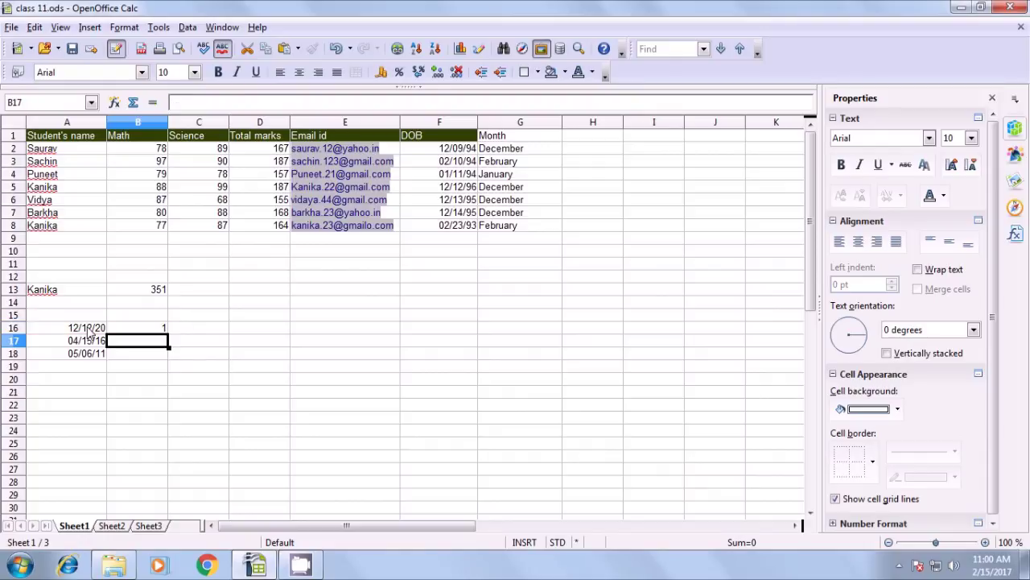
Fill the leap-year formula down from B16 to B18
{"action": "left_click", "coordinate": [123, 332]}
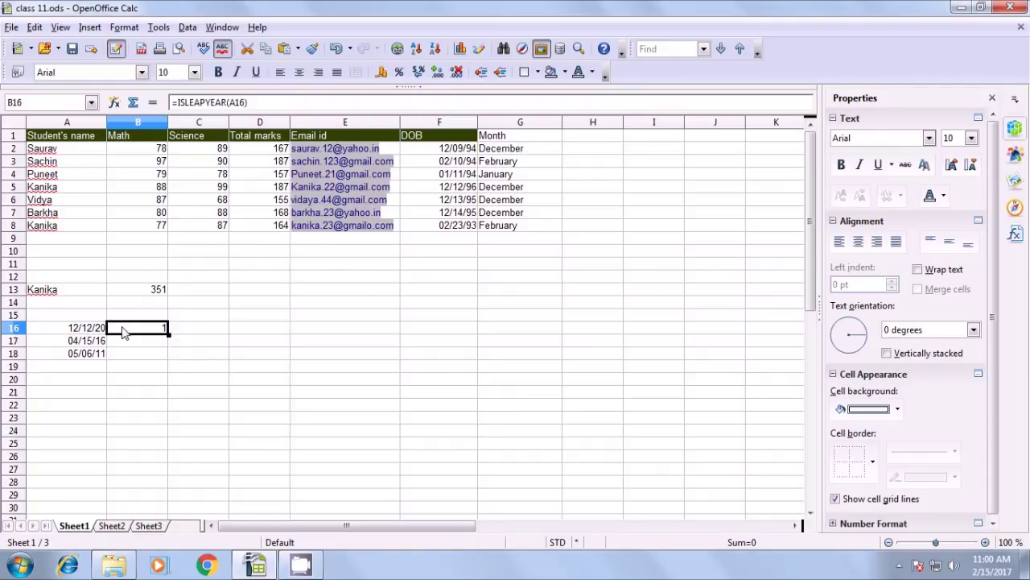
{"action": "left_click_drag", "start_coordinate": [168, 332], "coordinate": [166, 358]}
{"action": "left_click", "coordinate": [165, 367]}
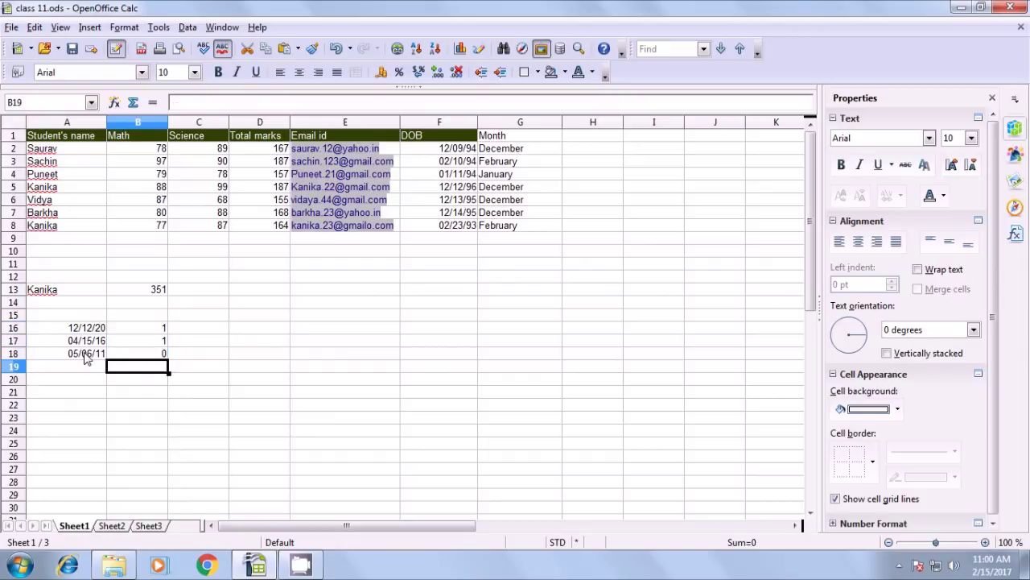
{"action": "left_click", "coordinate": [150, 342]}
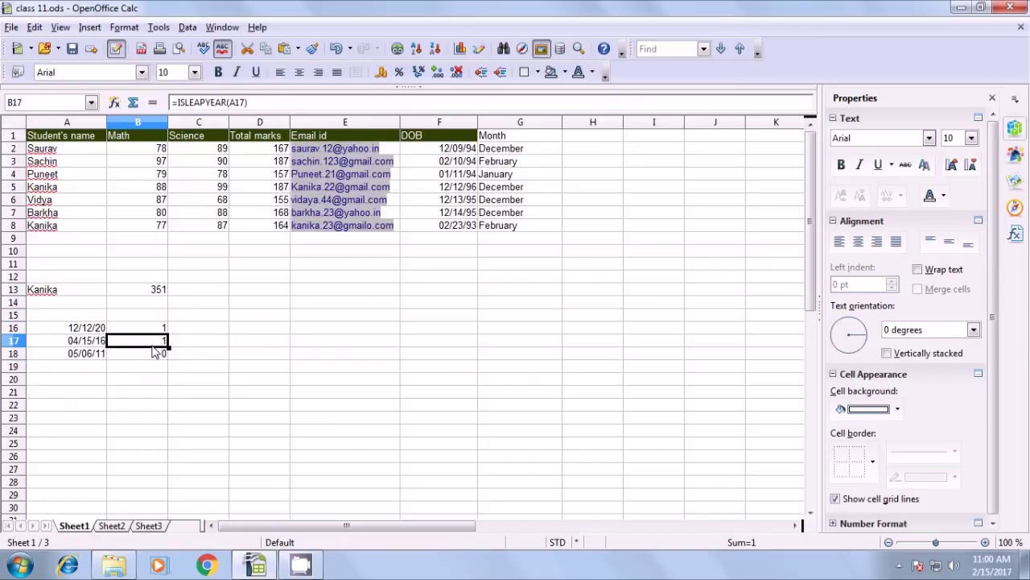
{"action": "left_click", "coordinate": [154, 353]}
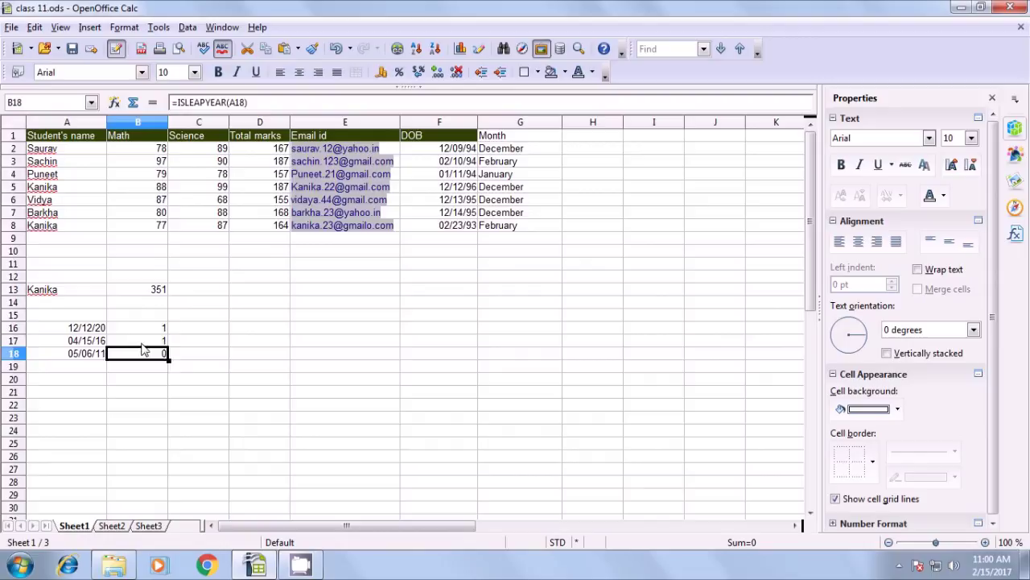
Verify the dates in A16:A18 against the leap-year results 1, 1 and 0
{"action": "left_click", "coordinate": [95, 330]}
{"action": "left_click", "coordinate": [95, 341]}
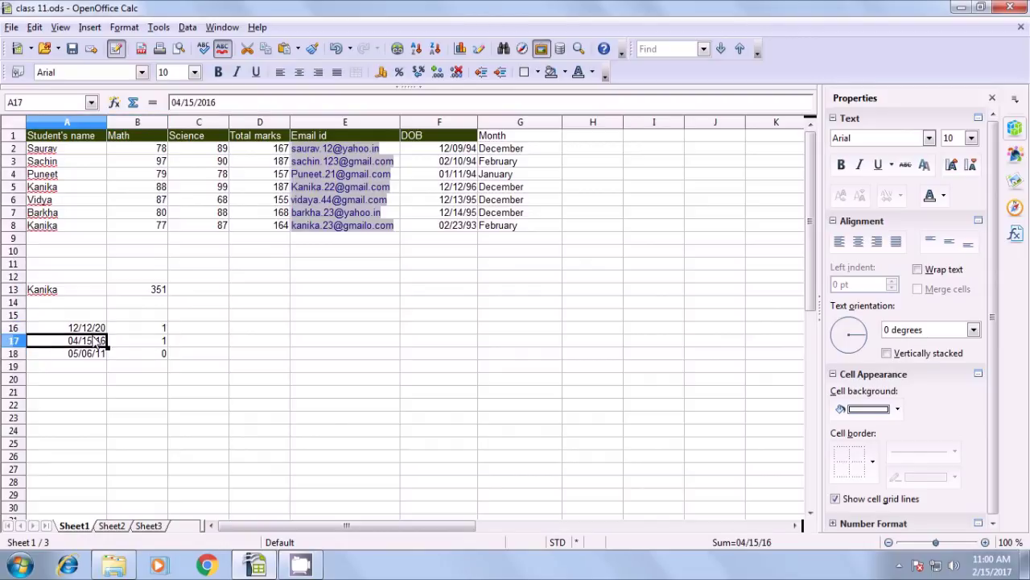
{"action": "left_click", "coordinate": [137, 330]}
{"action": "left_click", "coordinate": [138, 342]}
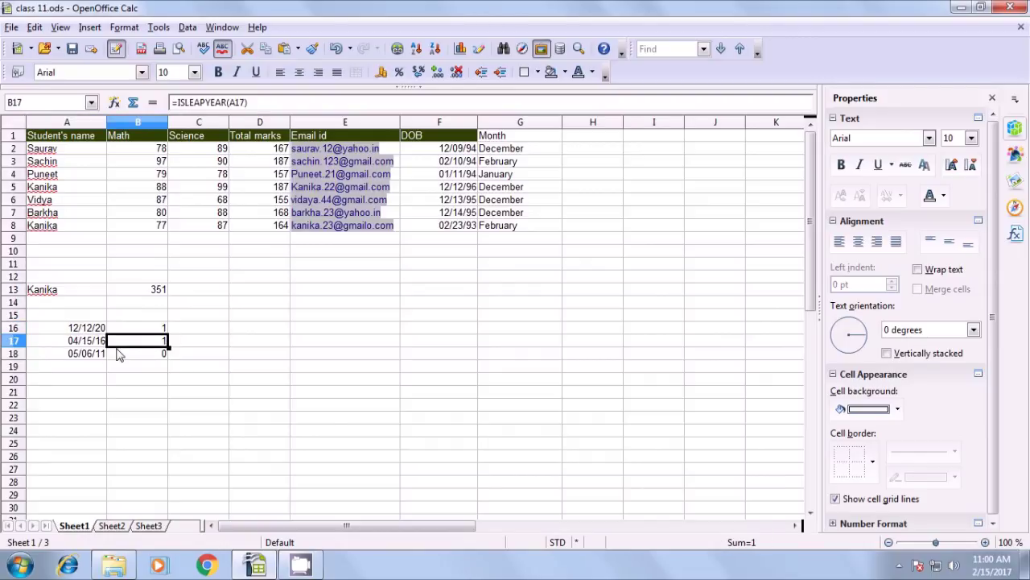
{"action": "left_click", "coordinate": [95, 355]}
{"action": "left_click", "coordinate": [153, 357]}
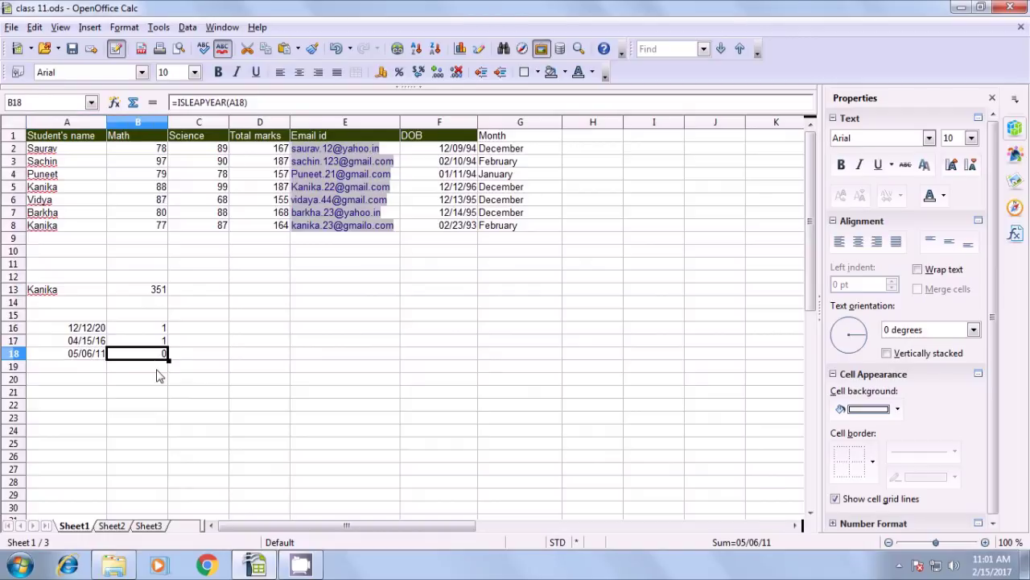
{"action": "left_click", "coordinate": [158, 370]}
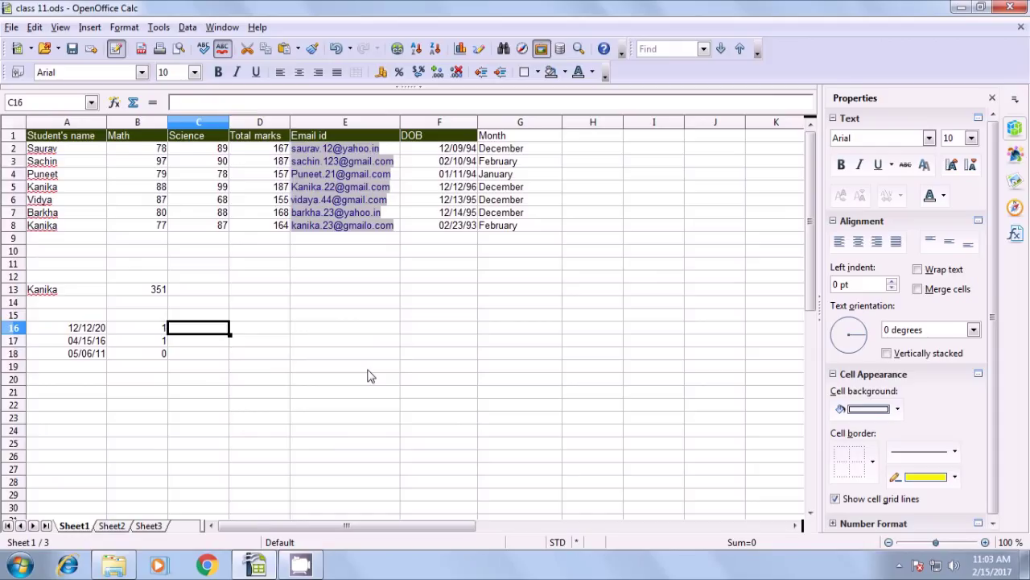
{"action": "left_click", "coordinate": [368, 375]}
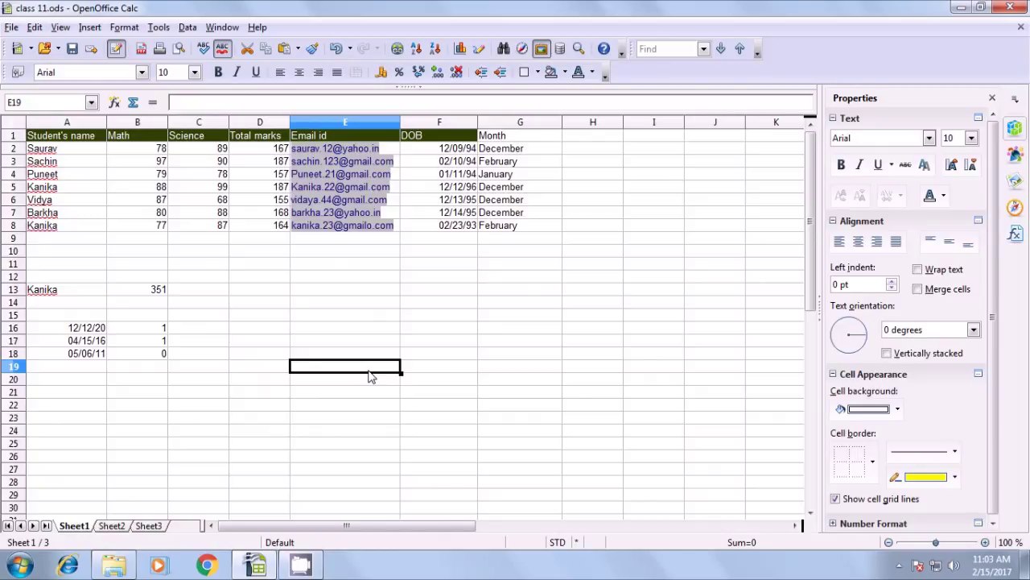
Enter the label 'days in month' in C16 and widen column C to fit it
{"action": "left_click", "coordinate": [202, 336]}
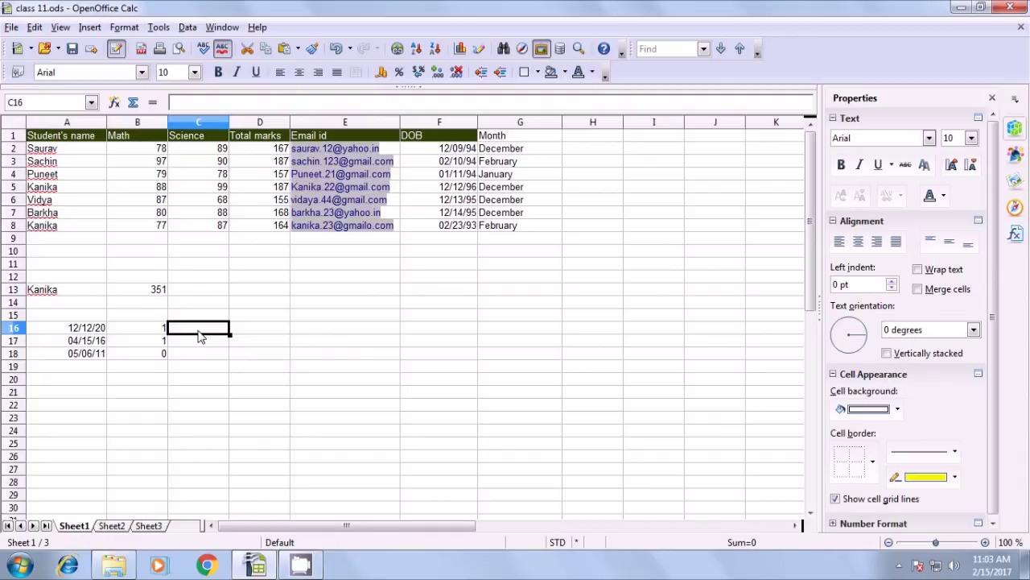
{"action": "type", "text": "days"}
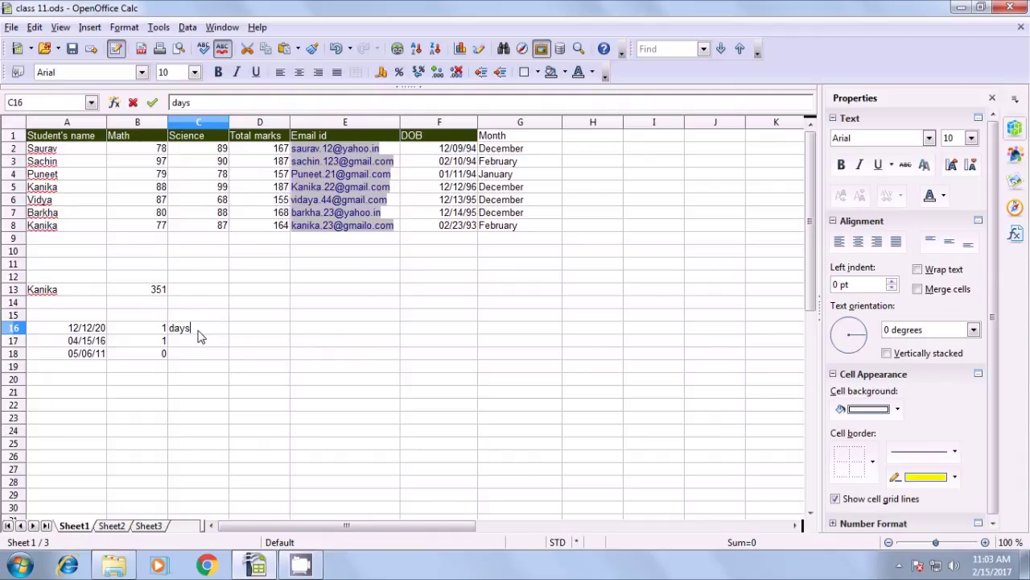
{"action": "type", "text": " in month"}
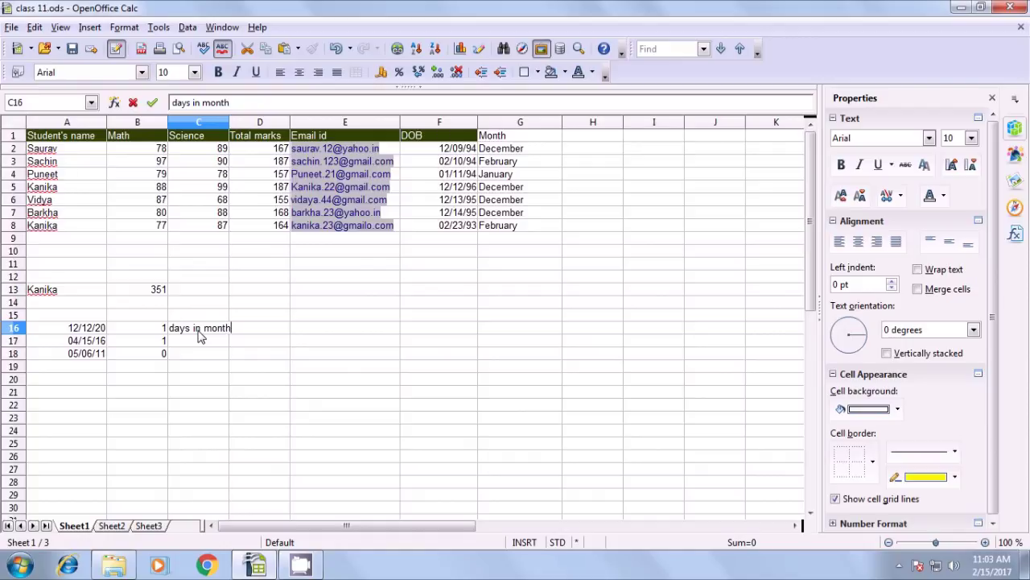
{"action": "key", "text": "Tab"}
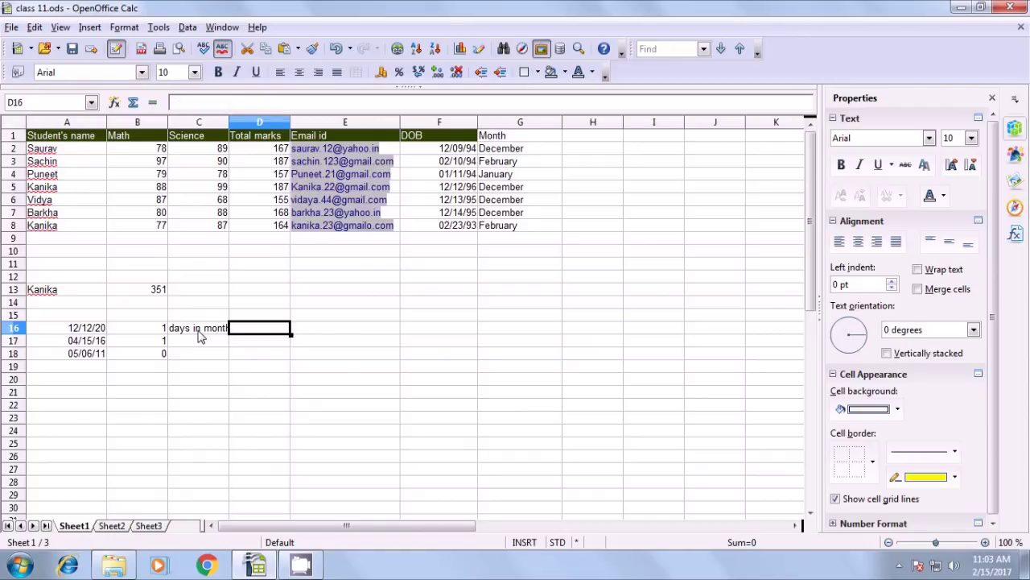
{"action": "left_click_drag", "start_coordinate": [230, 120], "coordinate": [243, 120]}
{"action": "left_click", "coordinate": [187, 333]}
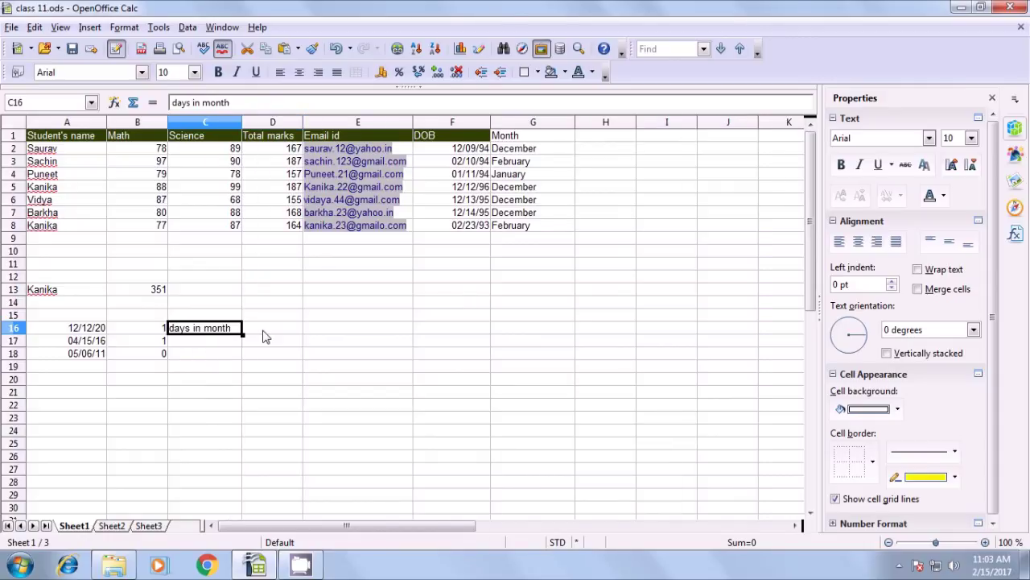
Enter the label 'days in year' in D16
{"action": "left_click", "coordinate": [264, 337]}
{"action": "type", "text": "daysb"}
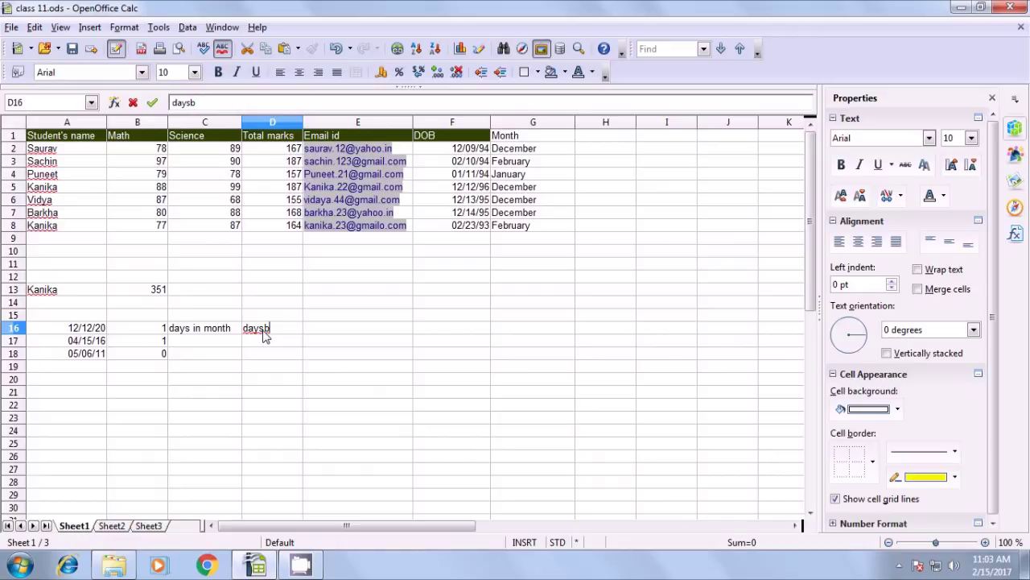
{"action": "key", "text": "BackSpace"}
{"action": "type", "text": "in year"}
{"action": "left_click", "coordinate": [230, 372]}
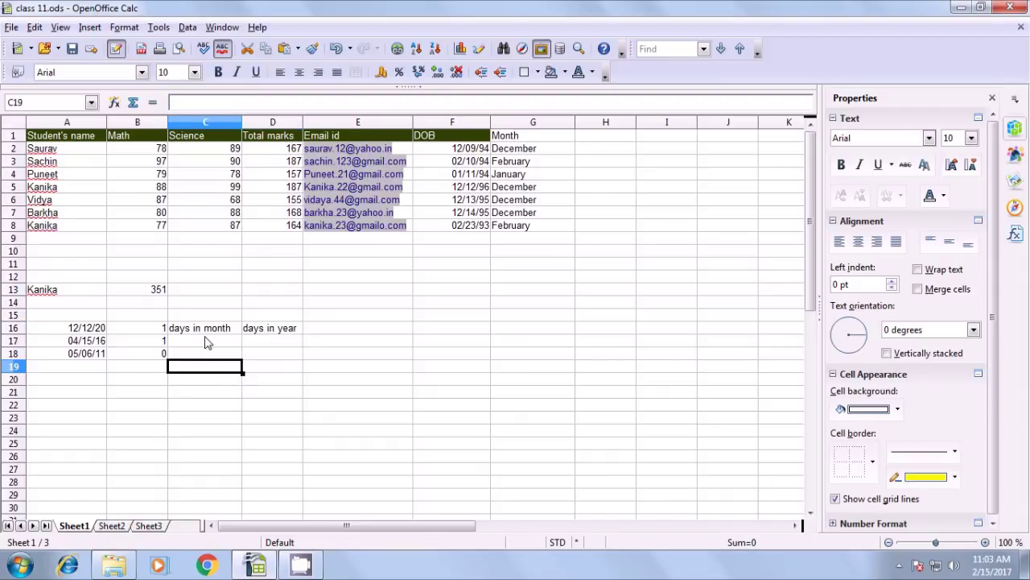
{"action": "left_click", "coordinate": [206, 332]}
{"action": "left_click", "coordinate": [284, 333]}
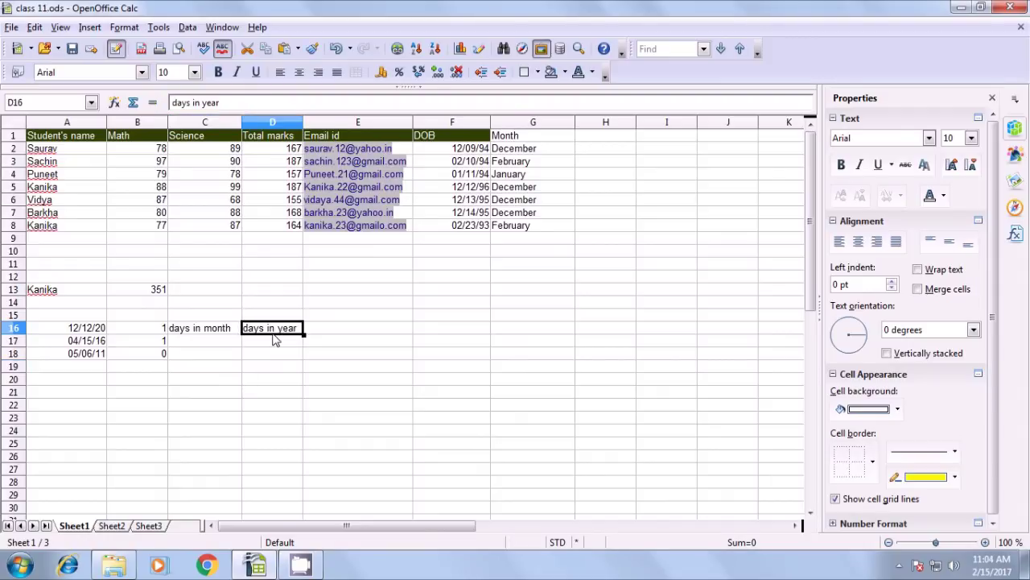
{"action": "left_click", "coordinate": [201, 337]}
{"action": "left_click", "coordinate": [200, 332]}
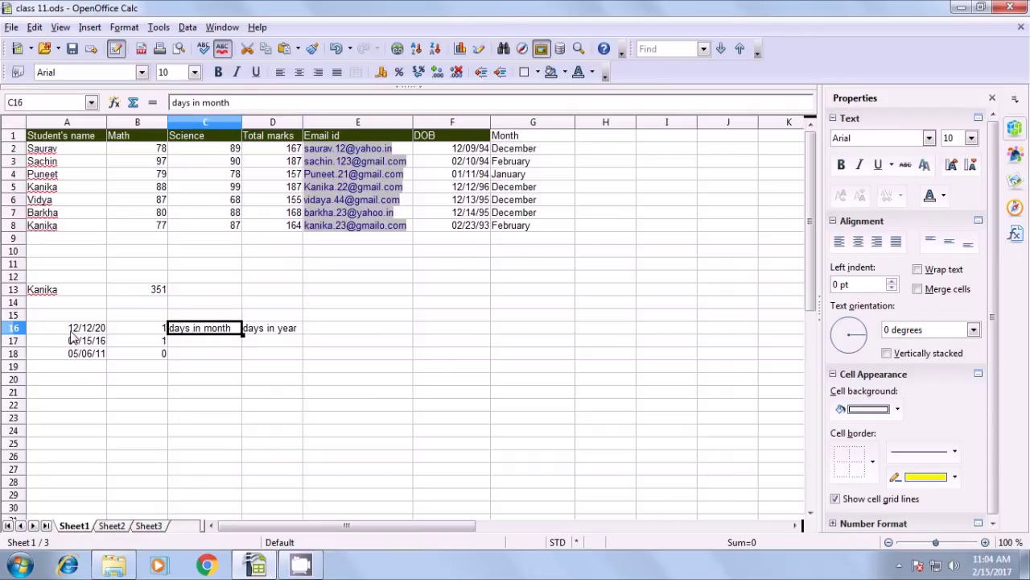
Move both labels from C16:D16 up into C15:D15
{"action": "left_click", "coordinate": [101, 332]}
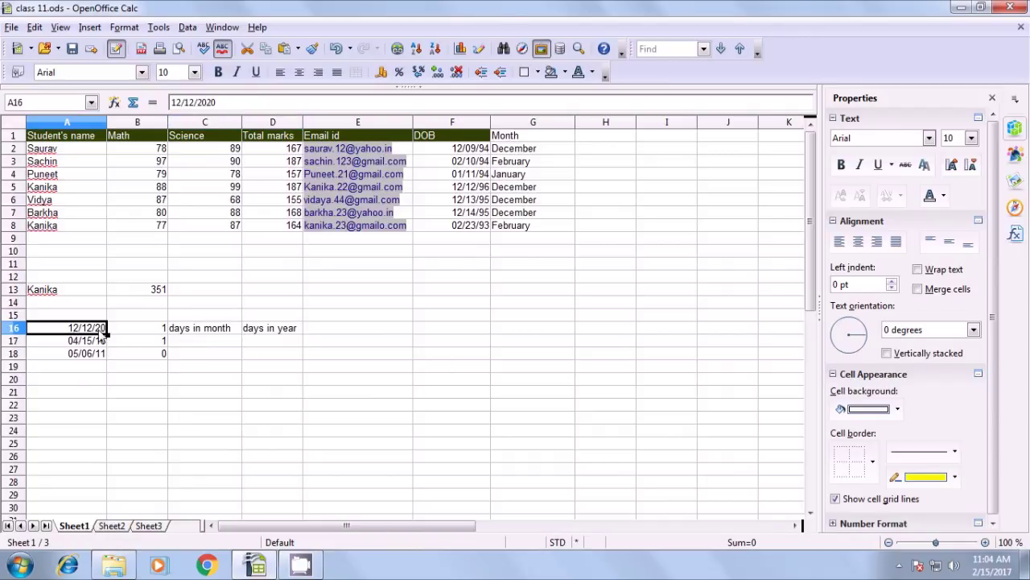
{"action": "left_click", "coordinate": [198, 333]}
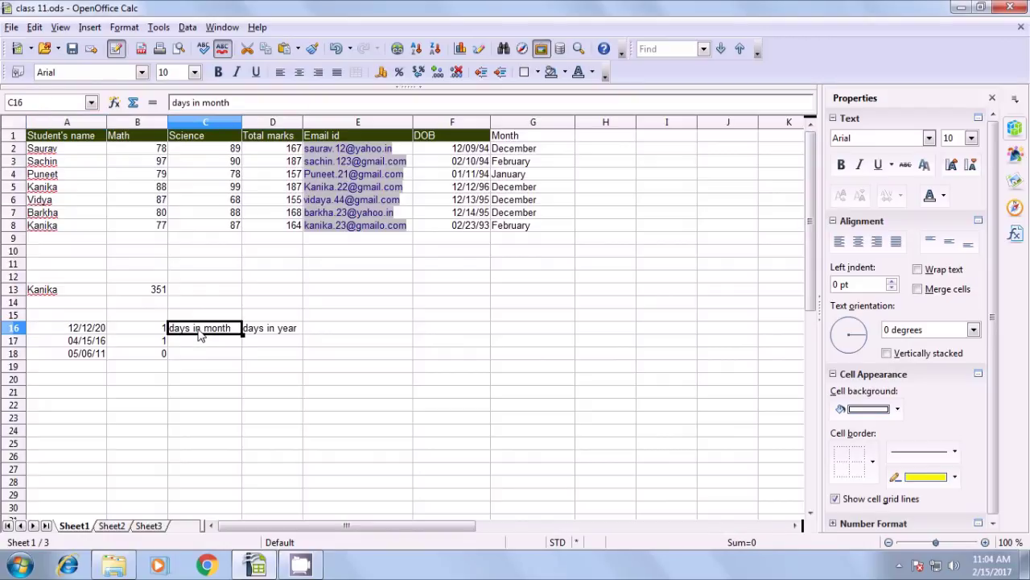
{"action": "key", "text": "shift+Right"}
{"action": "key", "text": "ctrl+c"}
{"action": "key", "text": "BackSpace"}
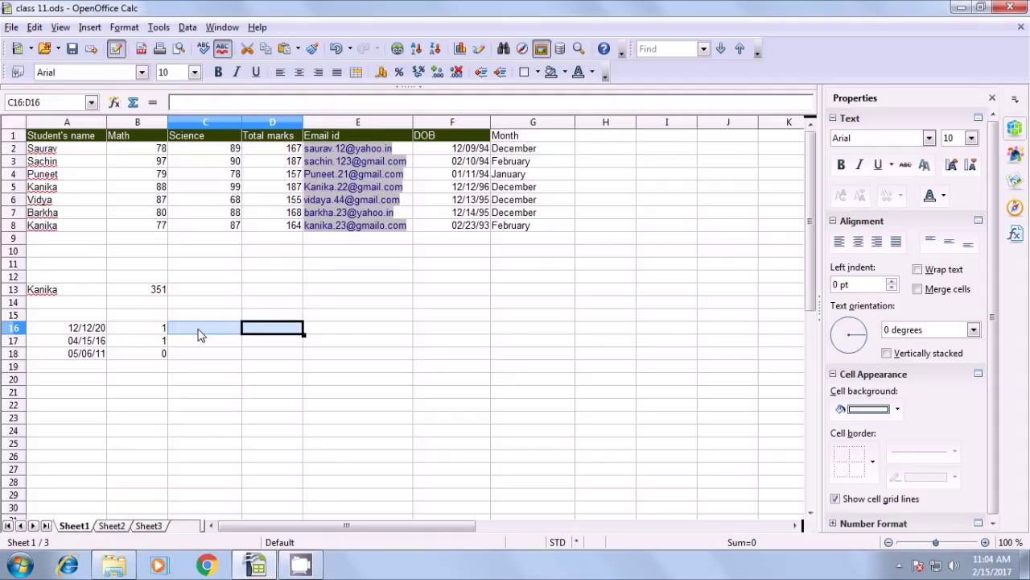
{"action": "left_click", "coordinate": [196, 319]}
{"action": "key", "text": "ctrl+v"}
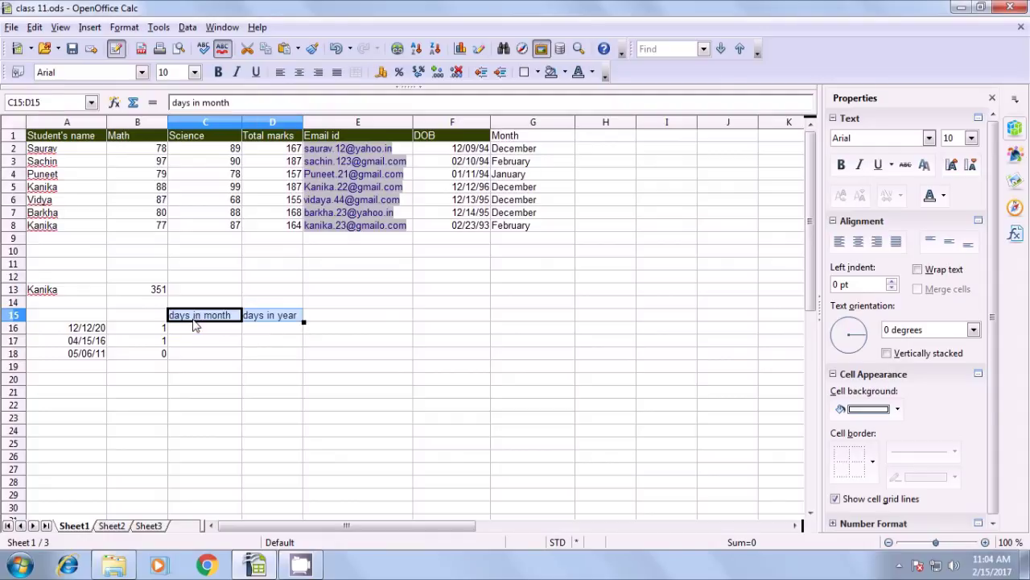
{"action": "key", "text": "Down"}
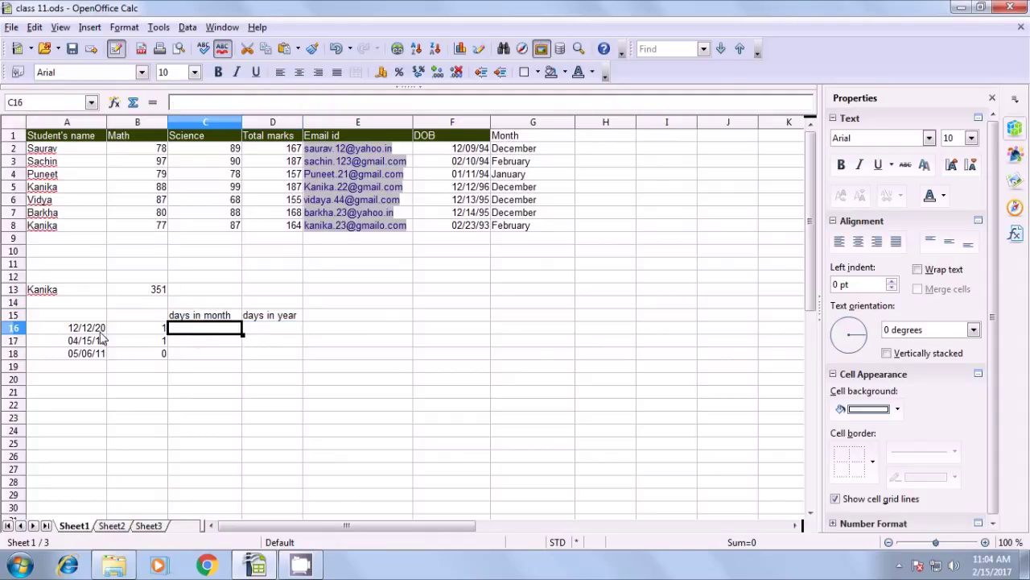
{"action": "left_click", "coordinate": [95, 330]}
Enter =DAYSINMONTH(A16) in C16, which returns 31
{"action": "left_click", "coordinate": [225, 333]}
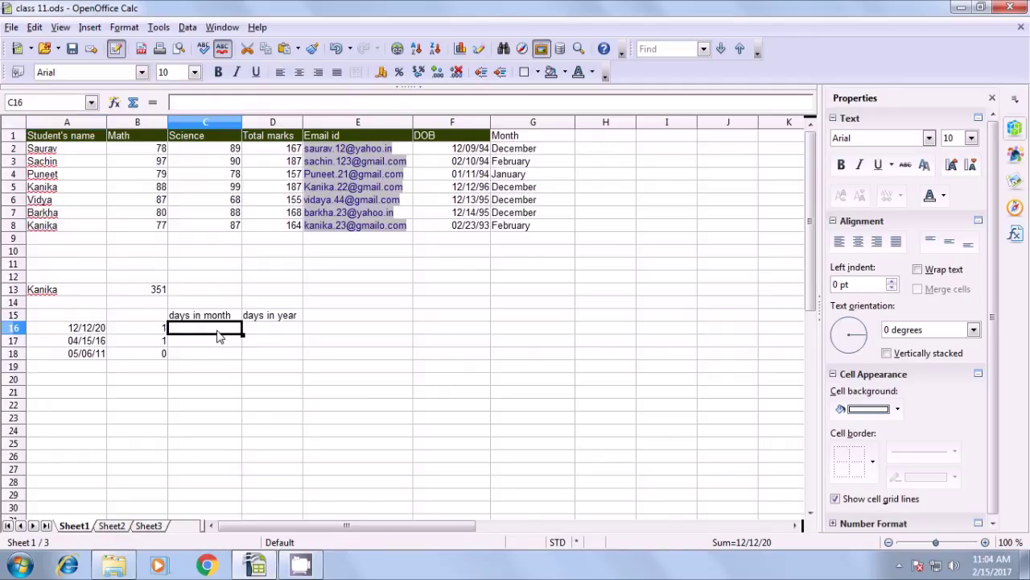
{"action": "type", "text": "="}
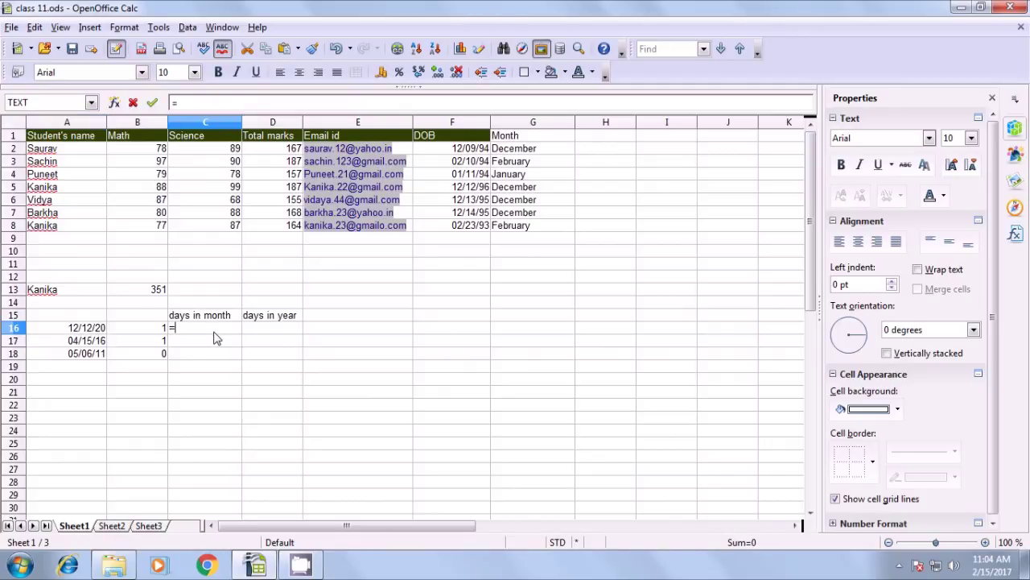
{"action": "type", "text": "d"}
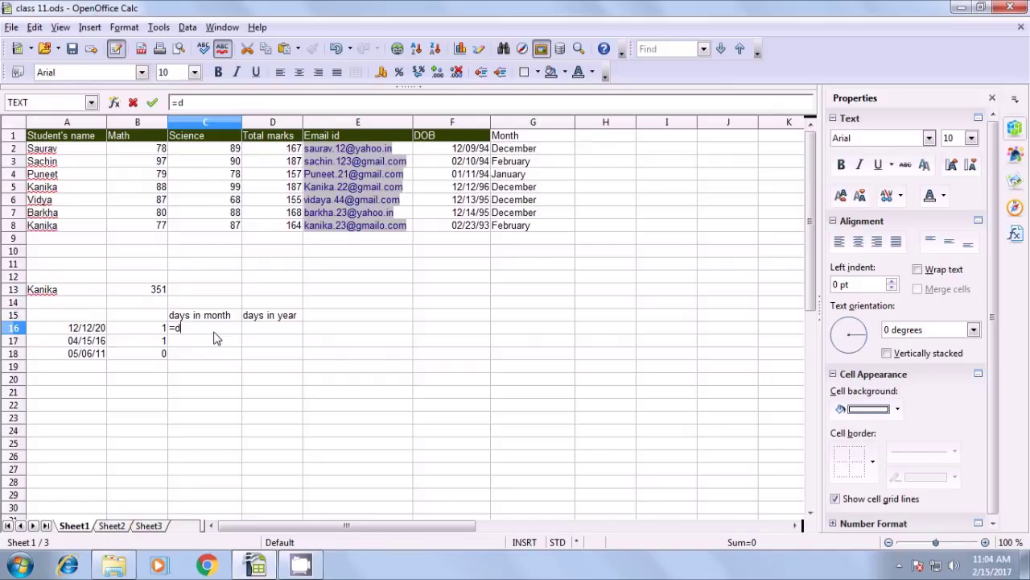
{"action": "type", "text": "aysinmont"}
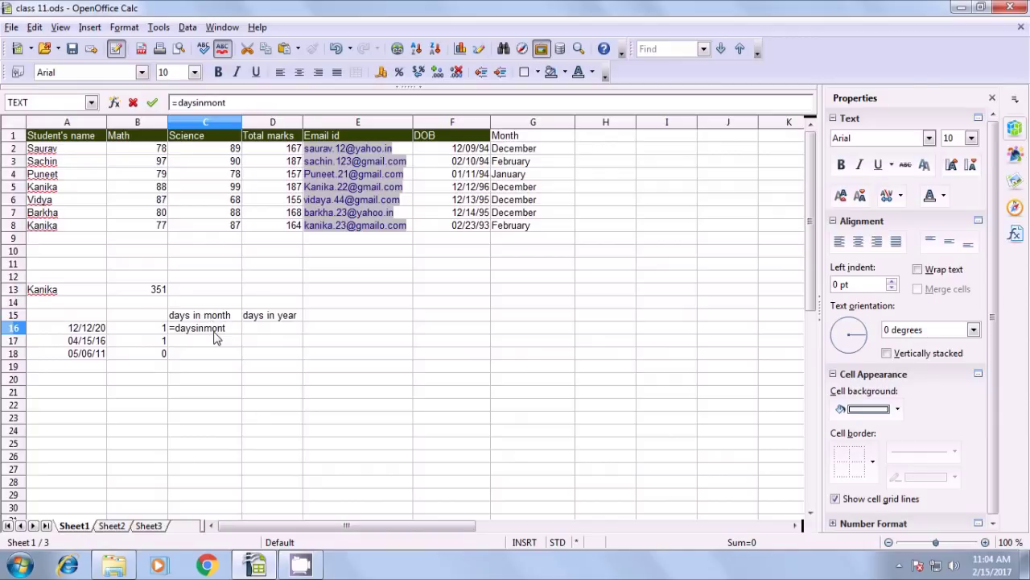
{"action": "type", "text": "h("}
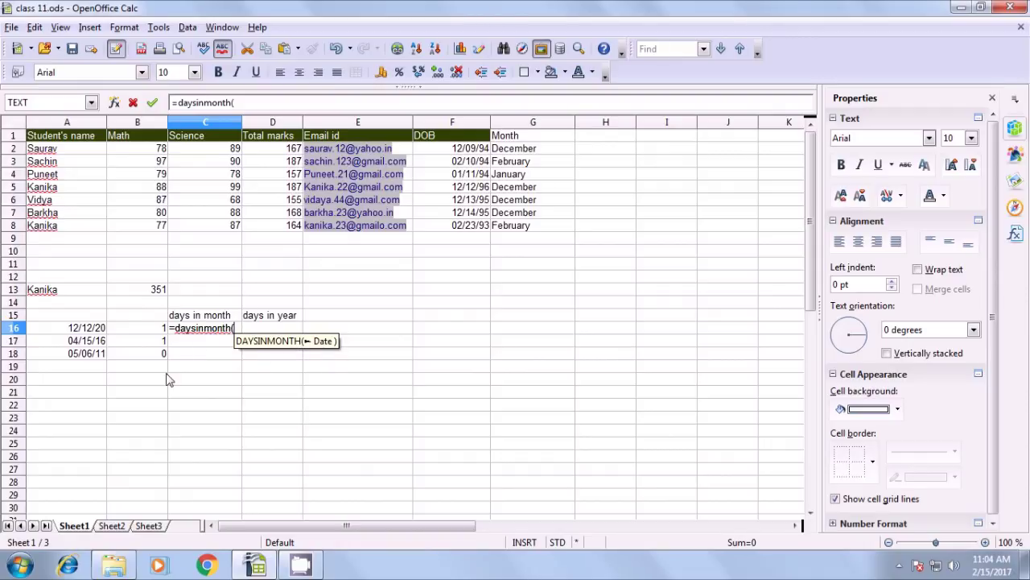
{"action": "left_click", "coordinate": [84, 331]}
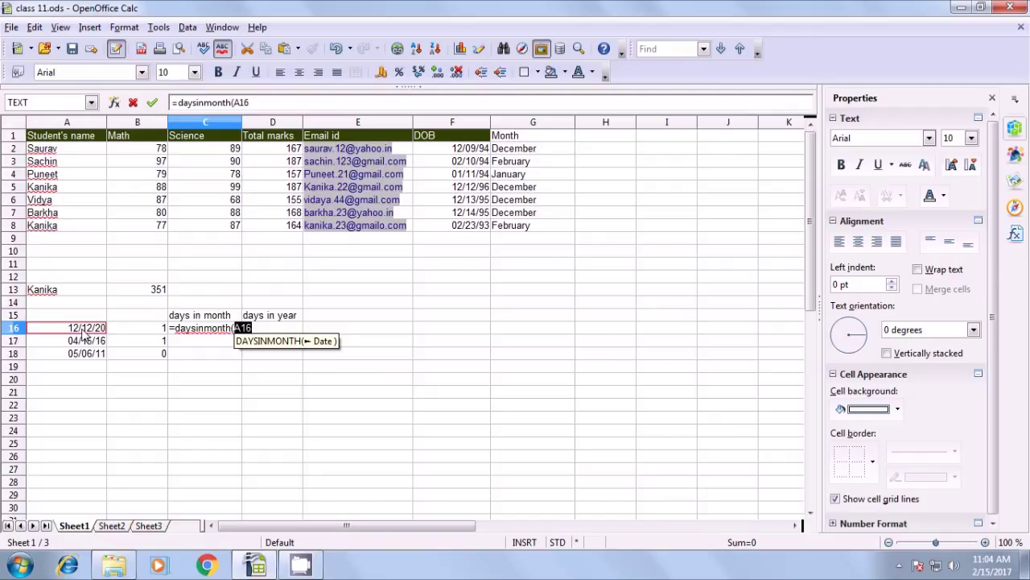
{"action": "type", "text": ")"}
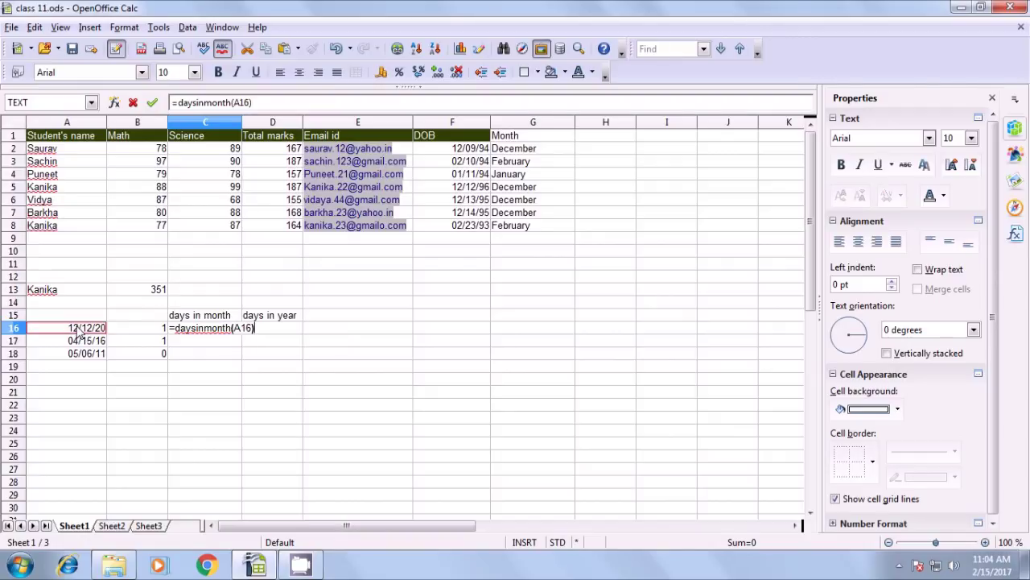
{"action": "key", "text": "Return"}
{"action": "left_click", "coordinate": [78, 330]}
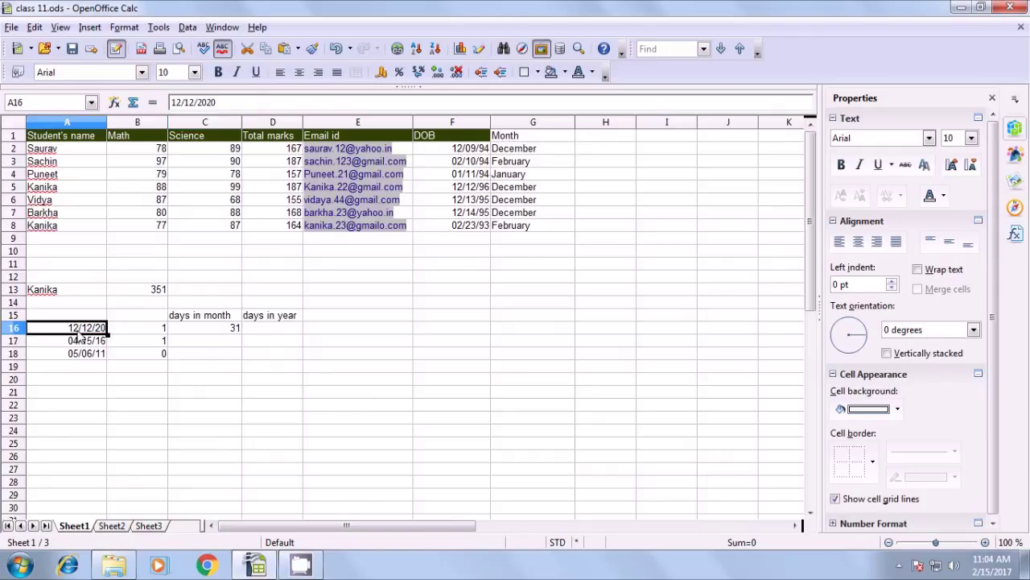
{"action": "left_click", "coordinate": [193, 333]}
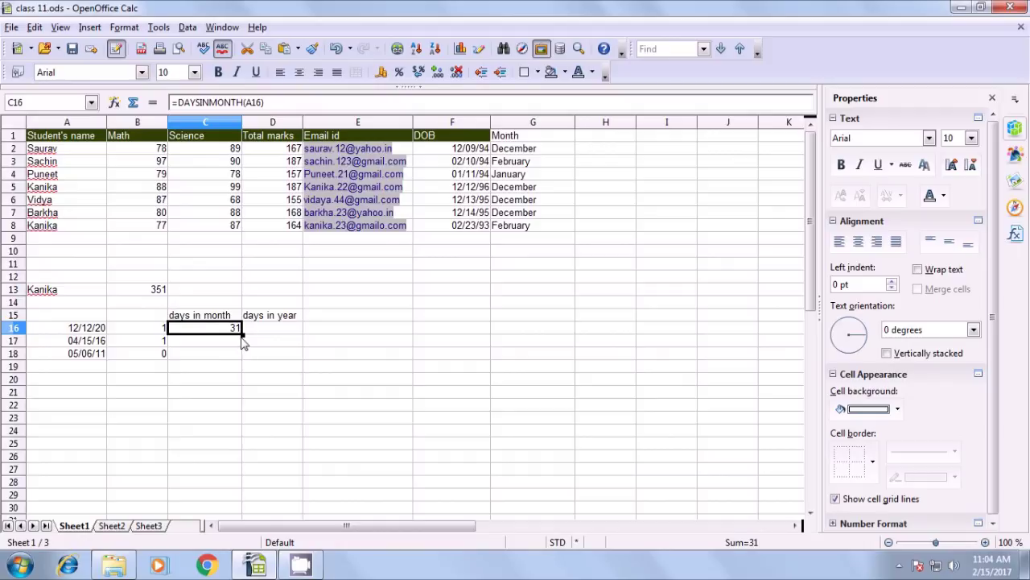
Fill the DAYSINMONTH formula down to C18, giving 30 and 31 for rows 17 and 18
{"action": "left_click_drag", "start_coordinate": [242, 334], "coordinate": [239, 354]}
{"action": "left_click", "coordinate": [222, 372]}
{"action": "key", "text": "Up"}
{"action": "key", "text": "Up"}
{"action": "left_click", "coordinate": [80, 343]}
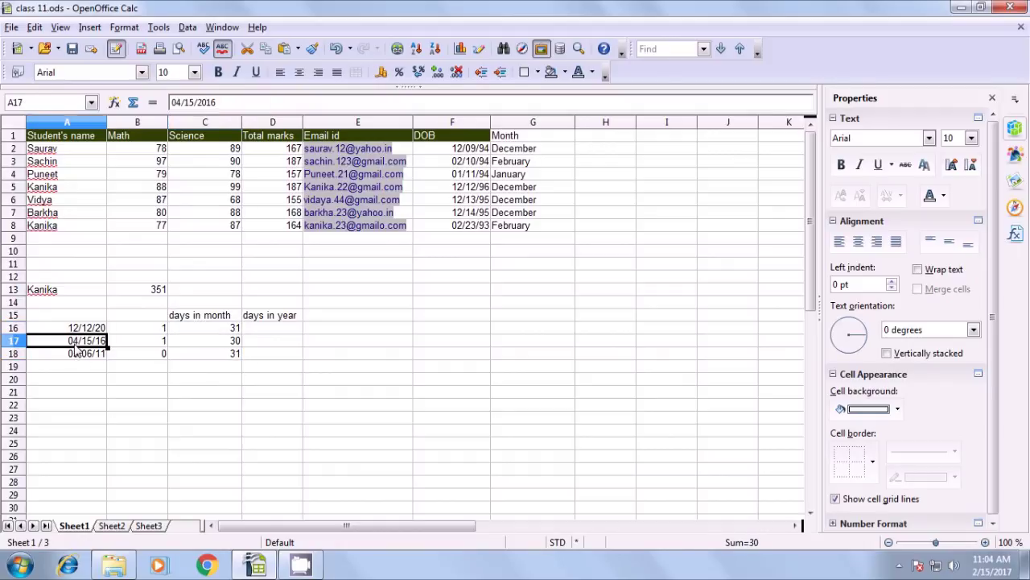
{"action": "left_click", "coordinate": [225, 342]}
{"action": "left_click", "coordinate": [218, 358]}
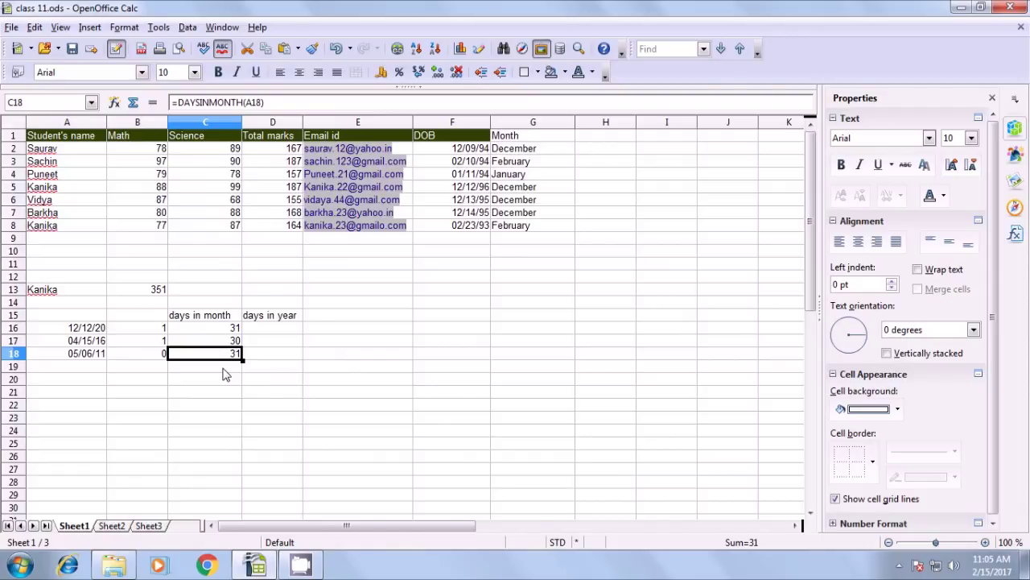
{"action": "left_click", "coordinate": [269, 332]}
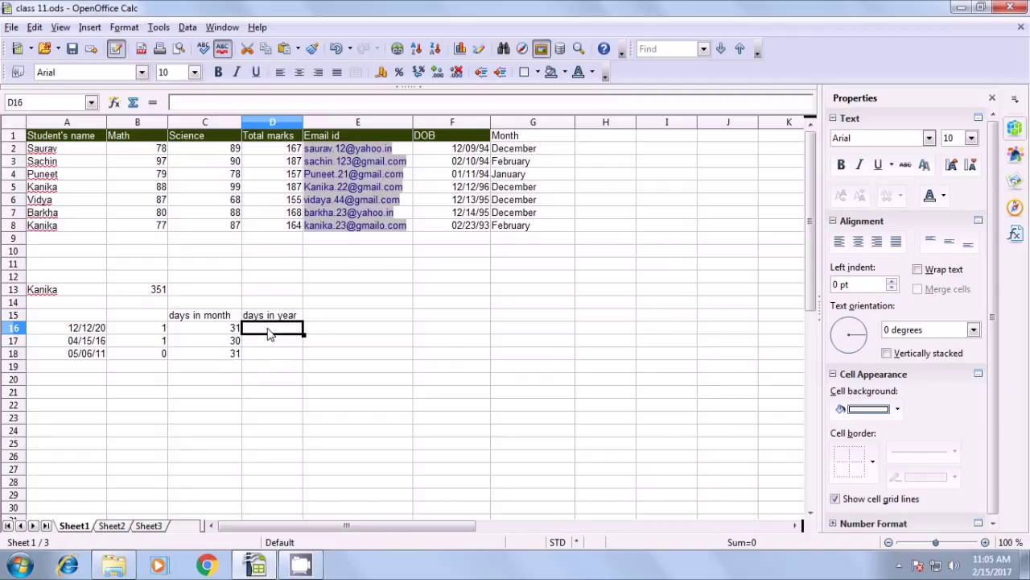
Enter =DAYSINYEAR(A16) in D16, which returns 366
{"action": "type", "text": "="}
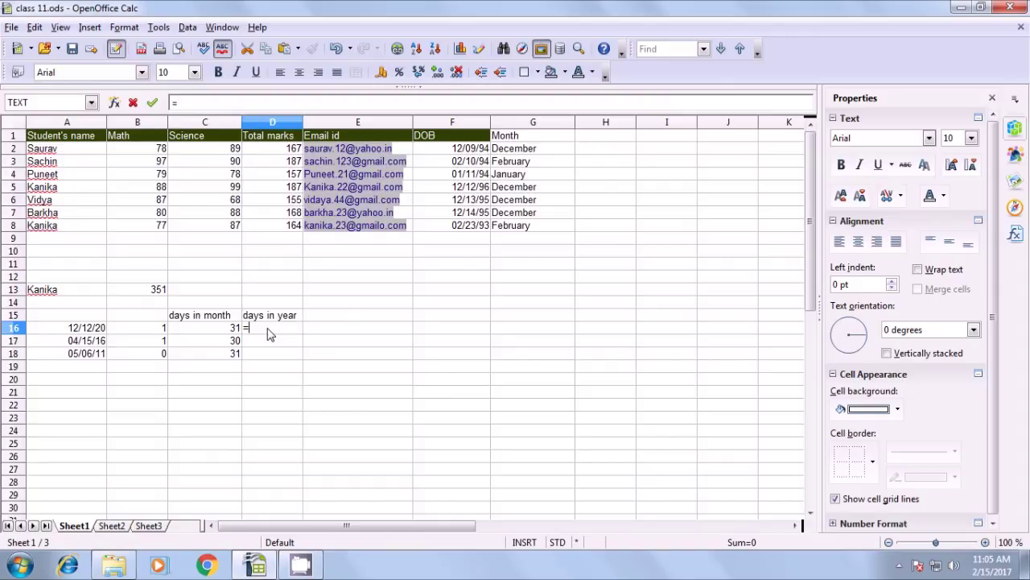
{"action": "type", "text": "daysinyear("}
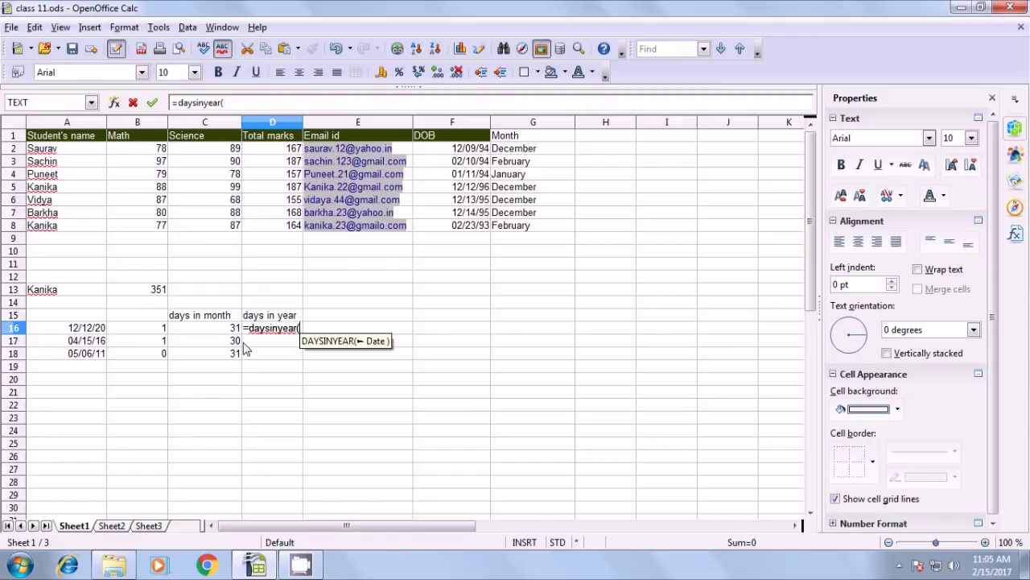
{"action": "left_click", "coordinate": [87, 333]}
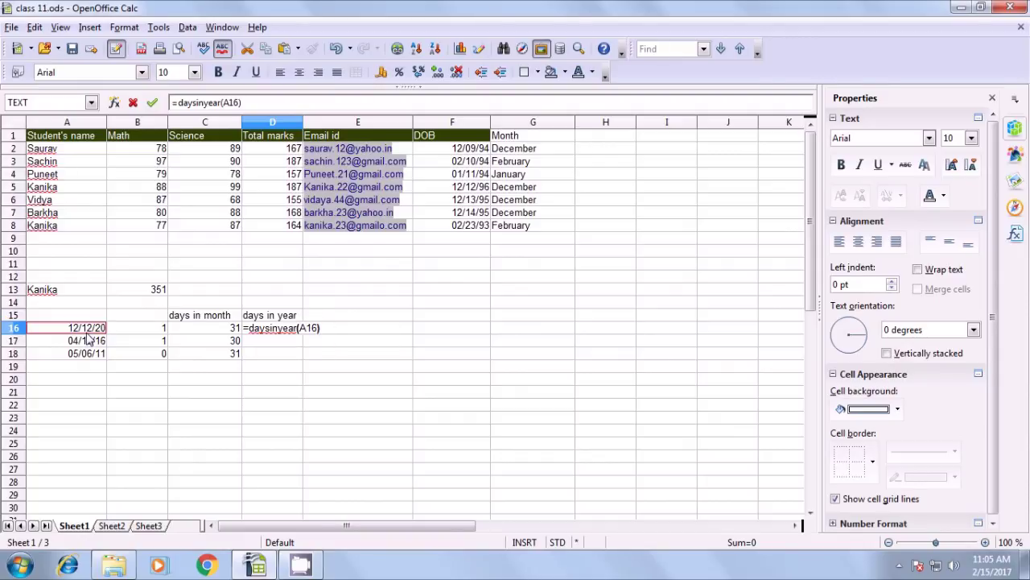
{"action": "key", "text": "Return"}
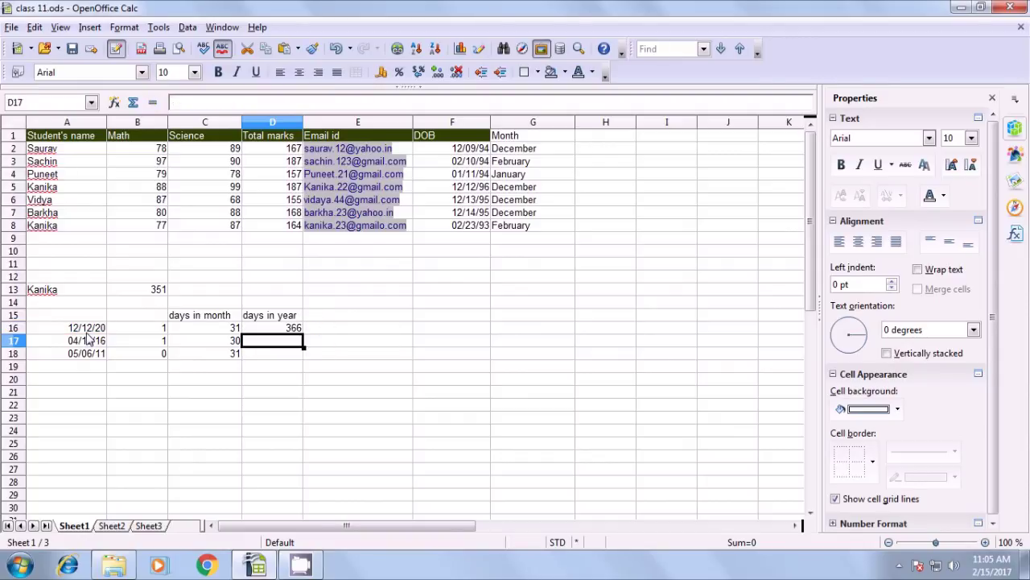
{"action": "left_click", "coordinate": [86, 332]}
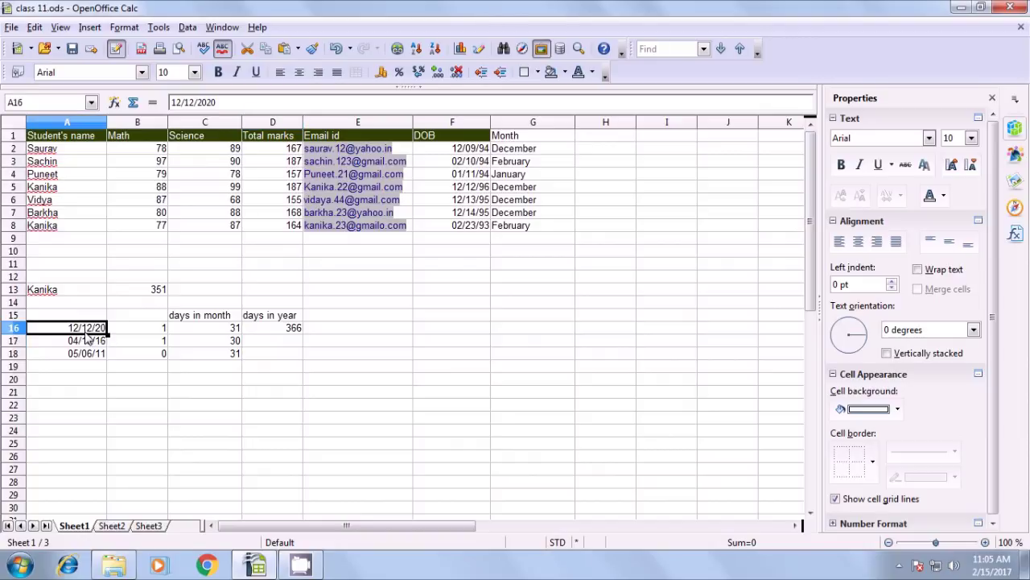
{"action": "left_click", "coordinate": [285, 330]}
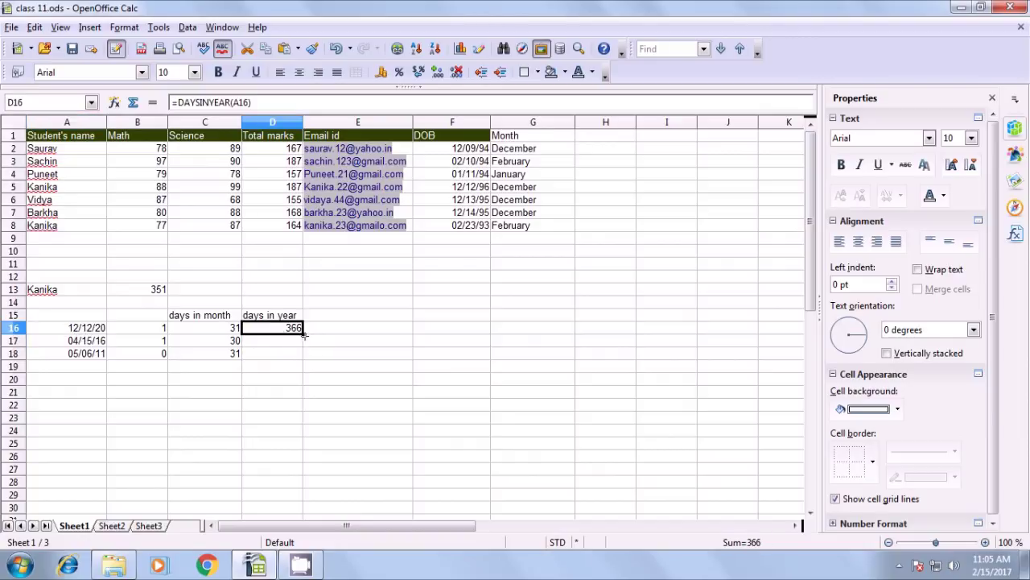
Fill the DAYSINYEAR formula down to D18, giving 366 and 365 for rows 17 and 18
{"action": "left_click_drag", "start_coordinate": [305, 337], "coordinate": [303, 359]}
{"action": "left_click", "coordinate": [288, 369]}
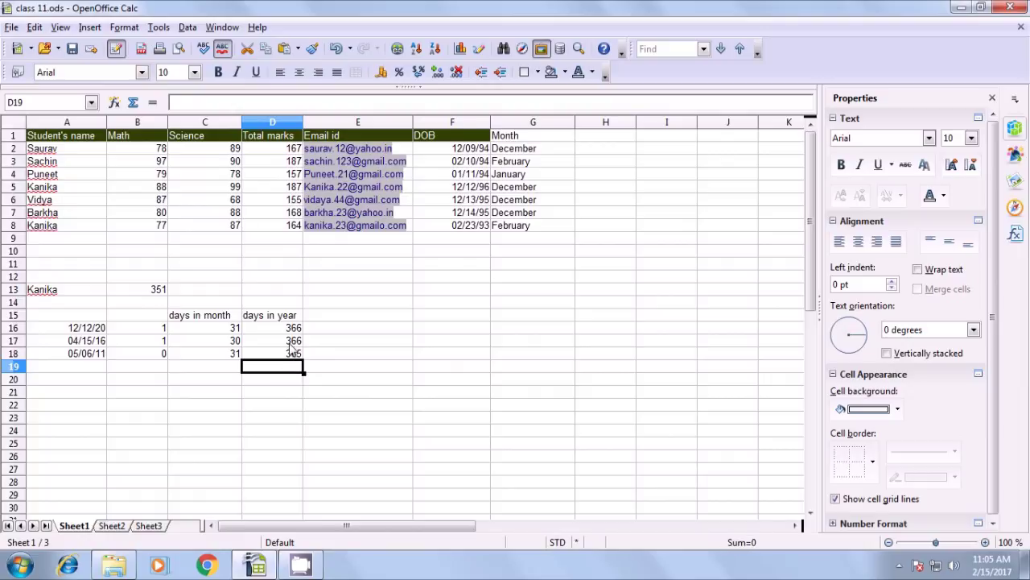
{"action": "left_click", "coordinate": [289, 342]}
{"action": "left_click", "coordinate": [96, 342]}
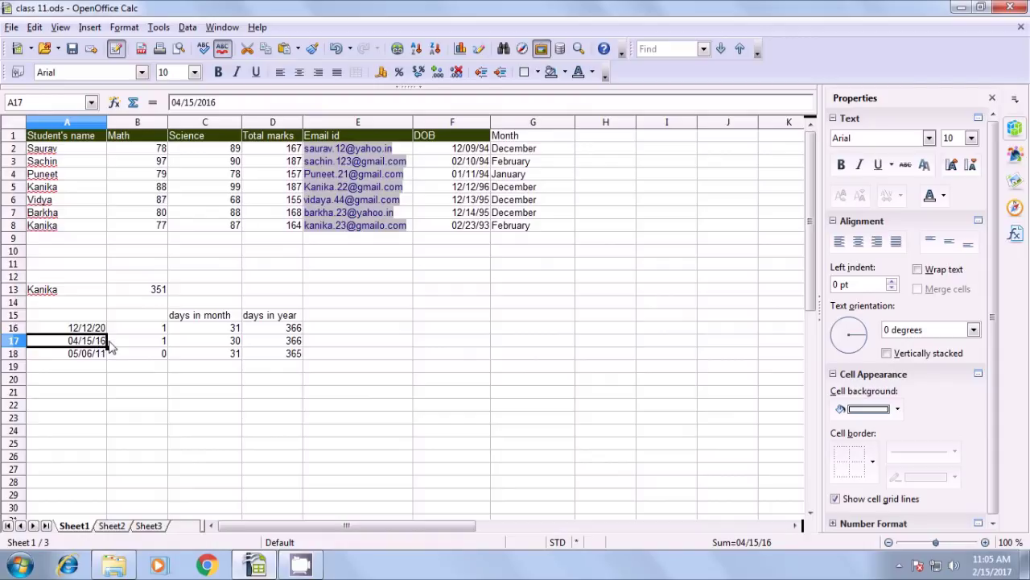
{"action": "left_click", "coordinate": [278, 345]}
{"action": "left_click", "coordinate": [281, 355]}
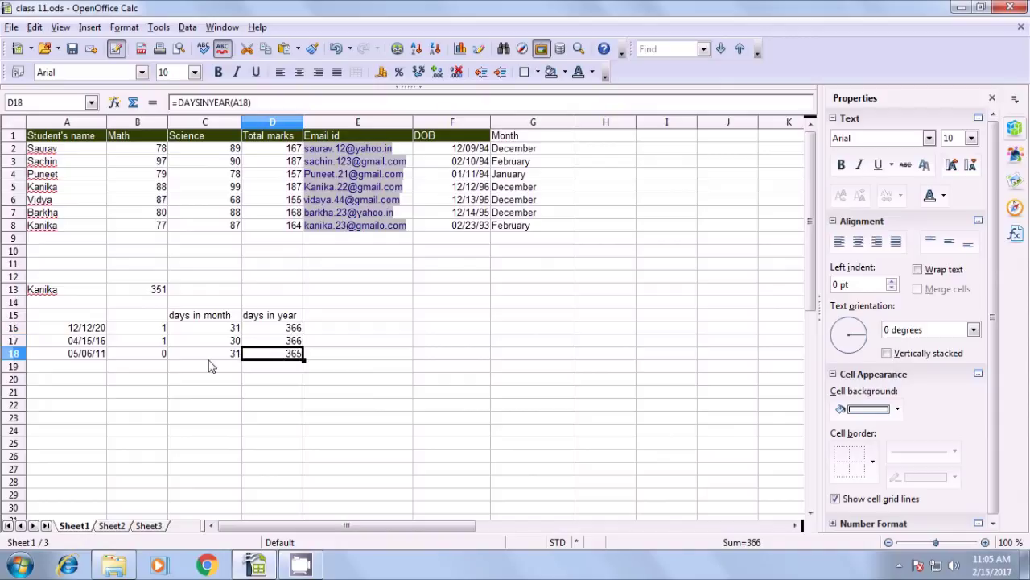
{"action": "left_click", "coordinate": [279, 394]}
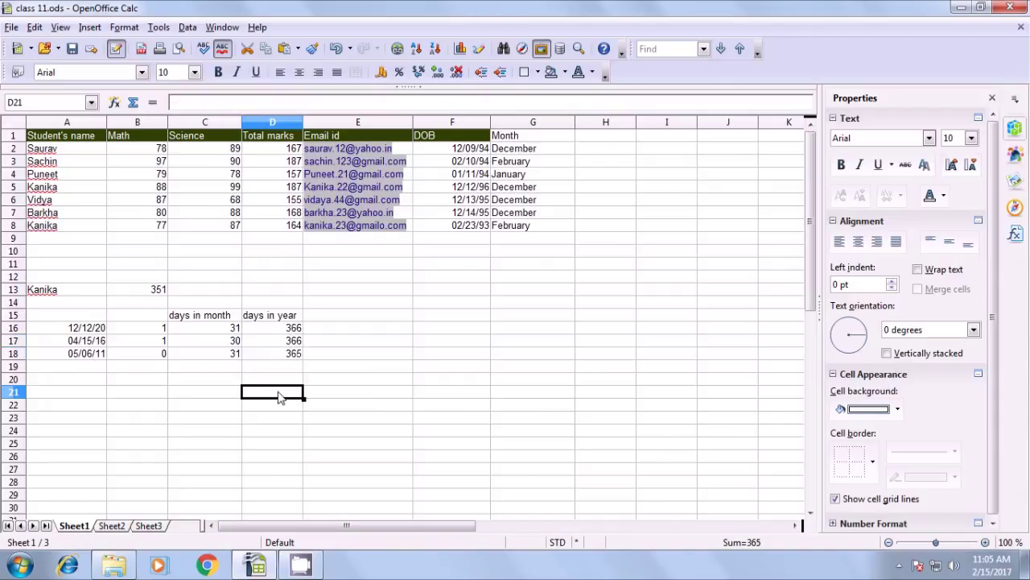
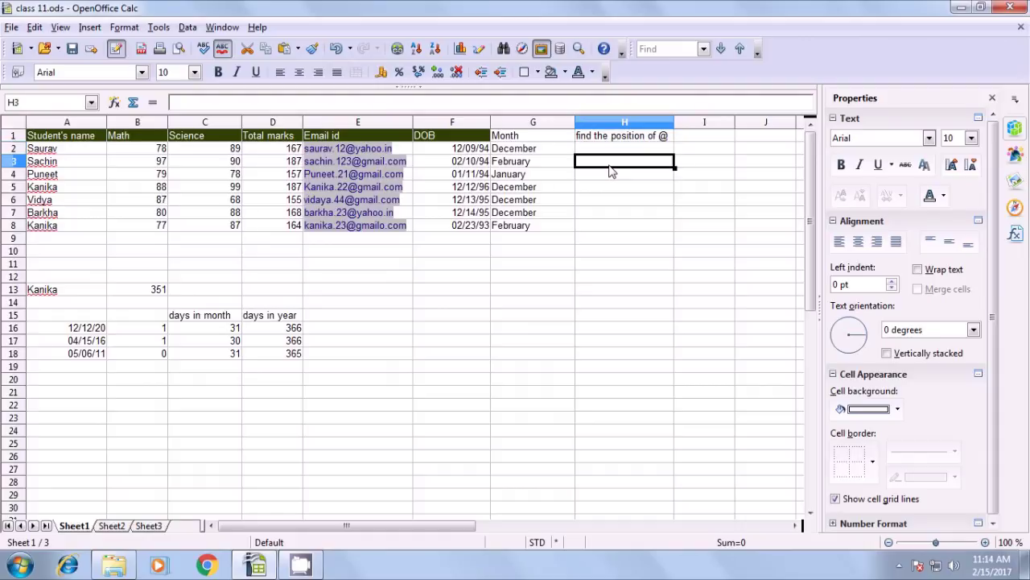
{"action": "type", "text": "="}
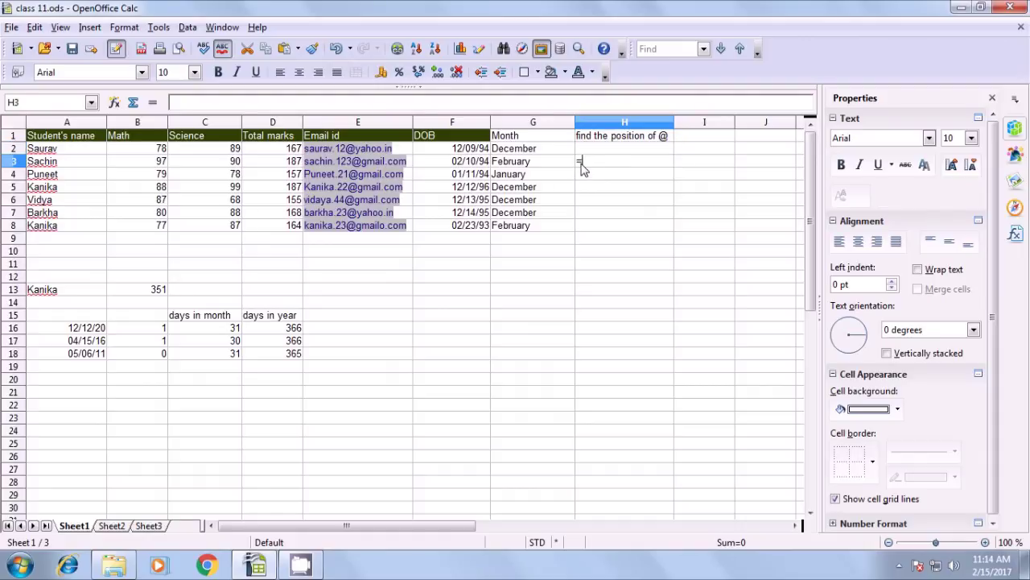
{"action": "type", "text": "find"}
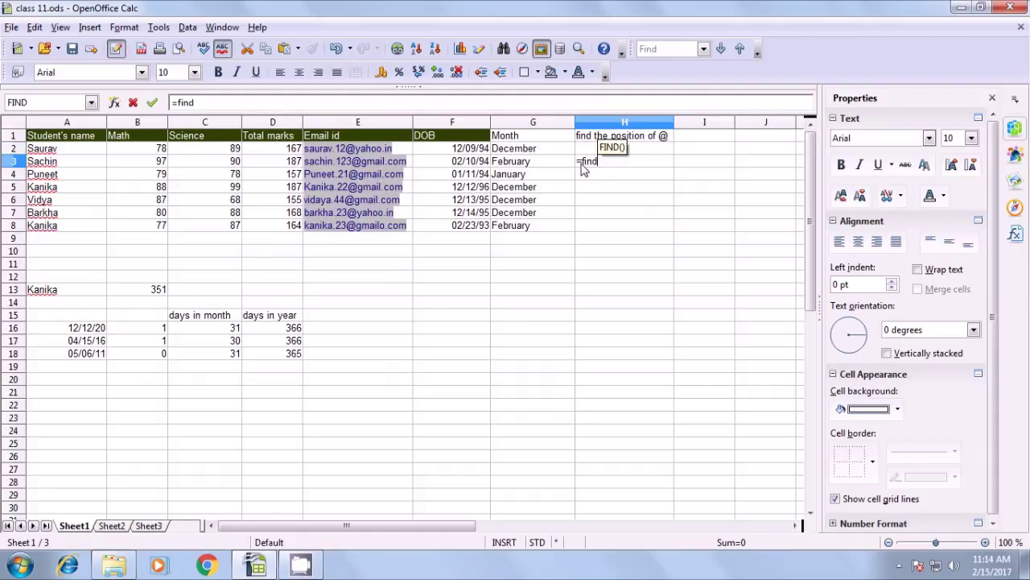
{"action": "type", "text": "("}
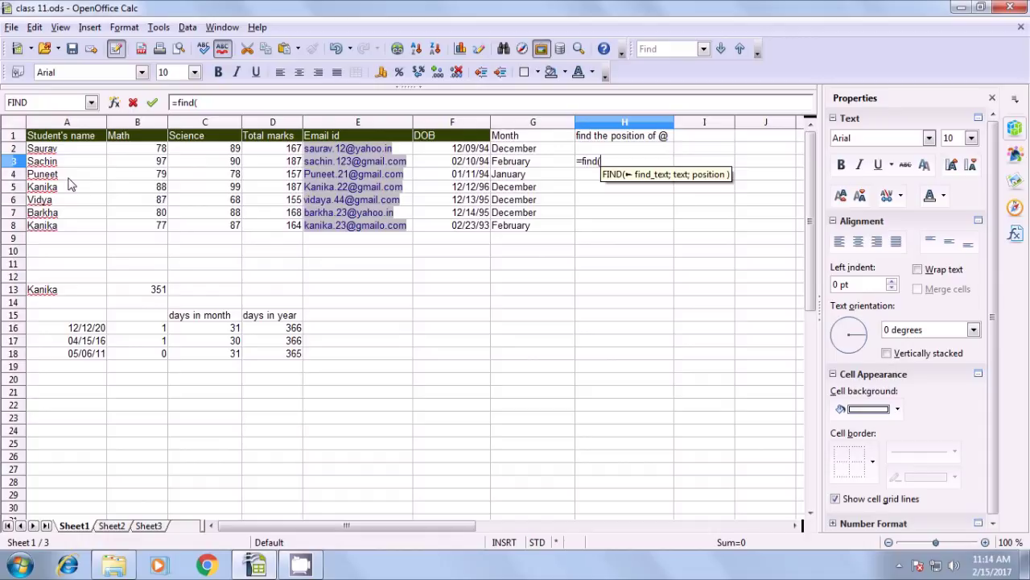
{"action": "type", "text": "\""}
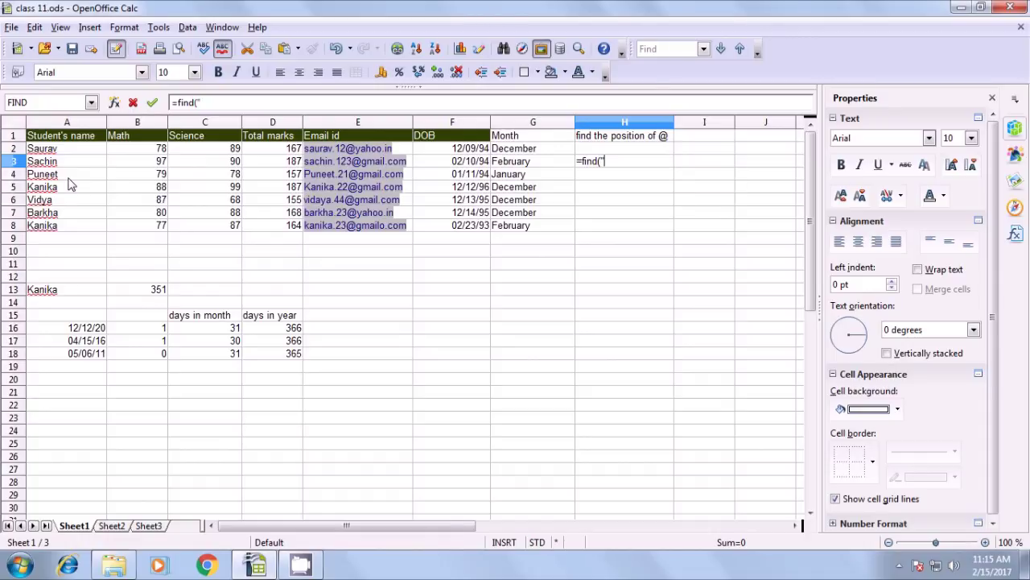
{"action": "type", "text": "n\";"}
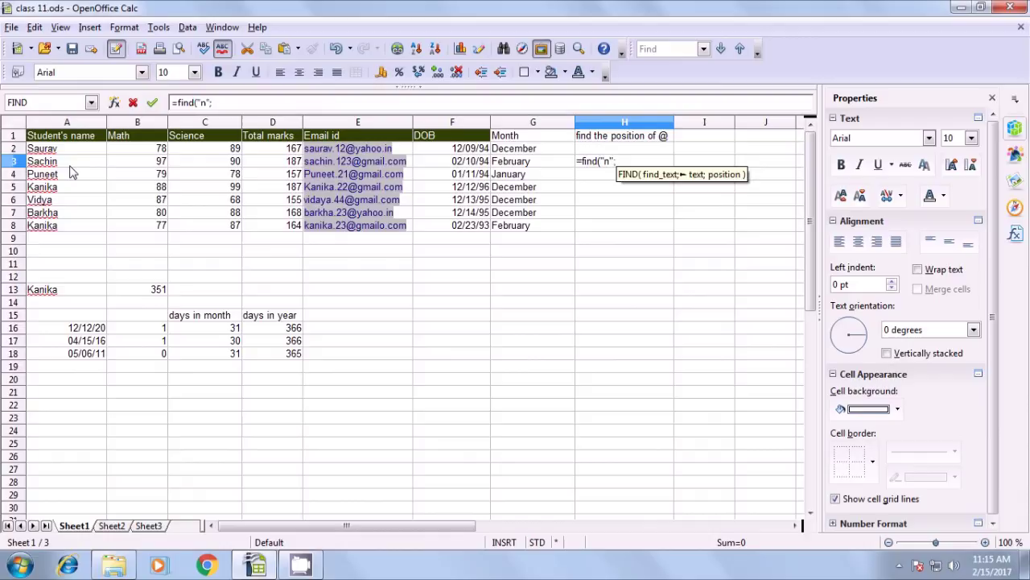
{"action": "left_click", "coordinate": [74, 164]}
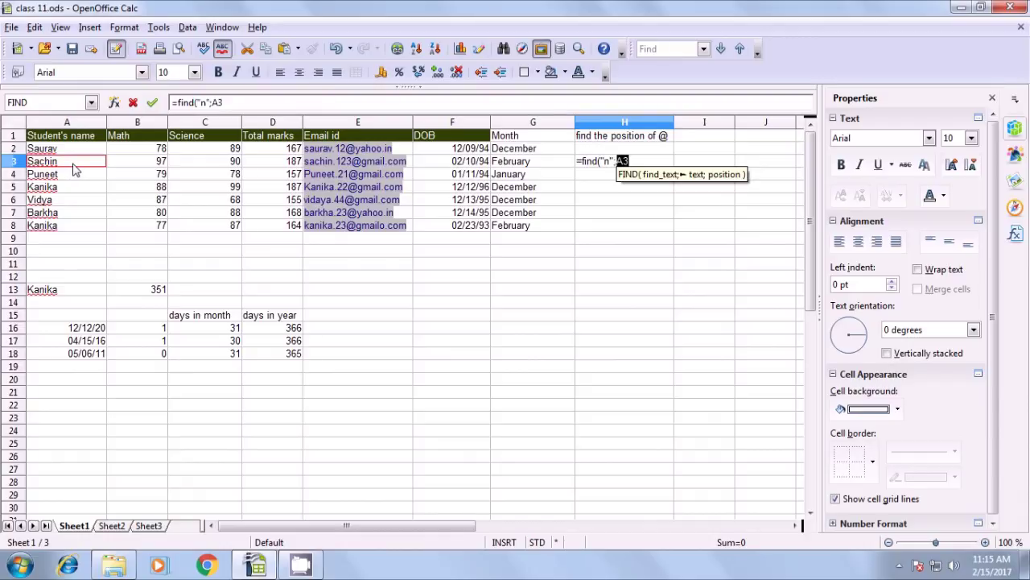
{"action": "type", "text": ")"}
{"action": "key", "text": "Return"}
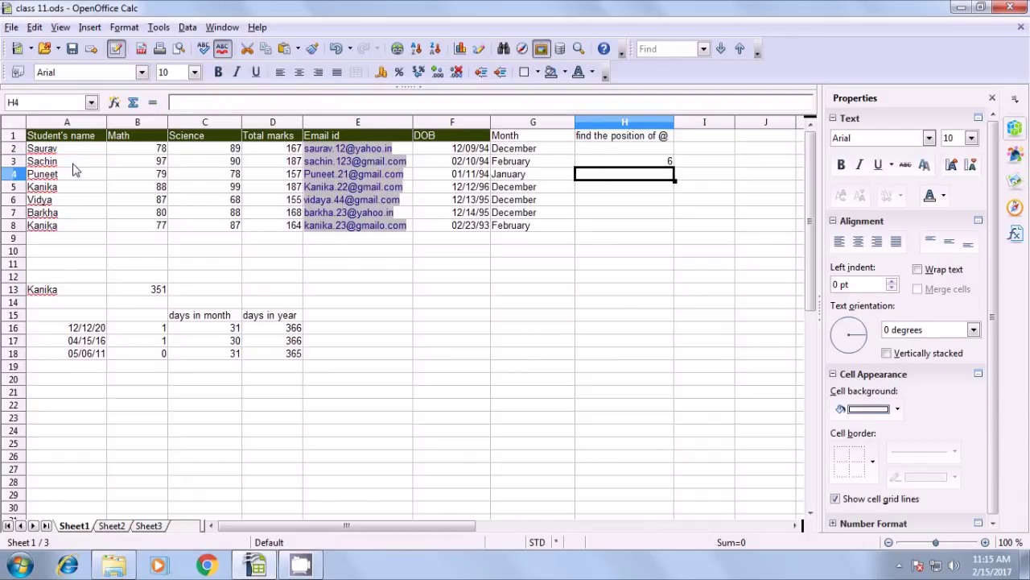
{"action": "left_click", "coordinate": [644, 166]}
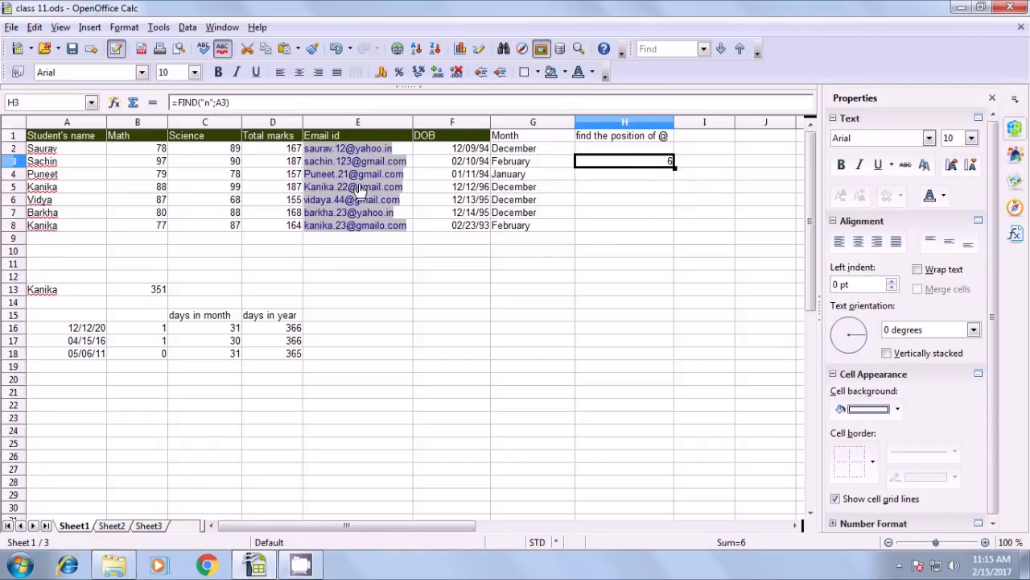
{"action": "left_click", "coordinate": [208, 105]}
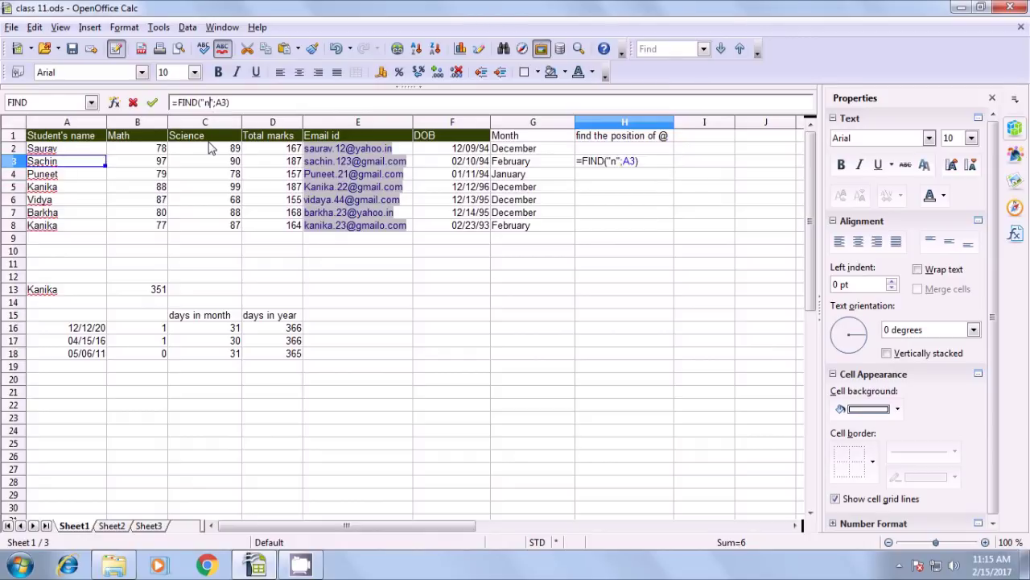
{"action": "key", "text": "BackSpace"}
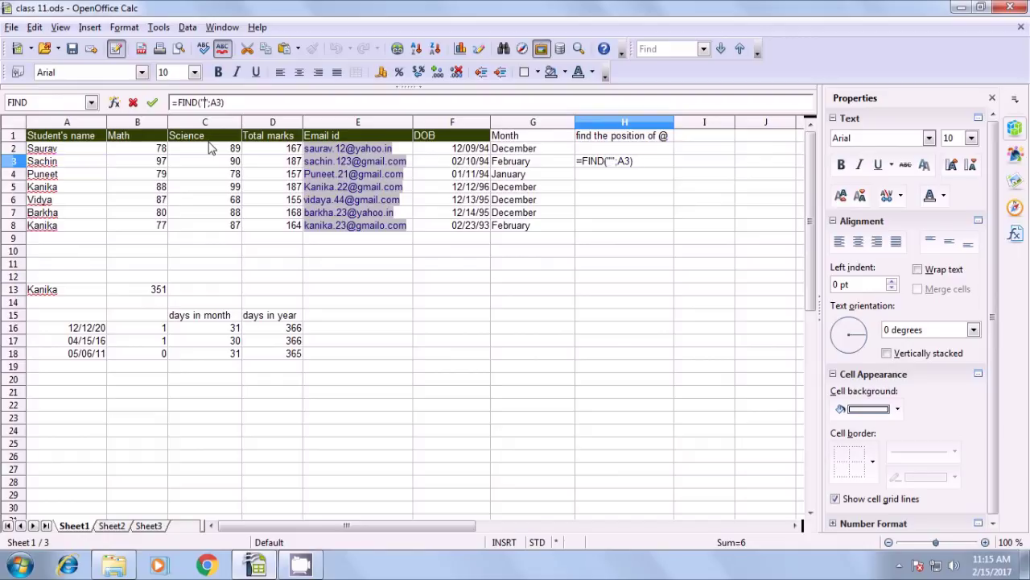
{"action": "type", "text": "N"}
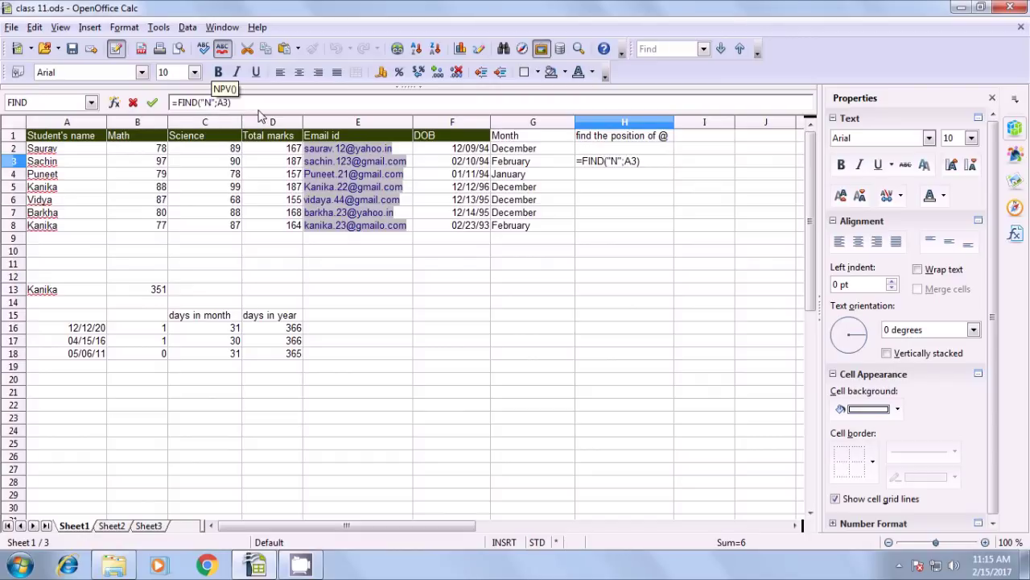
{"action": "key", "text": "Return"}
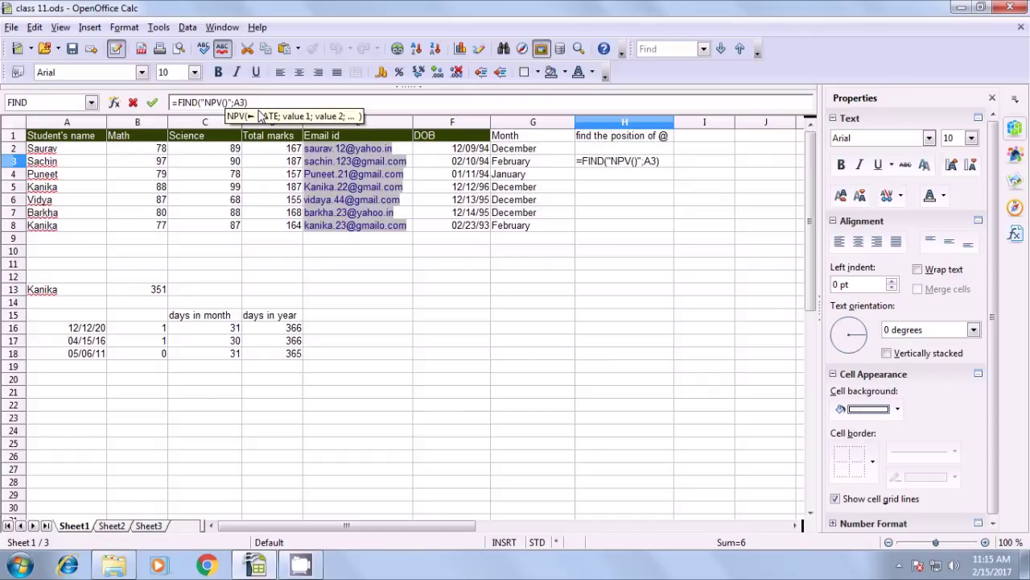
{"action": "left_click", "coordinate": [634, 162]}
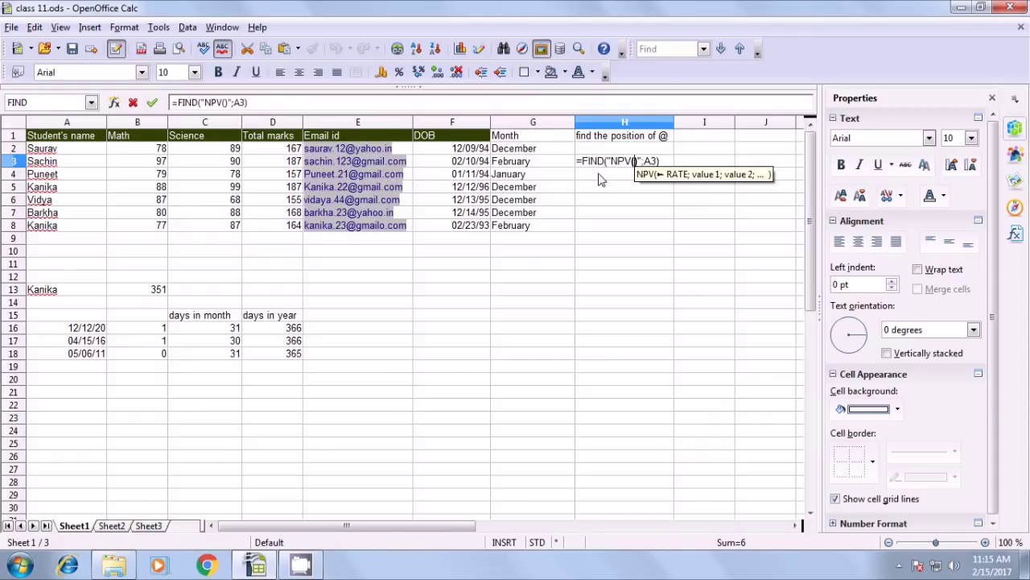
{"action": "key", "text": "BackSpace"}
{"action": "key", "text": "BackSpace"}
{"action": "key", "text": "BackSpace"}
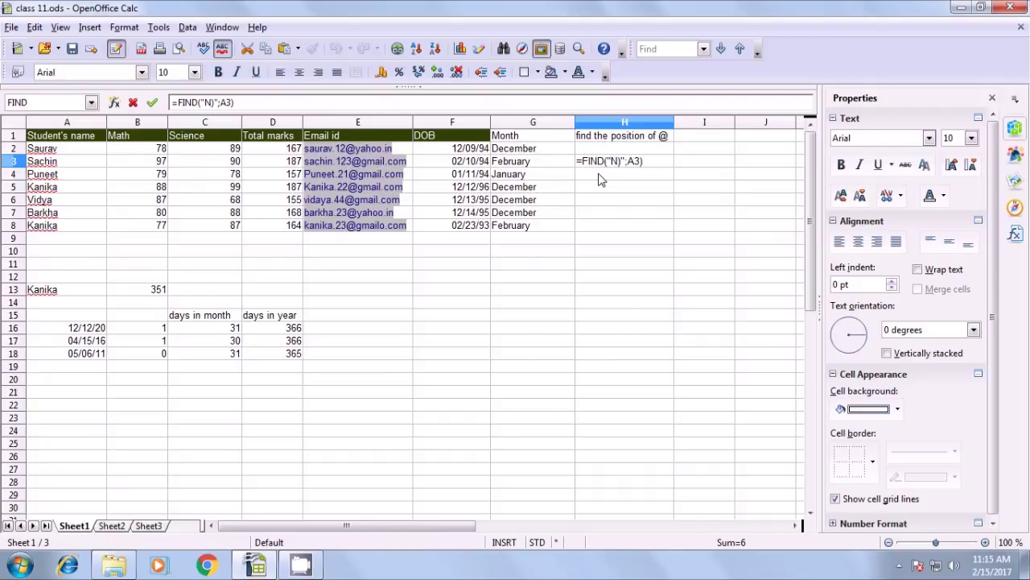
{"action": "key", "text": "Delete"}
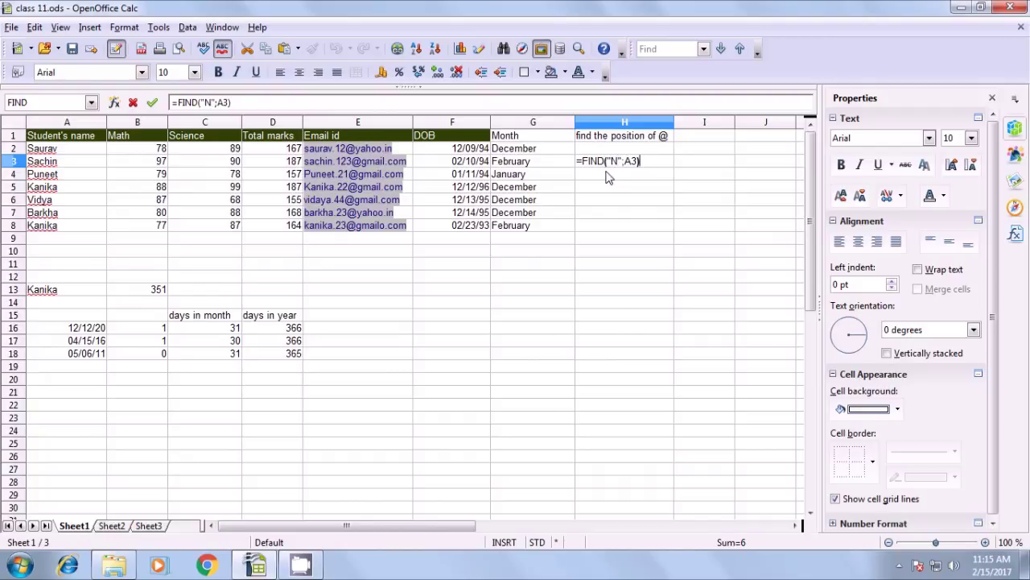
{"action": "key", "text": "Return"}
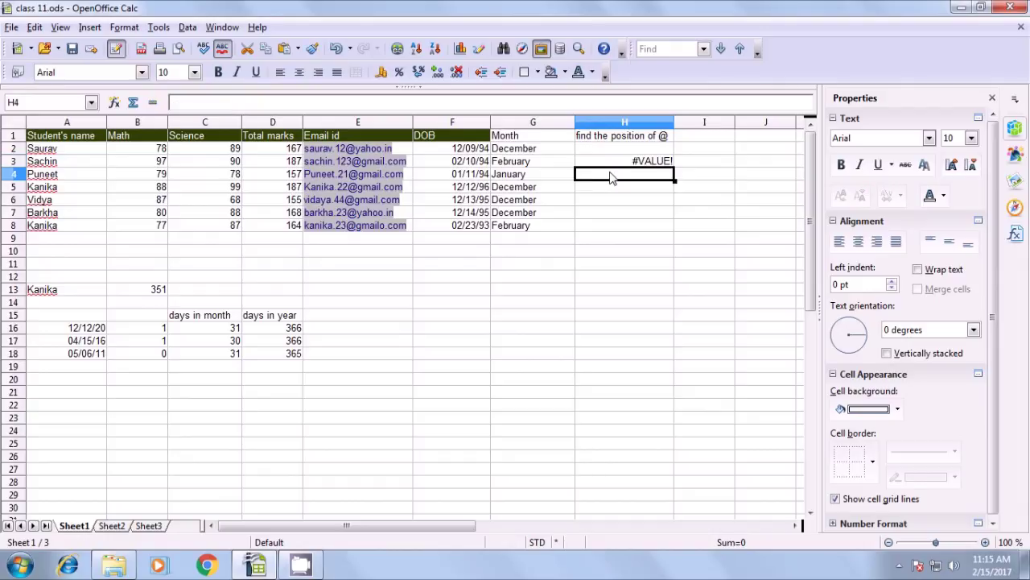
{"action": "left_click", "coordinate": [651, 165]}
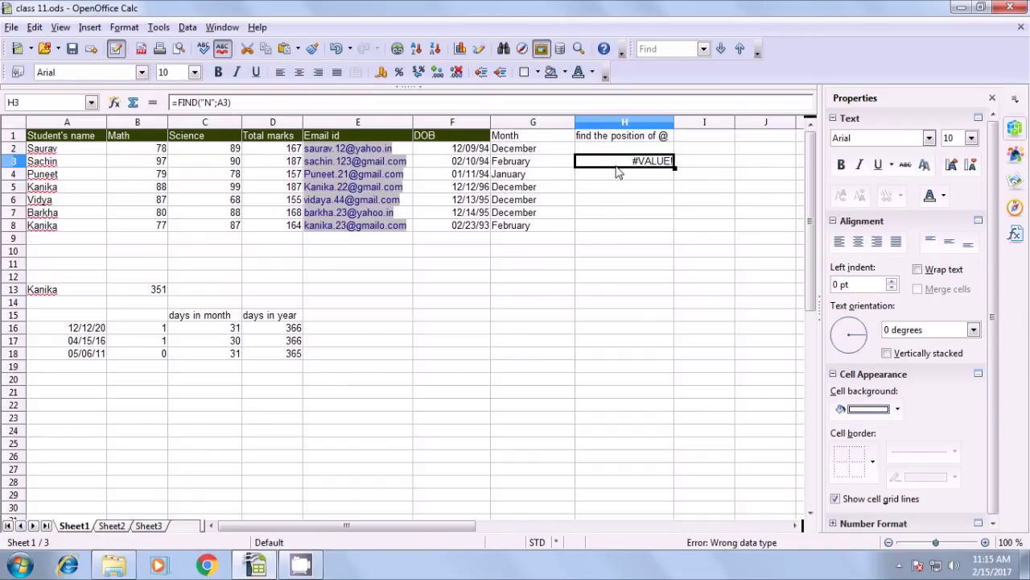
{"action": "key", "text": "BackSpace"}
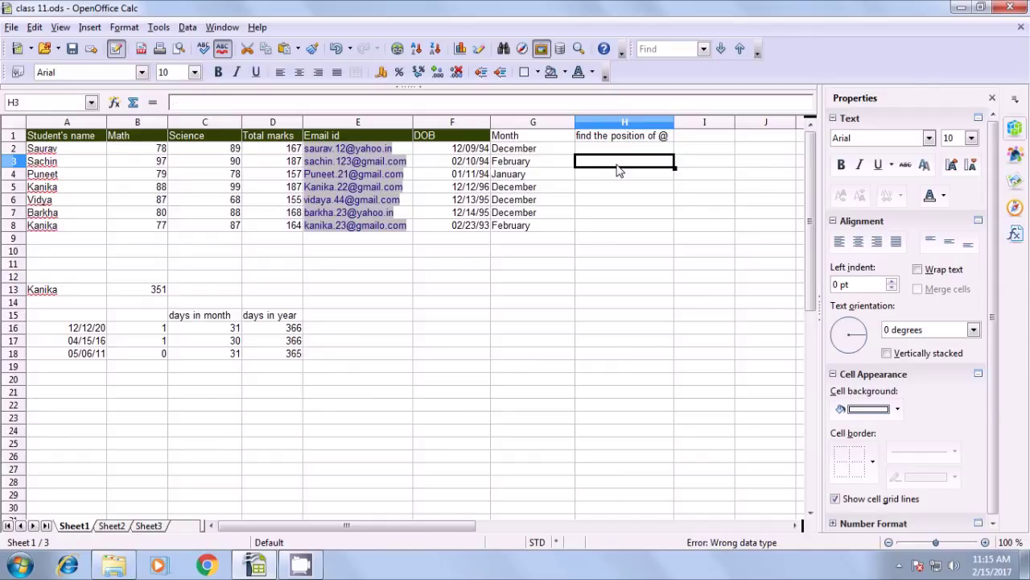
{"action": "type", "text": "="}
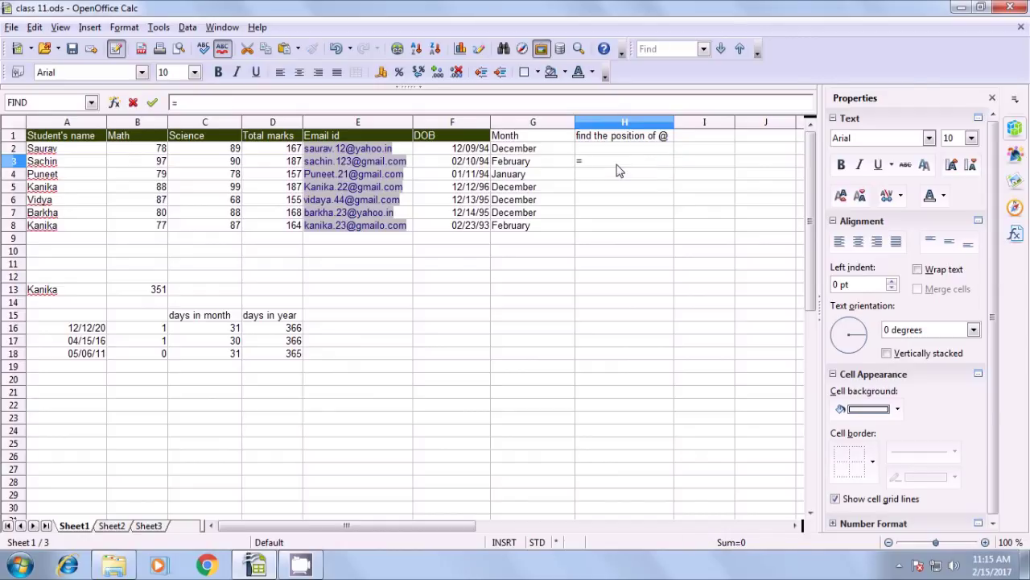
{"action": "type", "text": "search"}
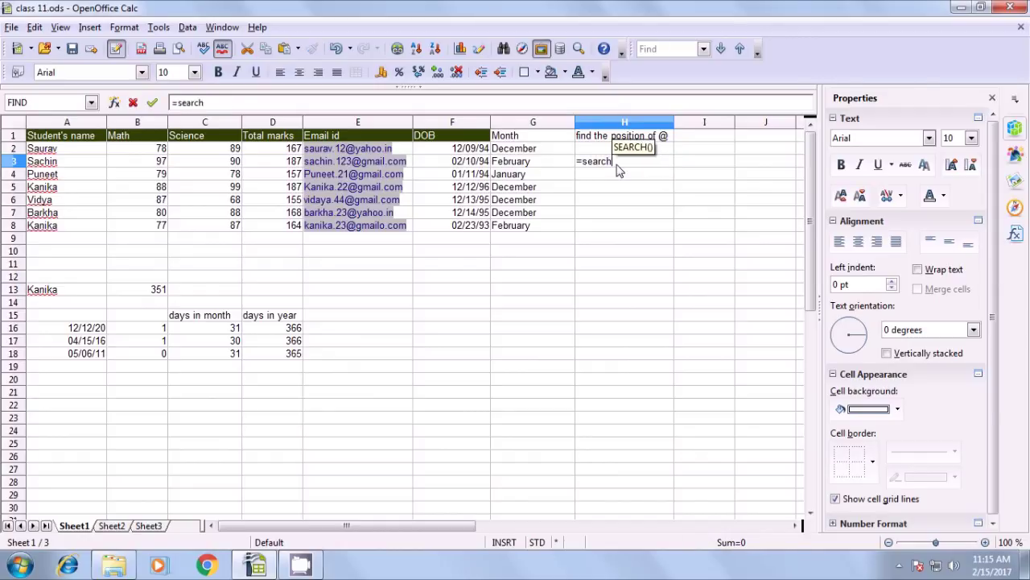
{"action": "type", "text": "("}
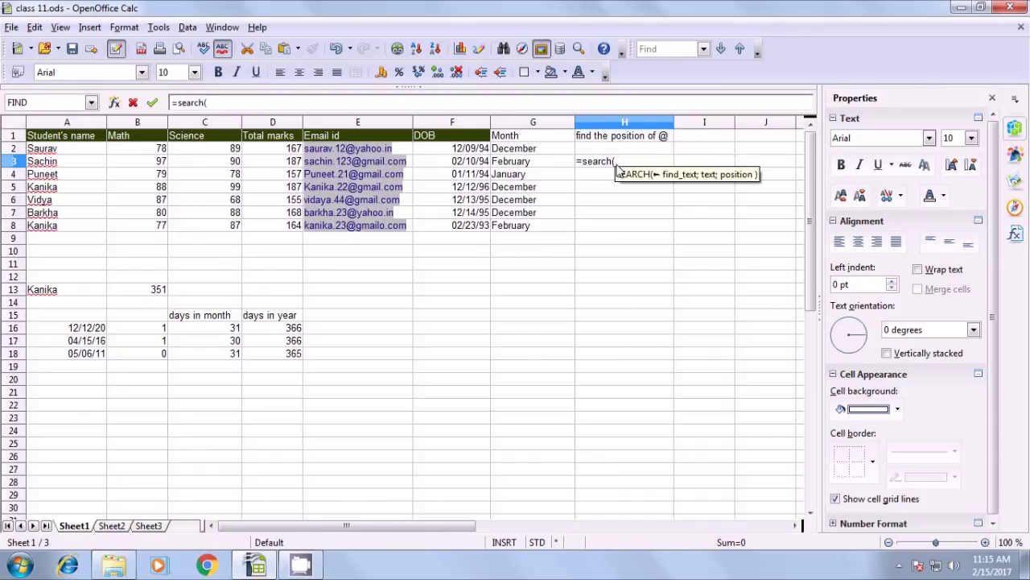
{"action": "type", "text": "\""}
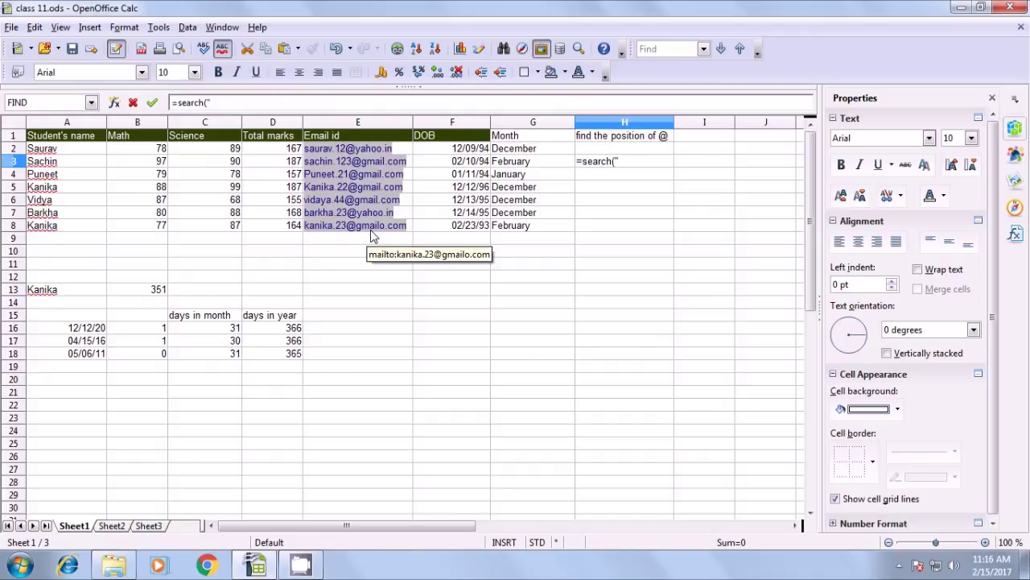
{"action": "type", "text": "N"}
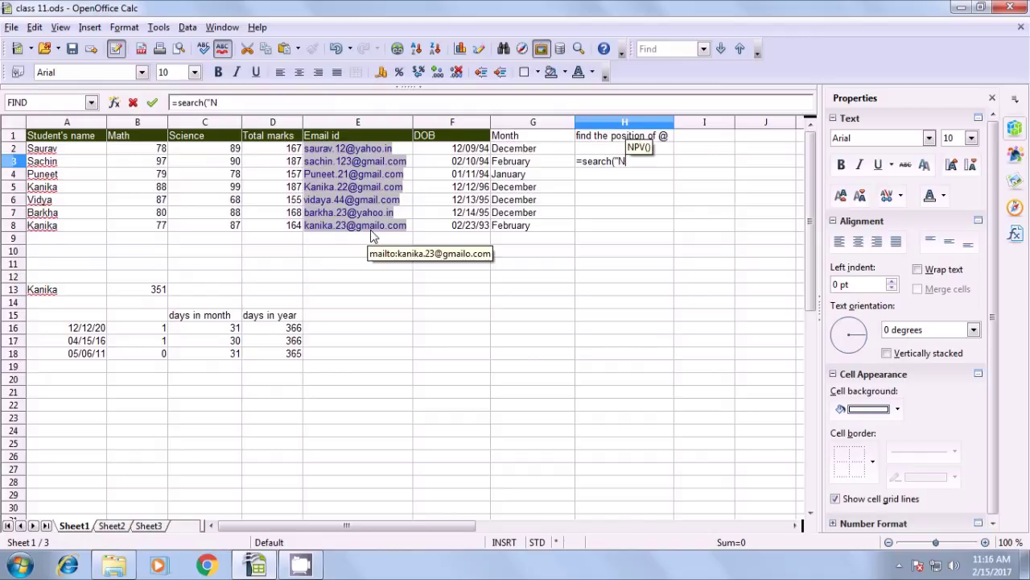
{"action": "type", "text": "\""}
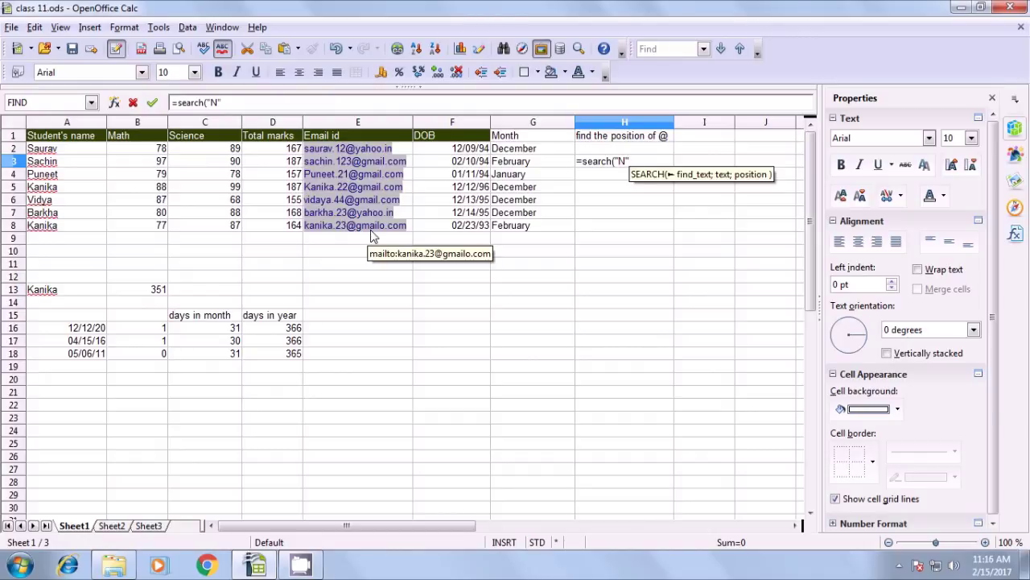
{"action": "type", "text": ";"}
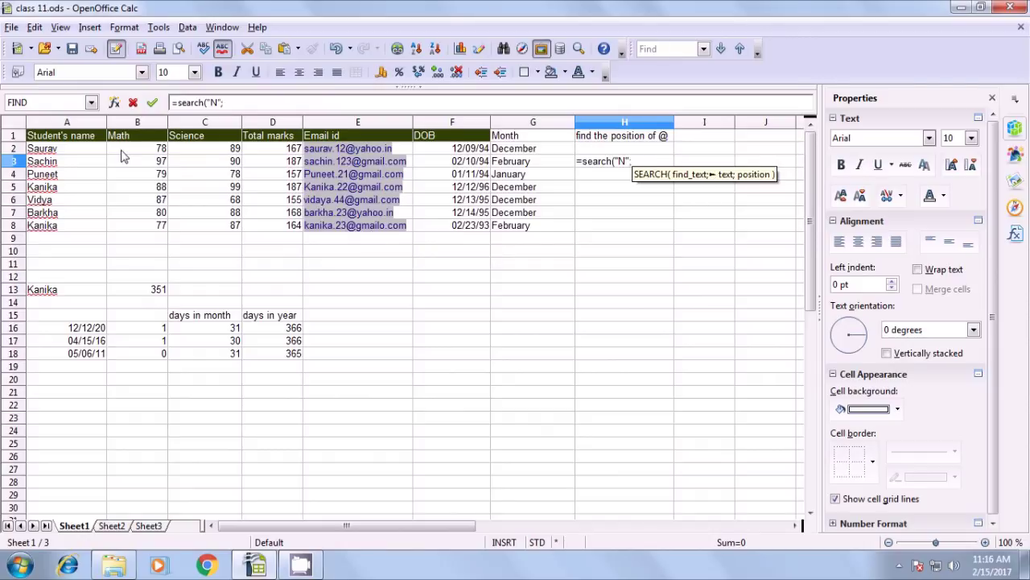
{"action": "left_click", "coordinate": [90, 164]}
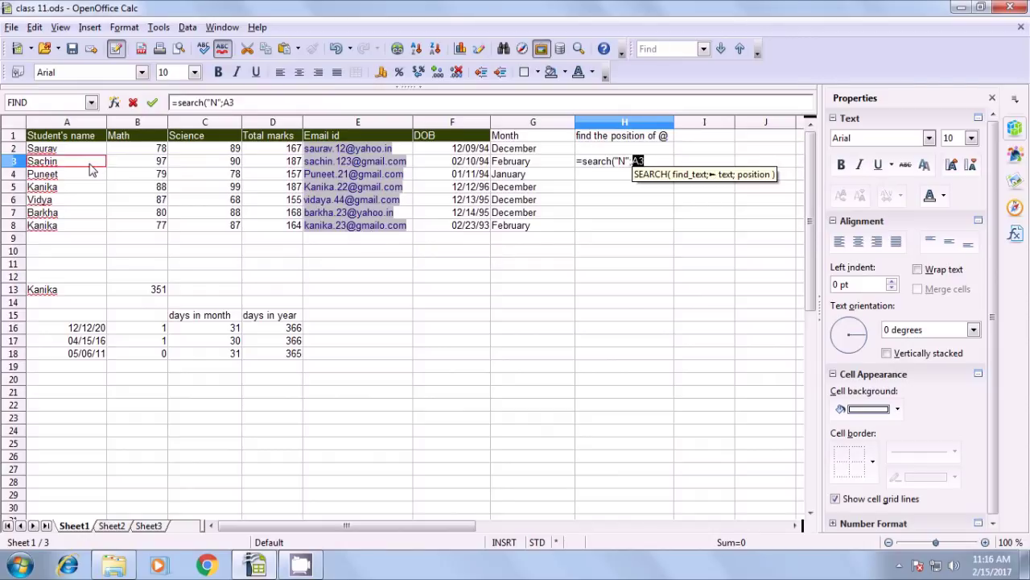
{"action": "type", "text": ")"}
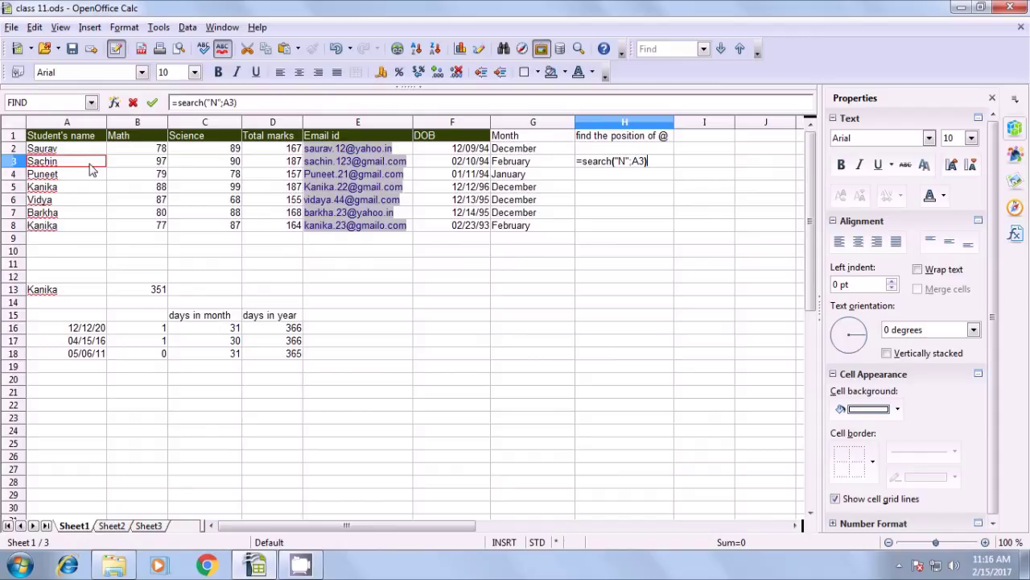
{"action": "left_click", "coordinate": [152, 103]}
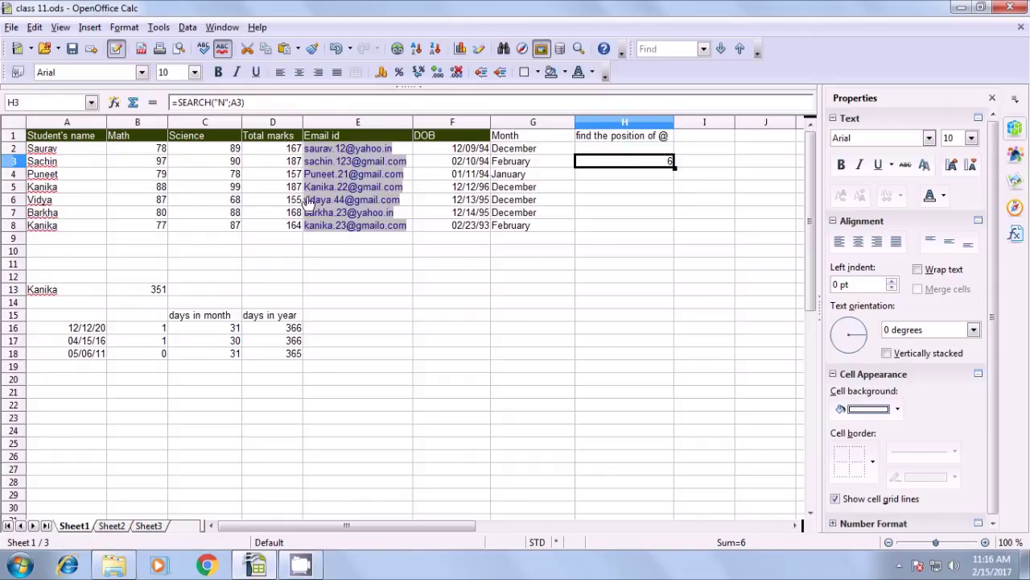
{"action": "key", "text": "BackSpace"}
{"action": "left_click", "coordinate": [619, 139]}
{"action": "left_click", "coordinate": [618, 150]}
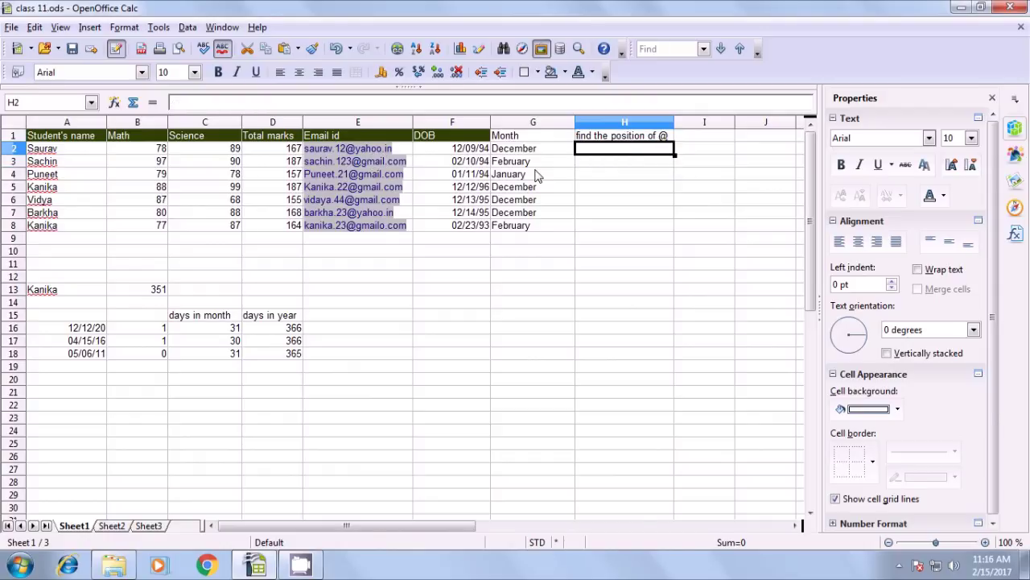
Enter =FIND("@";E2) in H2 to locate the @ in the first email
{"action": "type", "text": "="}
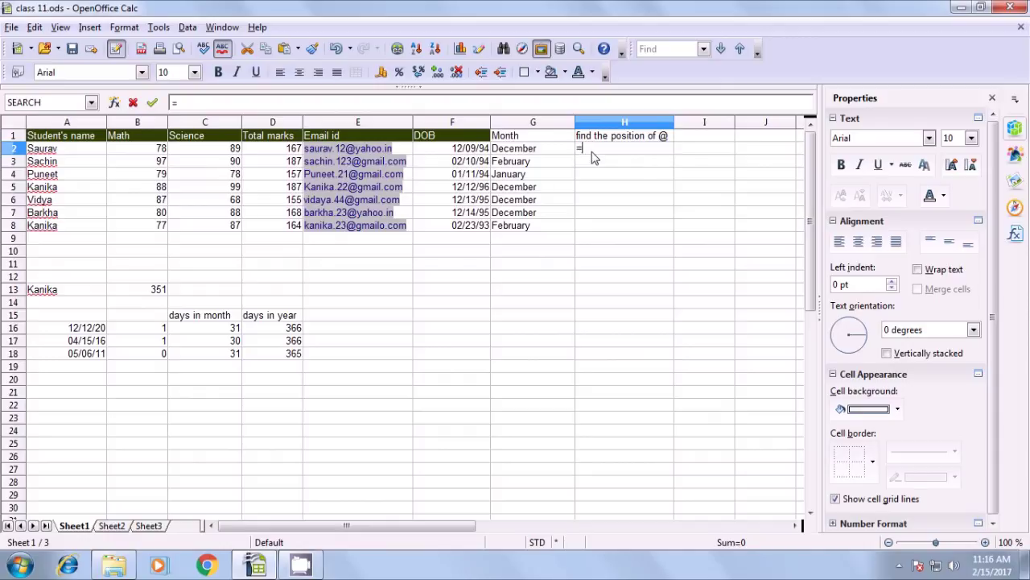
{"action": "type", "text": "find"}
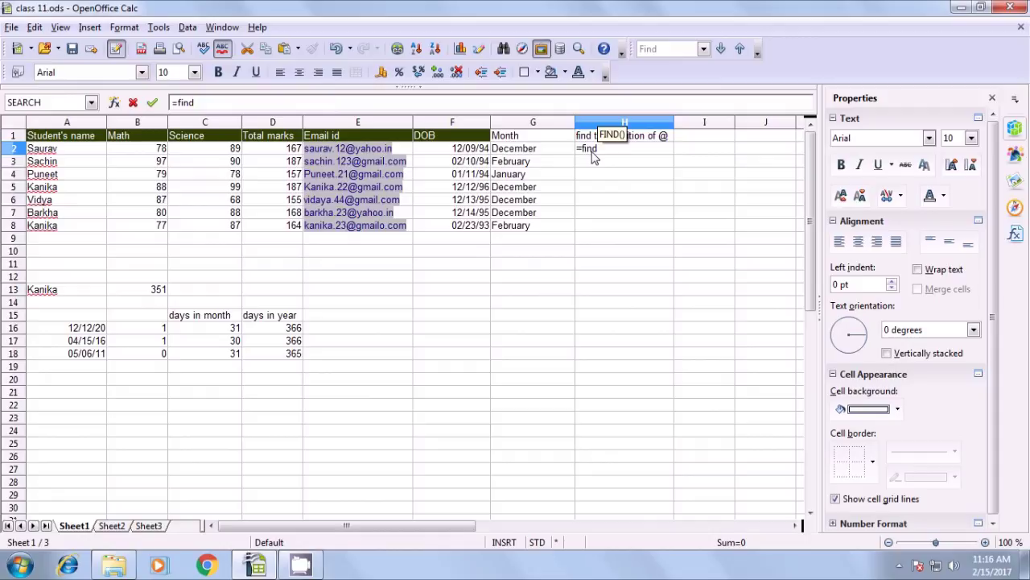
{"action": "type", "text": "("}
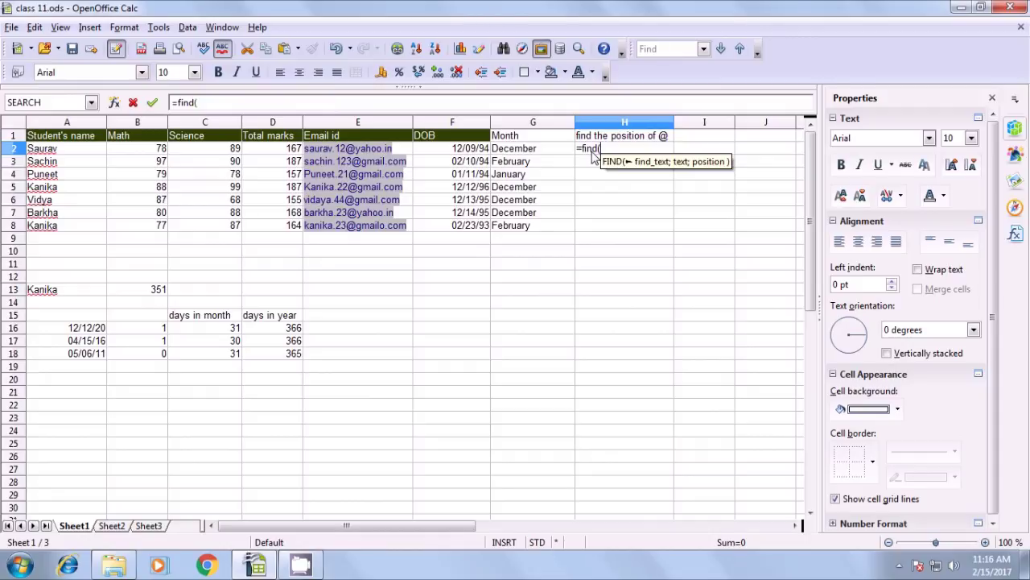
{"action": "type", "text": "\""}
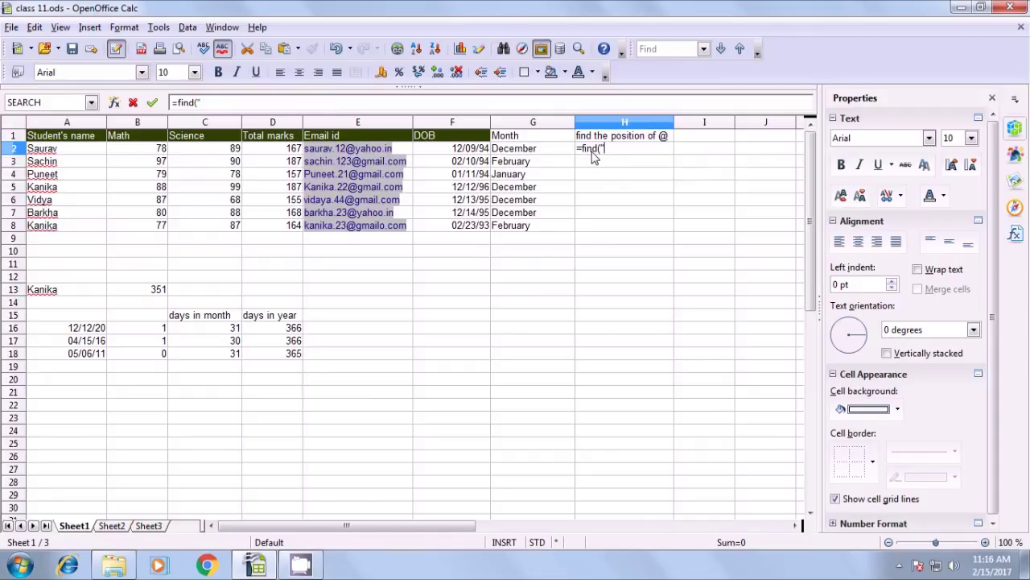
{"action": "type", "text": "@\";"}
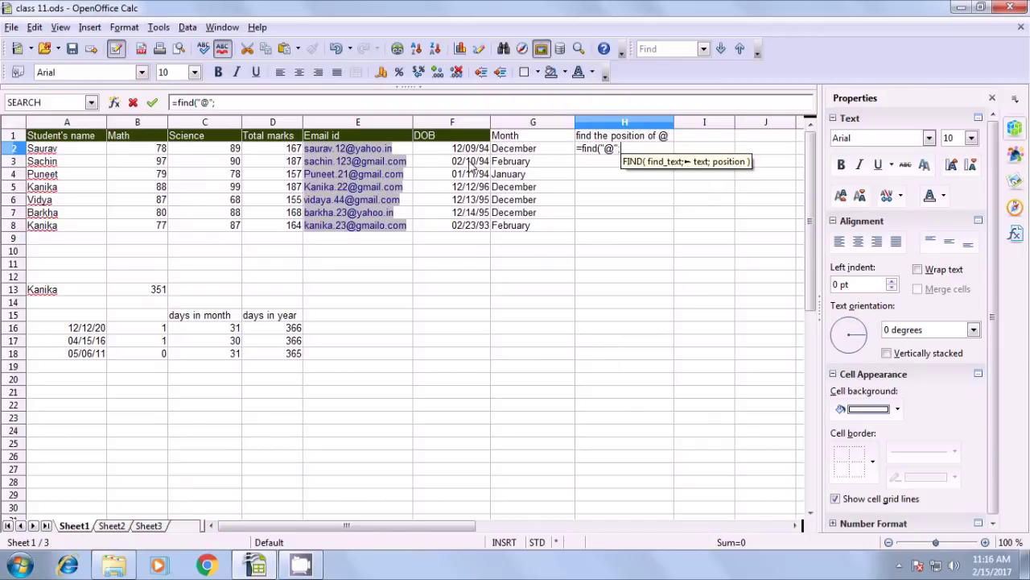
{"action": "left_click", "coordinate": [404, 151]}
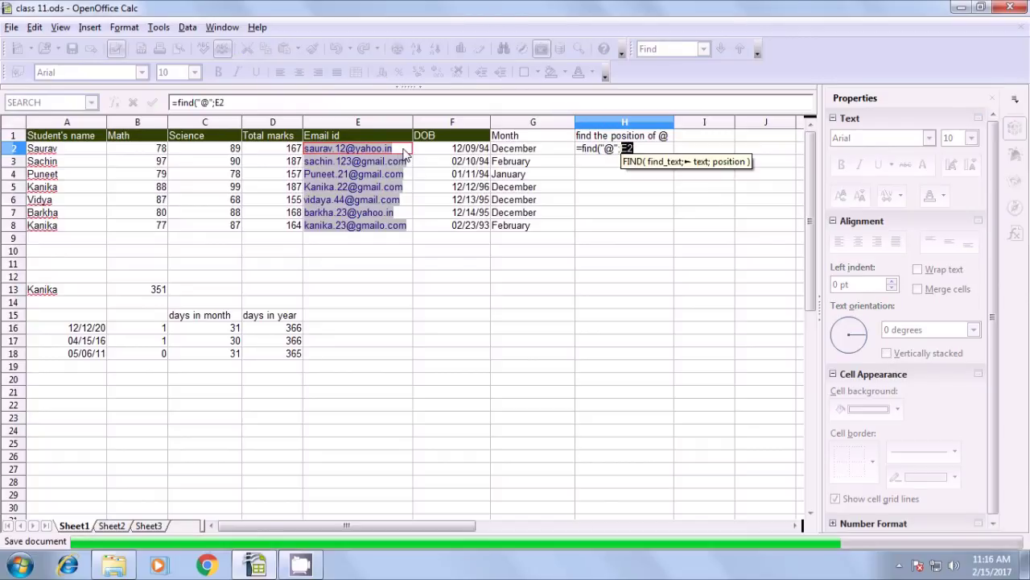
{"action": "type", "text": ")"}
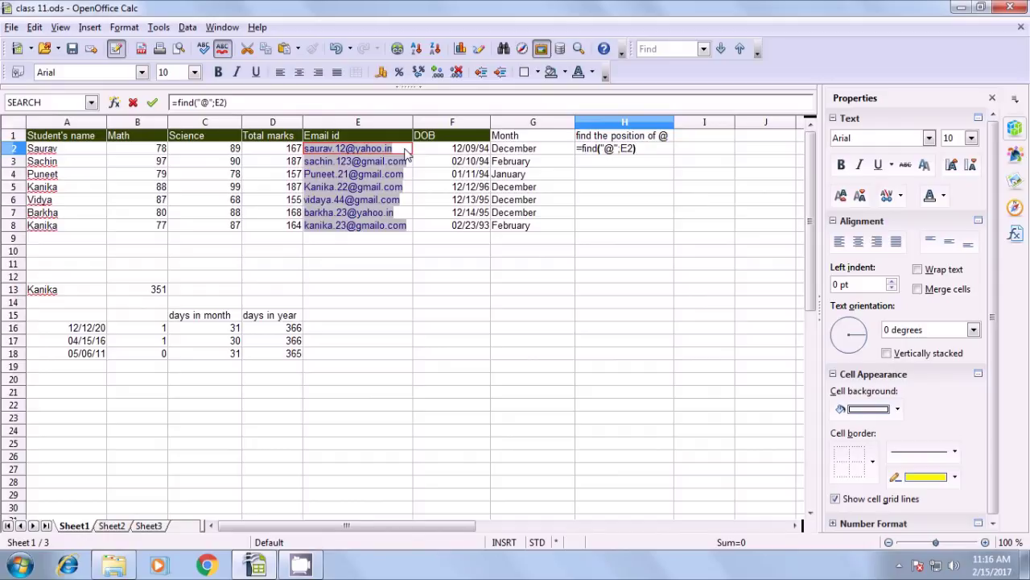
{"action": "key", "text": "Return"}
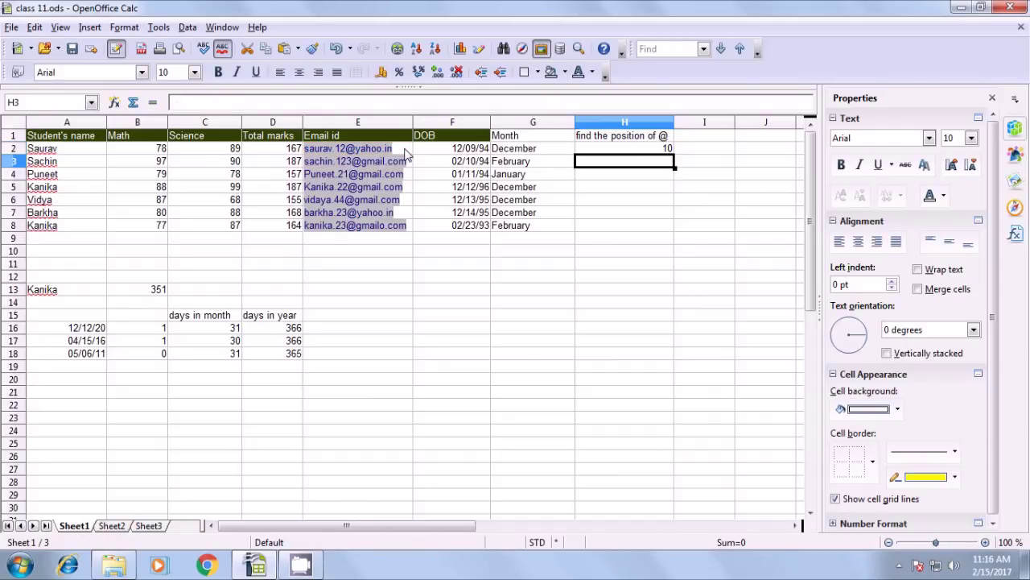
Change H2's function from FIND to SEARCH, giving =SEARCH("@";E2)
{"action": "left_click", "coordinate": [596, 153]}
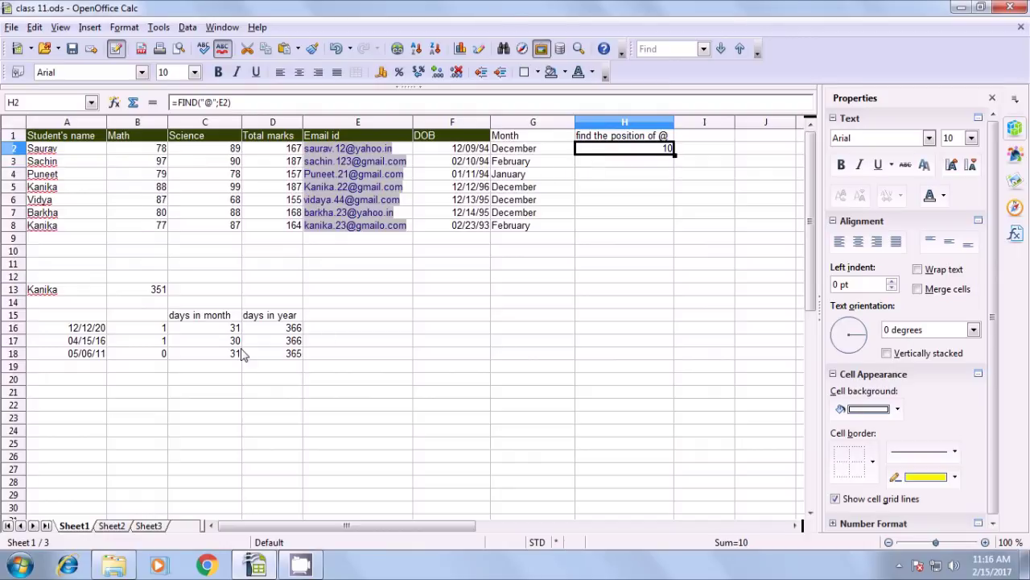
{"action": "left_click", "coordinate": [197, 102]}
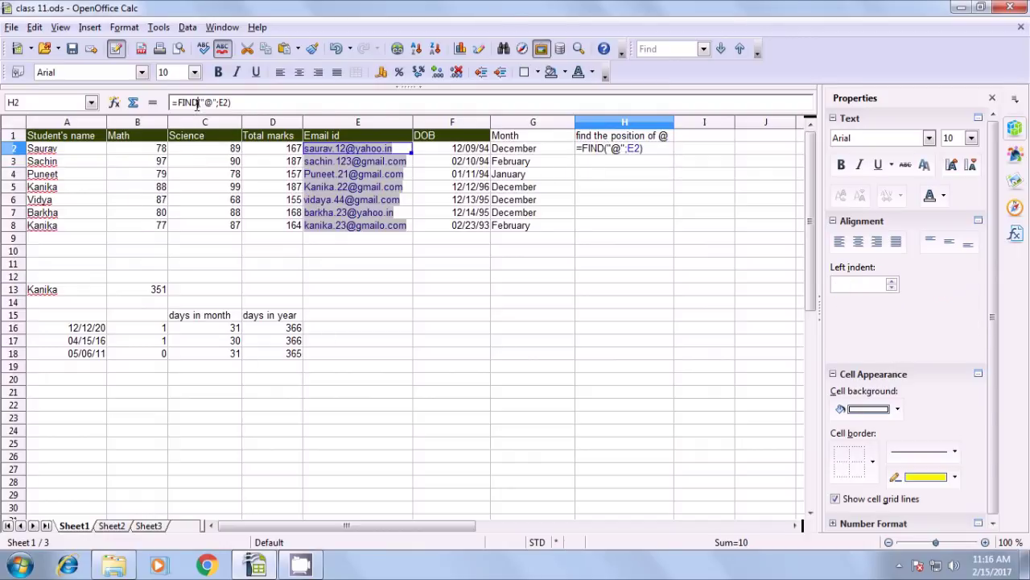
{"action": "key", "text": "BackSpace"}
{"action": "key", "text": "BackSpace"}
{"action": "key", "text": "BackSpace"}
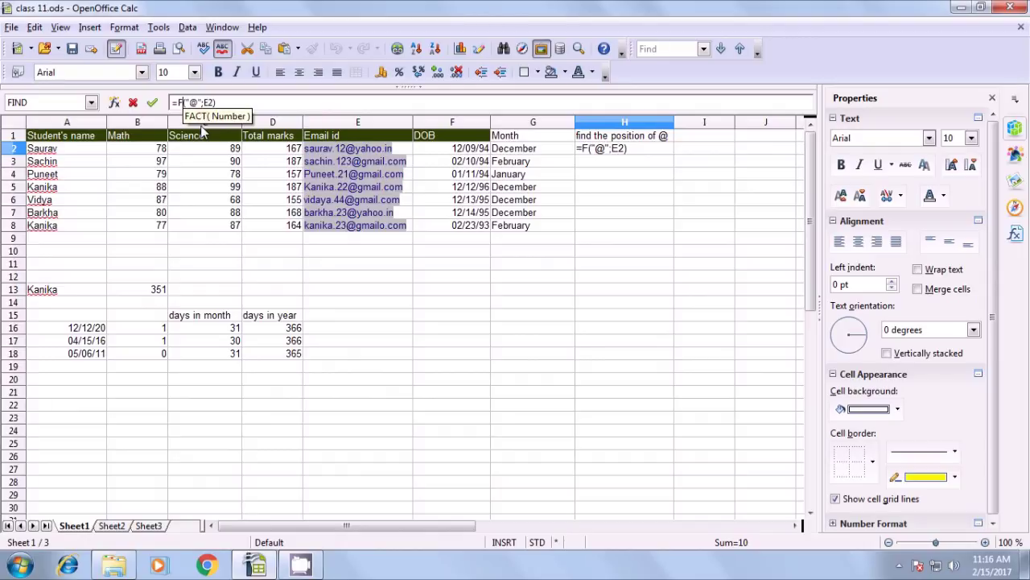
{"action": "key", "text": "BackSpace"}
{"action": "type", "text": "sea"}
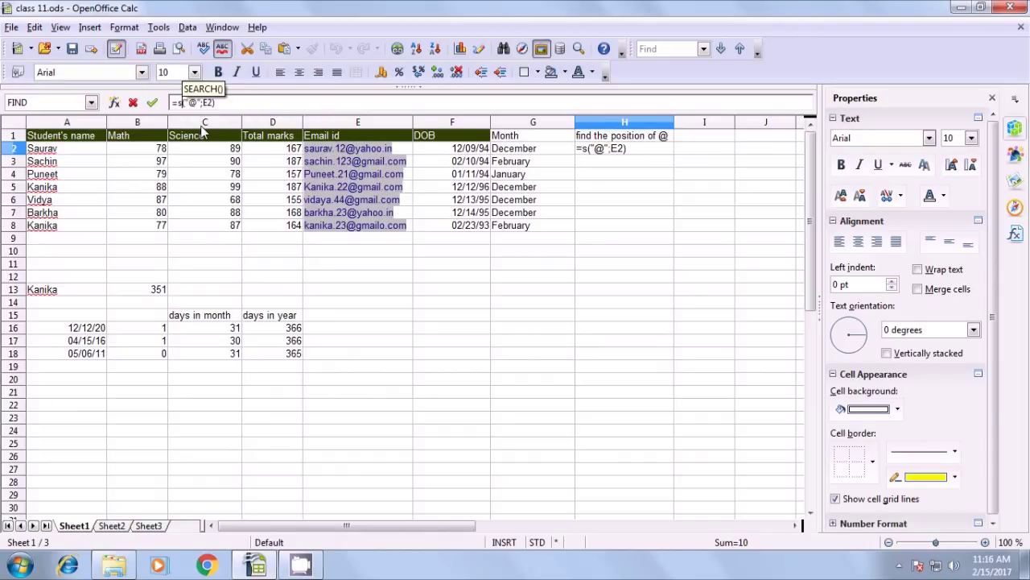
{"action": "type", "text": "rch"}
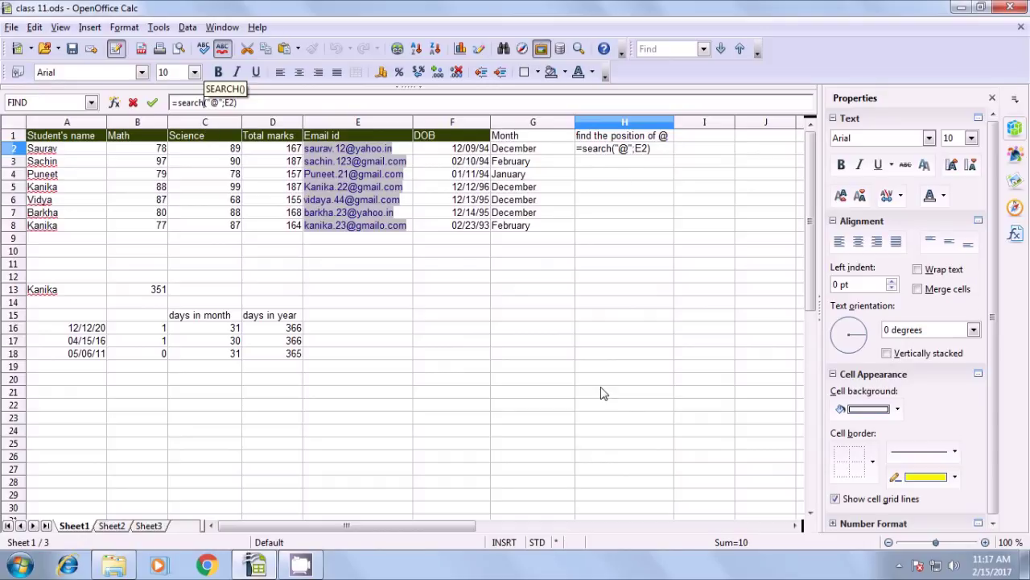
{"action": "key", "text": "Return"}
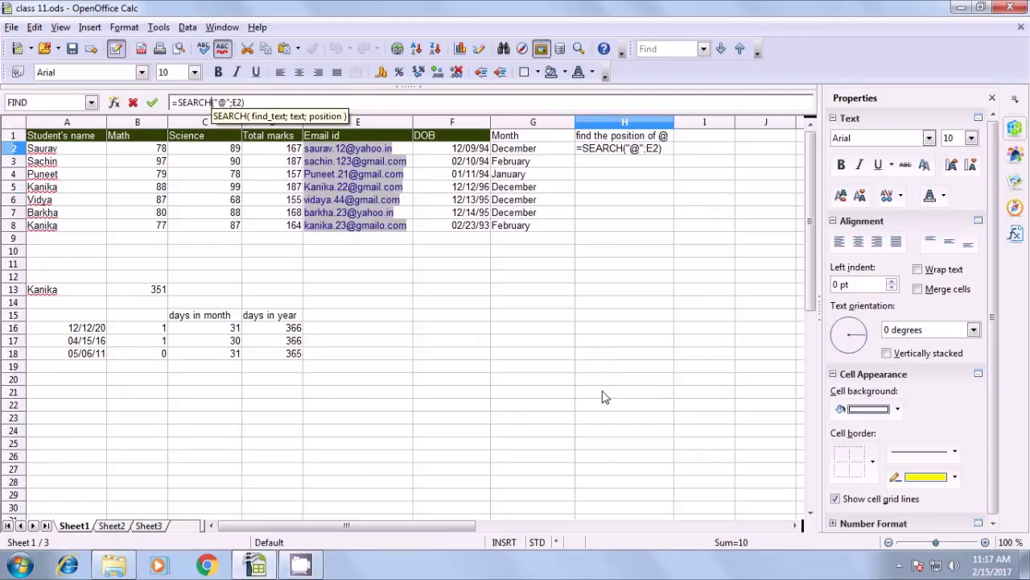
{"action": "key", "text": "Return"}
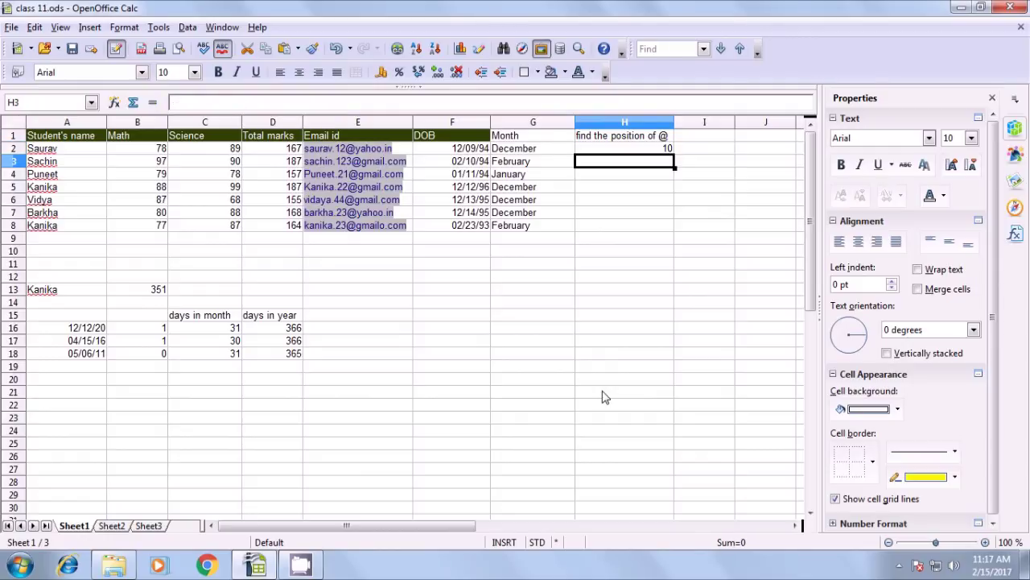
Fill the SEARCH formula down to H8 and check the copied @ positions in column H
{"action": "left_click", "coordinate": [648, 151]}
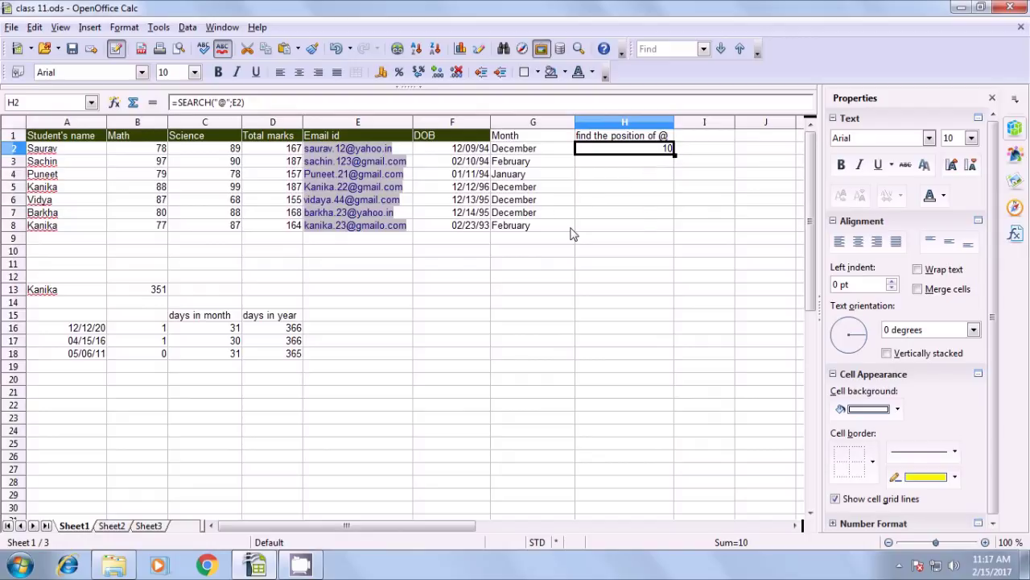
{"action": "left_click_drag", "start_coordinate": [675, 153], "coordinate": [675, 235]}
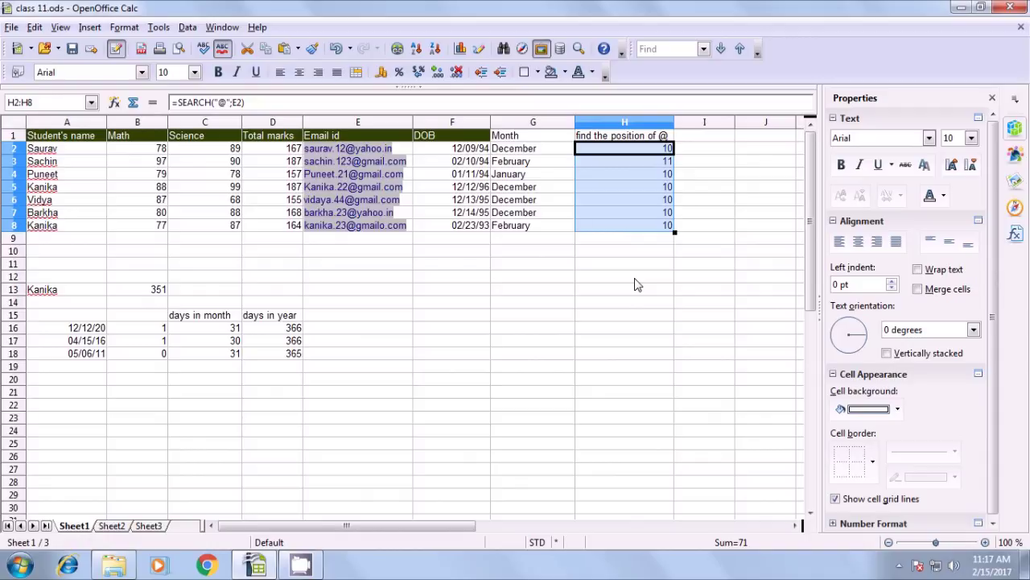
{"action": "left_click", "coordinate": [635, 283]}
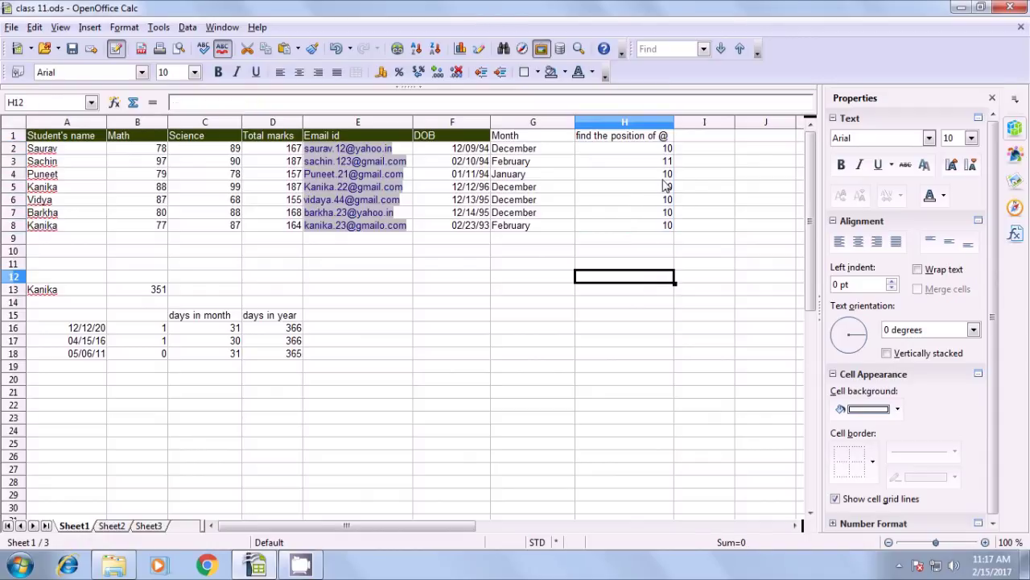
{"action": "left_click", "coordinate": [662, 164]}
{"action": "left_click", "coordinate": [661, 174]}
{"action": "left_click", "coordinate": [661, 187]}
{"action": "left_click", "coordinate": [662, 213]}
{"action": "left_click", "coordinate": [661, 225]}
{"action": "left_click", "coordinate": [651, 250]}
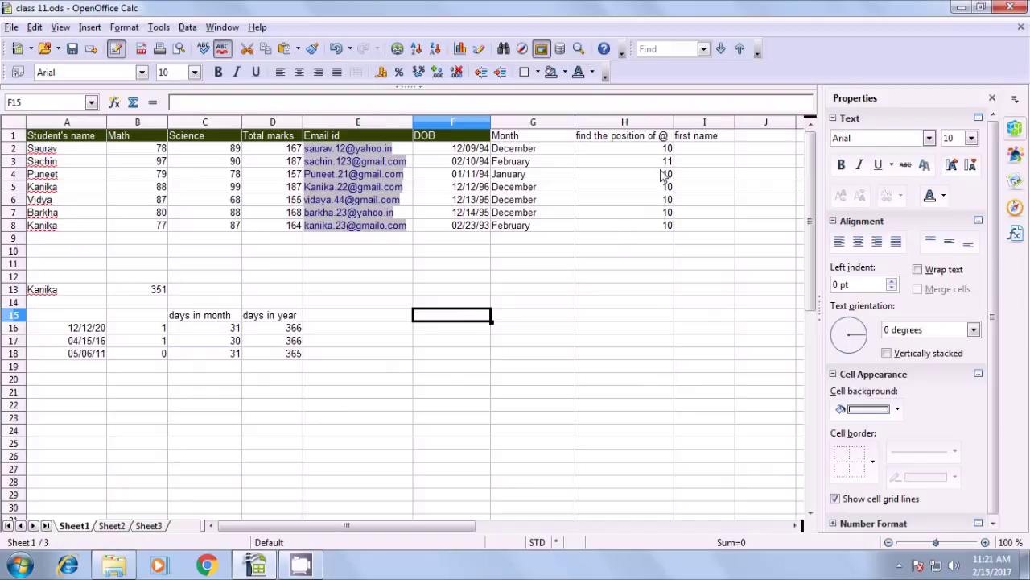
Enter =LEFT(E2;6) in I2 to extract 'saurav' from the first email
{"action": "left_click", "coordinate": [688, 153]}
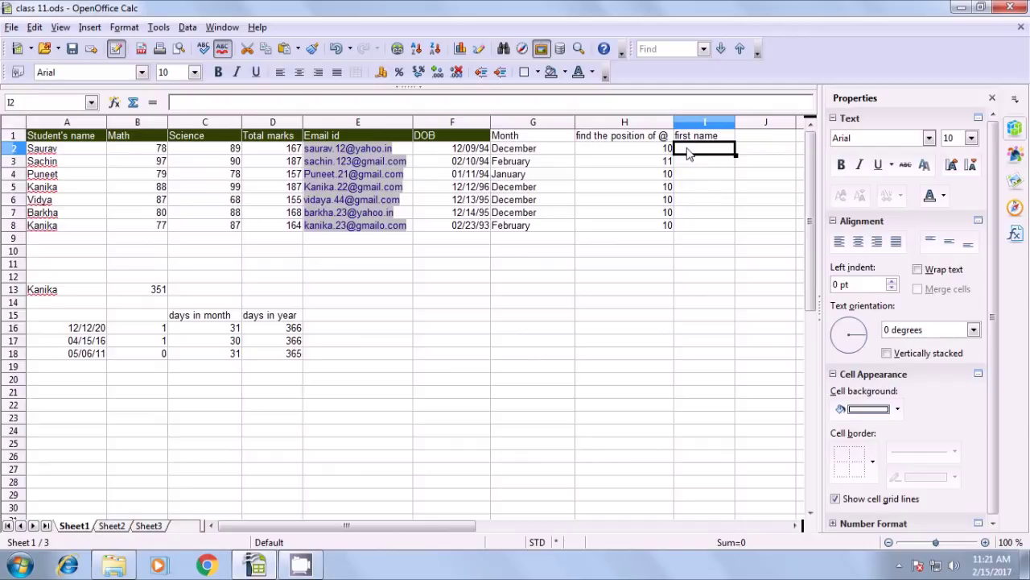
{"action": "type", "text": "=l"}
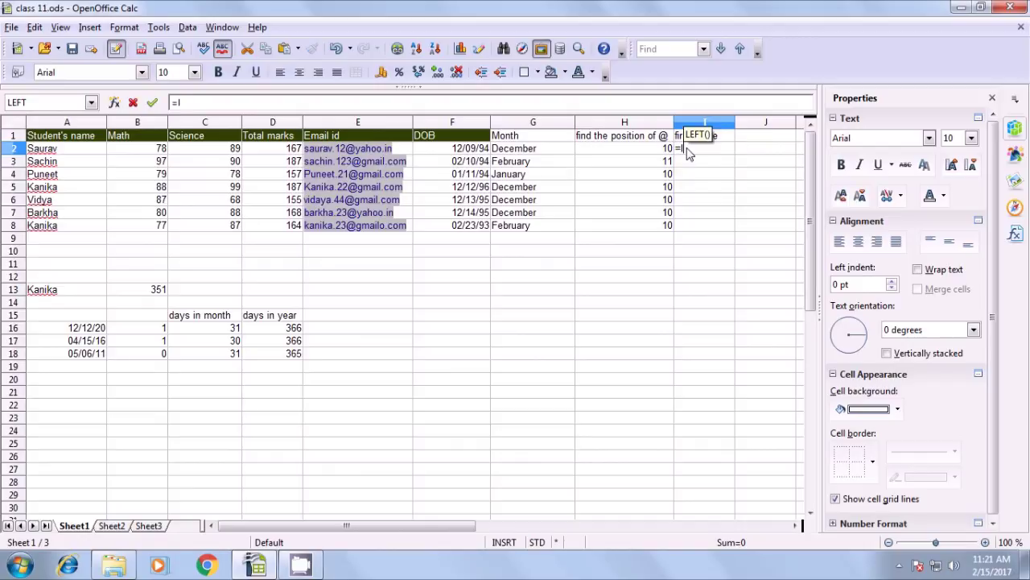
{"action": "type", "text": "eft("}
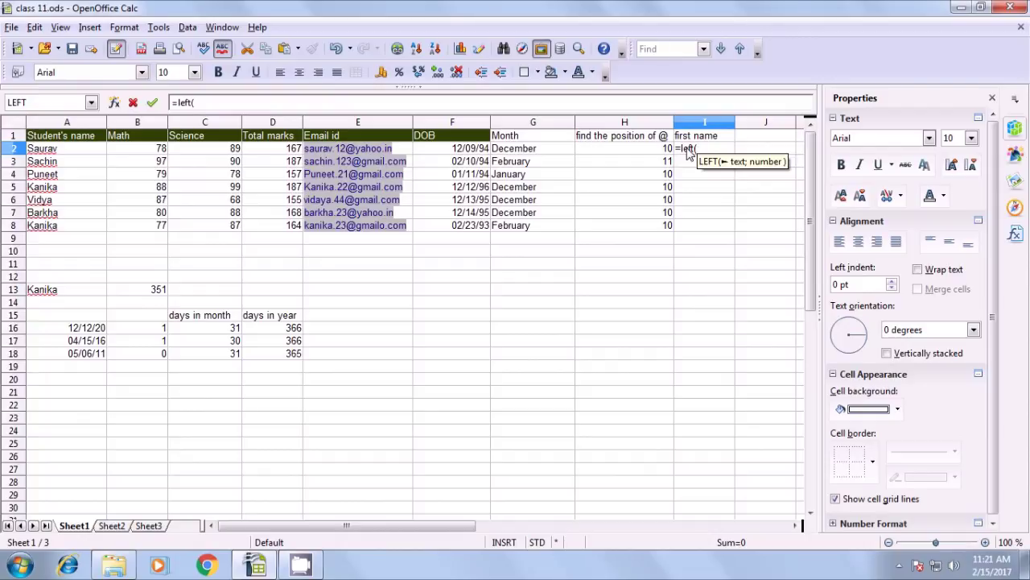
{"action": "left_click", "coordinate": [406, 153]}
{"action": "type", "text": ";"}
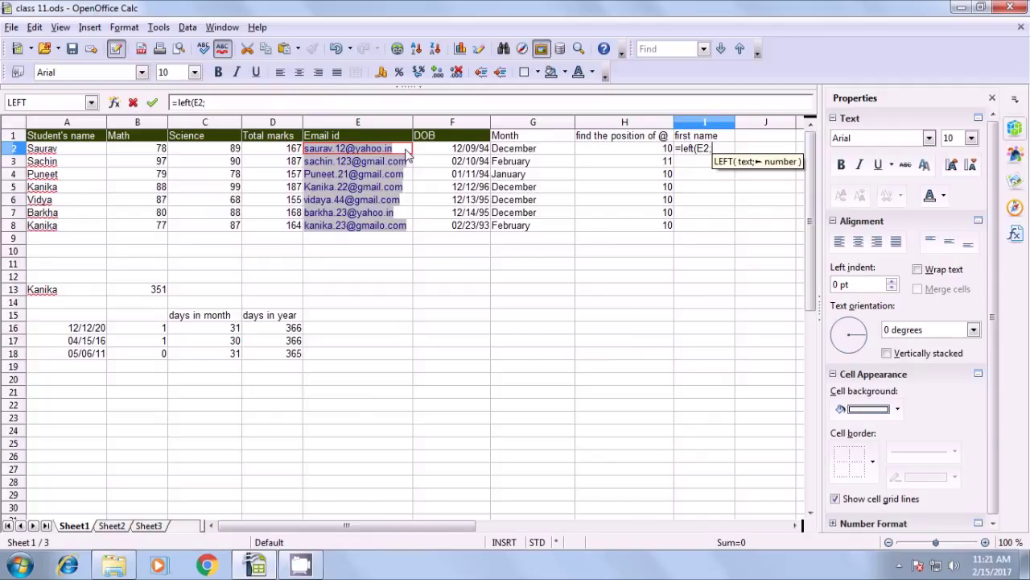
{"action": "type", "text": "6"}
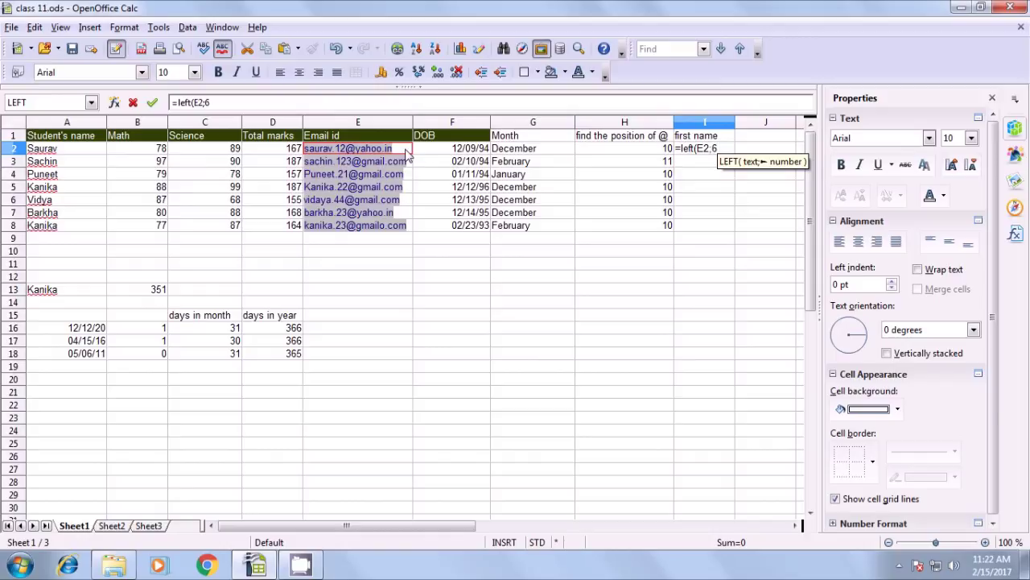
{"action": "type", "text": ")"}
{"action": "key", "text": "Return"}
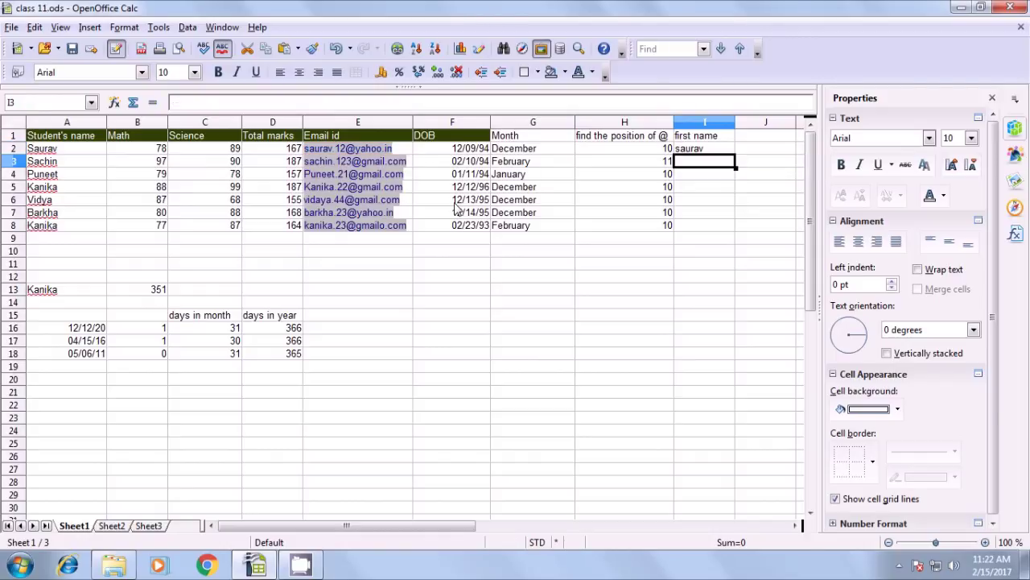
{"action": "left_click", "coordinate": [688, 151]}
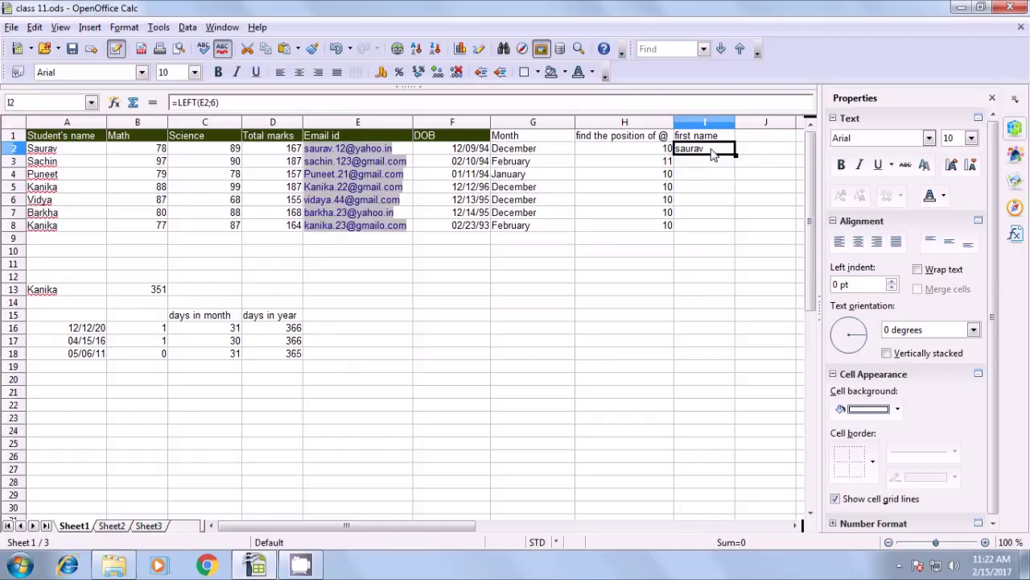
Replace I2's formula with =LEFT(E2;FIND(".";E2)-1) to take the name before the dot
{"action": "key", "text": "BackSpace"}
{"action": "type", "text": "="}
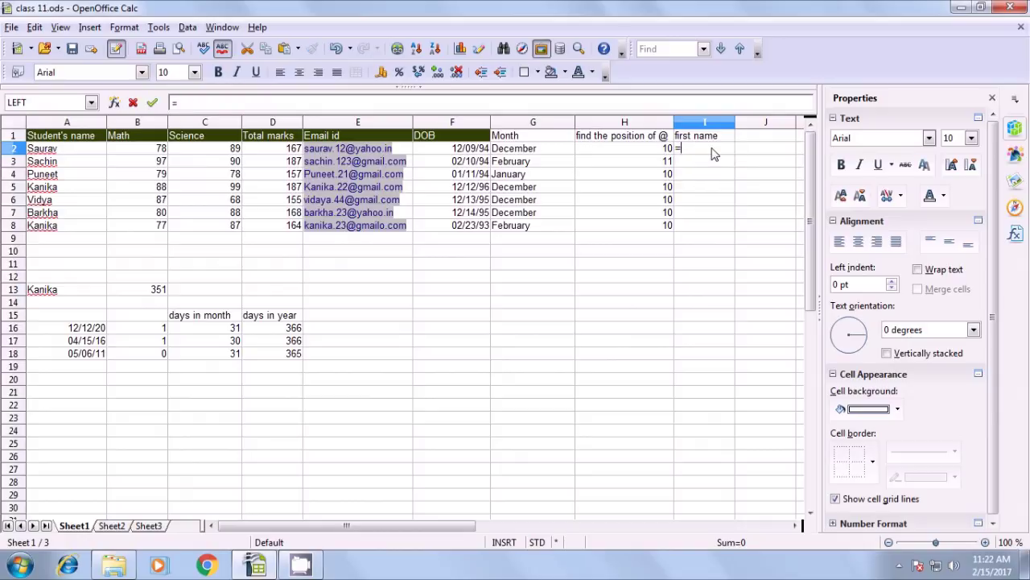
{"action": "type", "text": "left"}
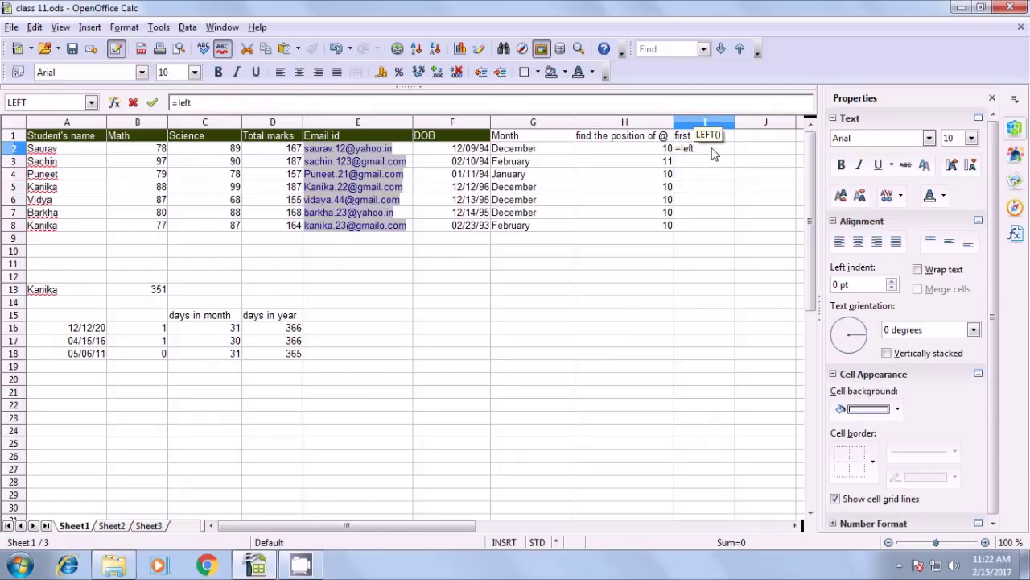
{"action": "type", "text": "("}
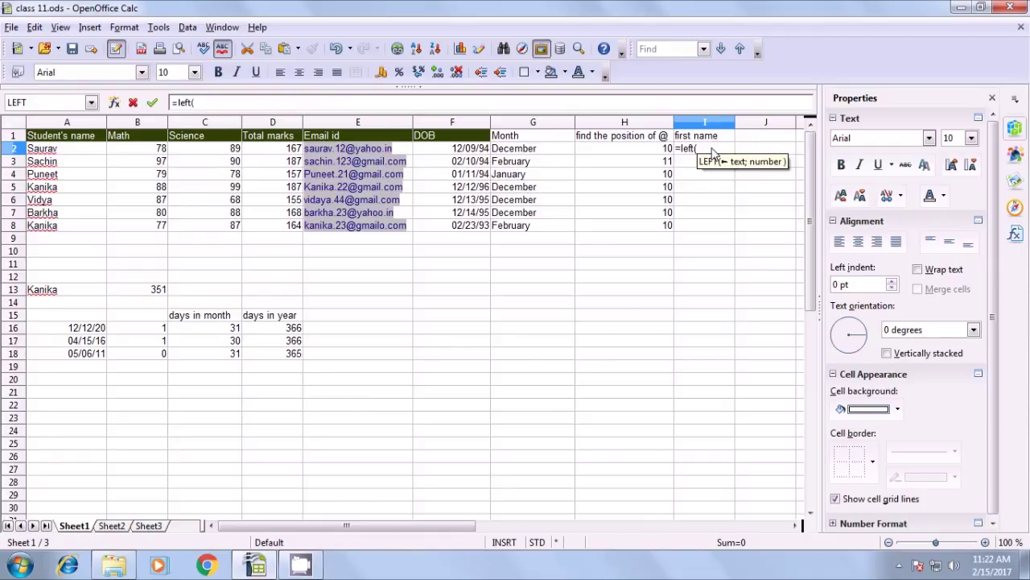
{"action": "left_click", "coordinate": [406, 153]}
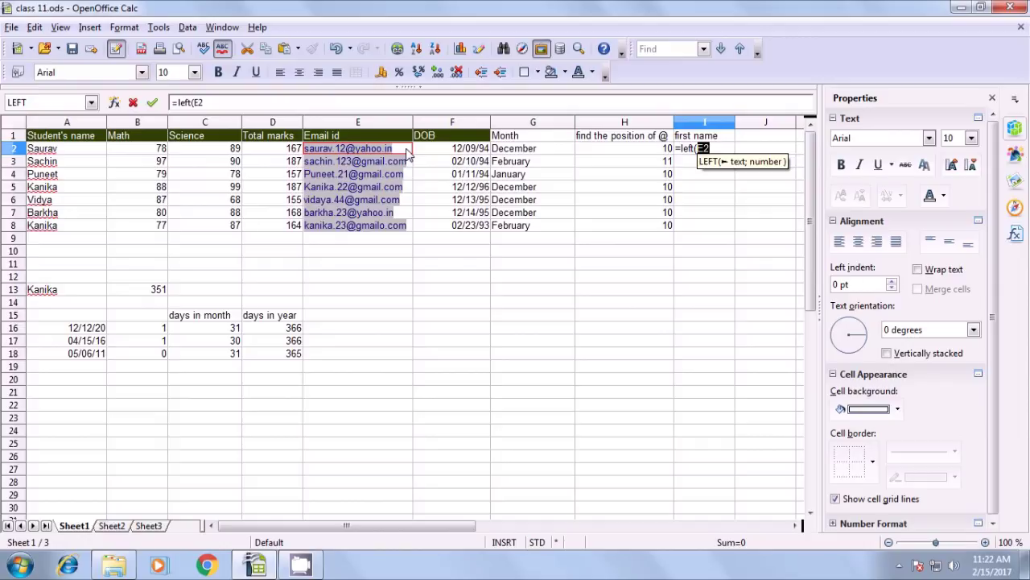
{"action": "type", "text": ";find"}
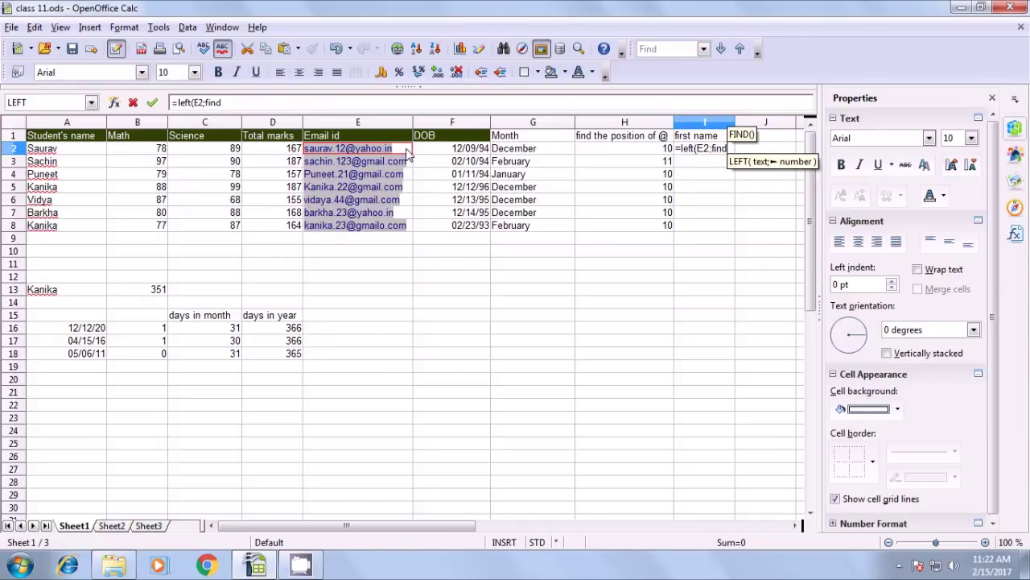
{"action": "type", "text": "("}
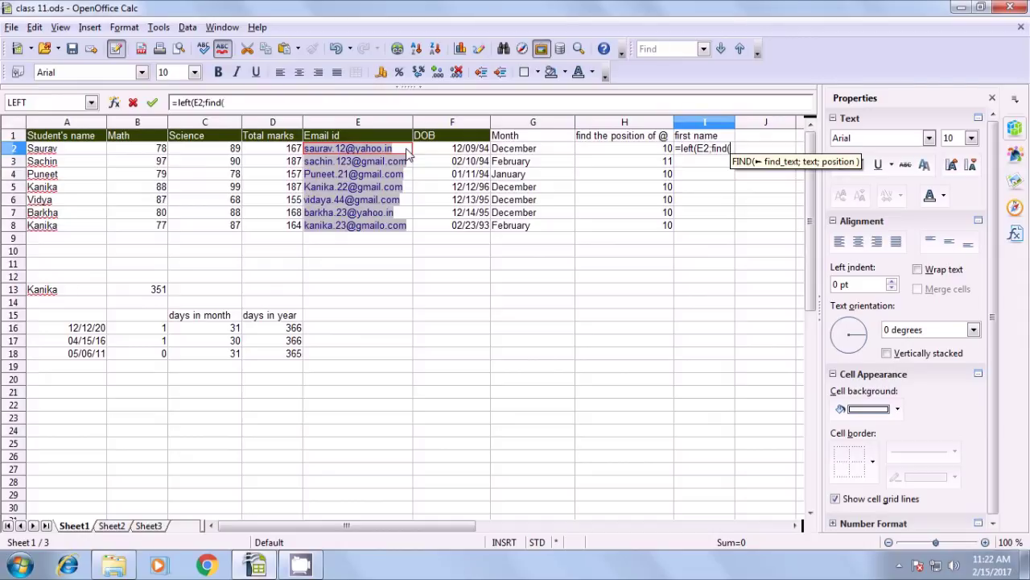
{"action": "type", "text": "\""}
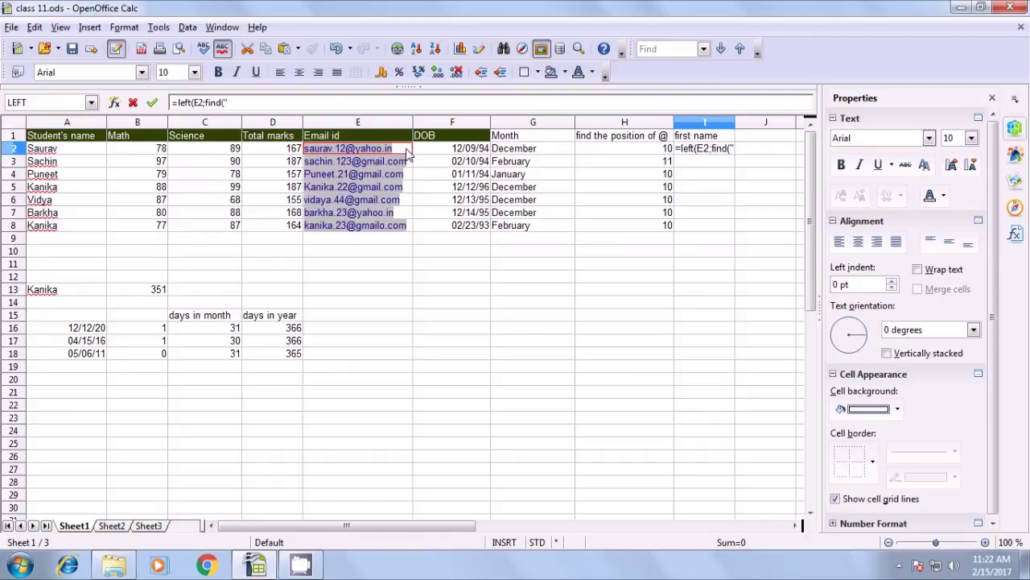
{"action": "type", "text": ".\";"}
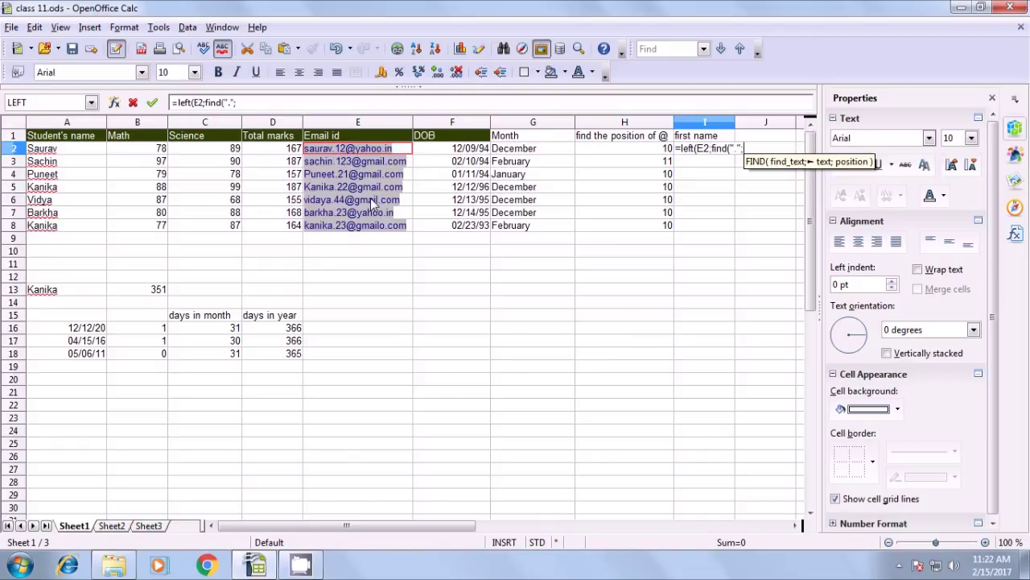
{"action": "left_click", "coordinate": [408, 150]}
{"action": "type", "text": ")-1"}
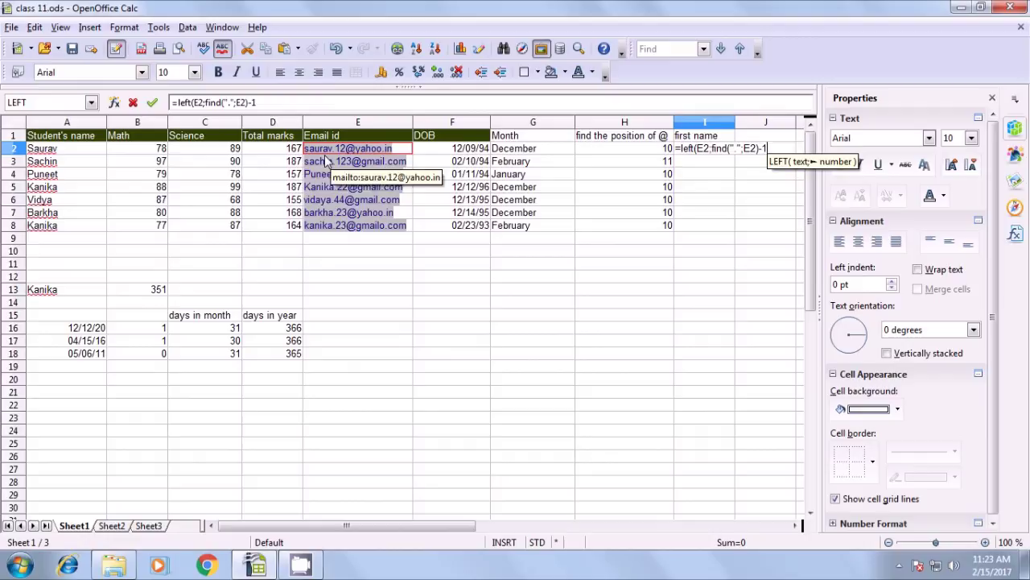
{"action": "type", "text": ")"}
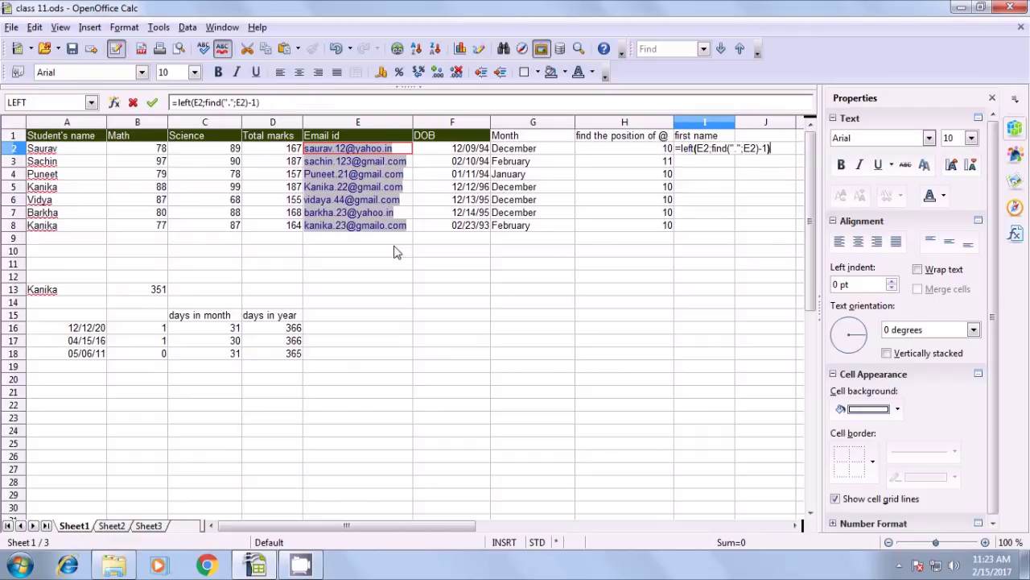
{"action": "key", "text": "Return"}
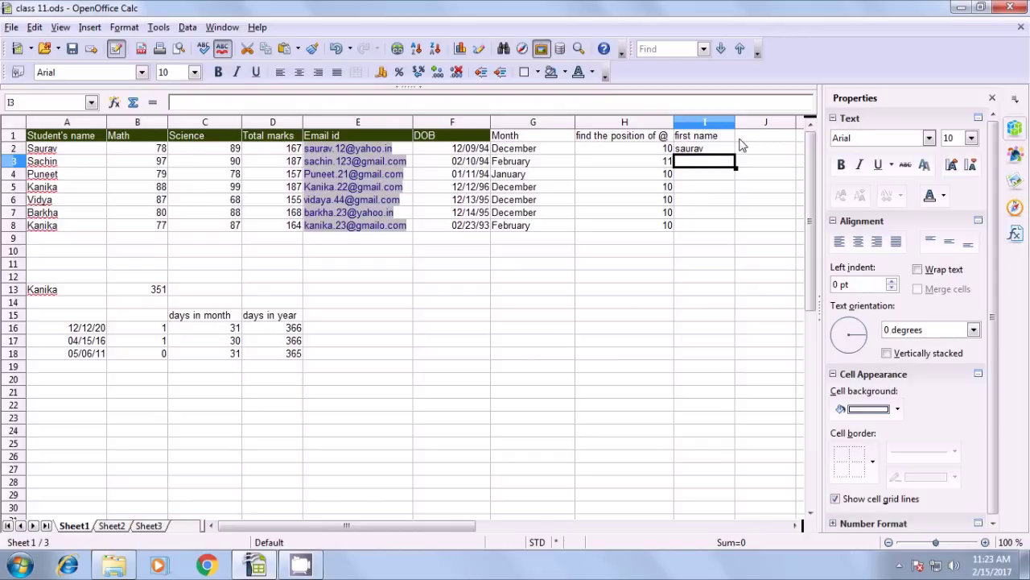
{"action": "left_click", "coordinate": [694, 151]}
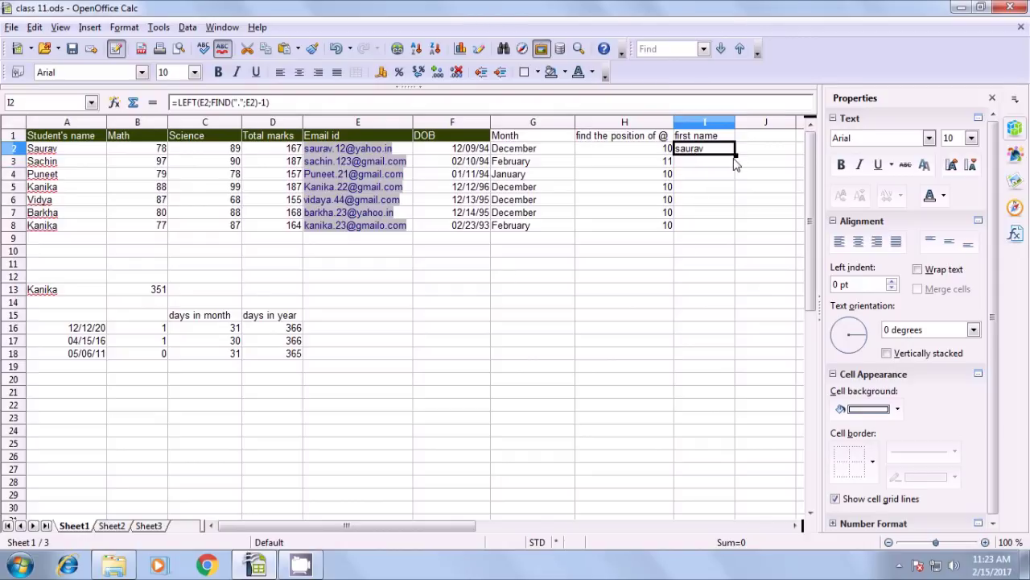
Fill I2's first-name formula down to I8, check each copy, then show Sheet2
{"action": "left_click_drag", "start_coordinate": [734, 160], "coordinate": [734, 233]}
{"action": "left_click", "coordinate": [714, 252]}
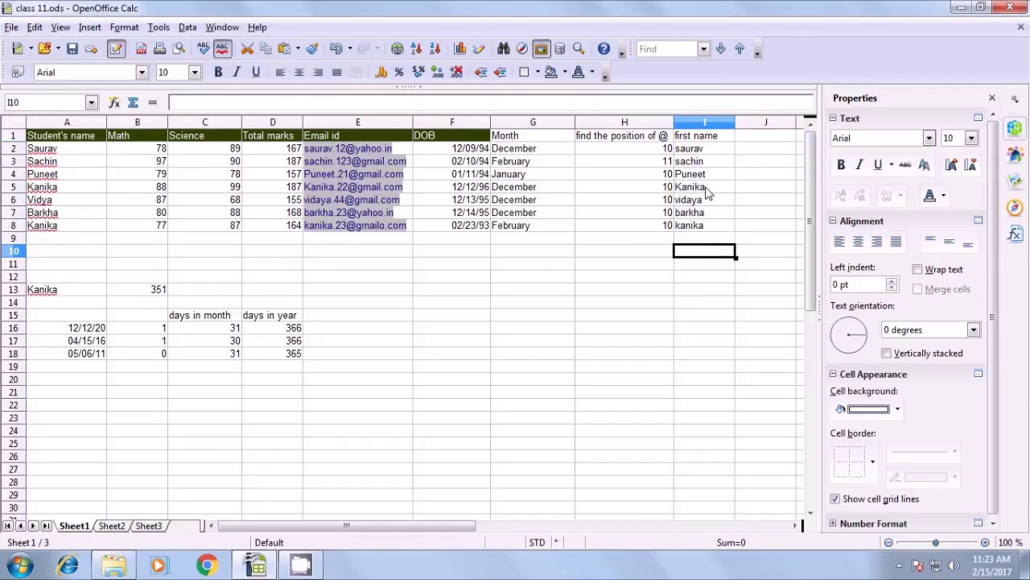
{"action": "left_click", "coordinate": [702, 152]}
{"action": "left_click", "coordinate": [701, 163]}
{"action": "left_click", "coordinate": [702, 174]}
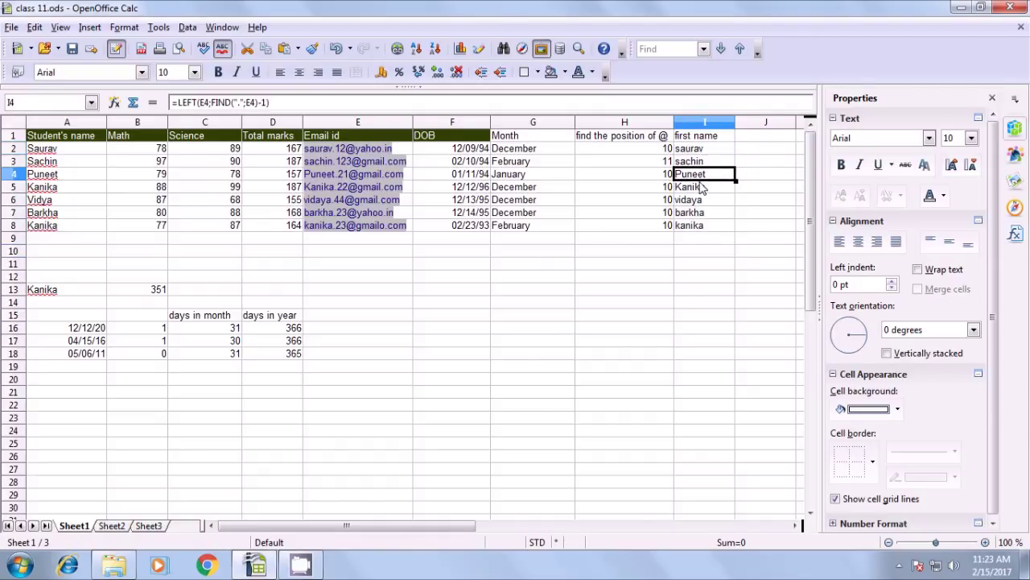
{"action": "left_click", "coordinate": [699, 190]}
{"action": "left_click", "coordinate": [697, 202]}
{"action": "left_click", "coordinate": [699, 213]}
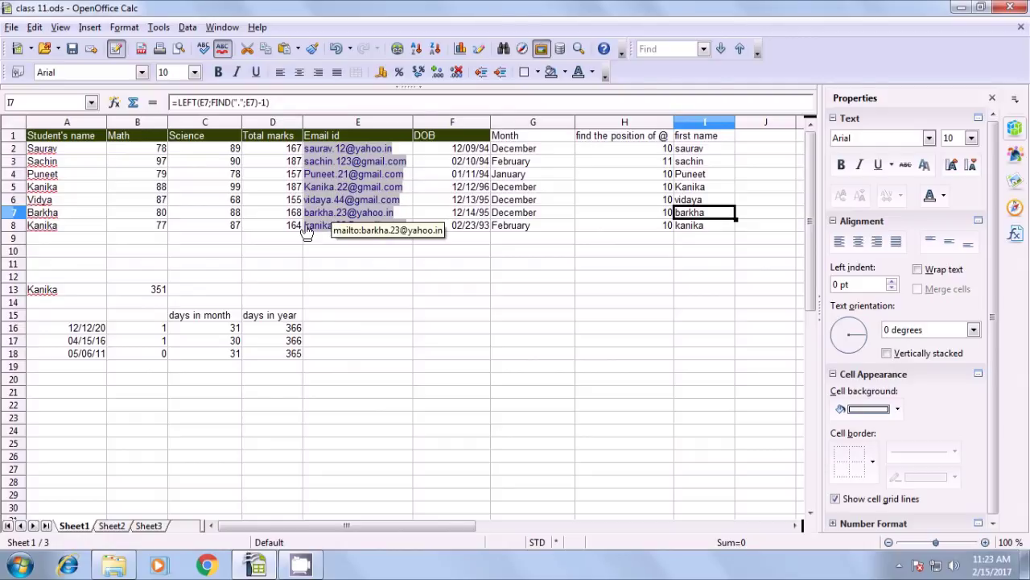
{"action": "left_click", "coordinate": [672, 266]}
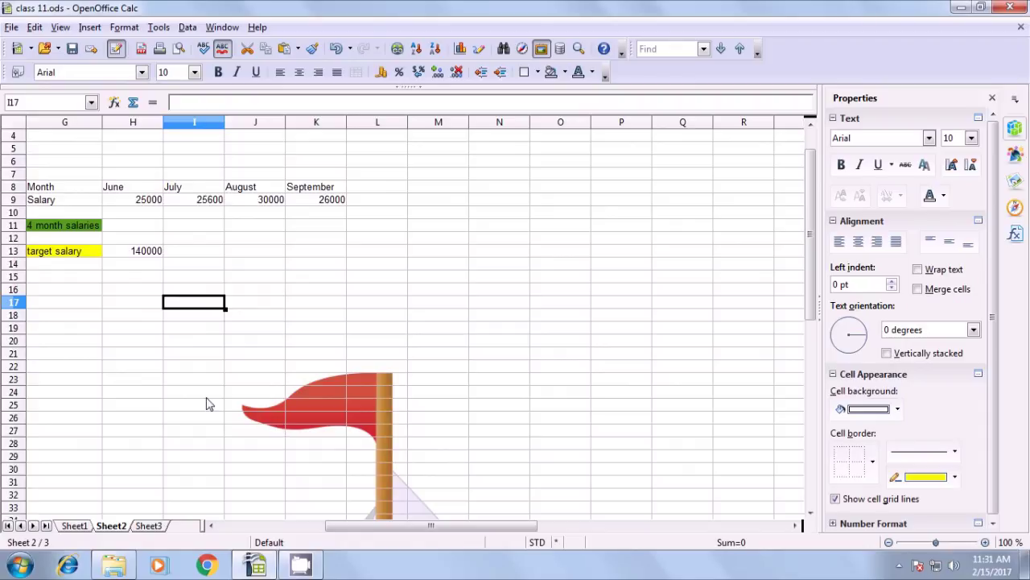
{"action": "left_click_drag", "start_coordinate": [60, 192], "coordinate": [320, 255]}
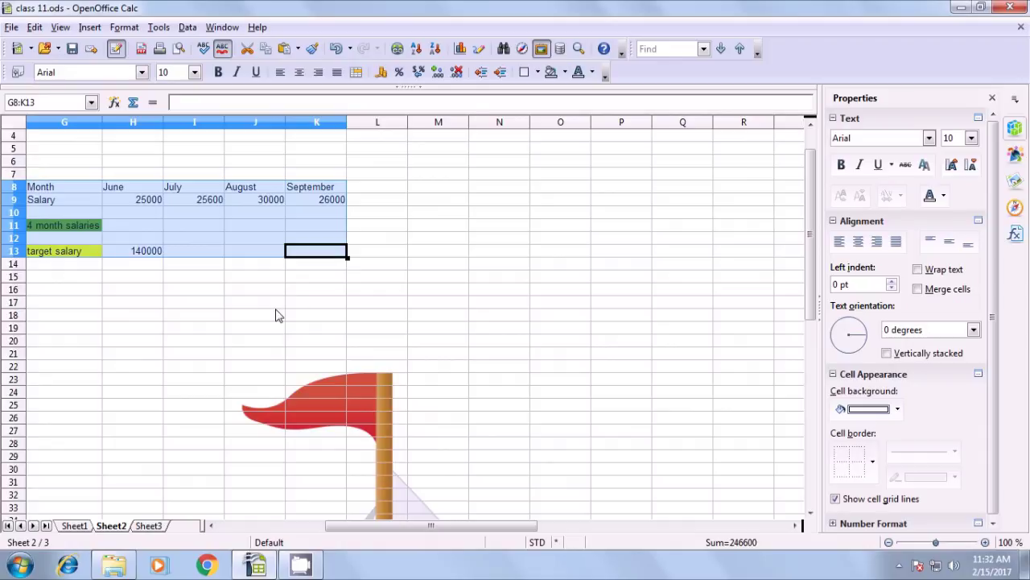
{"action": "left_click", "coordinate": [235, 315]}
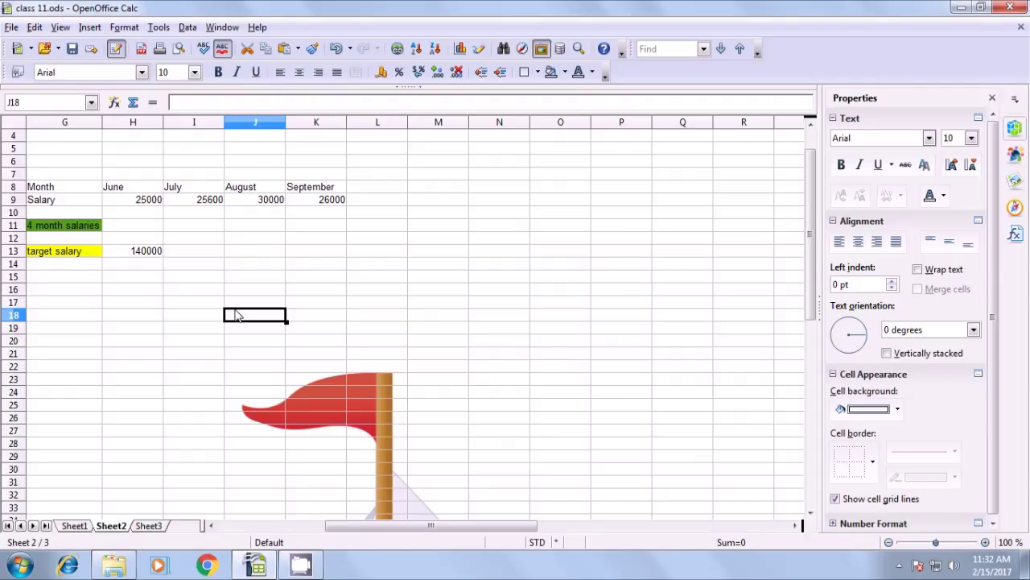
{"action": "left_click", "coordinate": [53, 201]}
{"action": "left_click", "coordinate": [57, 188]}
{"action": "left_click", "coordinate": [117, 188]}
{"action": "left_click", "coordinate": [193, 189]}
{"action": "left_click", "coordinate": [252, 191]}
{"action": "left_click", "coordinate": [304, 191]}
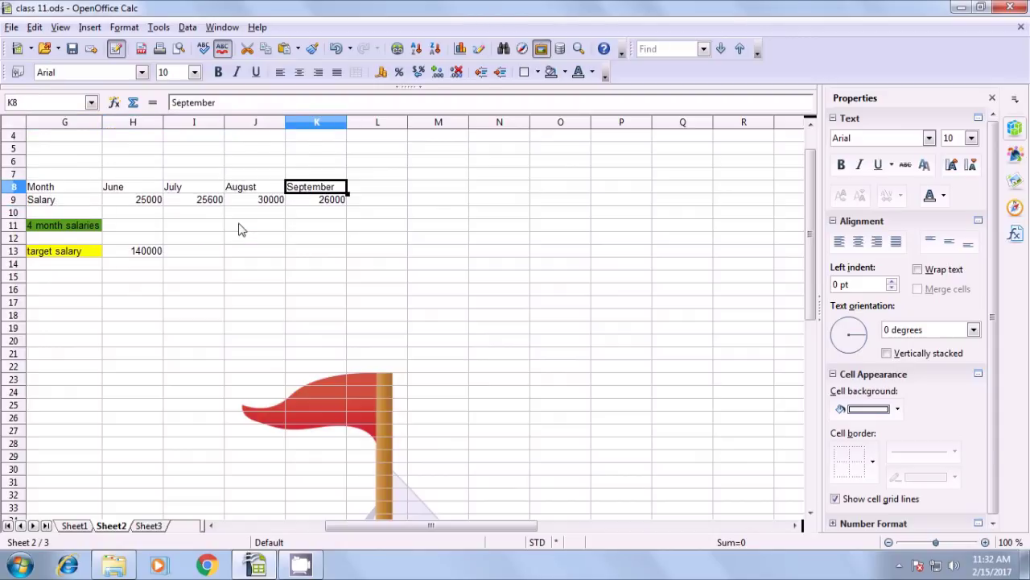
{"action": "left_click", "coordinate": [59, 203]}
{"action": "left_click", "coordinate": [131, 201]}
{"action": "left_click", "coordinate": [233, 202]}
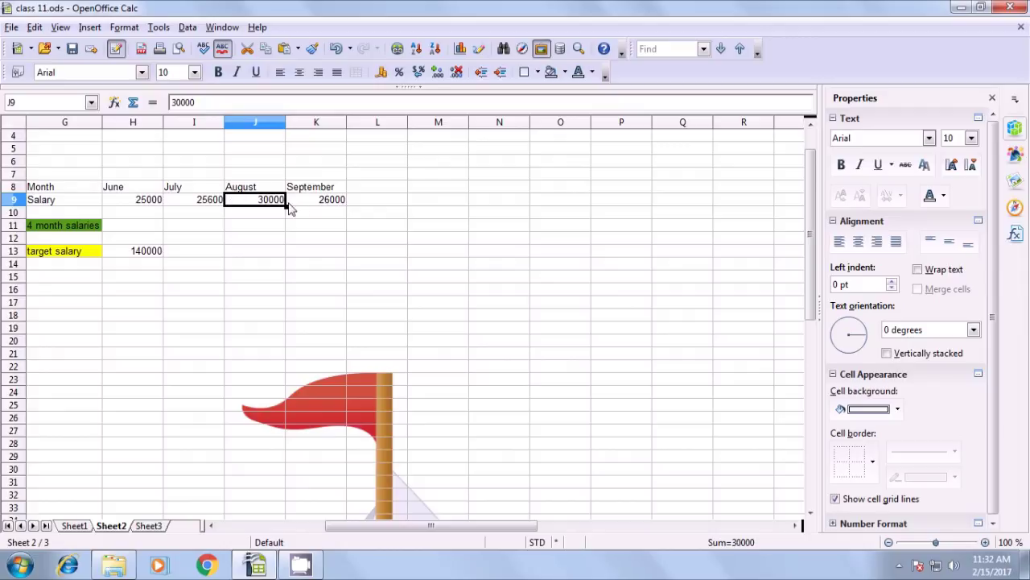
{"action": "left_click", "coordinate": [315, 201]}
{"action": "left_click", "coordinate": [204, 211]}
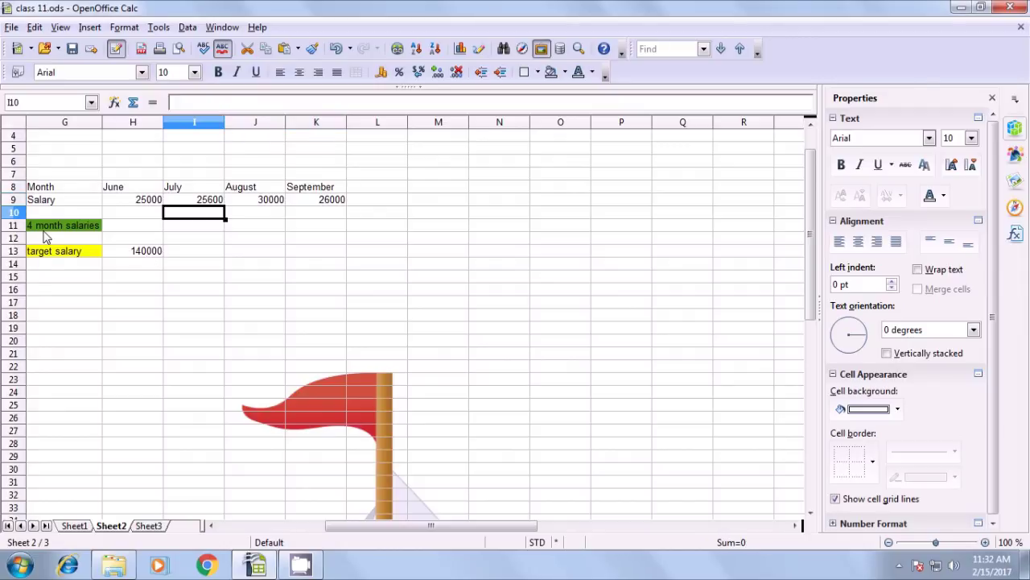
{"action": "left_click", "coordinate": [46, 228]}
{"action": "left_click", "coordinate": [135, 228]}
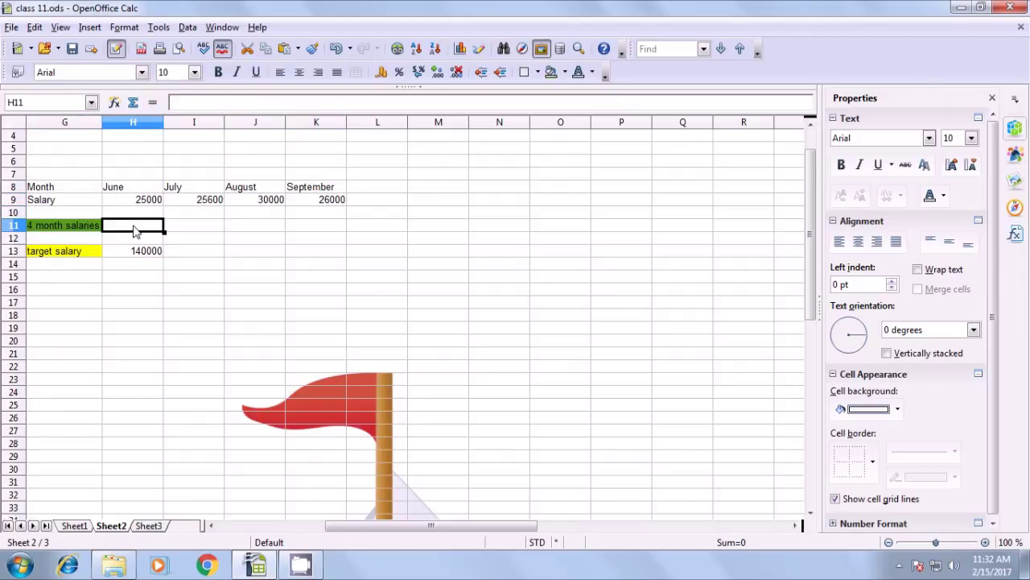
{"action": "left_click", "coordinate": [79, 255]}
{"action": "left_click", "coordinate": [143, 253]}
{"action": "left_click", "coordinate": [134, 228]}
Total June–September salaries in H11 with =SUM(H9:K9) and compare 106600 against the 140000 target
{"action": "type", "text": "="}
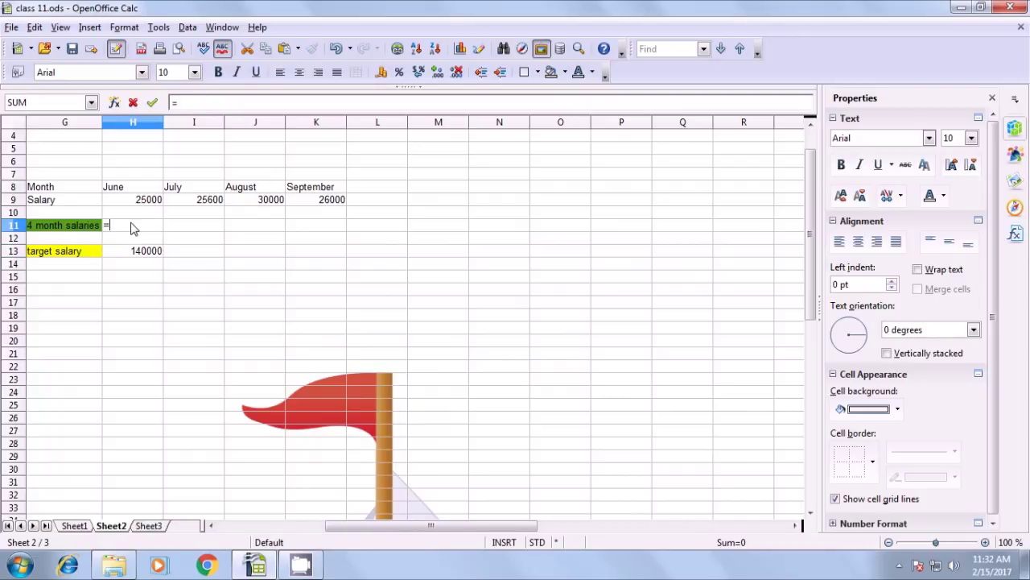
{"action": "type", "text": "sum("}
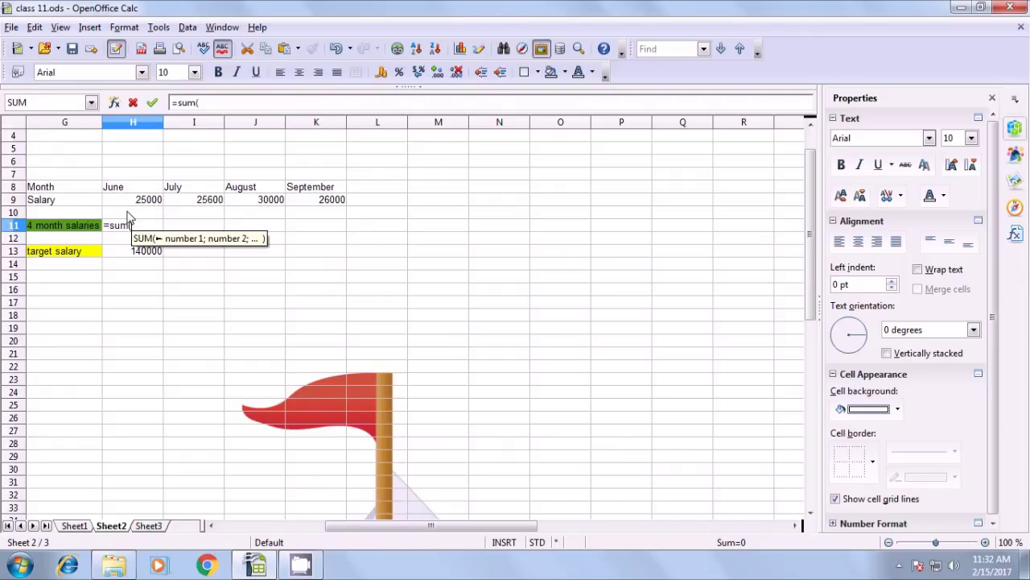
{"action": "left_click_drag", "start_coordinate": [139, 202], "coordinate": [321, 203]}
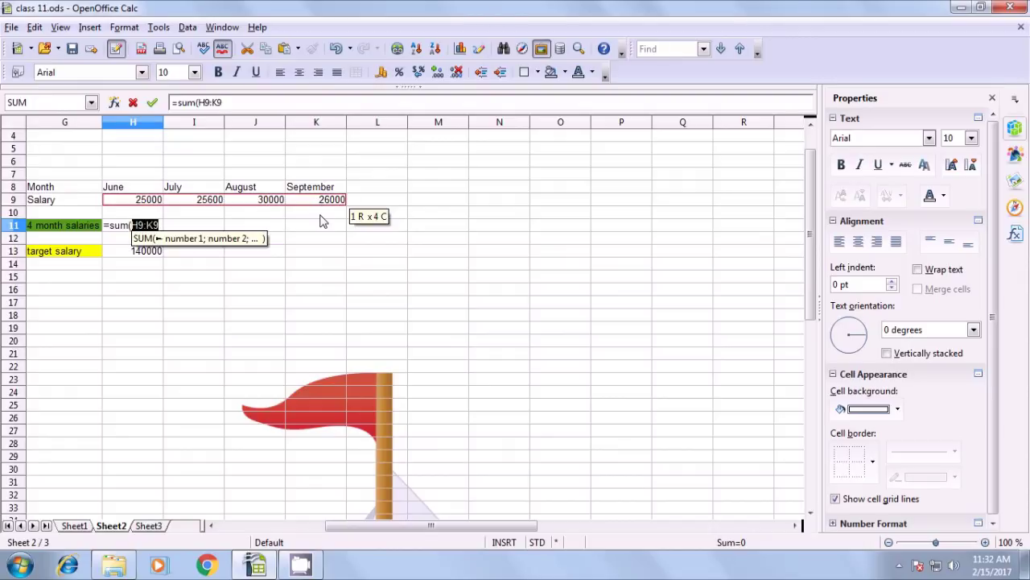
{"action": "type", "text": ")"}
{"action": "key", "text": "Return"}
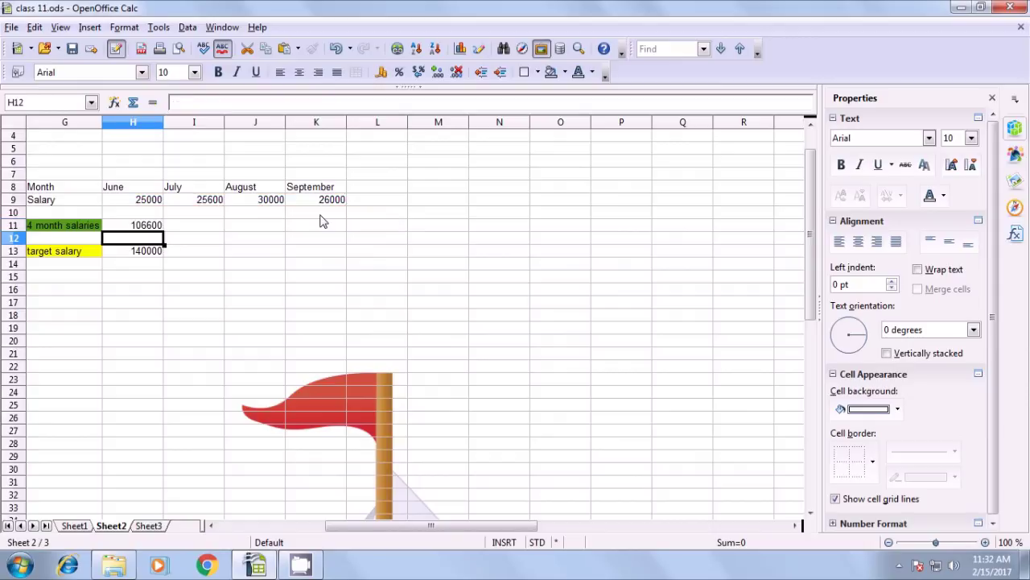
{"action": "left_click", "coordinate": [138, 229]}
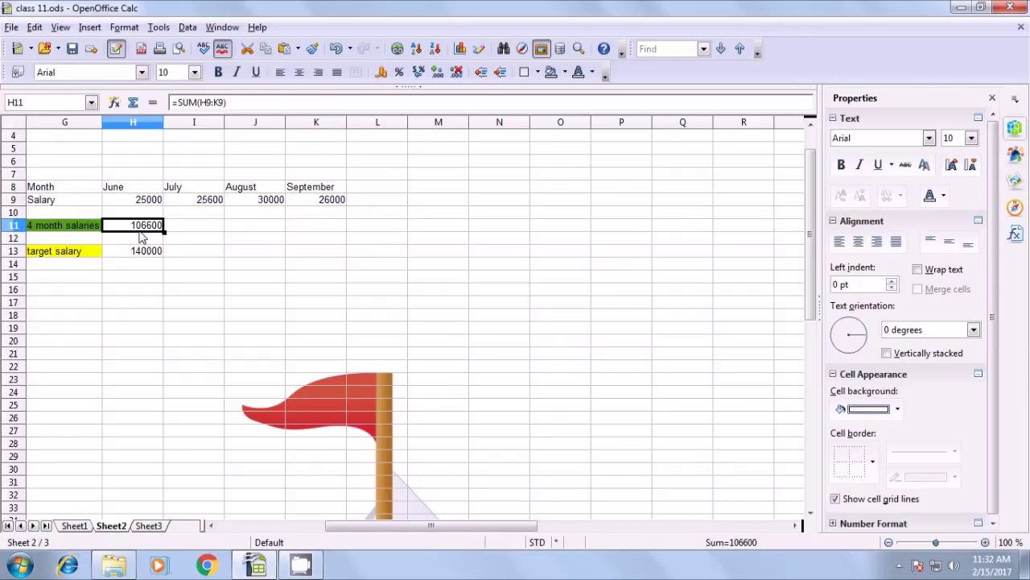
{"action": "left_click", "coordinate": [138, 256]}
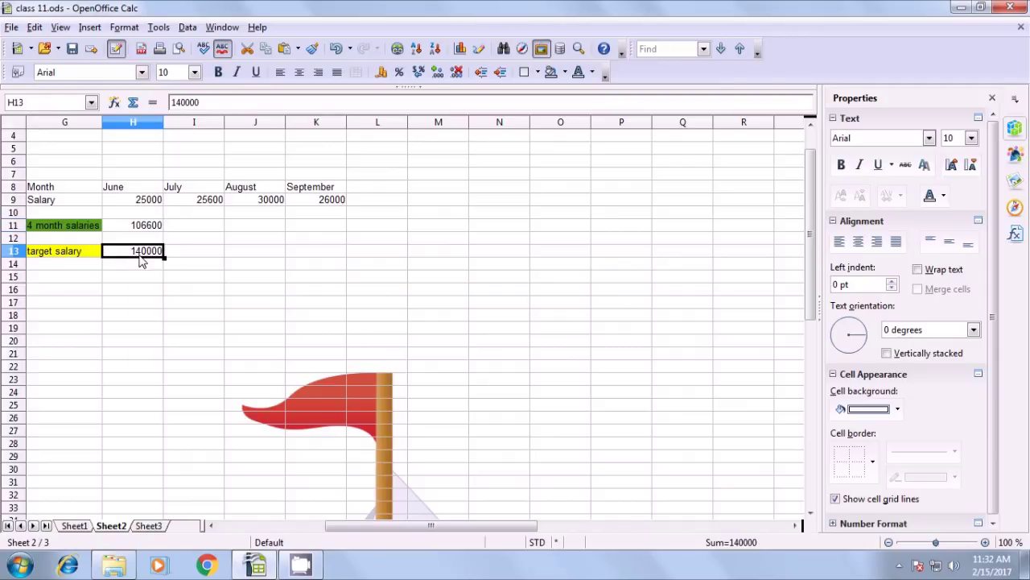
{"action": "left_click", "coordinate": [142, 227]}
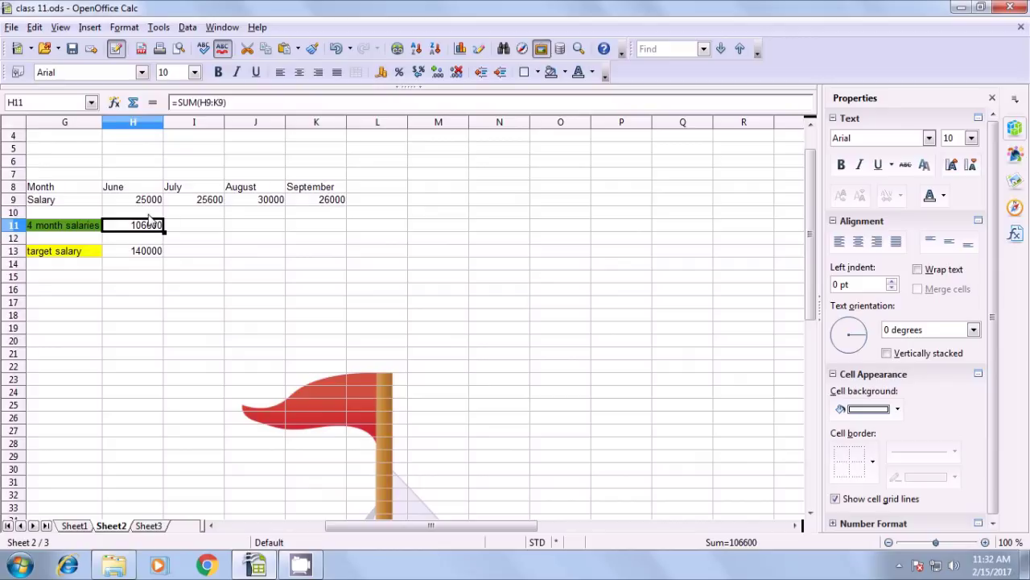
{"action": "left_click", "coordinate": [138, 255]}
{"action": "left_click", "coordinate": [144, 227]}
Use Solver to make H11 equal 140000 by changing H9:I9, and keep the result
{"action": "left_click", "coordinate": [157, 28]}
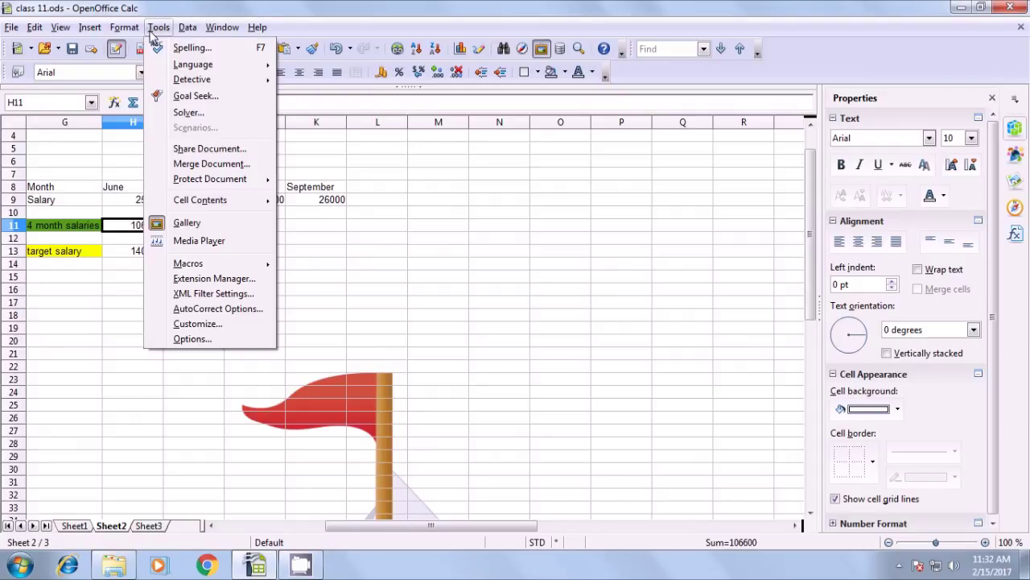
{"action": "left_click", "coordinate": [190, 116]}
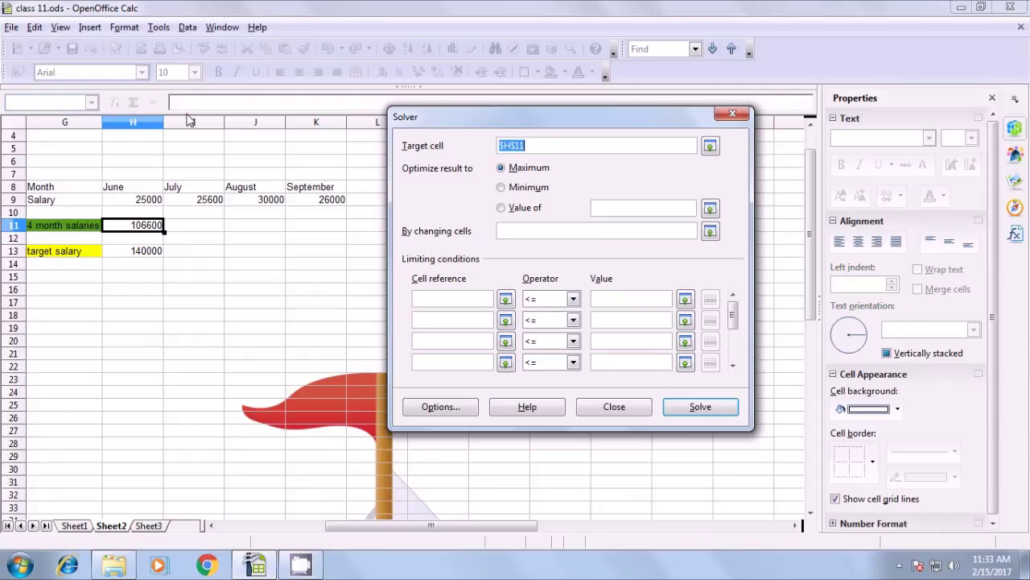
{"action": "left_click", "coordinate": [500, 209]}
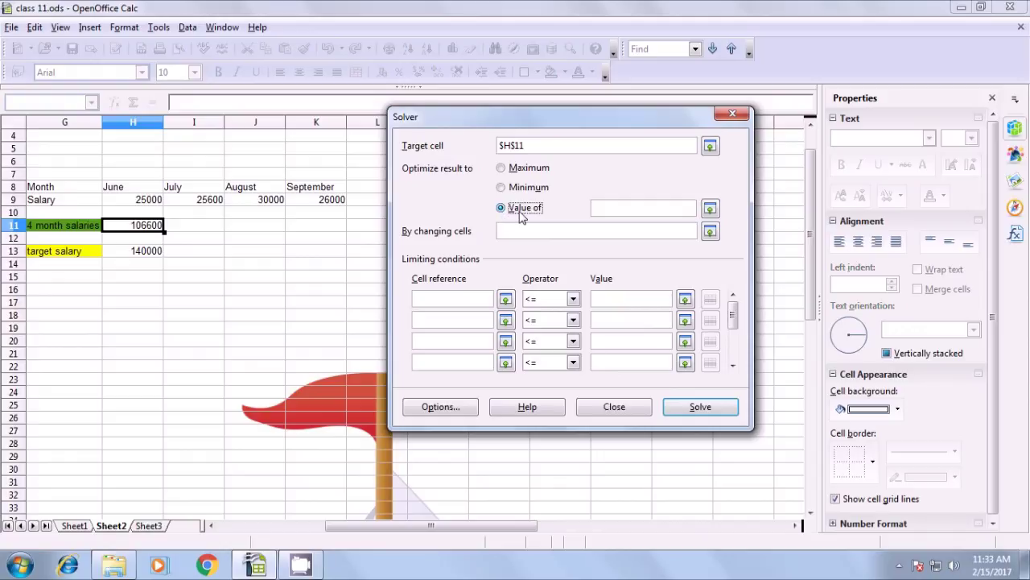
{"action": "left_click", "coordinate": [600, 208]}
{"action": "type", "text": "14"}
{"action": "type", "text": "0000"}
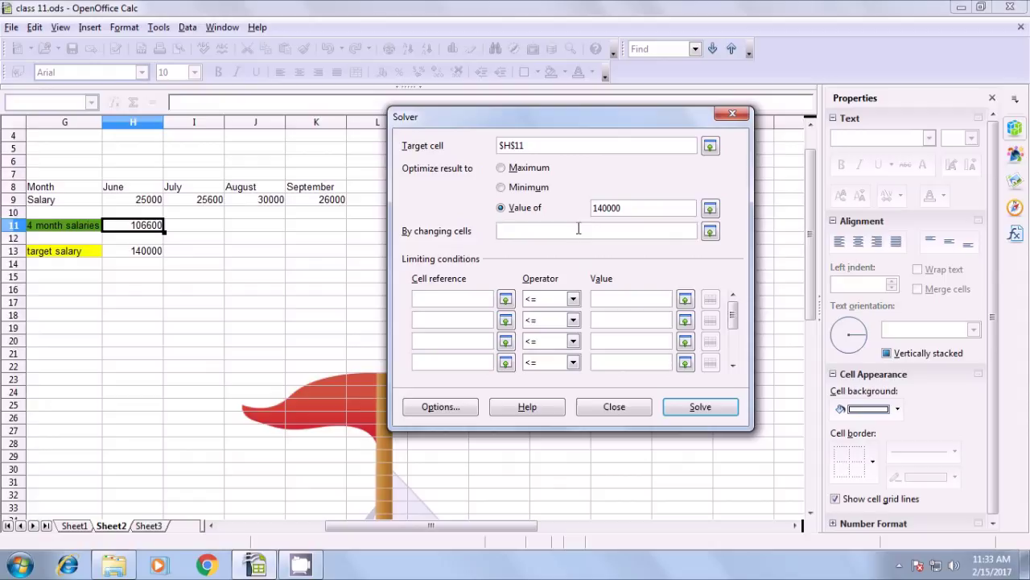
{"action": "left_click", "coordinate": [509, 232]}
{"action": "left_click_drag", "start_coordinate": [134, 206], "coordinate": [216, 208]}
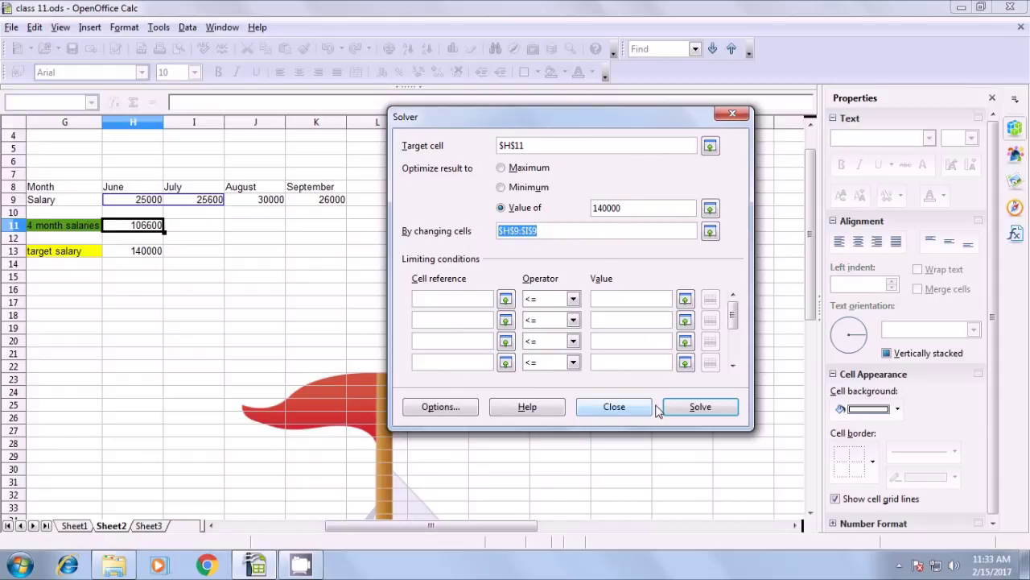
{"action": "left_click", "coordinate": [700, 408]}
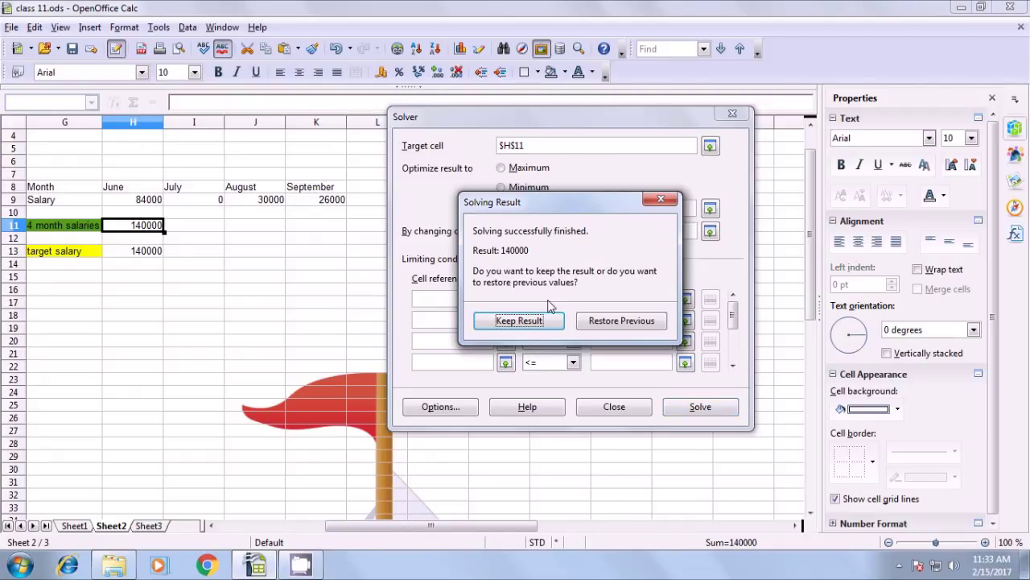
{"action": "left_click", "coordinate": [509, 321]}
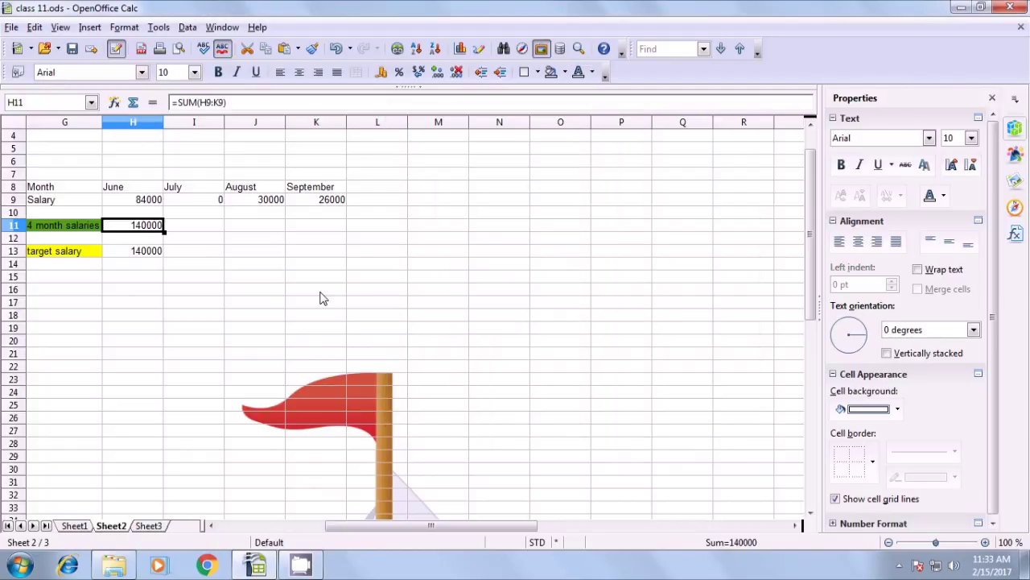
Check June 84000, July 0 and the 140000 total, then return to Sheet1
{"action": "left_click", "coordinate": [262, 302]}
{"action": "left_click", "coordinate": [56, 213]}
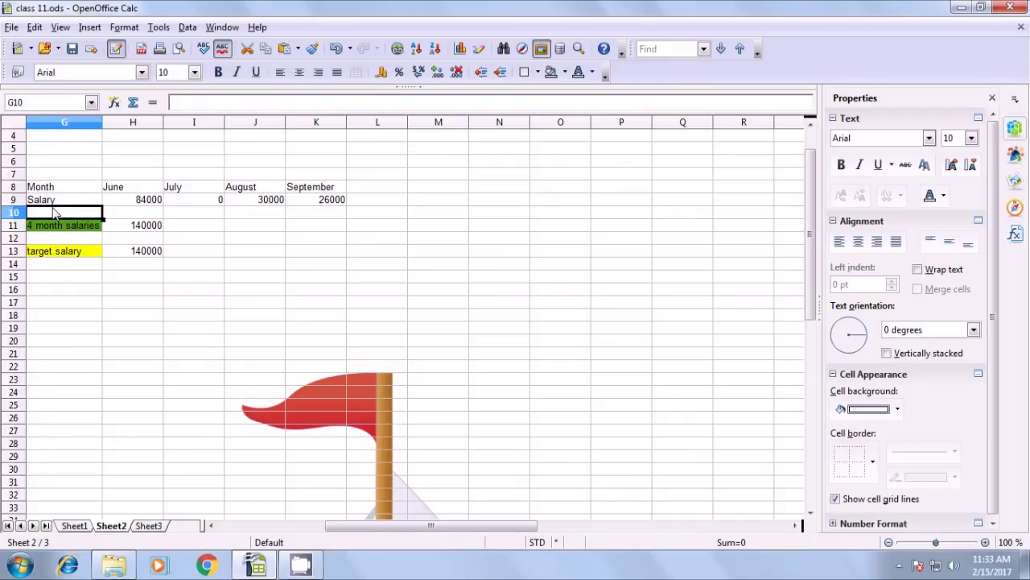
{"action": "left_click", "coordinate": [152, 207]}
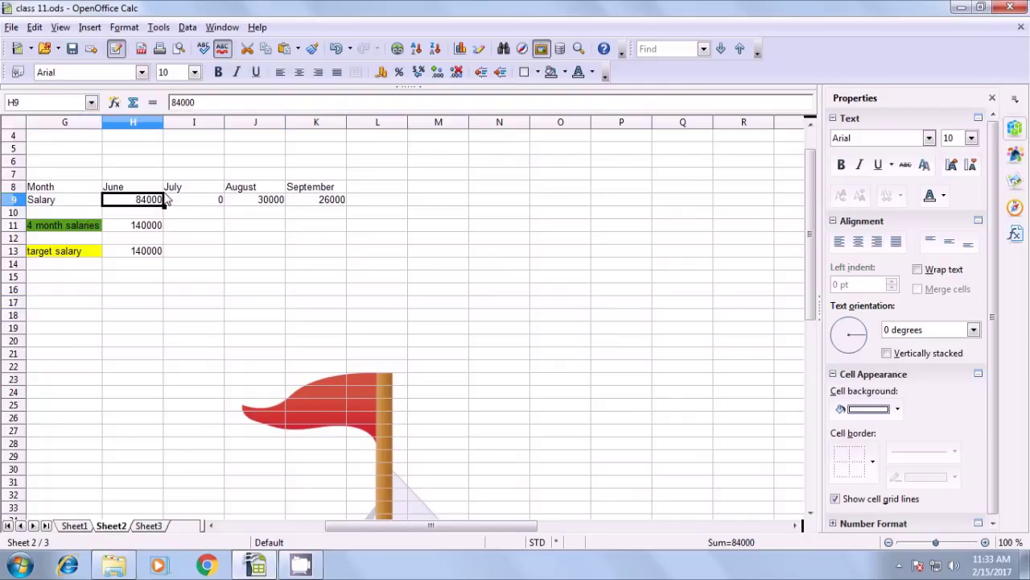
{"action": "left_click", "coordinate": [197, 206]}
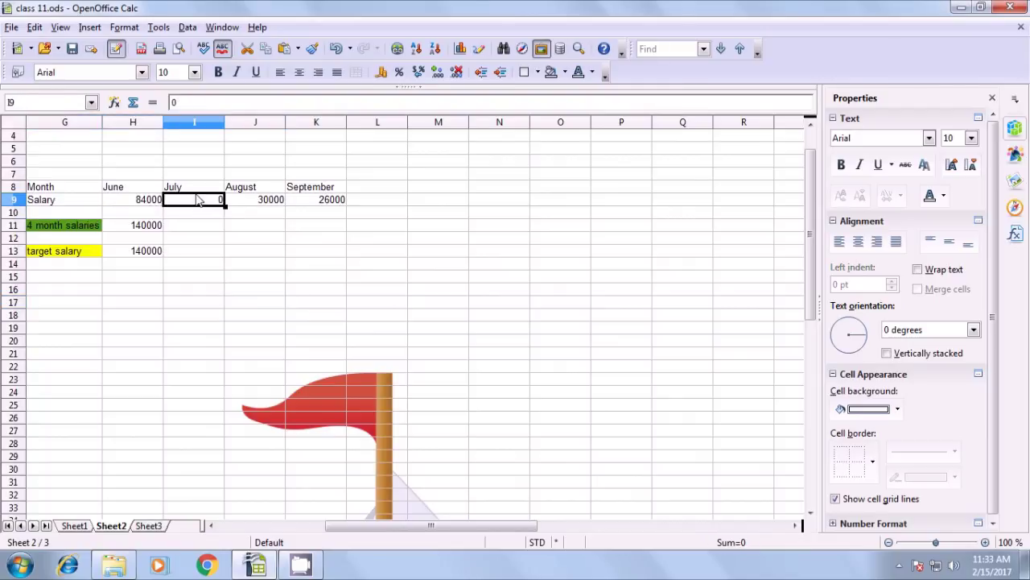
{"action": "left_click", "coordinate": [137, 231]}
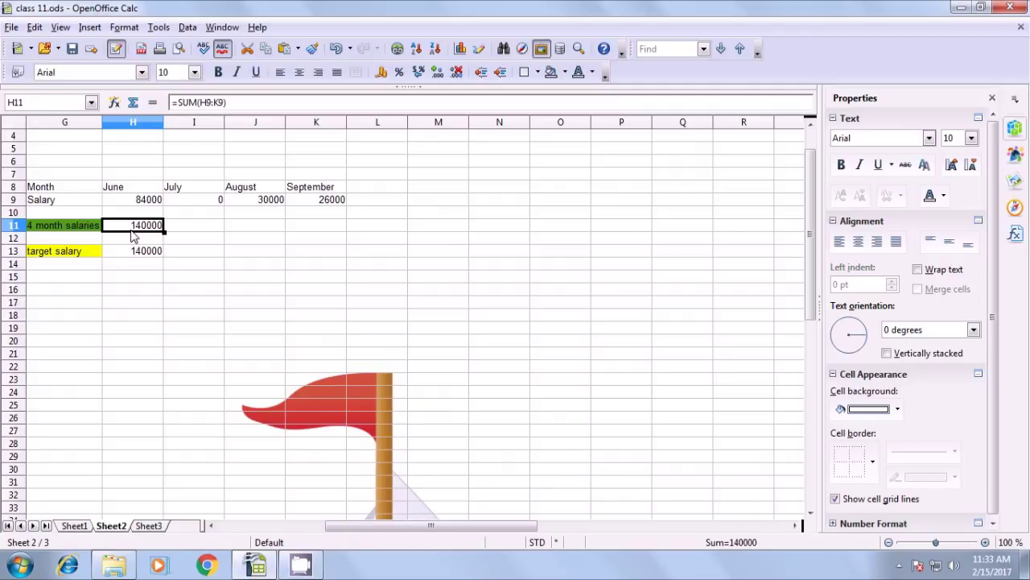
{"action": "left_click", "coordinate": [247, 256]}
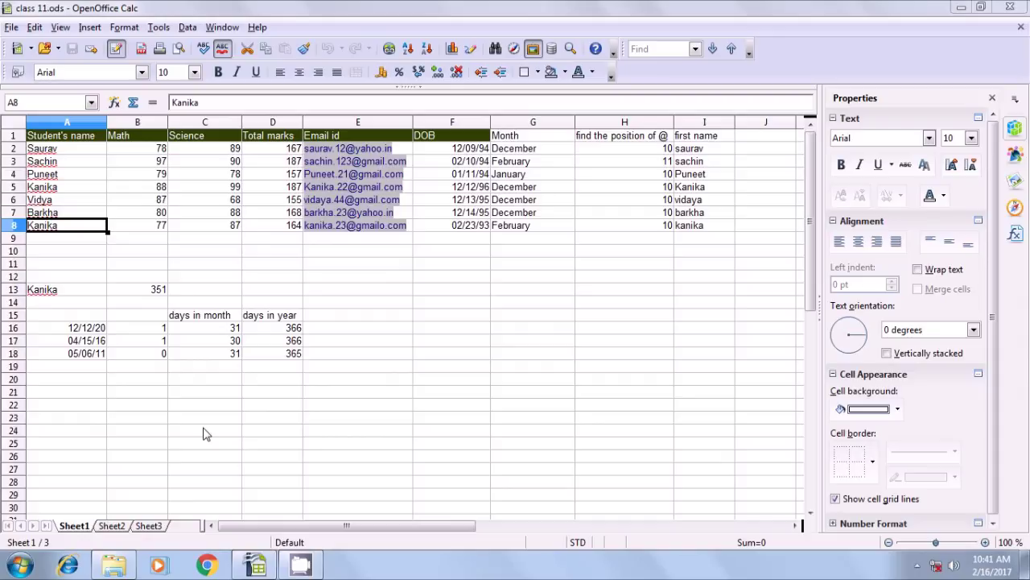
Enter =COUNTIF(A2:A8;A13) in A21 to count how often Kanika appears
{"action": "left_click", "coordinate": [88, 395]}
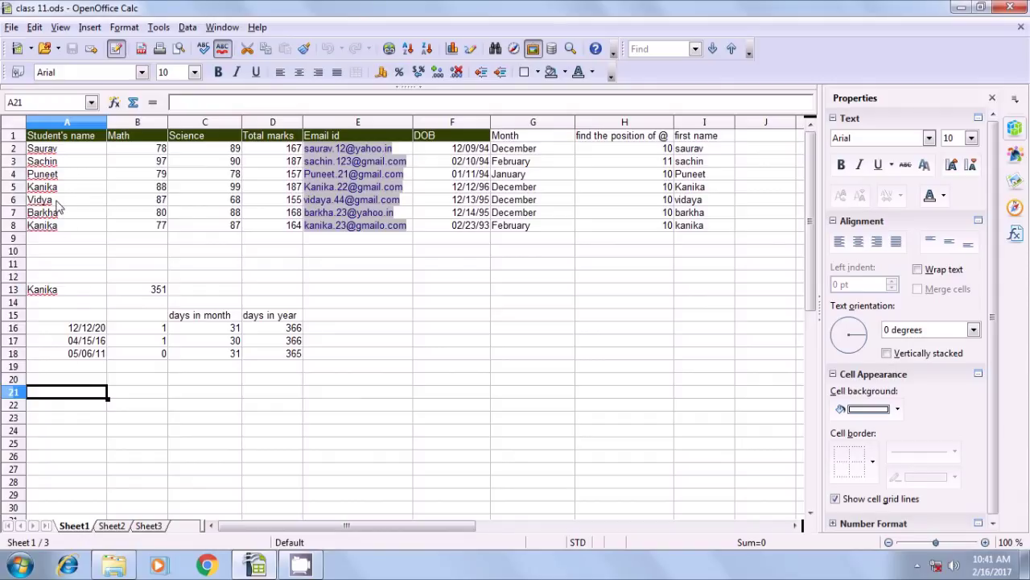
{"action": "left_click", "coordinate": [45, 291]}
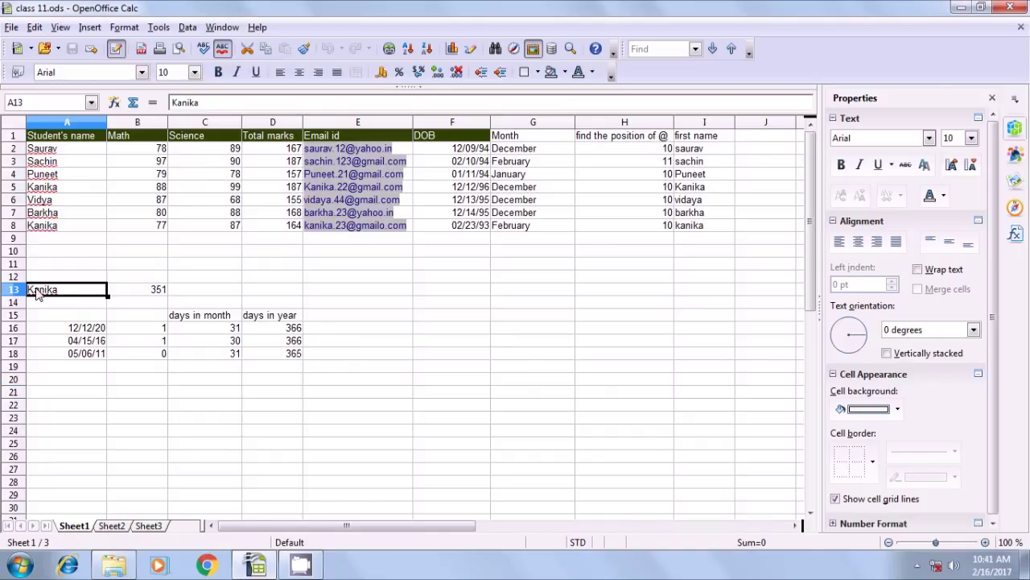
{"action": "left_click", "coordinate": [56, 396]}
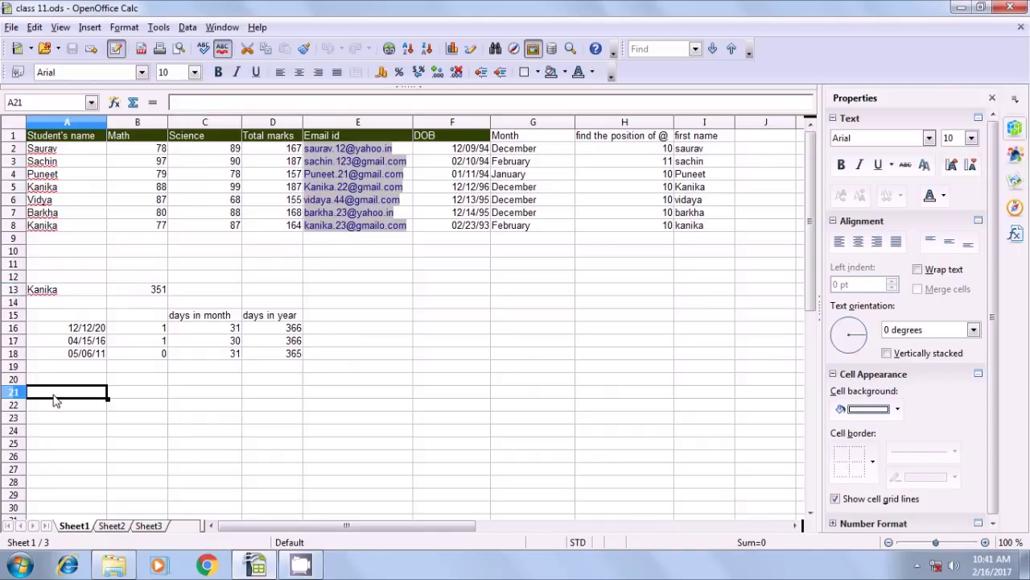
{"action": "type", "text": "="}
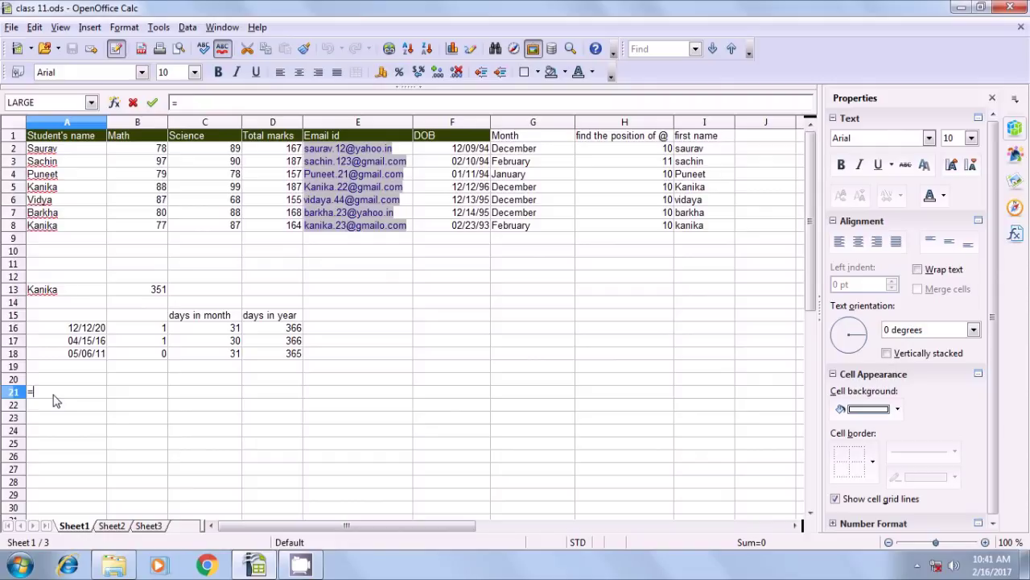
{"action": "type", "text": "coun"}
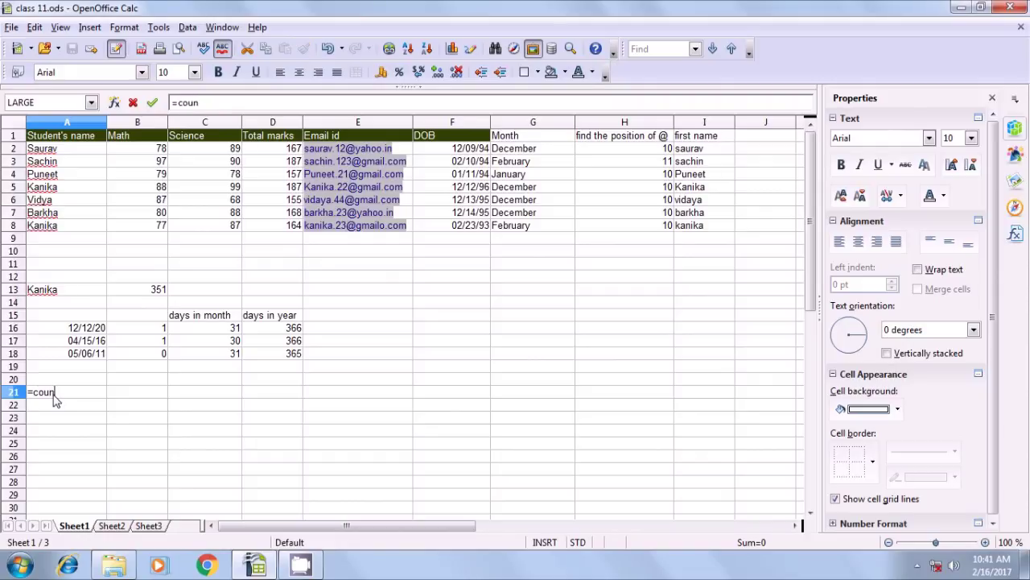
{"action": "type", "text": "tif("}
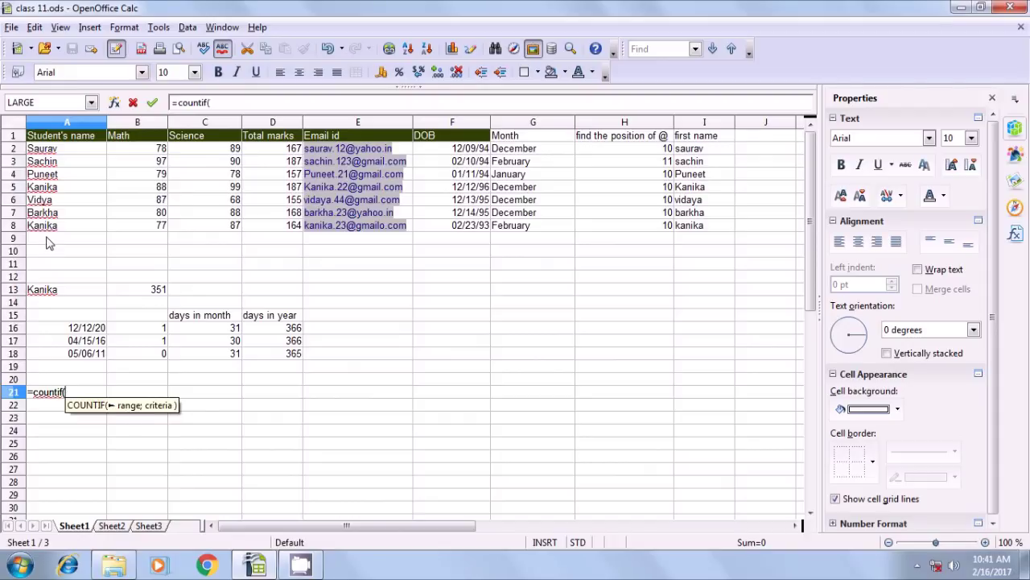
{"action": "left_click_drag", "start_coordinate": [46, 153], "coordinate": [52, 233]}
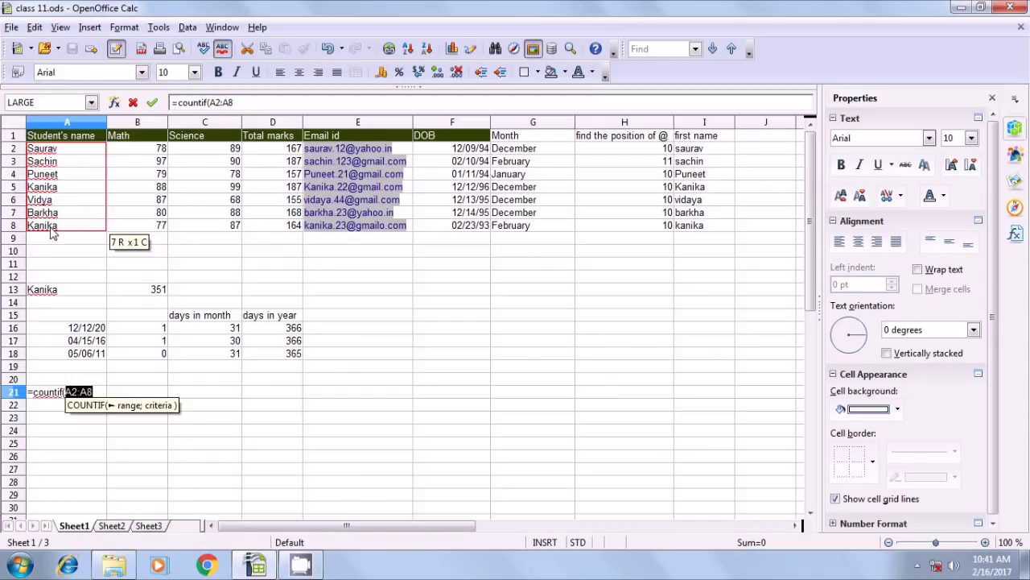
{"action": "type", "text": ";"}
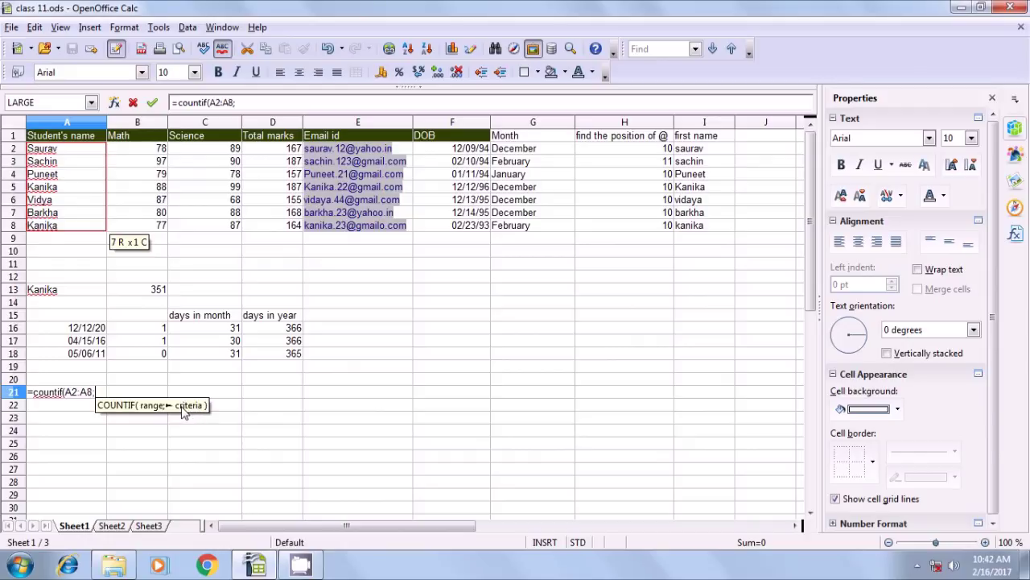
{"action": "left_click", "coordinate": [49, 295]}
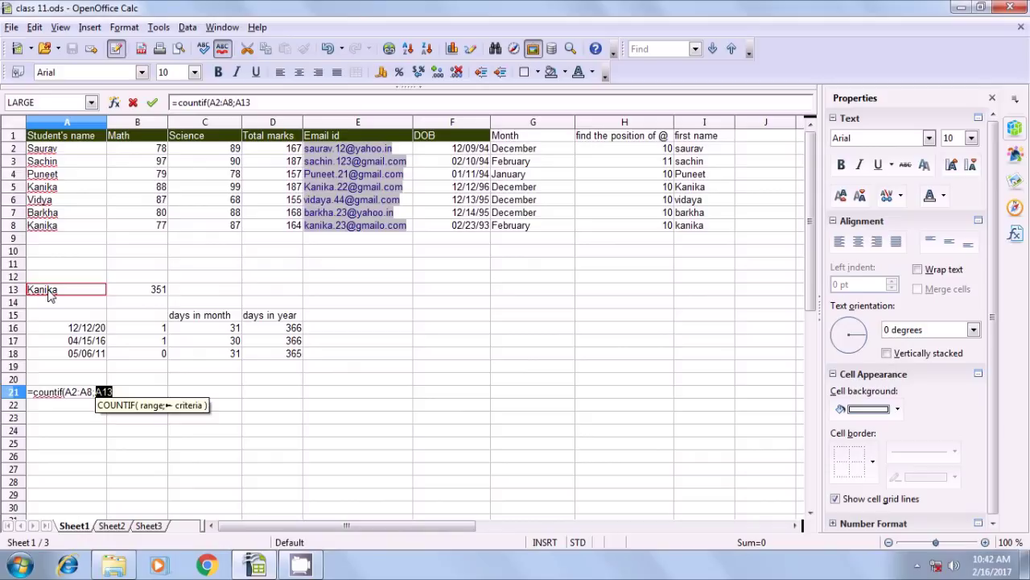
{"action": "type", "text": ")"}
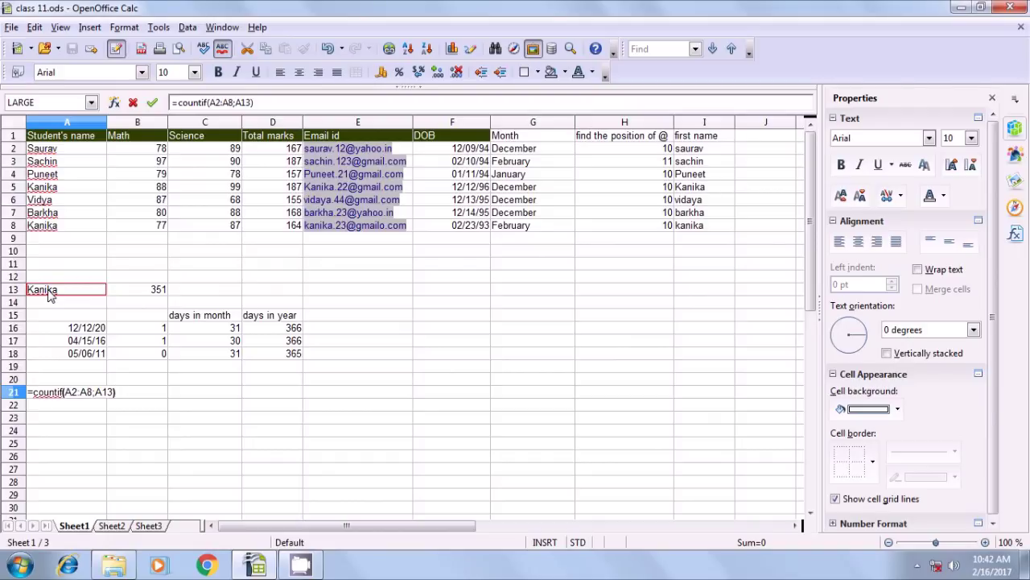
{"action": "key", "text": "Return"}
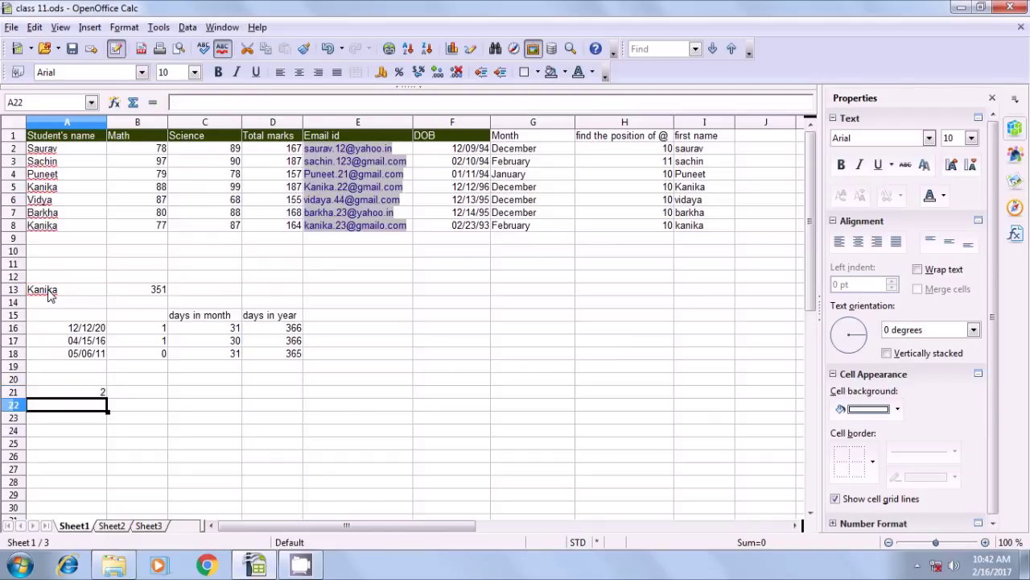
Dismiss the colour-scheme prompt, point out Kanika in A5 and A8, then move to Sheet2
{"action": "left_click", "coordinate": [85, 392]}
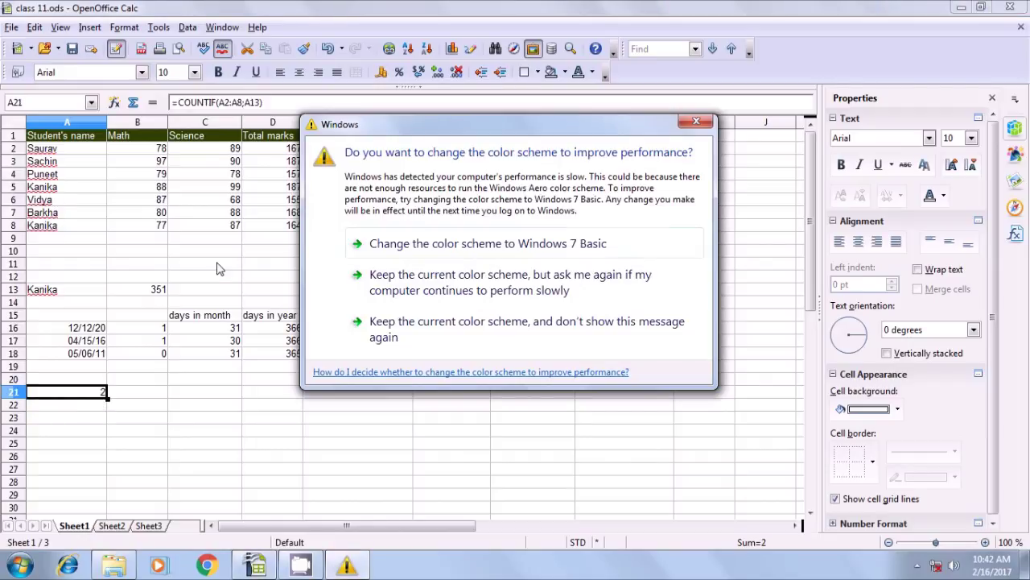
{"action": "left_click", "coordinate": [362, 325]}
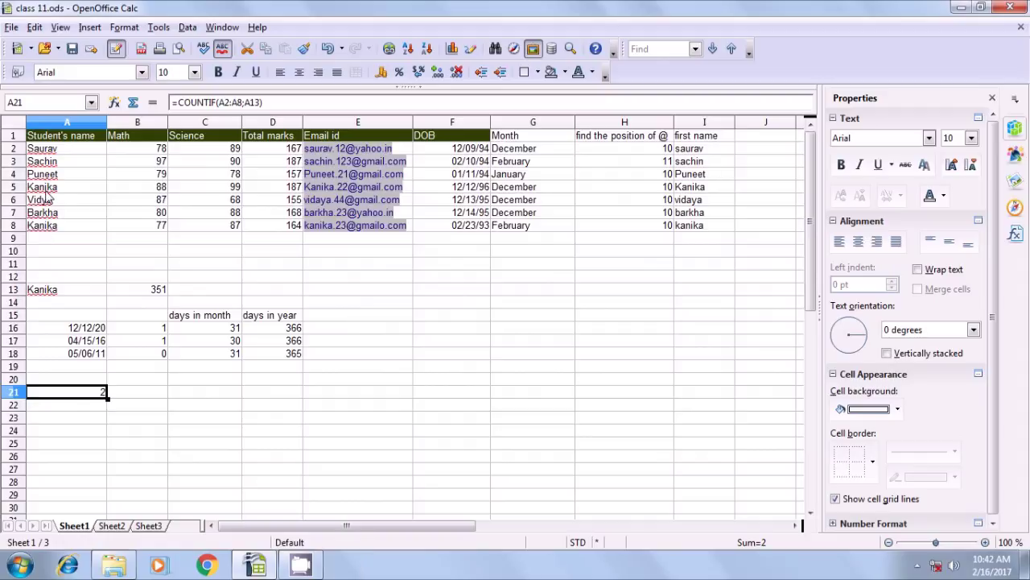
{"action": "left_click", "coordinate": [45, 190]}
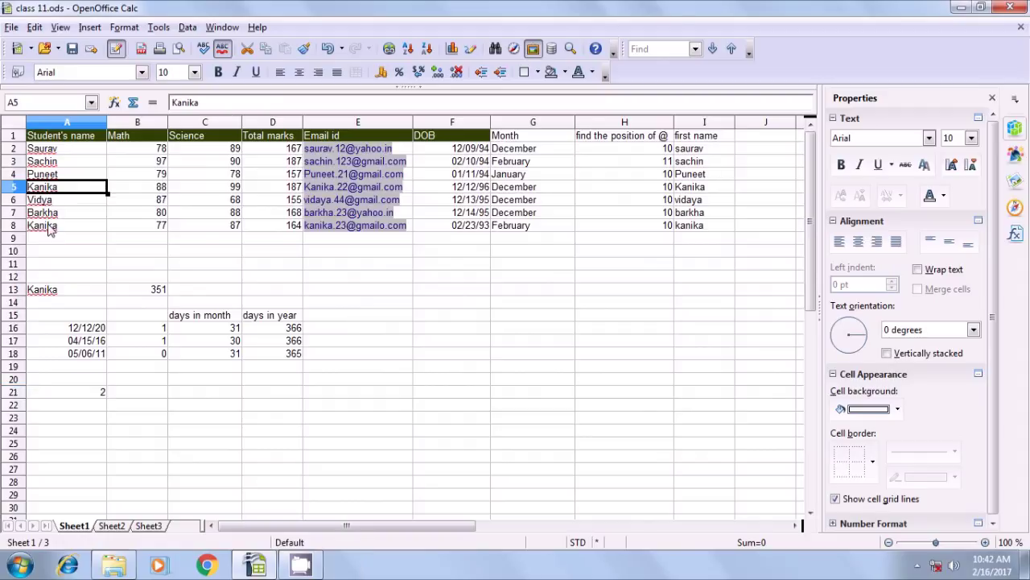
{"action": "left_click", "coordinate": [48, 228]}
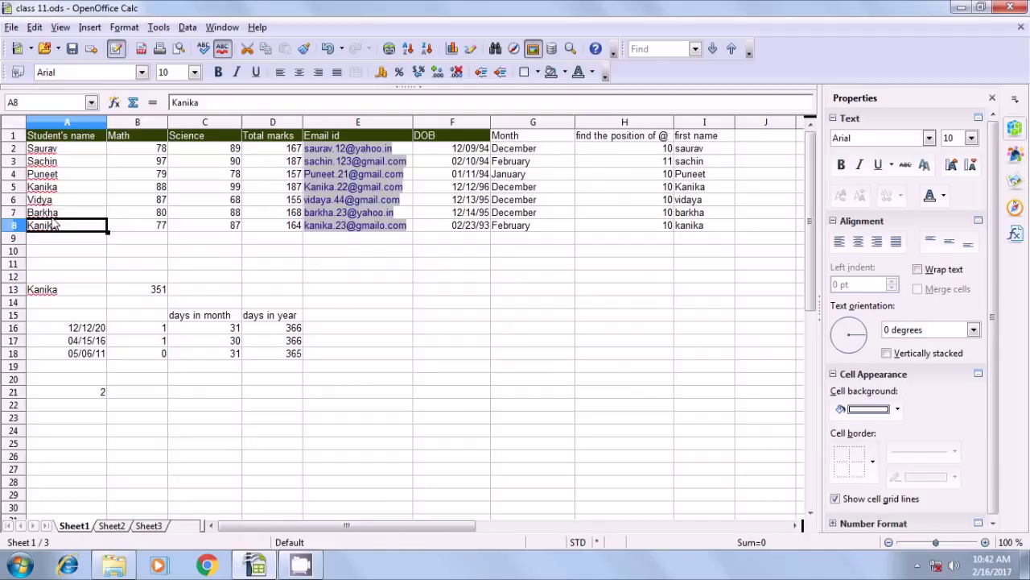
{"action": "left_click", "coordinate": [190, 412]}
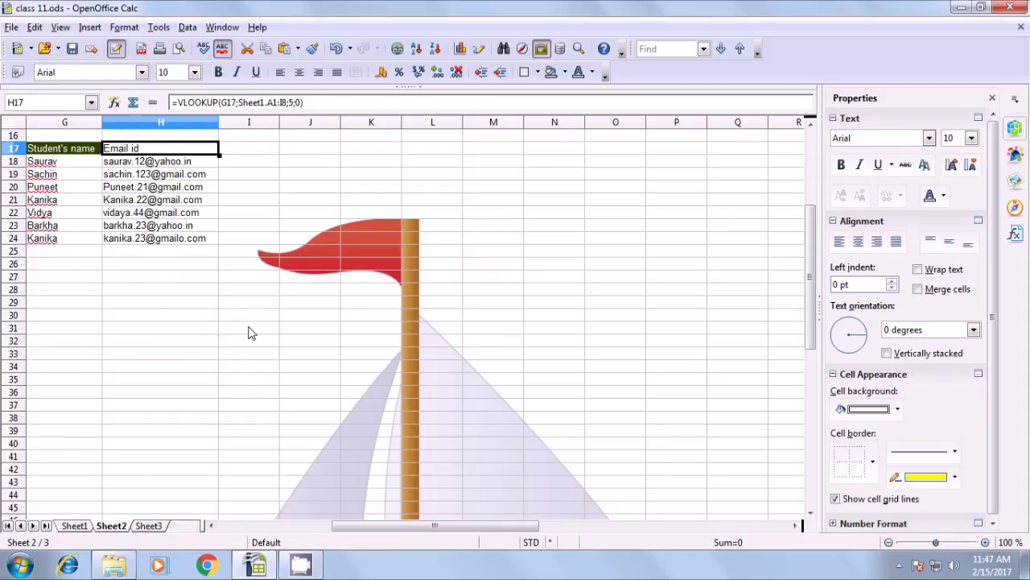
{"action": "left_click", "coordinate": [249, 330]}
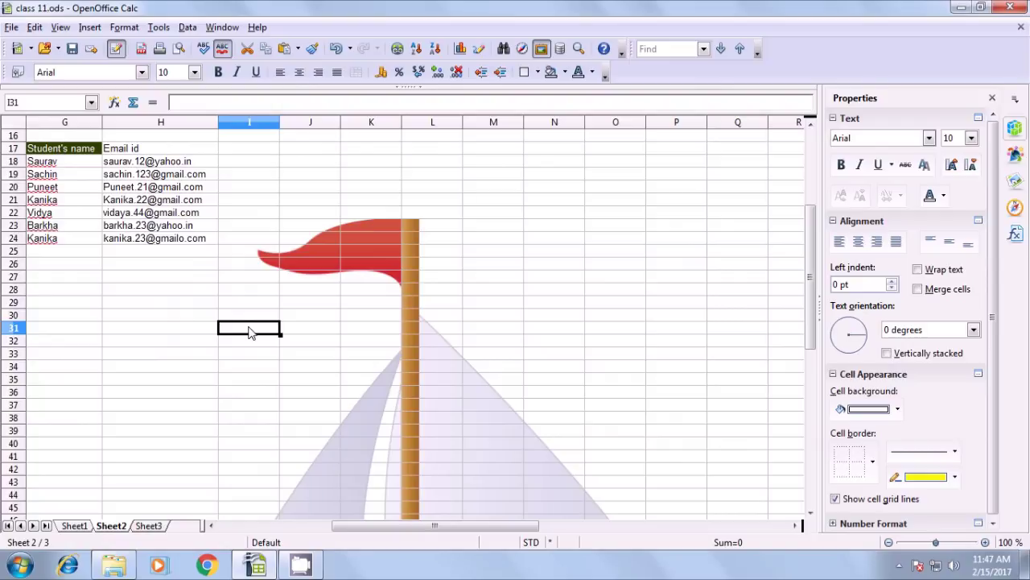
Start a table at M12 with the heading Name and entries a through f below it
{"action": "scroll", "coordinate": [250, 330], "scroll_direction": "up", "scroll_amount": 5}
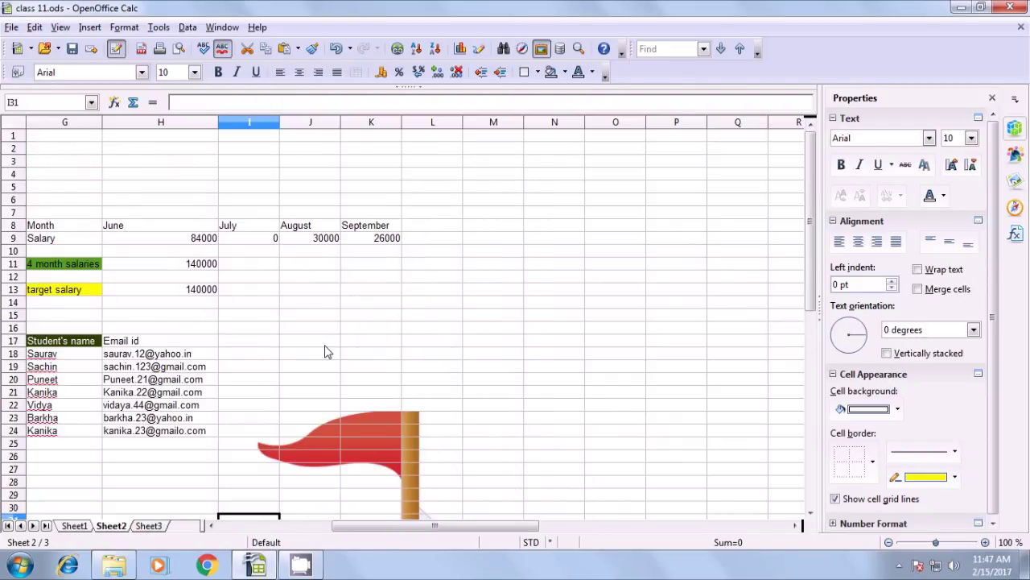
{"action": "scroll", "coordinate": [326, 351], "scroll_direction": "down", "scroll_amount": 1}
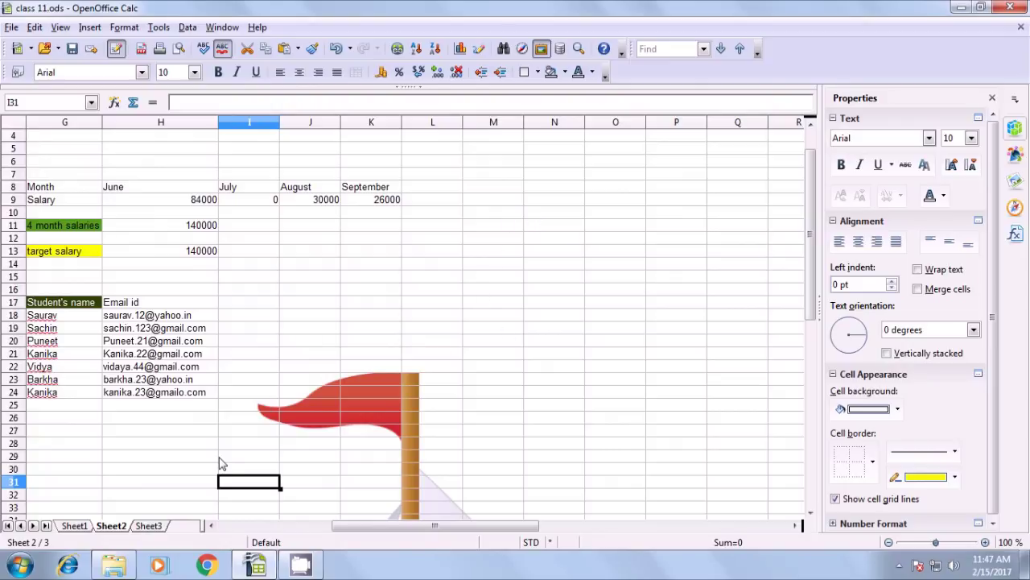
{"action": "left_click", "coordinate": [491, 240]}
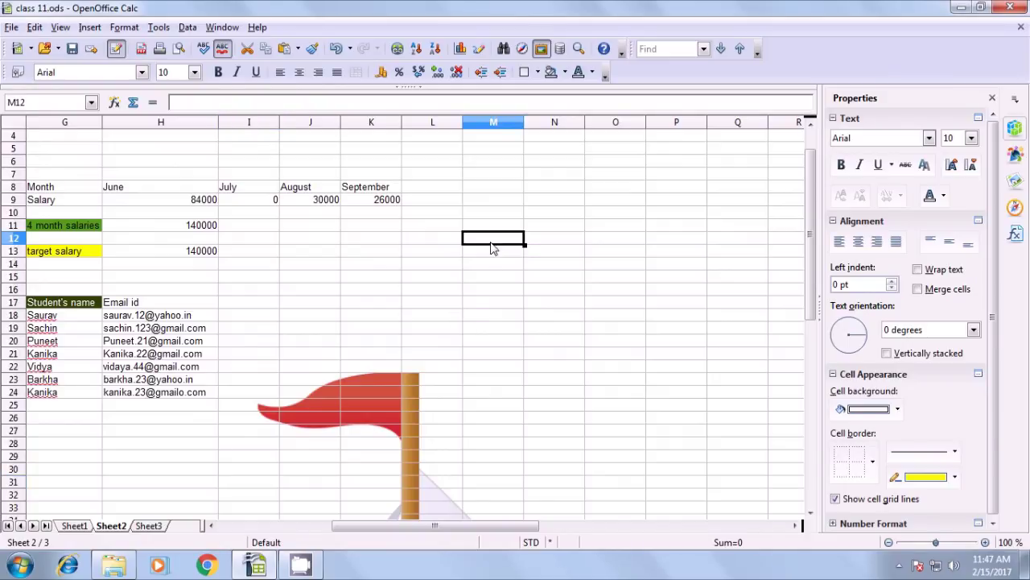
{"action": "type", "text": "Name"}
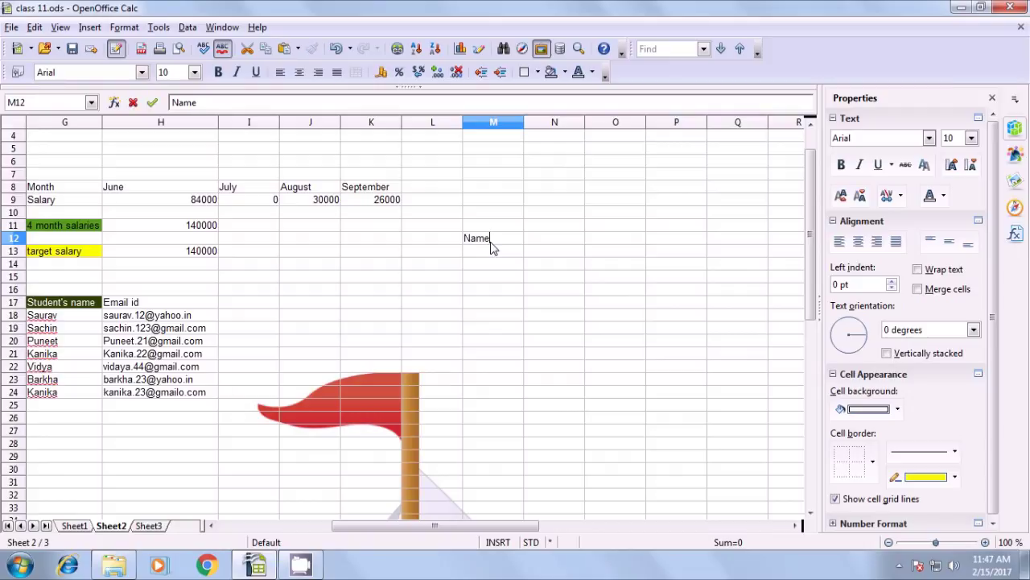
{"action": "key", "text": "Return"}
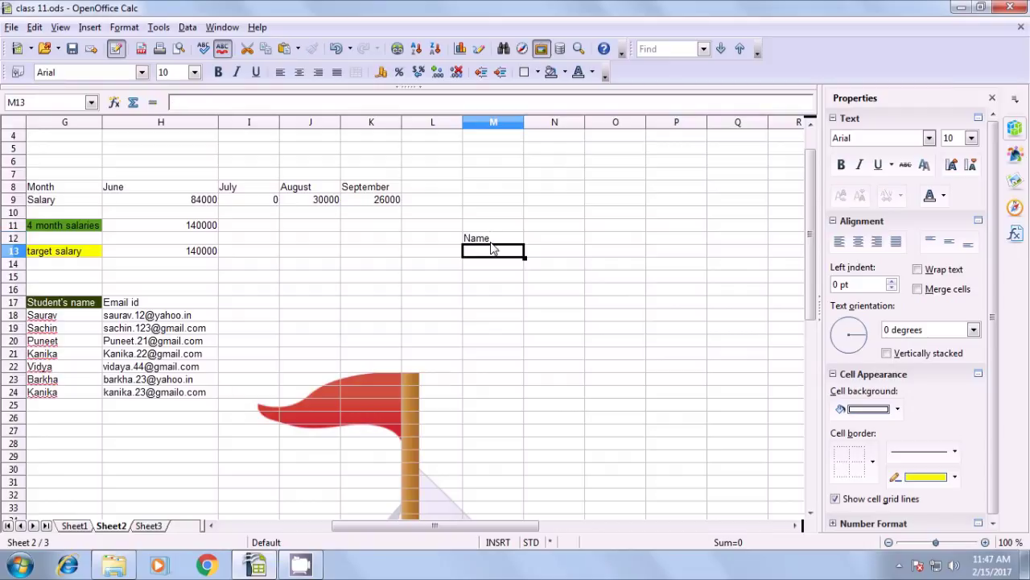
{"action": "type", "text": "a"}
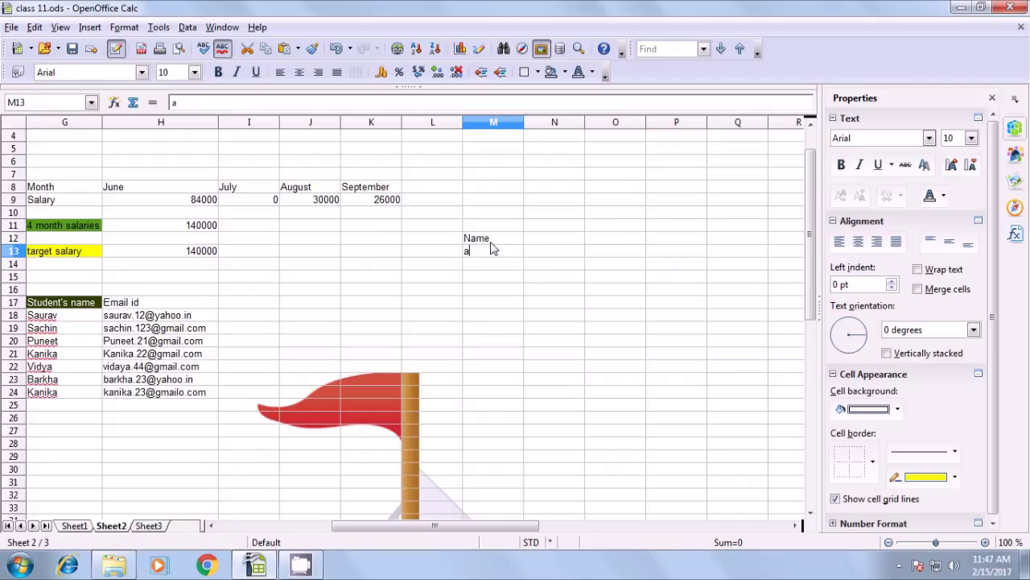
{"action": "key", "text": "Return"}
{"action": "type", "text": "b"}
{"action": "key", "text": "Return"}
{"action": "type", "text": "c"}
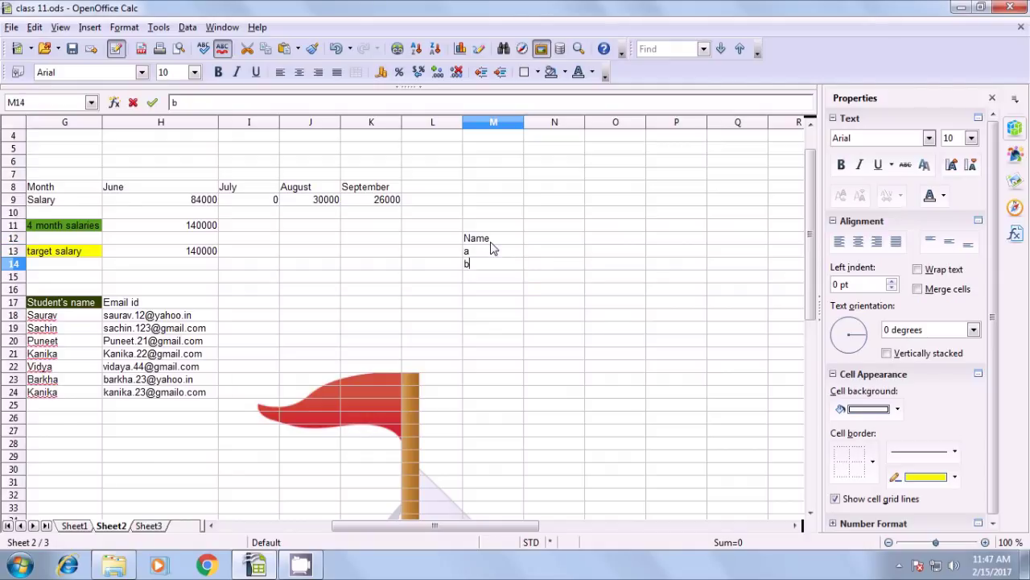
{"action": "key", "text": "Return"}
{"action": "type", "text": "d"}
{"action": "key", "text": "Return"}
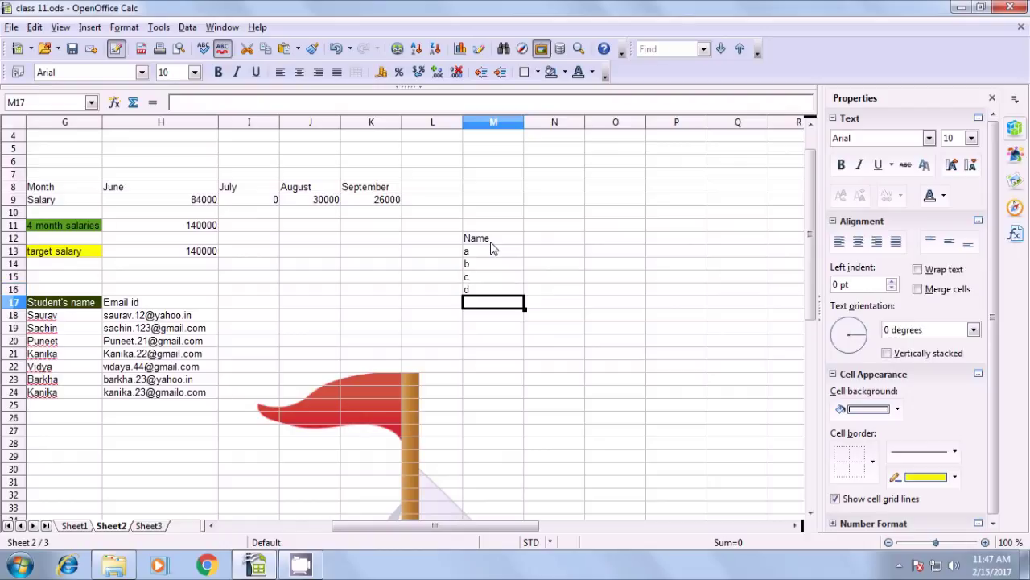
{"action": "type", "text": "e"}
{"action": "key", "text": "Return"}
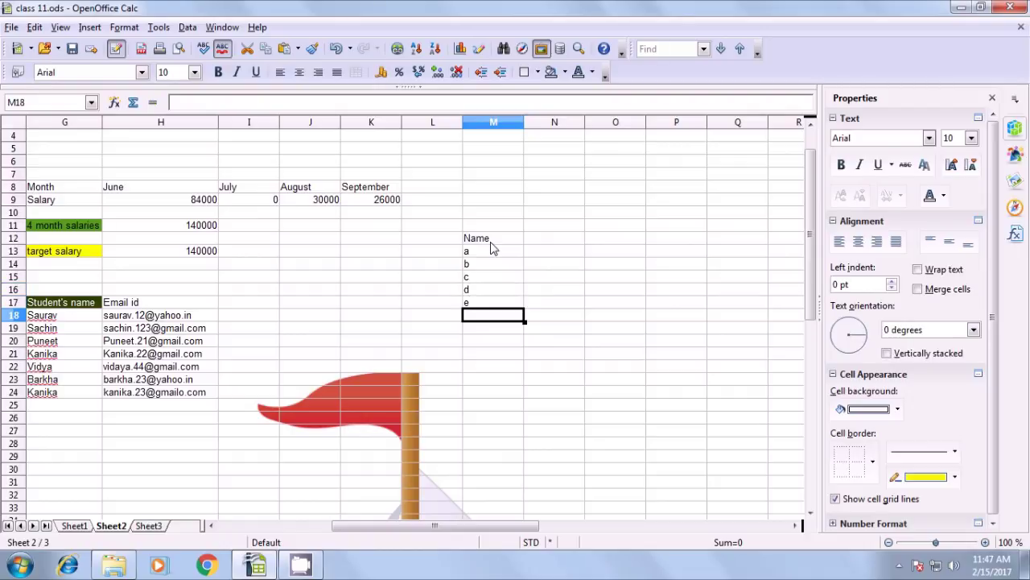
{"action": "type", "text": "f"}
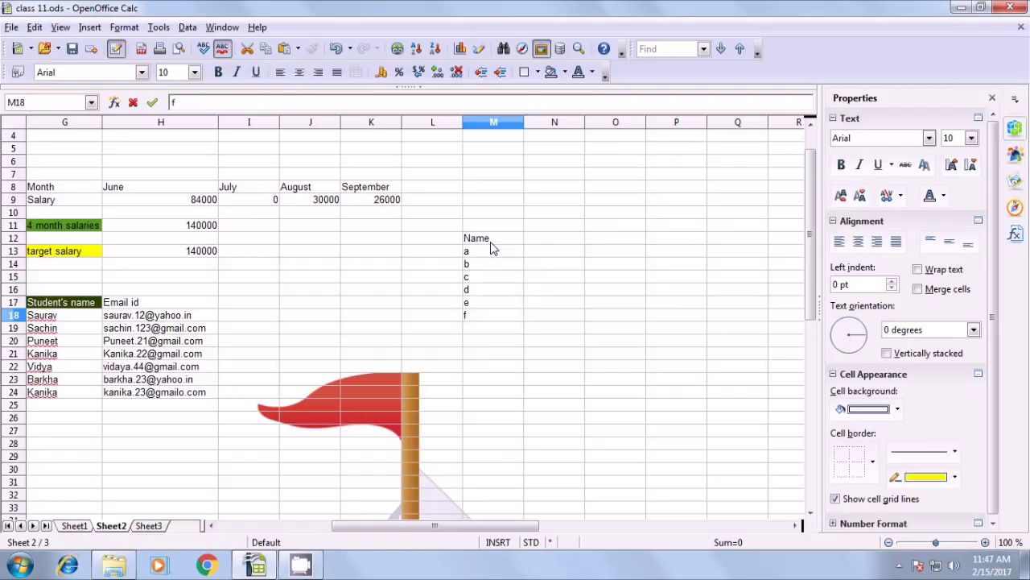
{"action": "key", "text": "Up"}
{"action": "key", "text": "Up"}
{"action": "key", "text": "Up"}
{"action": "key", "text": "Up"}
{"action": "key", "text": "Up"}
{"action": "key", "text": "Up"}
Add a salary heading in N12 with 56987, 89756, 90000, 69785, 88958 and 94785
{"action": "key", "text": "Right"}
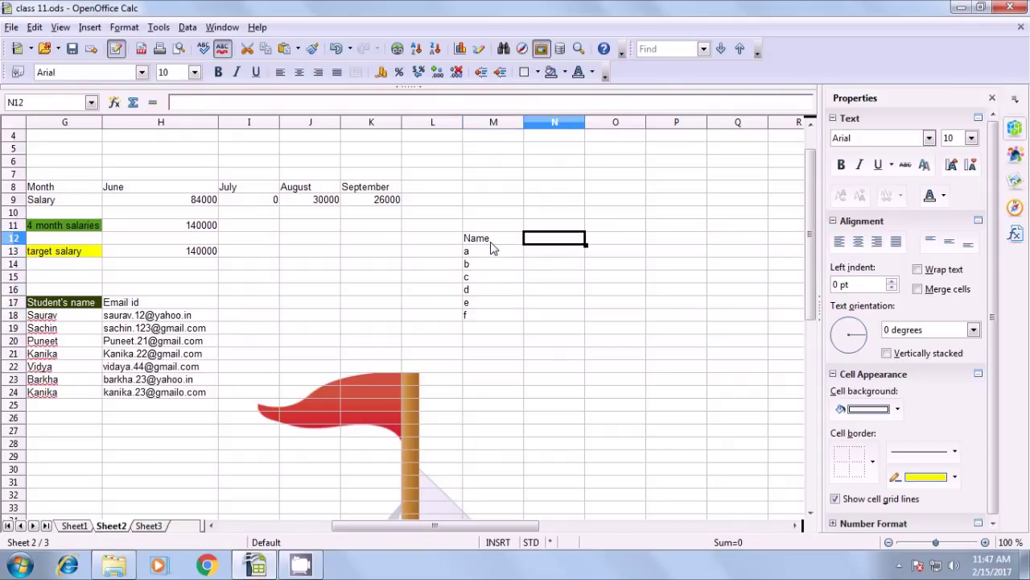
{"action": "type", "text": "sa"}
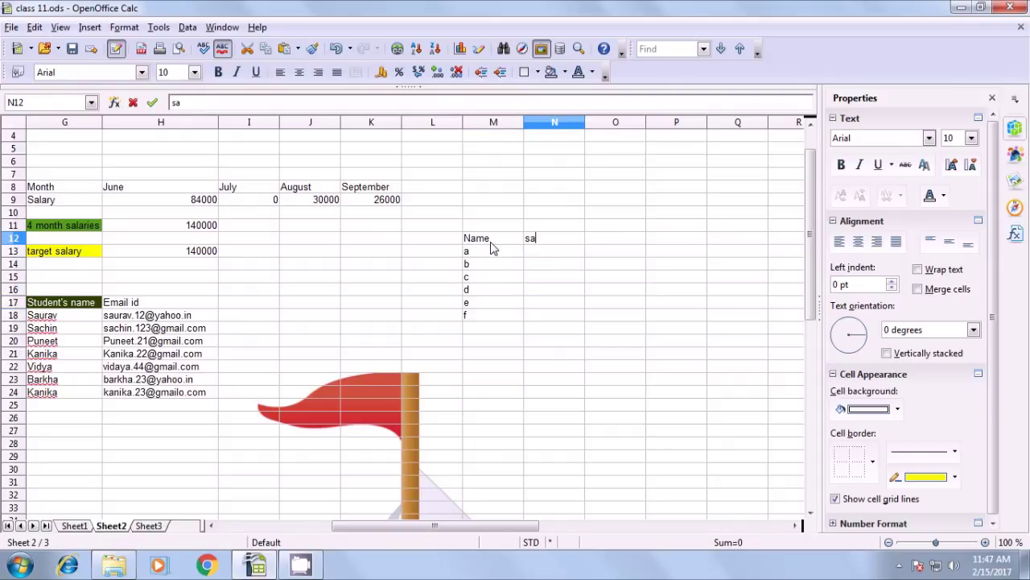
{"action": "type", "text": "lary"}
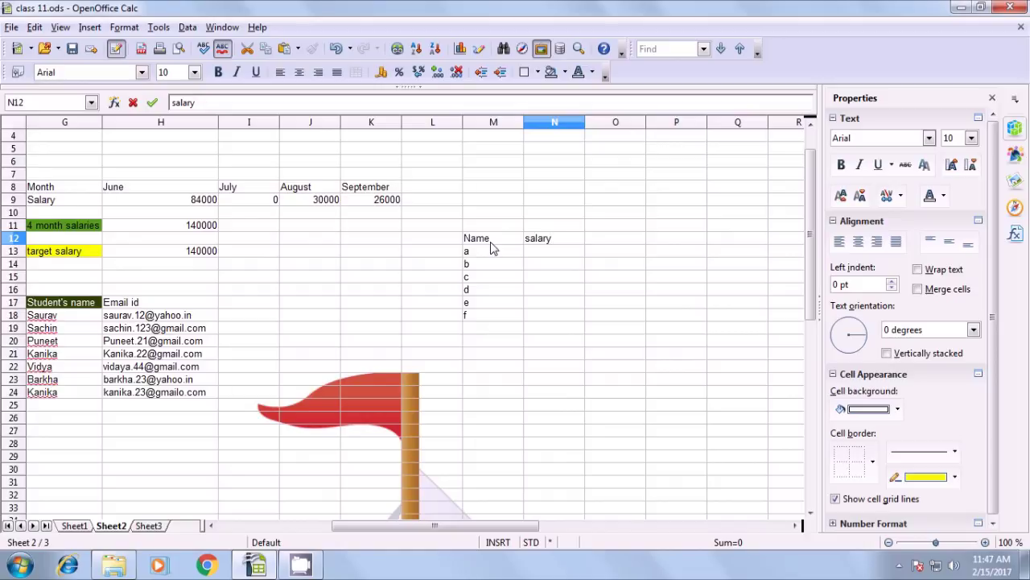
{"action": "key", "text": "Return"}
{"action": "type", "text": "569"}
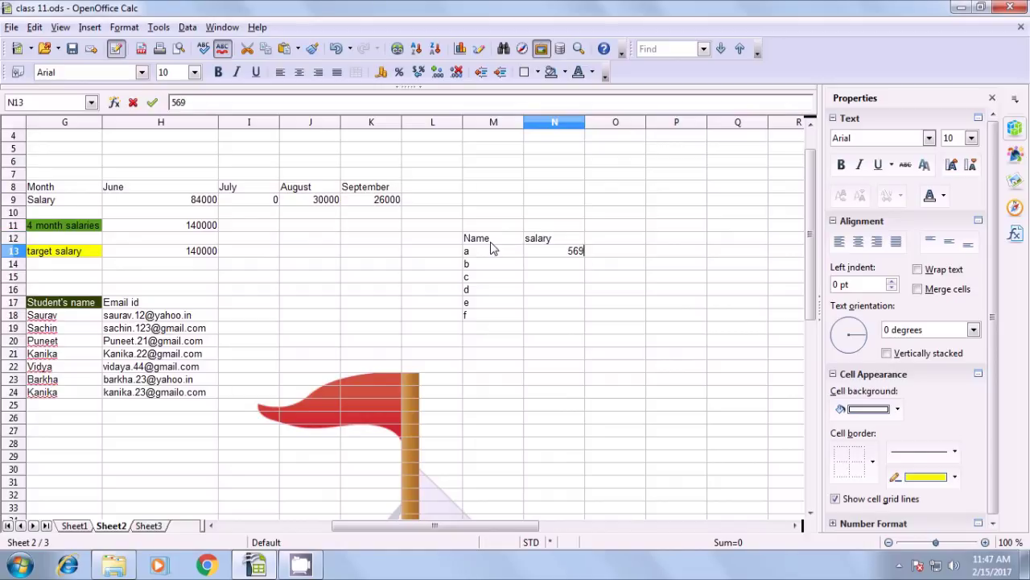
{"action": "type", "text": "87"}
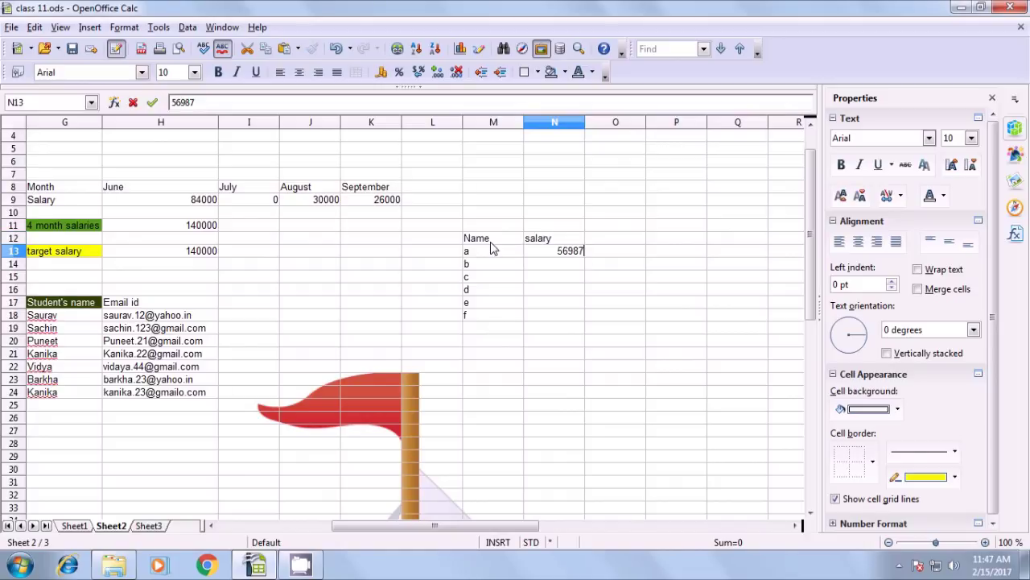
{"action": "key", "text": "Return"}
{"action": "type", "text": "56"}
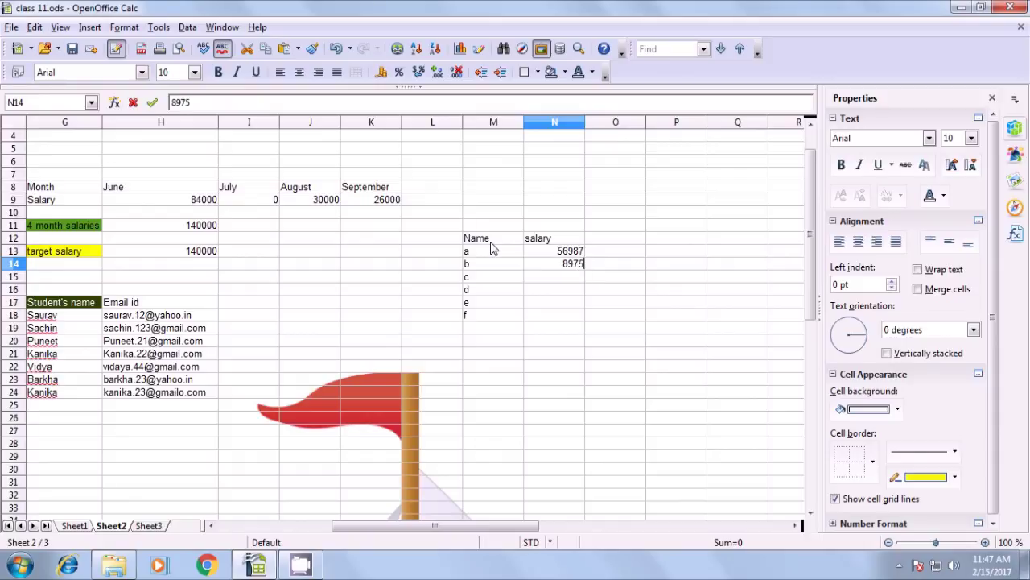
{"action": "key", "text": "Return"}
{"action": "type", "text": "90000"}
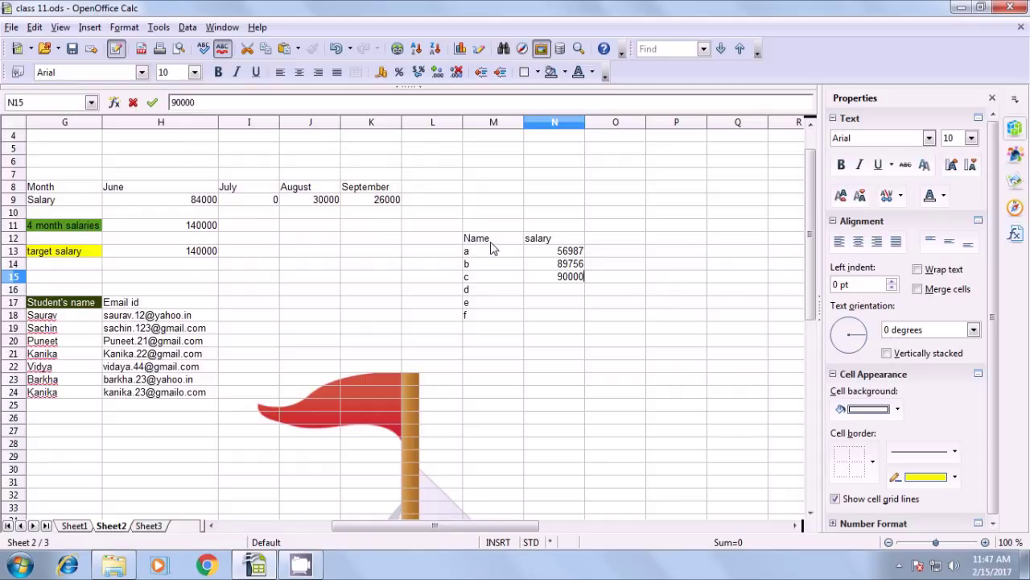
{"action": "key", "text": "Return"}
{"action": "type", "text": "69785"}
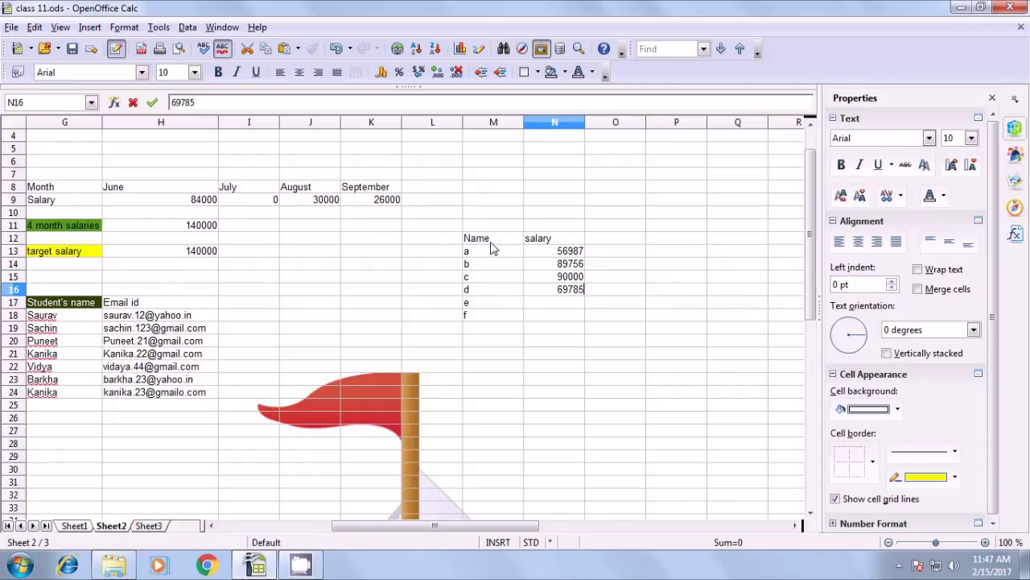
{"action": "key", "text": "Return"}
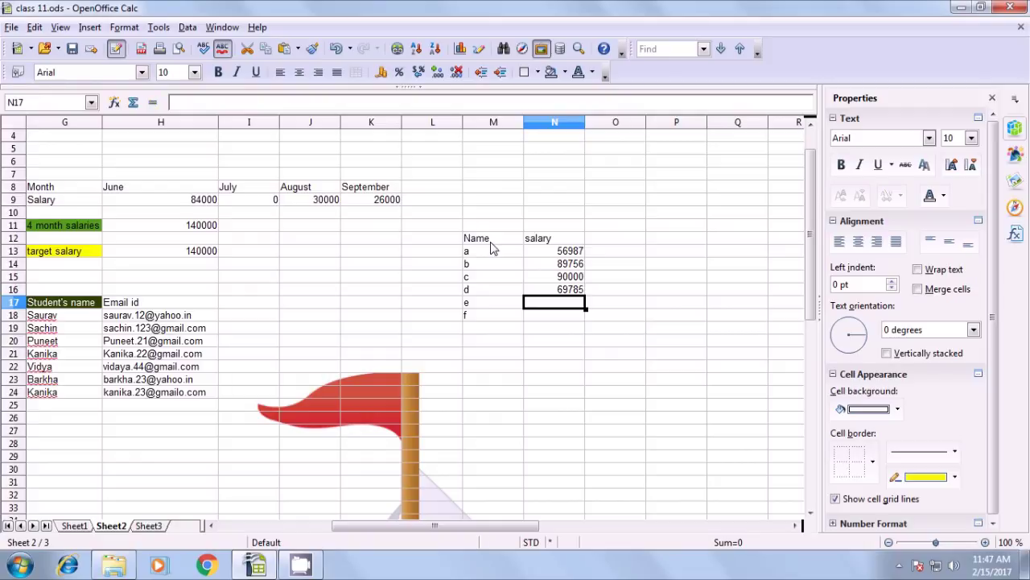
{"action": "type", "text": "88"}
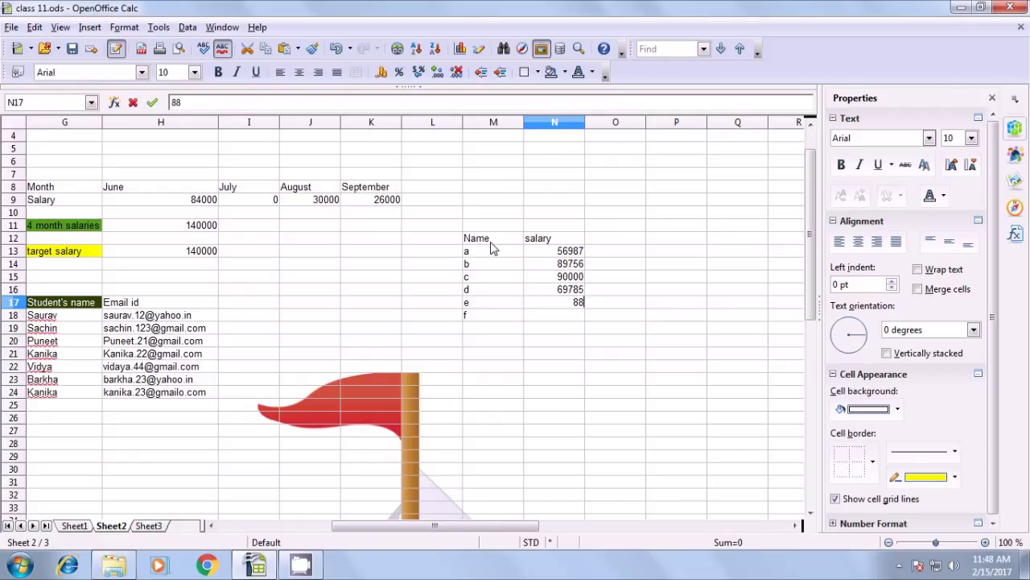
{"action": "type", "text": "958"}
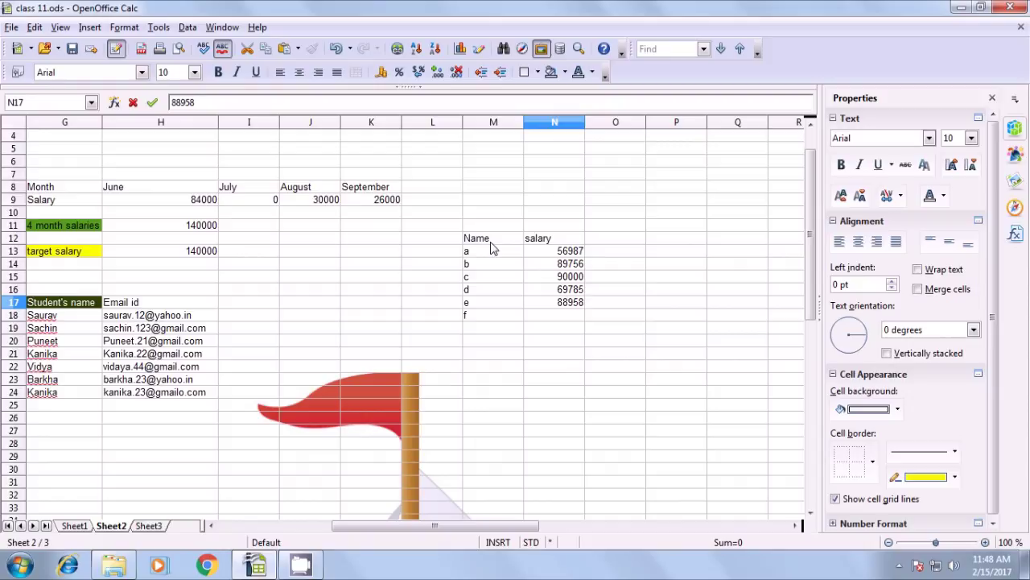
{"action": "key", "text": "Return"}
{"action": "type", "text": "94"}
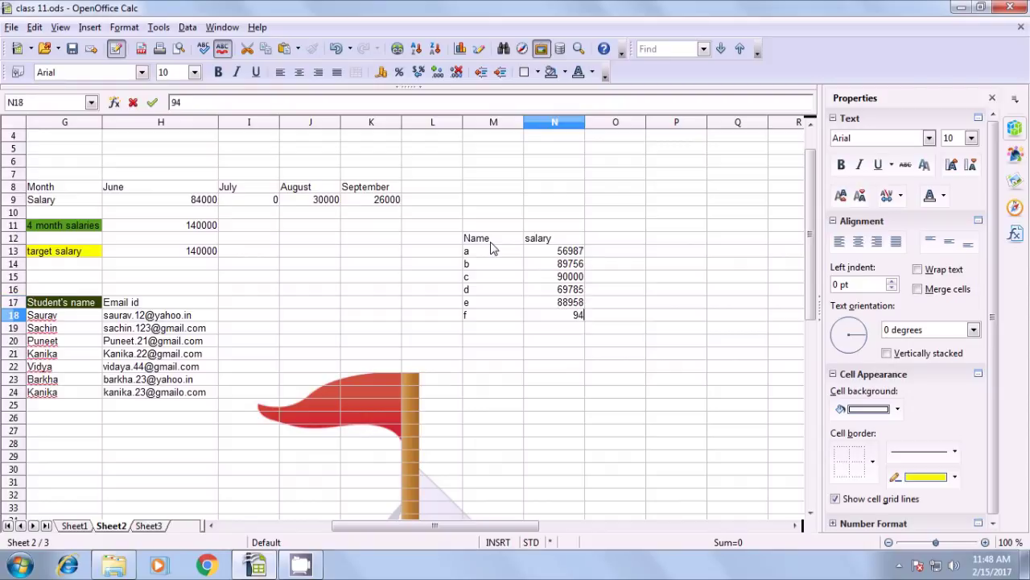
{"action": "type", "text": "785"}
{"action": "key", "text": "Return"}
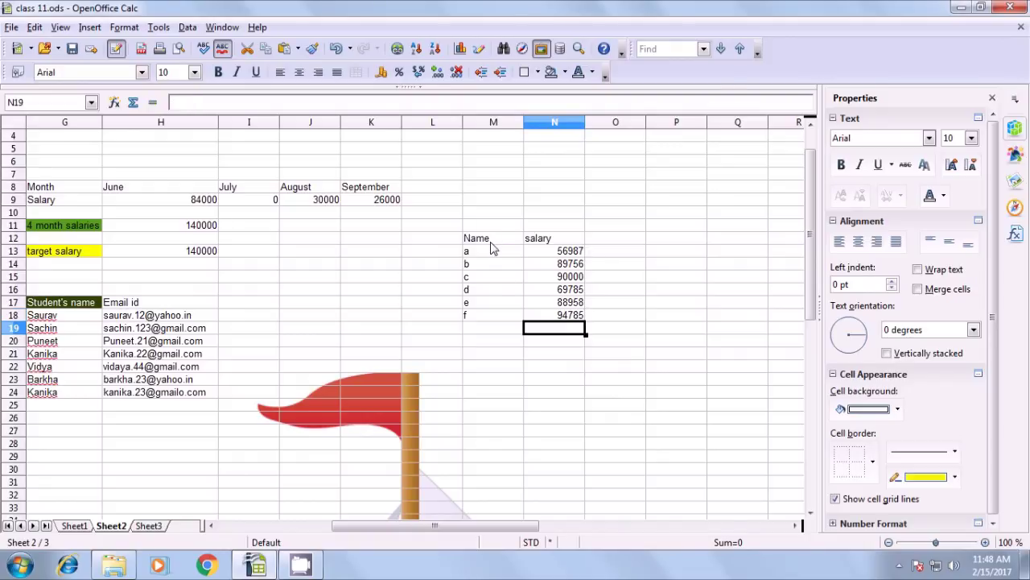
Select the names a–f and the salary column with its heading
{"action": "left_click", "coordinate": [481, 433]}
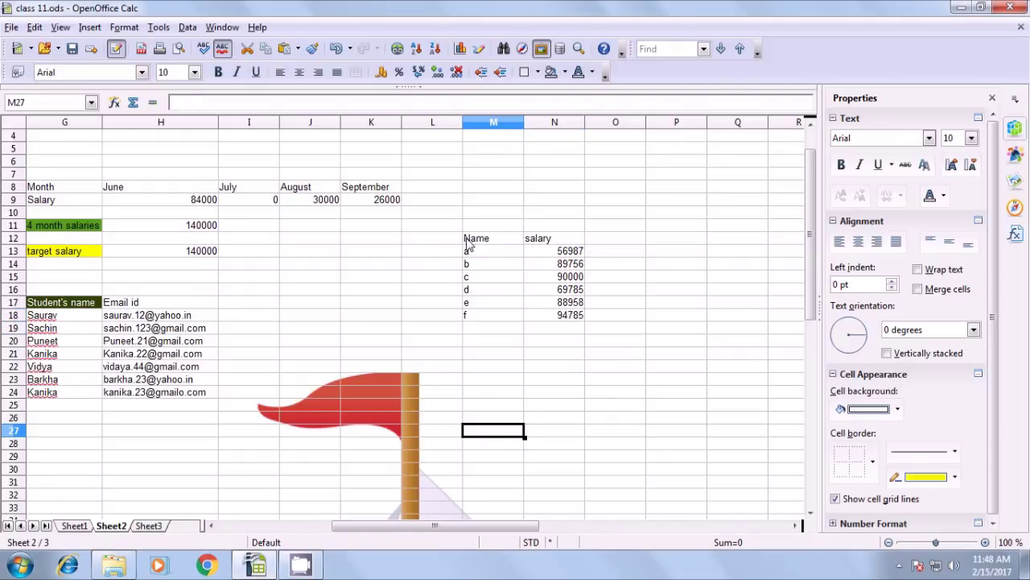
{"action": "left_click_drag", "start_coordinate": [469, 242], "coordinate": [475, 318]}
{"action": "left_click_drag", "start_coordinate": [553, 239], "coordinate": [564, 316]}
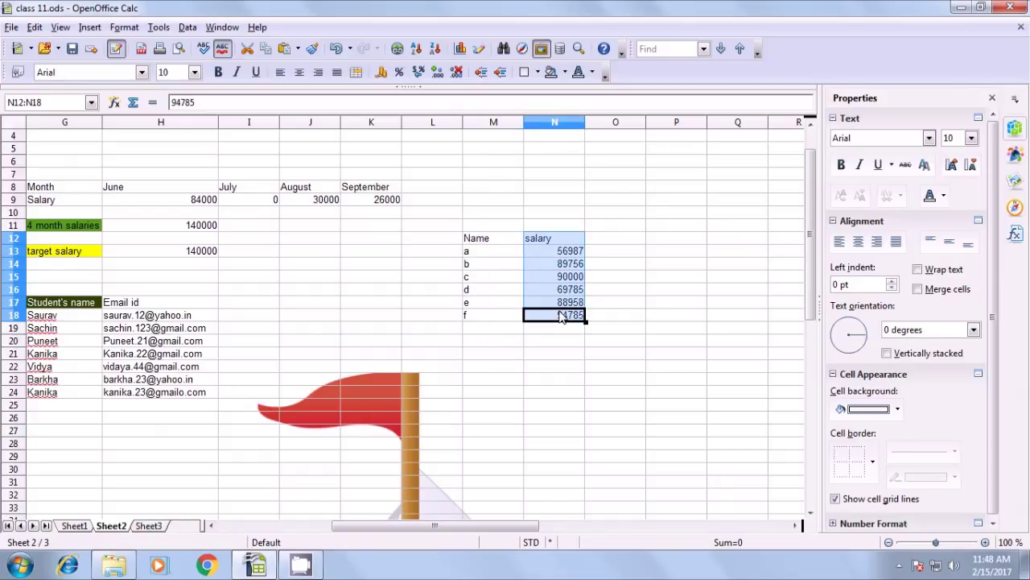
{"action": "left_click", "coordinate": [494, 358]}
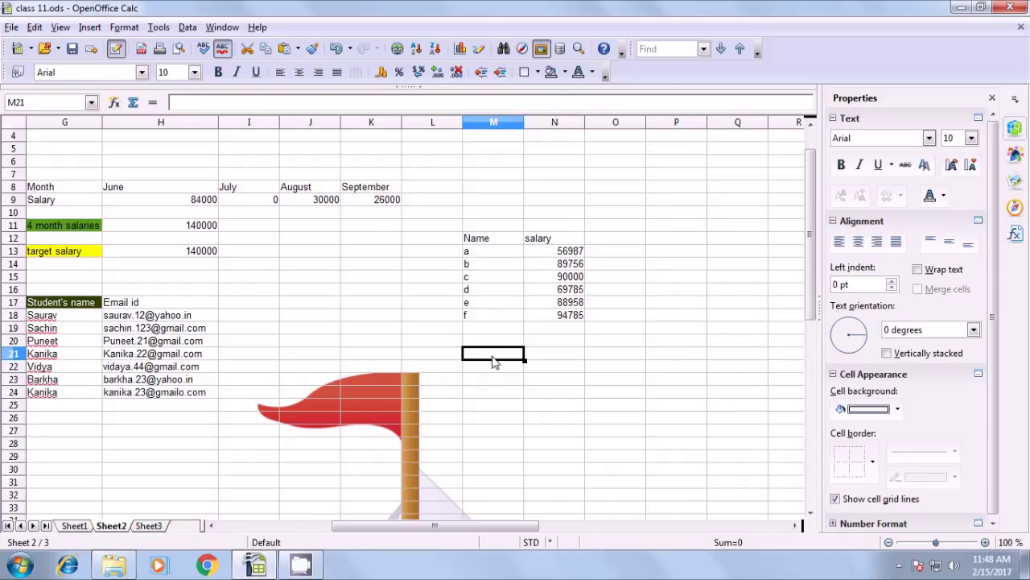
Enter the headings Rank in M21 and salary in N21, accepting the AutoInput suggestion
{"action": "type", "text": "Rank"}
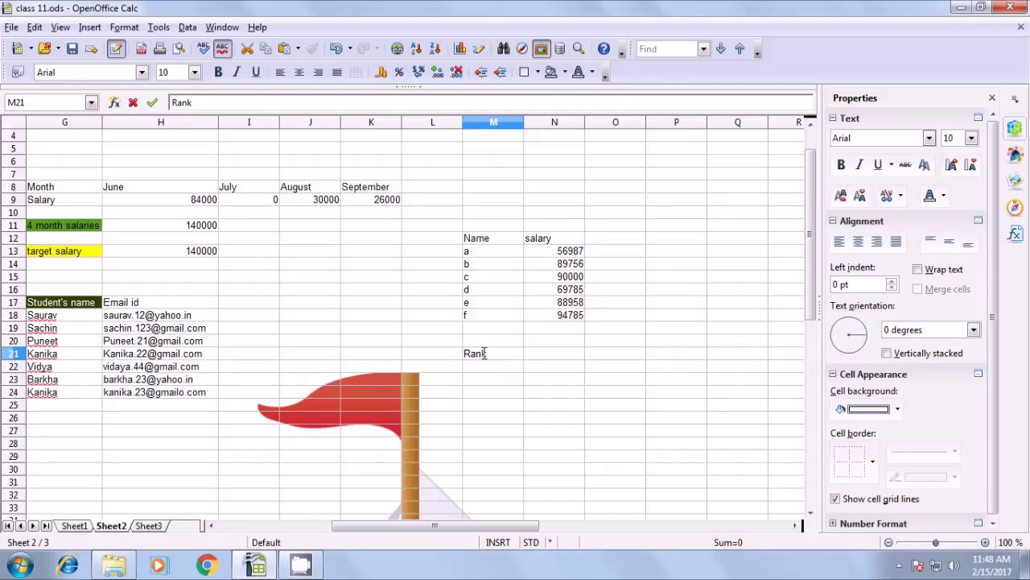
{"action": "left_click", "coordinate": [567, 357]}
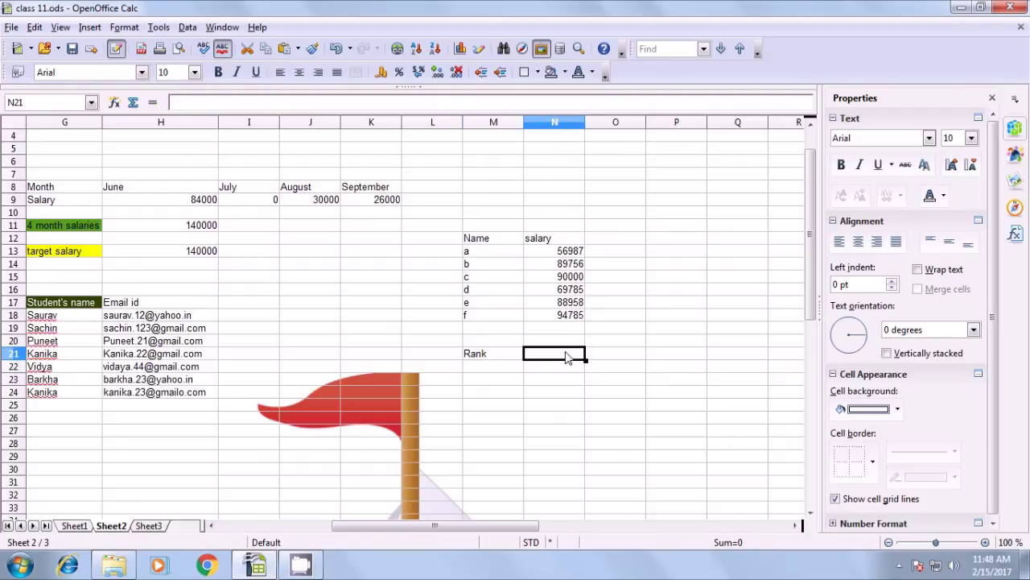
{"action": "type", "text": "Salary"}
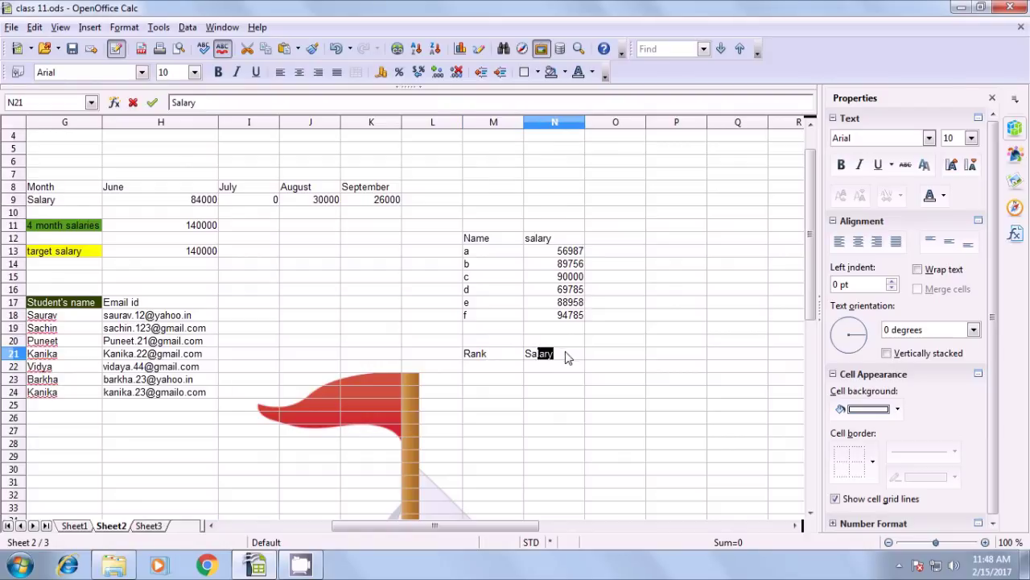
{"action": "key", "text": "Tab"}
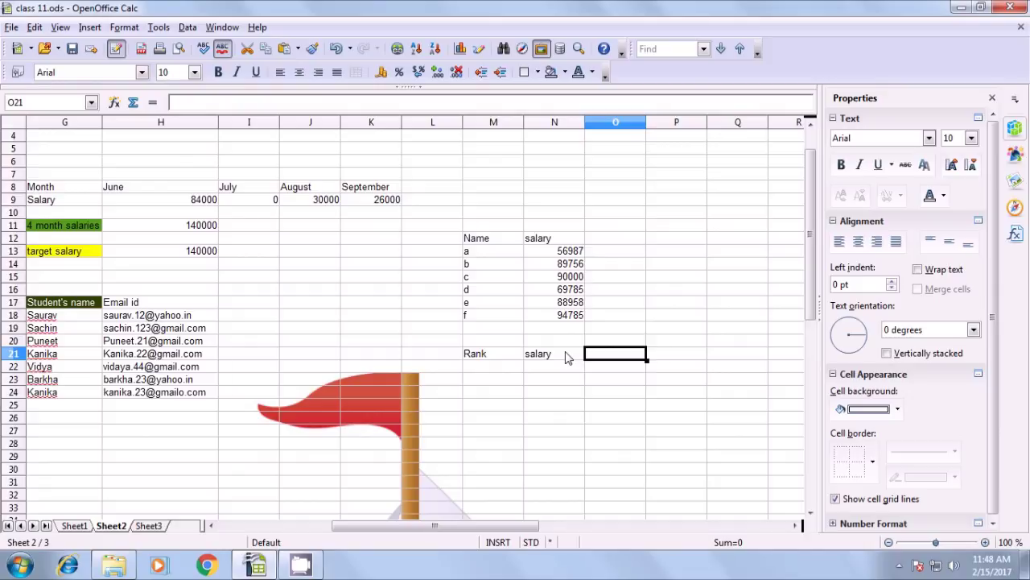
List ranks 1, 2 and 3 in M22:M24 under the Rank heading
{"action": "left_click", "coordinate": [481, 370]}
{"action": "type", "text": "1"}
{"action": "key", "text": "Return"}
{"action": "type", "text": "2"}
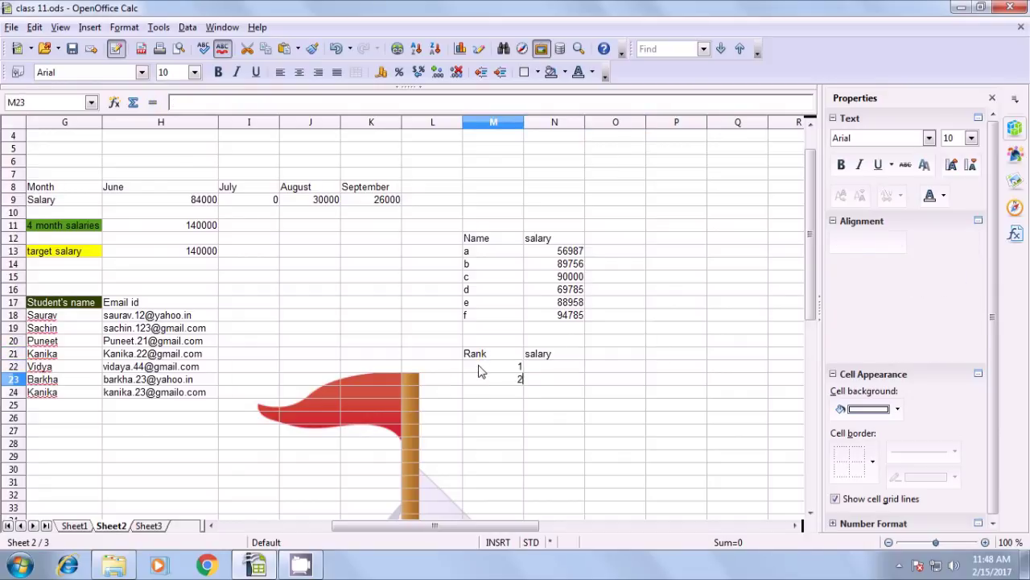
{"action": "key", "text": "Return"}
{"action": "type", "text": "3"}
{"action": "left_click", "coordinate": [475, 431]}
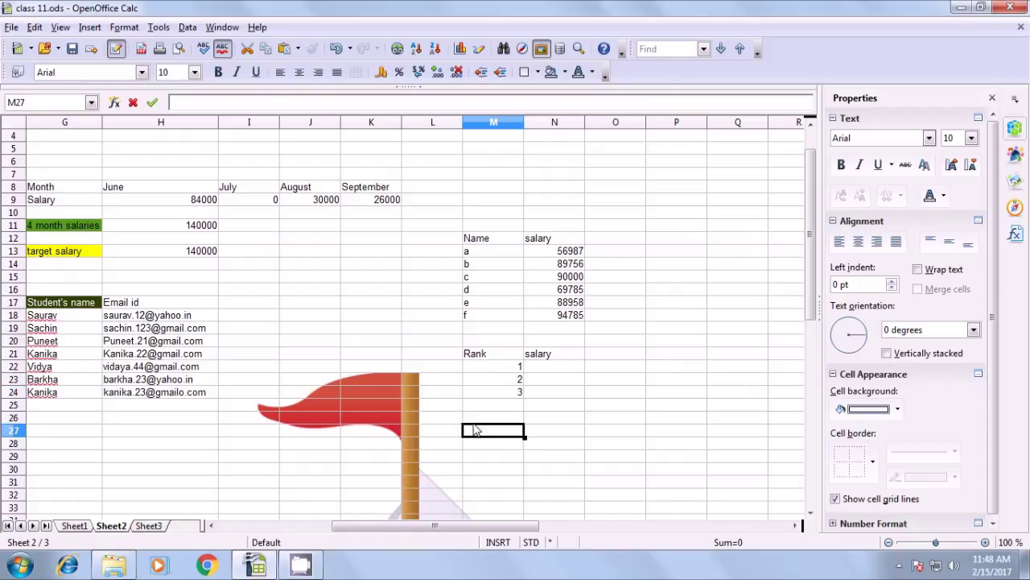
{"action": "left_click", "coordinate": [514, 369]}
{"action": "left_click", "coordinate": [514, 380]}
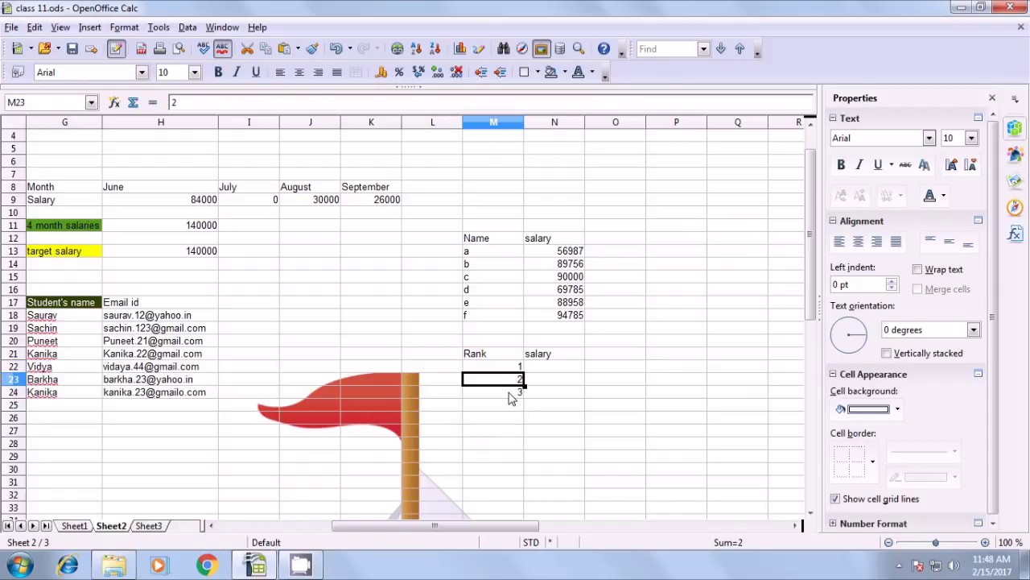
{"action": "left_click", "coordinate": [535, 369]}
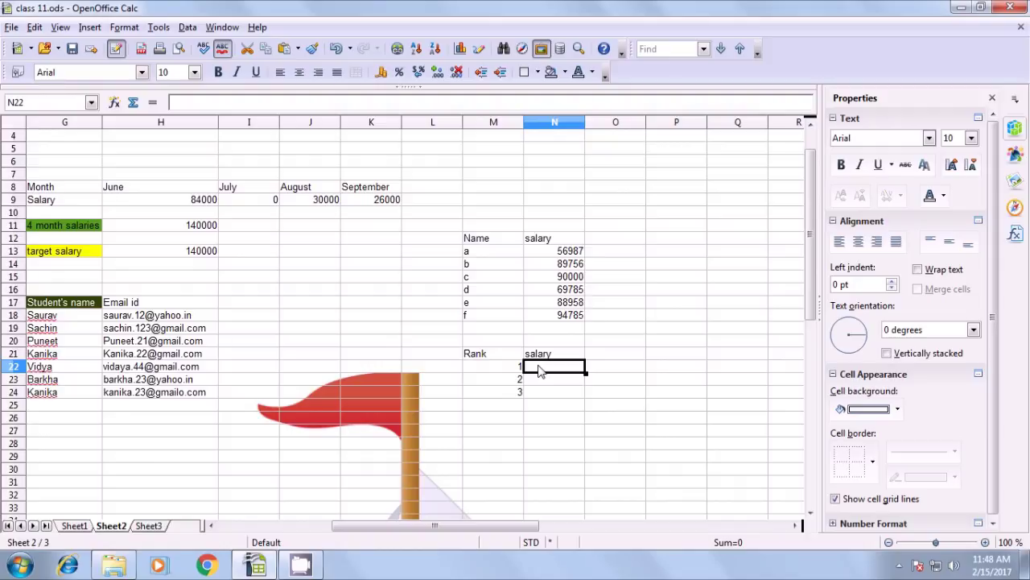
{"action": "type", "text": "="}
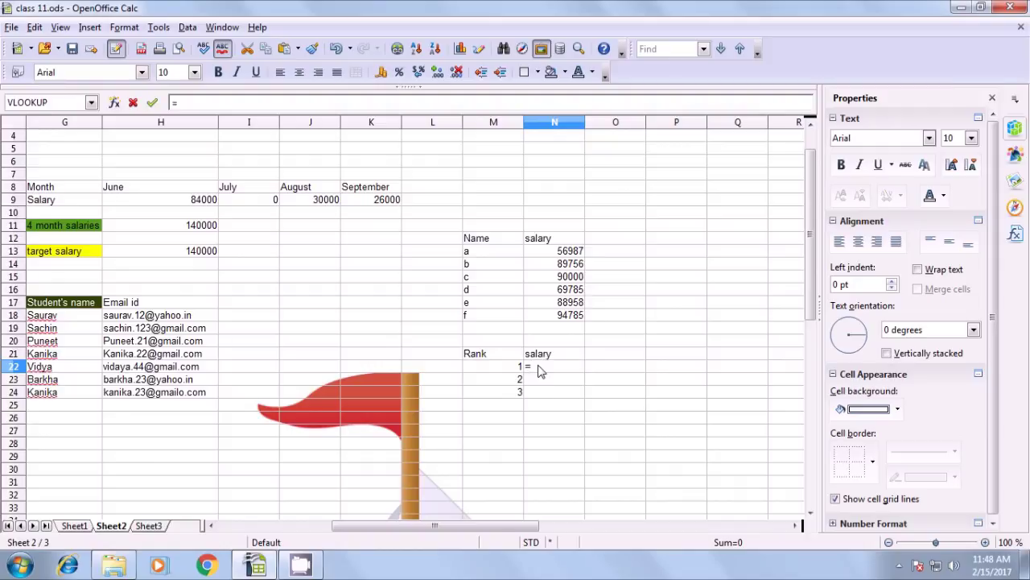
{"action": "type", "text": "large("}
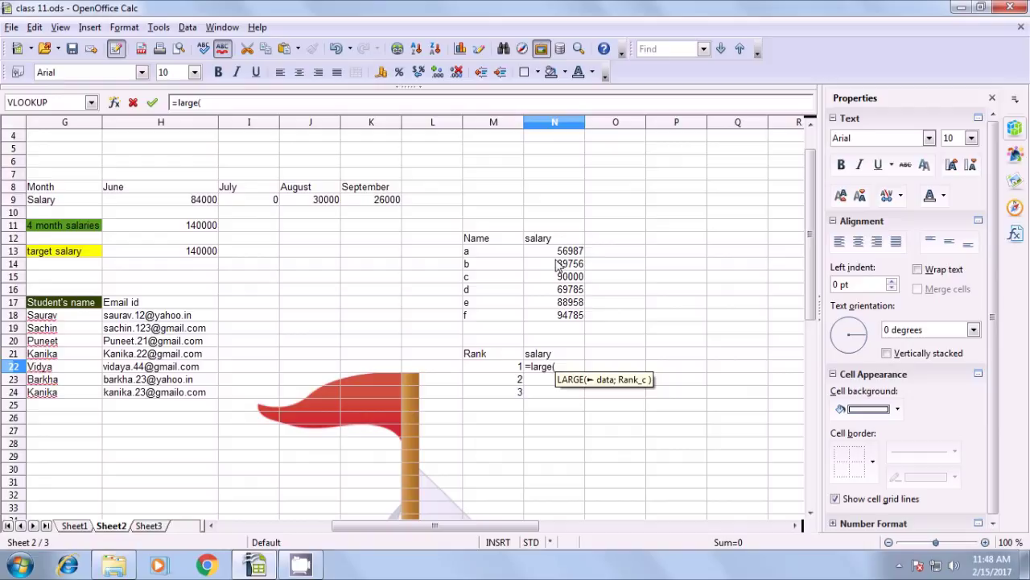
{"action": "left_click_drag", "start_coordinate": [561, 256], "coordinate": [564, 320]}
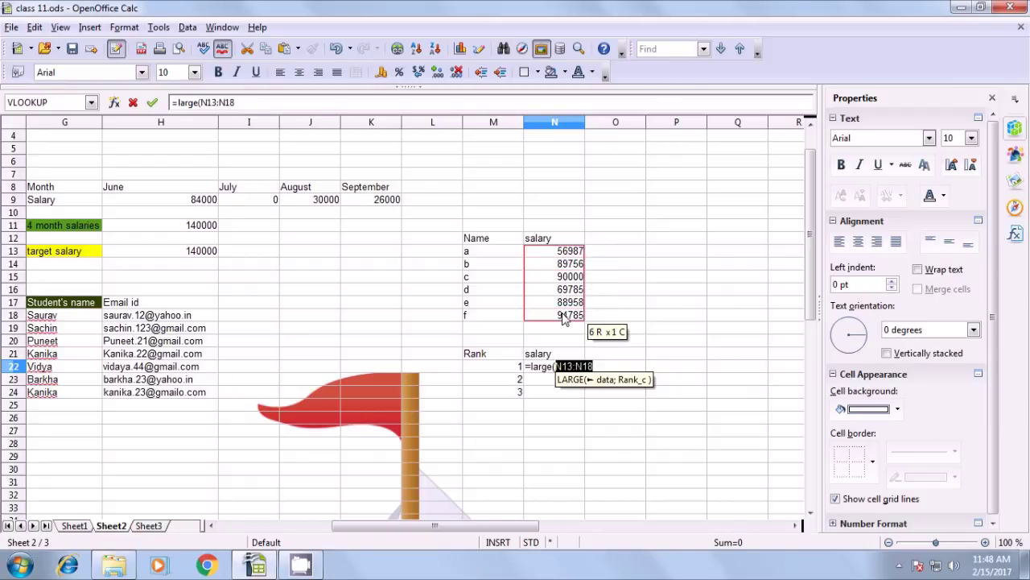
{"action": "type", "text": ";"}
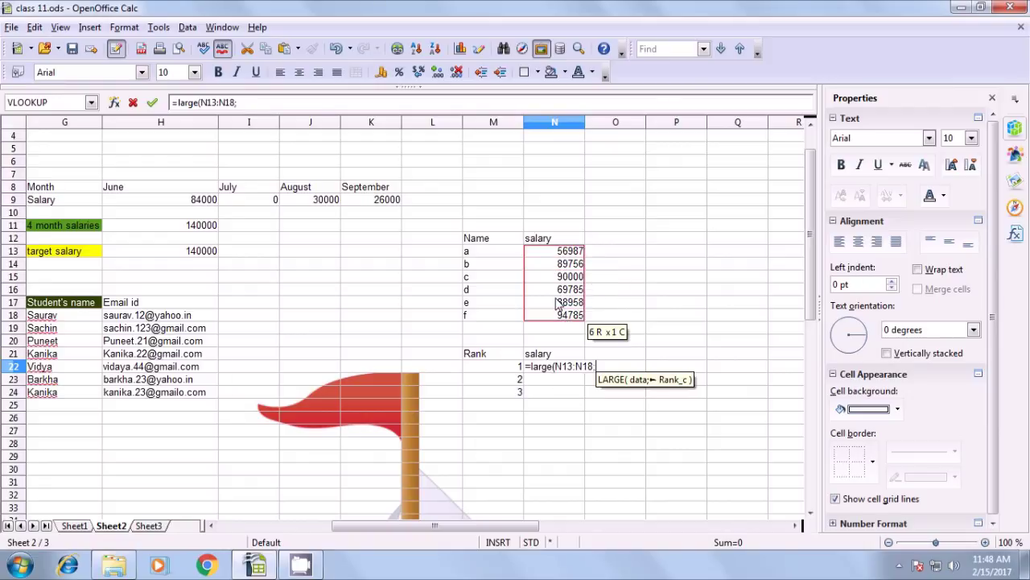
{"action": "type", "text": "1"}
{"action": "key", "text": "BackSpace"}
{"action": "left_click", "coordinate": [495, 368]}
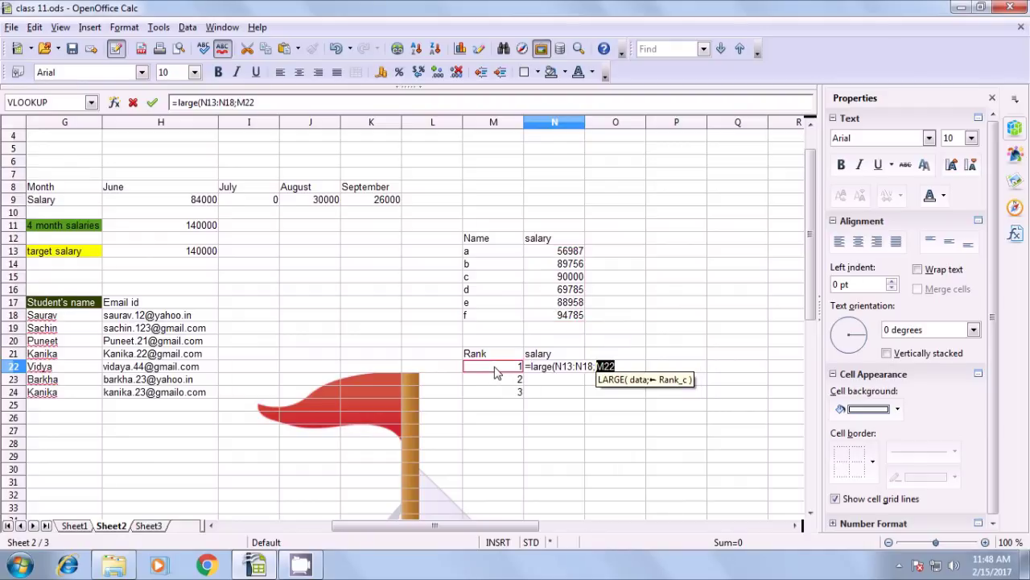
{"action": "type", "text": ")"}
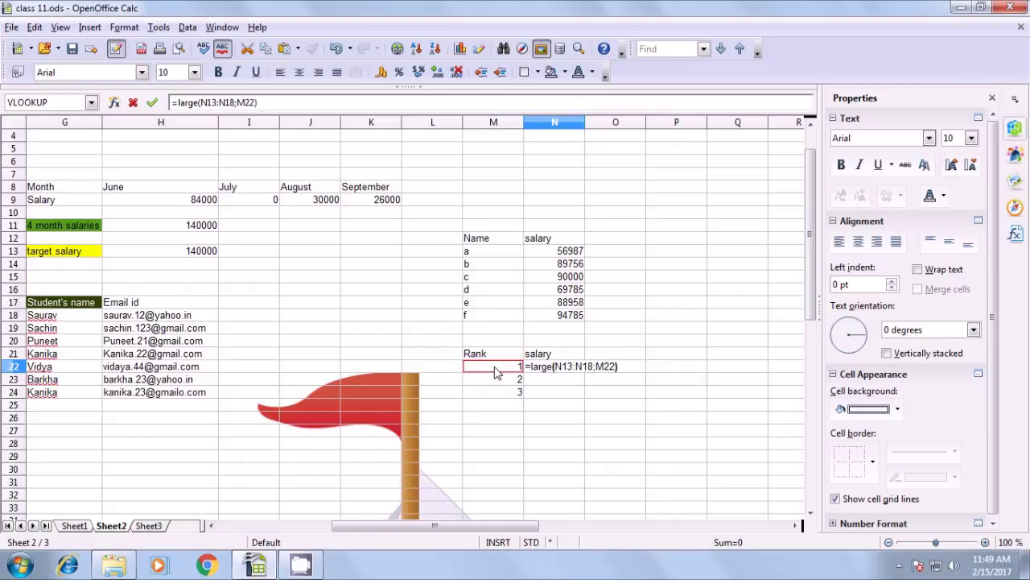
{"action": "key", "text": "Return"}
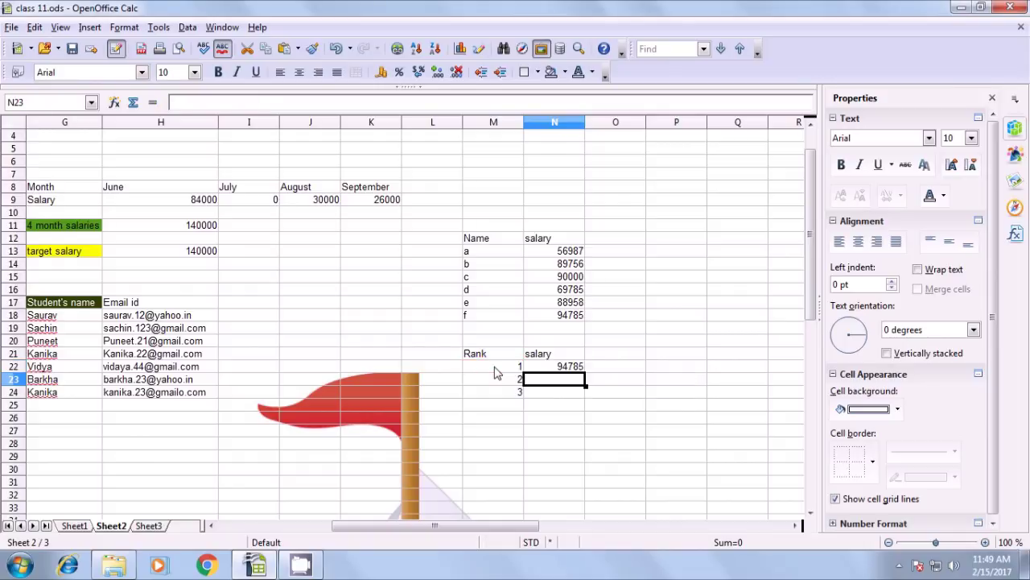
{"action": "left_click", "coordinate": [577, 372]}
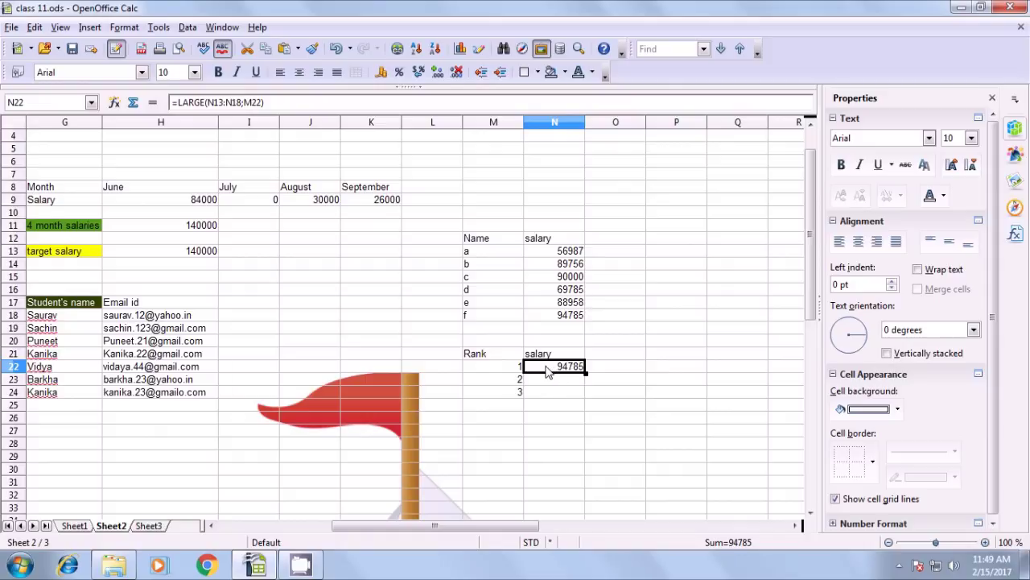
{"action": "left_click", "coordinate": [572, 322]}
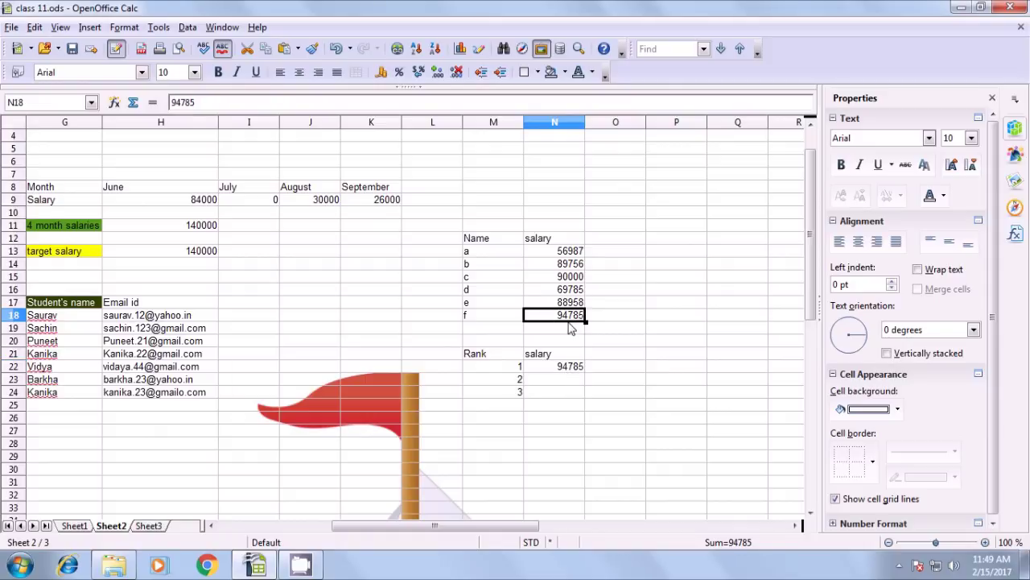
{"action": "left_click", "coordinate": [565, 368]}
{"action": "left_click", "coordinate": [514, 384]}
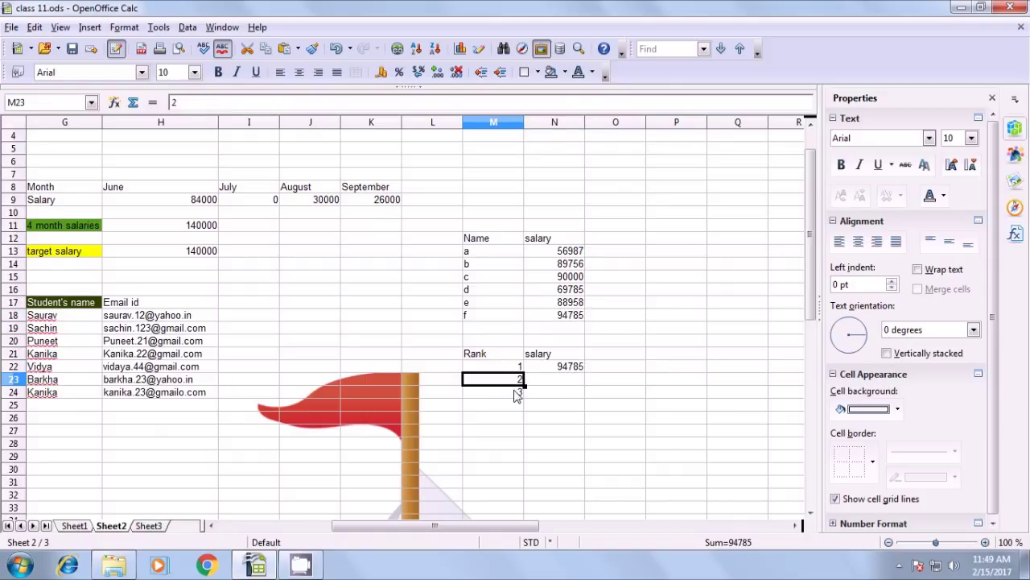
{"action": "left_click", "coordinate": [572, 370]}
{"action": "left_click_drag", "start_coordinate": [585, 372], "coordinate": [592, 400]}
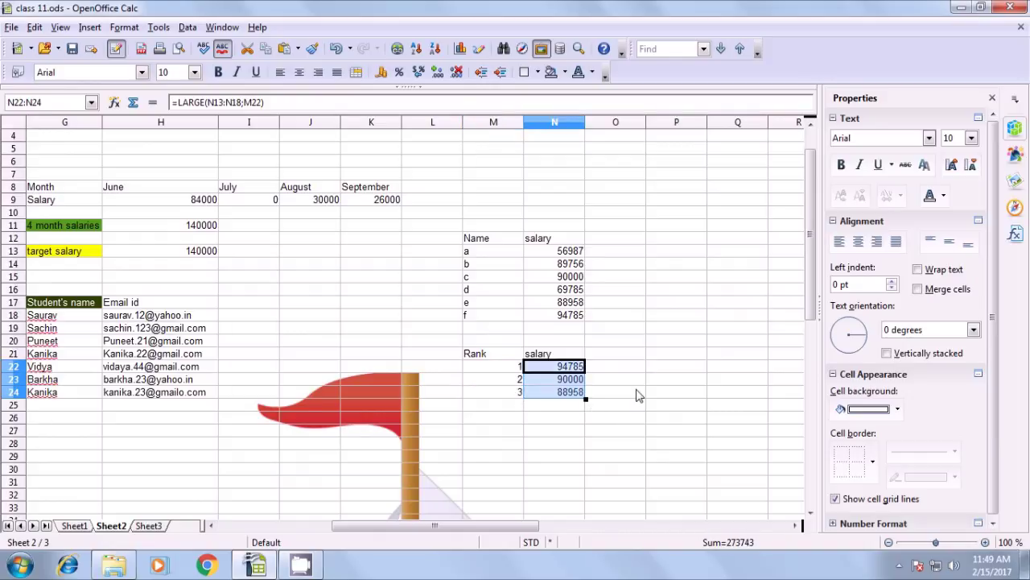
{"action": "left_click", "coordinate": [636, 394]}
{"action": "left_click", "coordinate": [567, 368]}
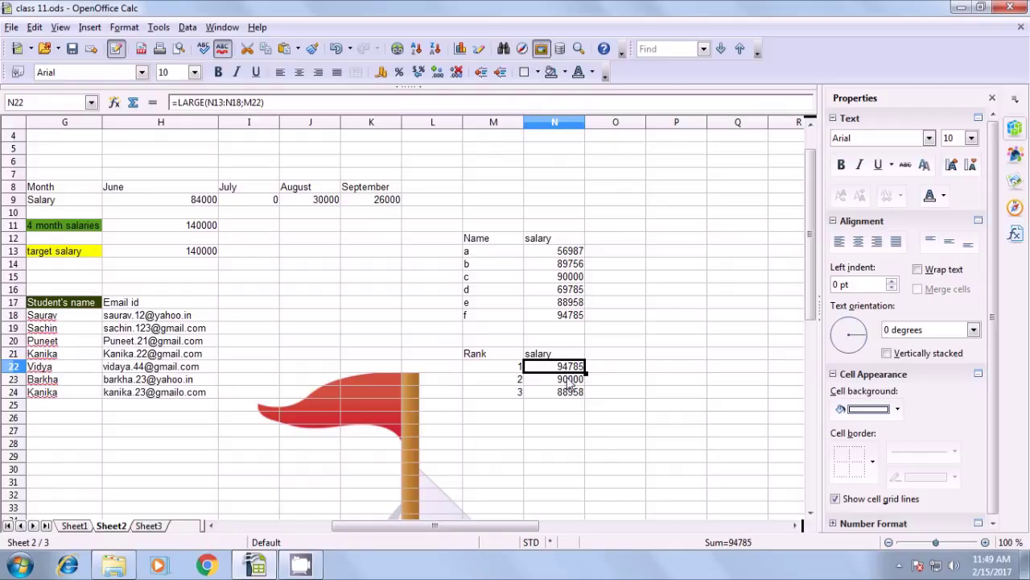
{"action": "left_click", "coordinate": [569, 380]}
{"action": "left_click", "coordinate": [558, 393]}
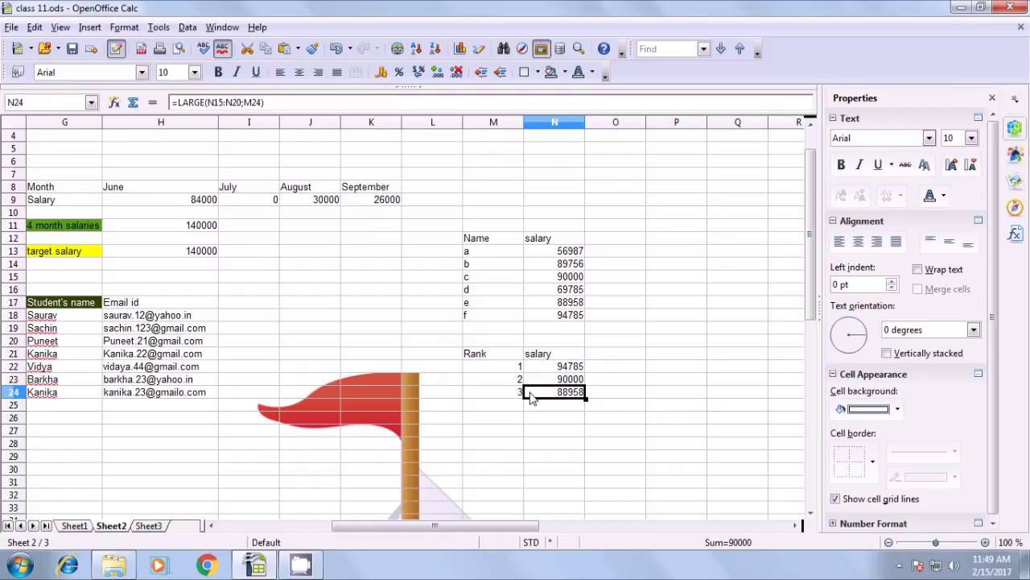
{"action": "left_click", "coordinate": [635, 359]}
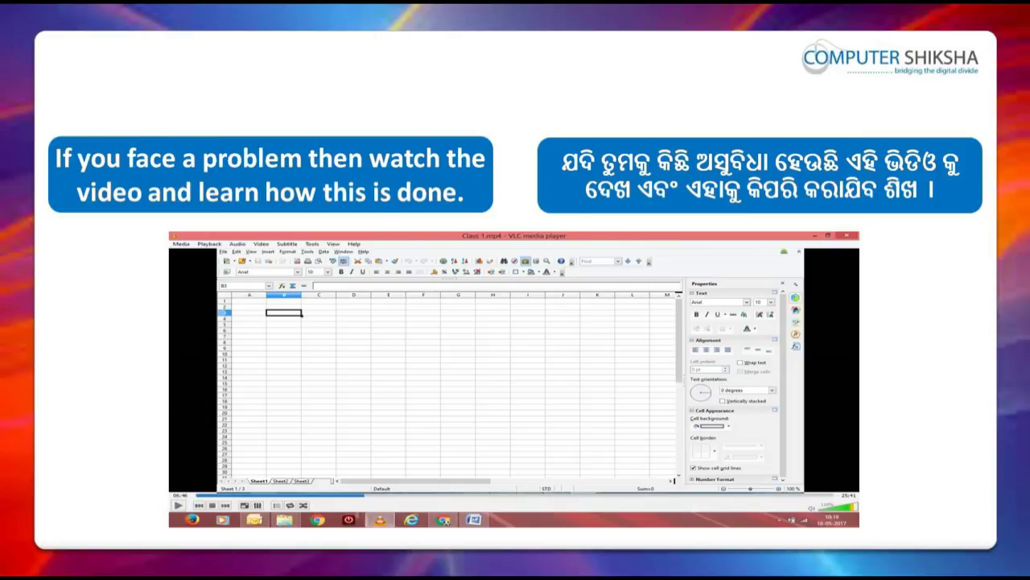
View the Computer Shiksha slide advising viewers to watch the video if they face a problem
{"action": "left_click", "coordinate": [42, 149]}
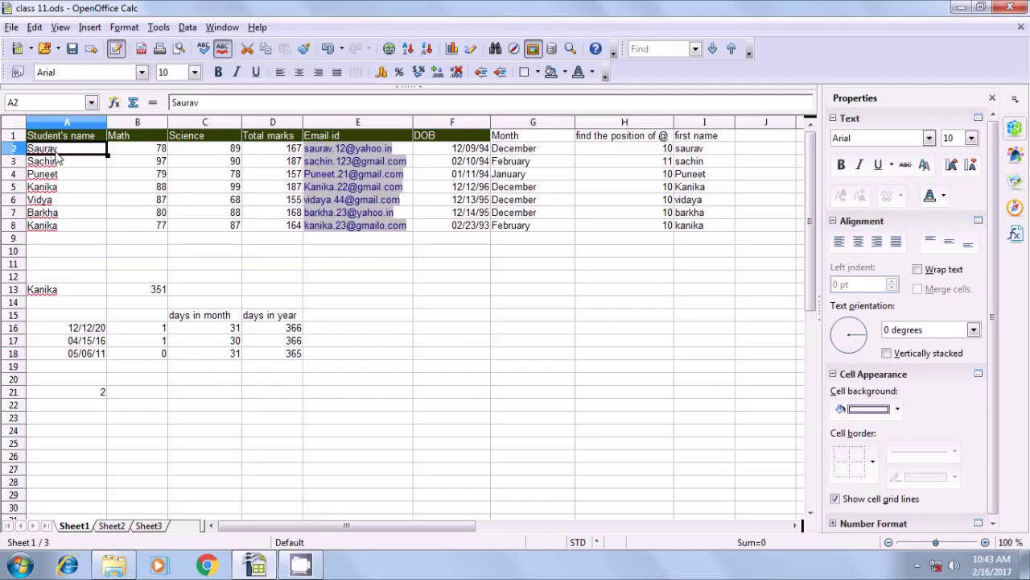
Enter =INDIRECT(ADDRESS(ROW(A2);COLUMN(A2);4)) in Sheet1 cell F17, picking A2 for both references
{"action": "left_click", "coordinate": [462, 345]}
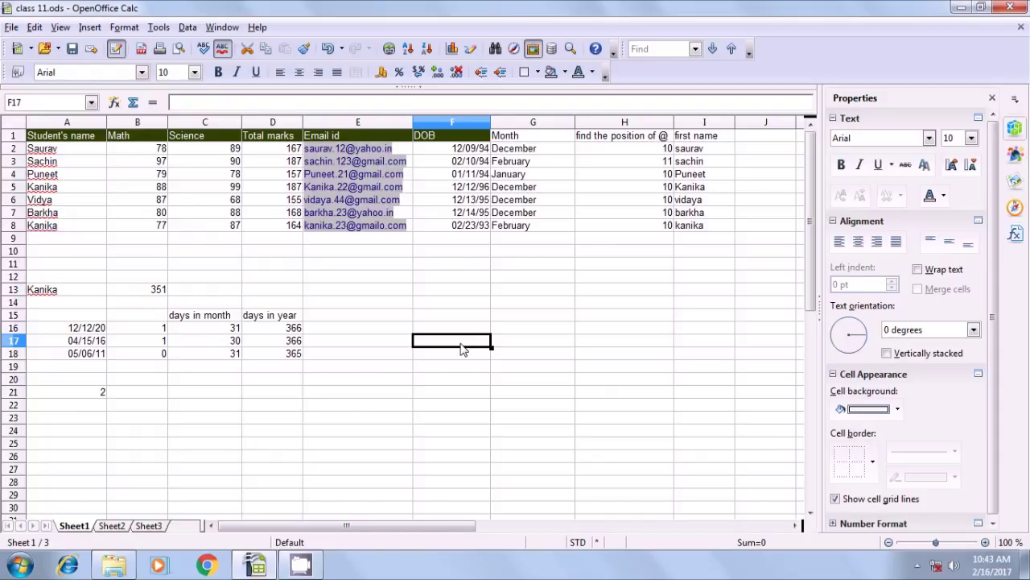
{"action": "type", "text": "="}
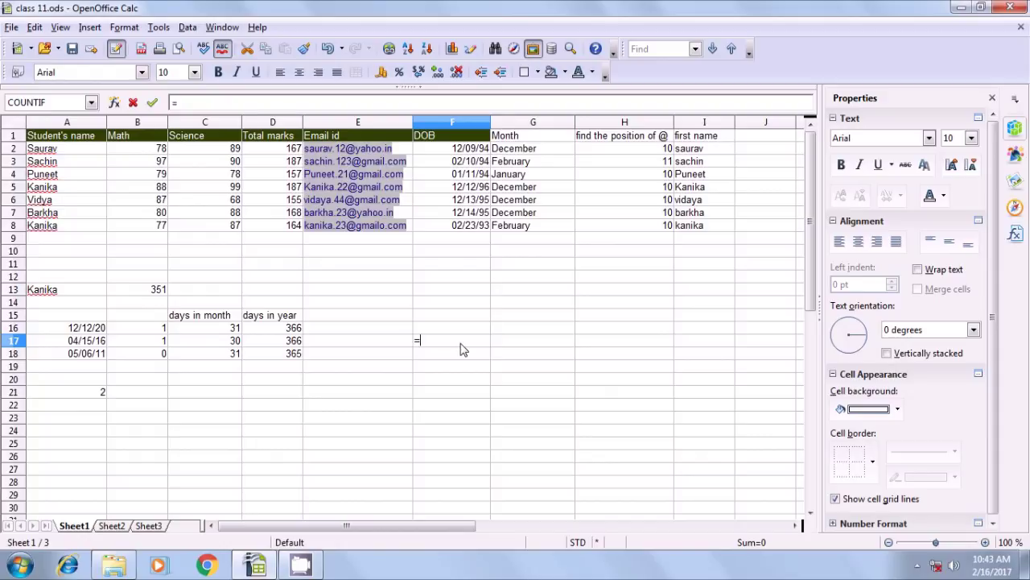
{"action": "type", "text": "indirect"}
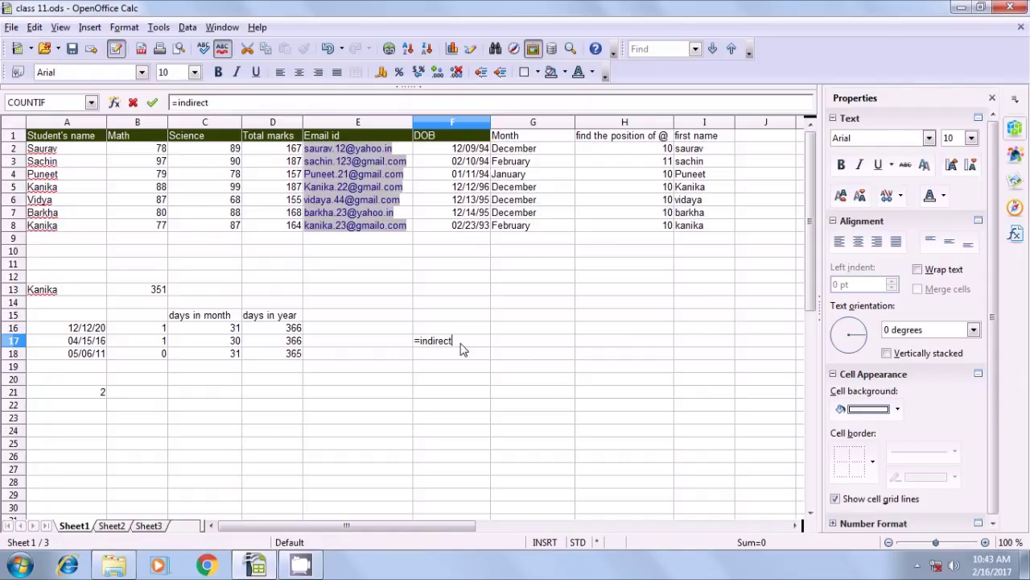
{"action": "type", "text": "("}
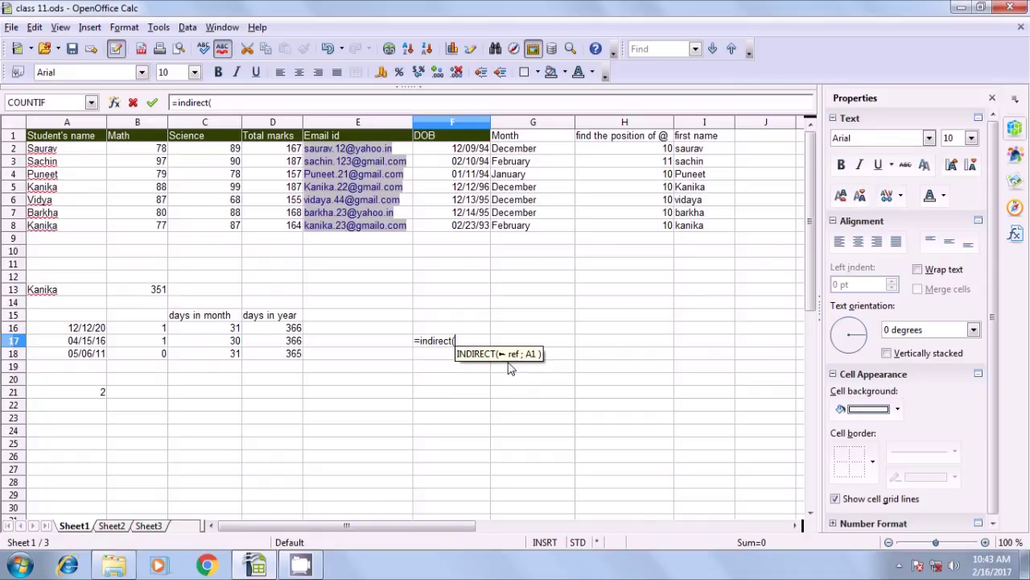
{"action": "type", "text": "add"}
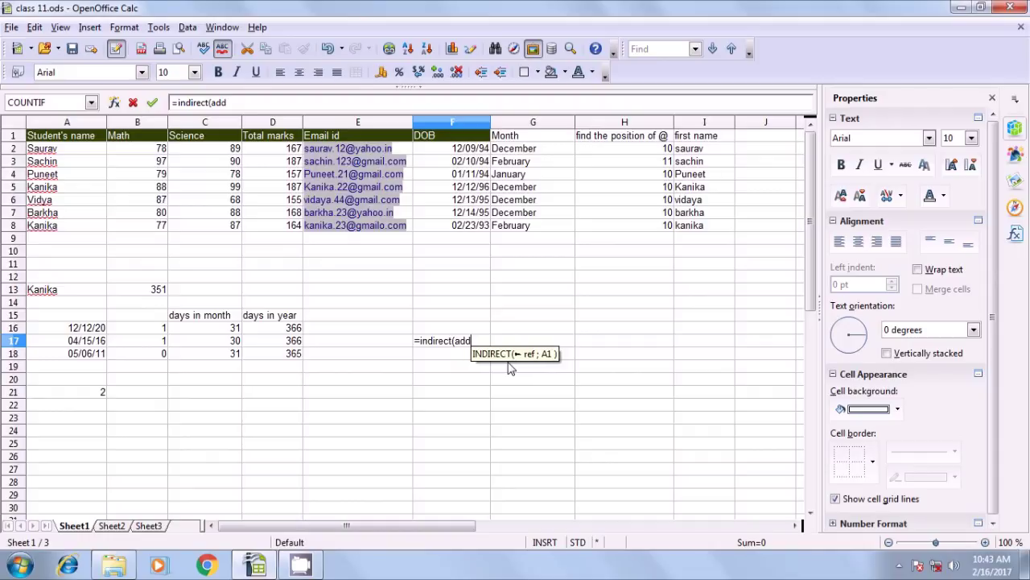
{"action": "type", "text": "ress"}
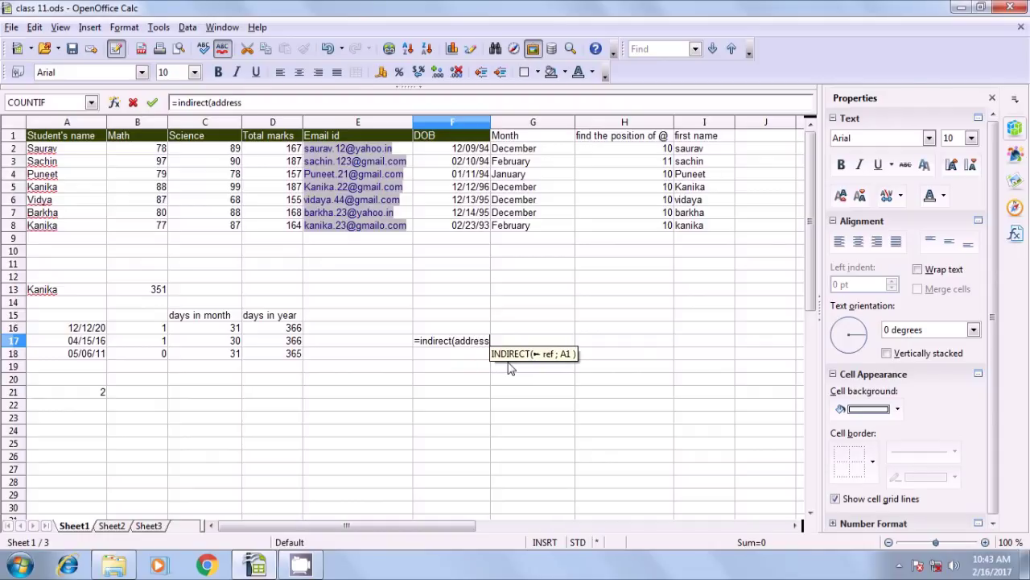
{"action": "type", "text": "("}
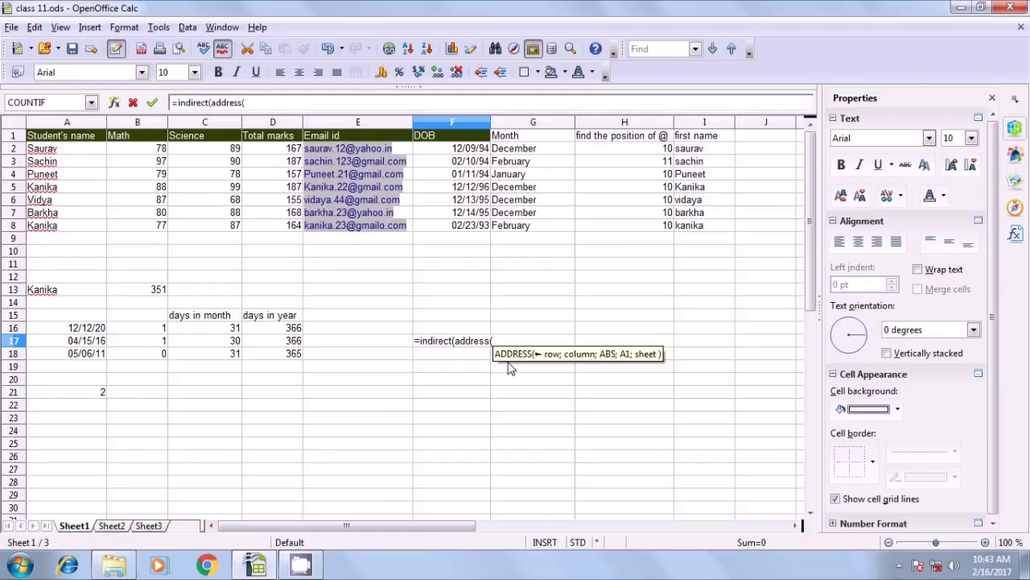
{"action": "type", "text": "row"}
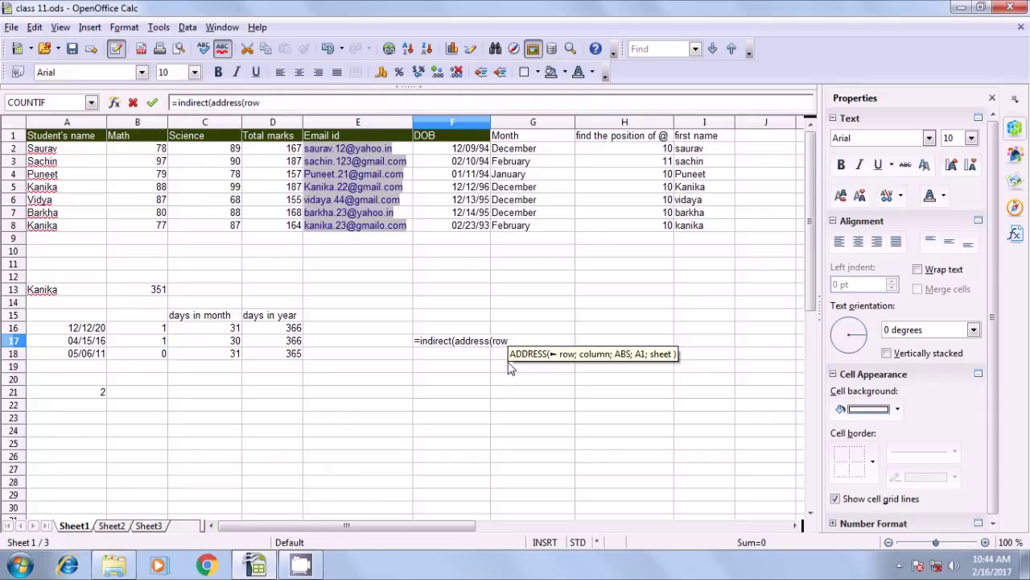
{"action": "type", "text": ")"}
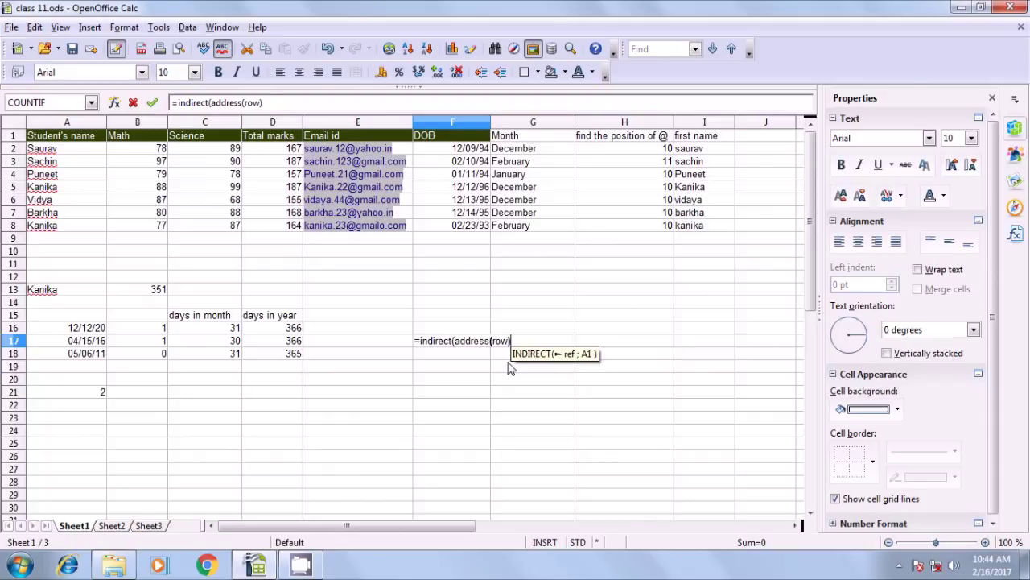
{"action": "key", "text": "BackSpace"}
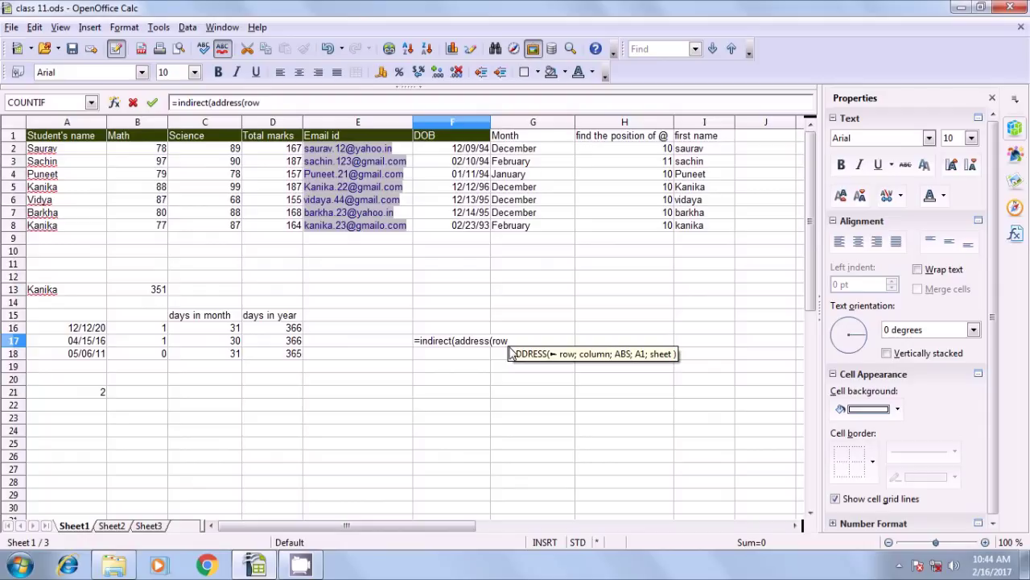
{"action": "type", "text": "("}
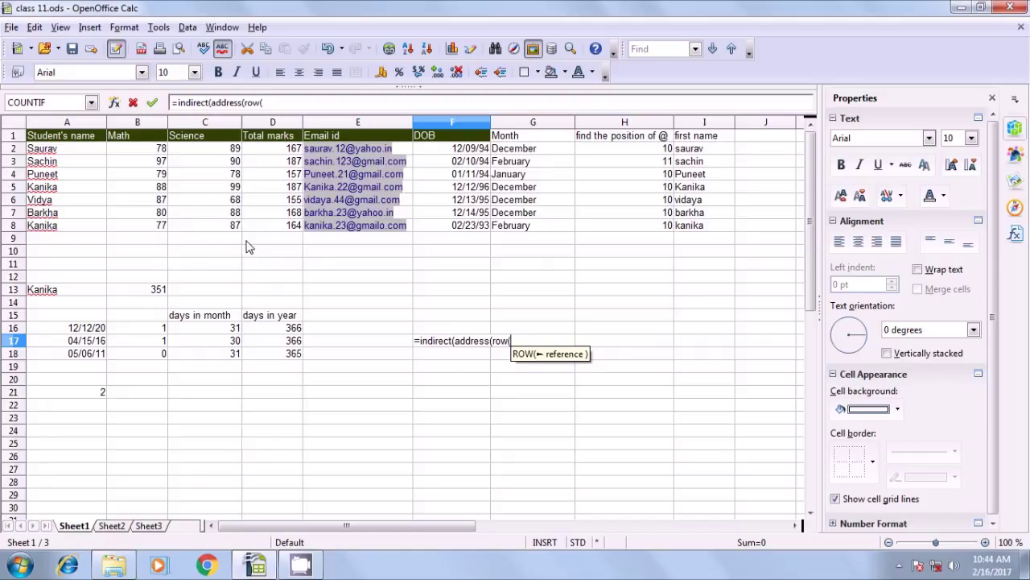
{"action": "left_click", "coordinate": [55, 151]}
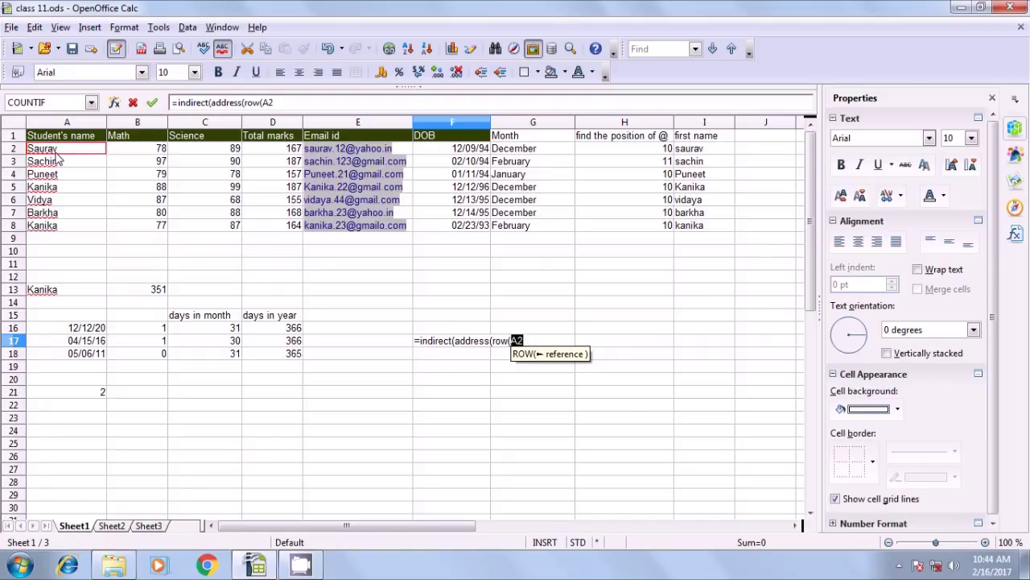
{"action": "type", "text": ")"}
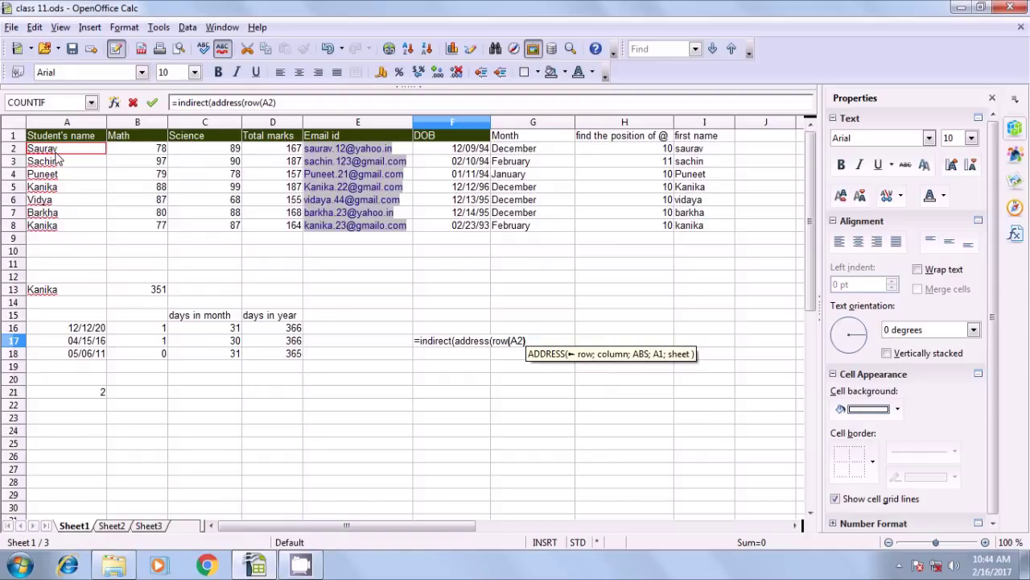
{"action": "type", "text": ";"}
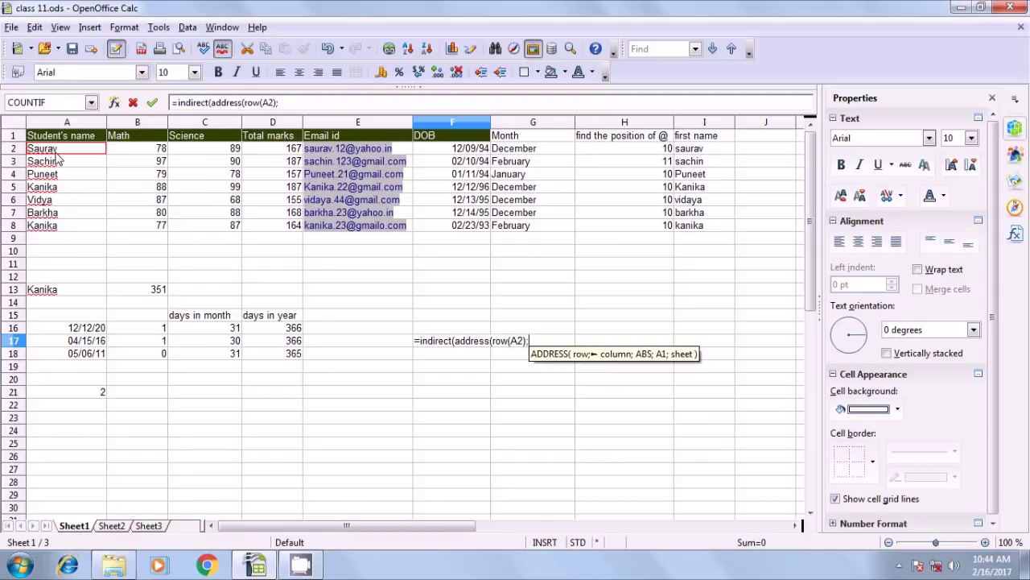
{"action": "type", "text": "column"}
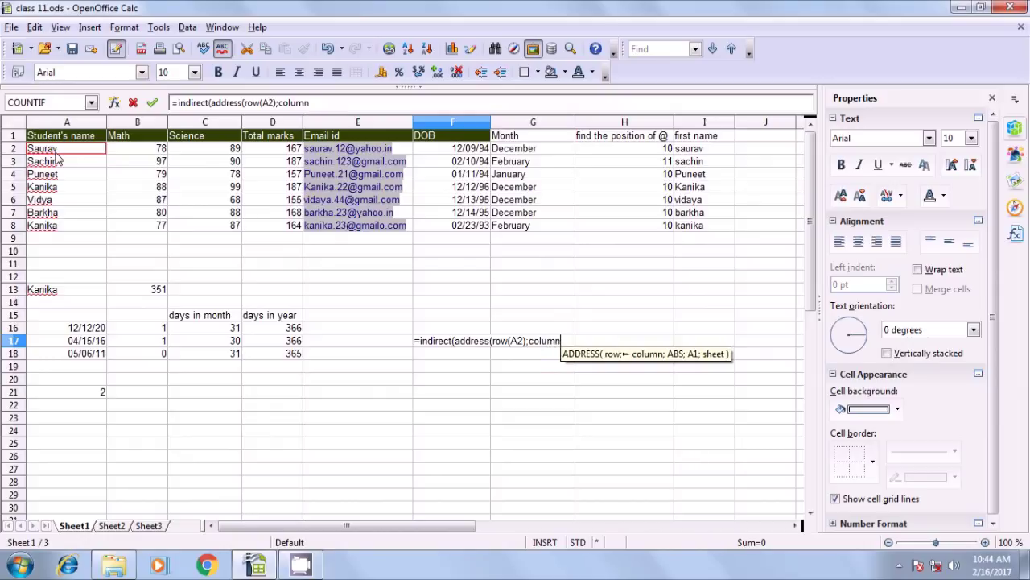
{"action": "type", "text": "("}
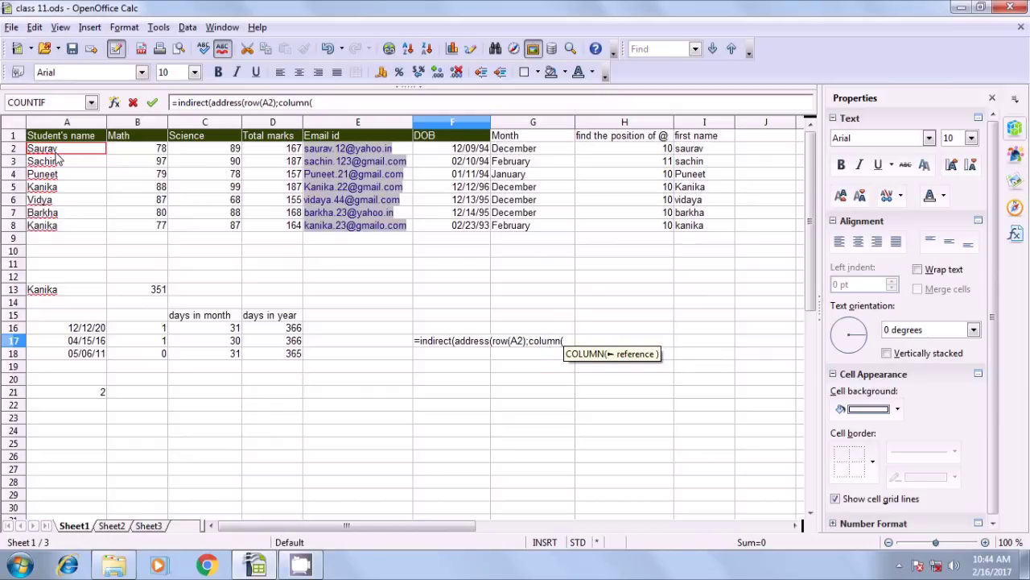
{"action": "left_click", "coordinate": [54, 152]}
{"action": "type", "text": ")"}
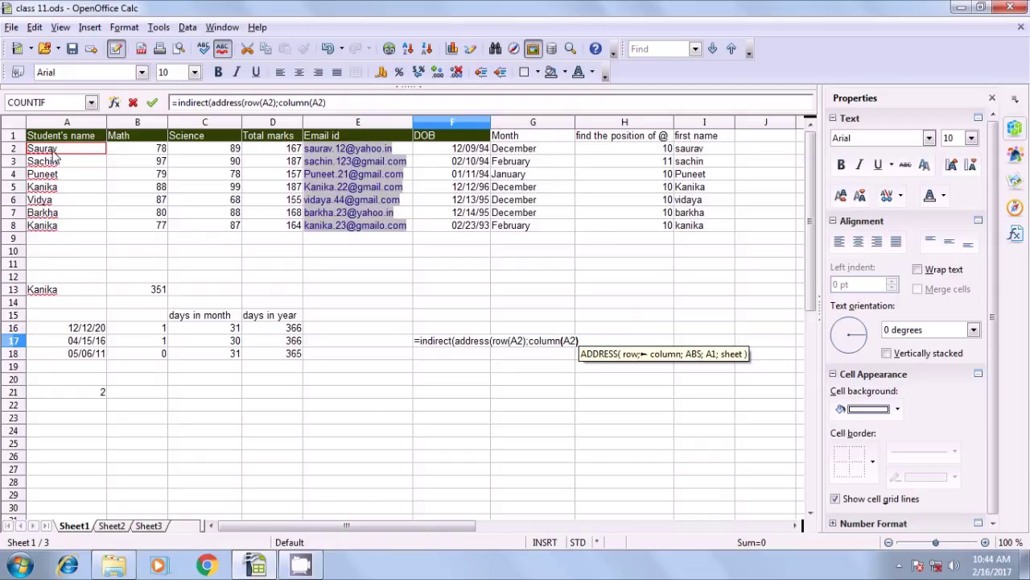
{"action": "type", "text": ";"}
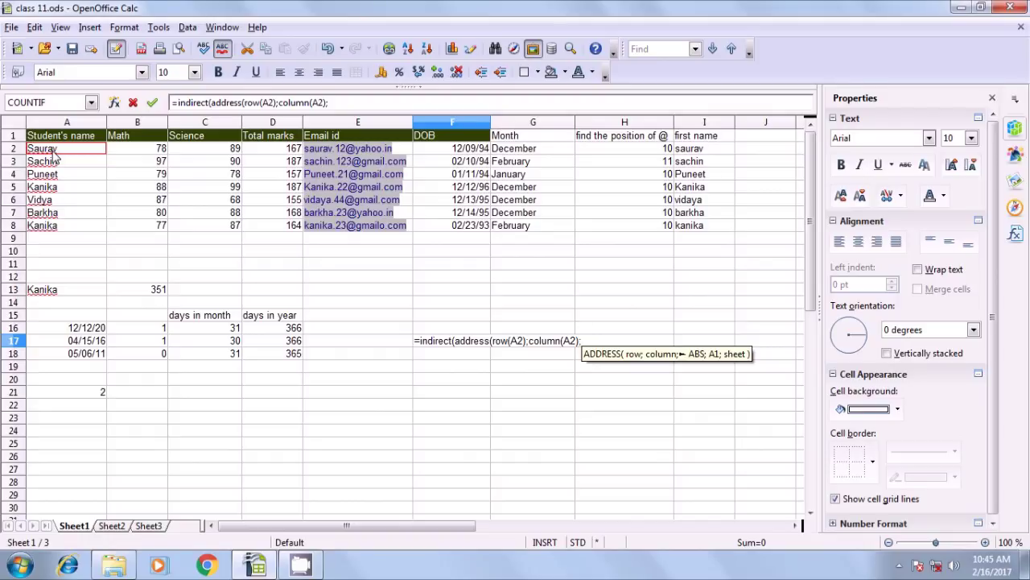
{"action": "type", "text": "4"}
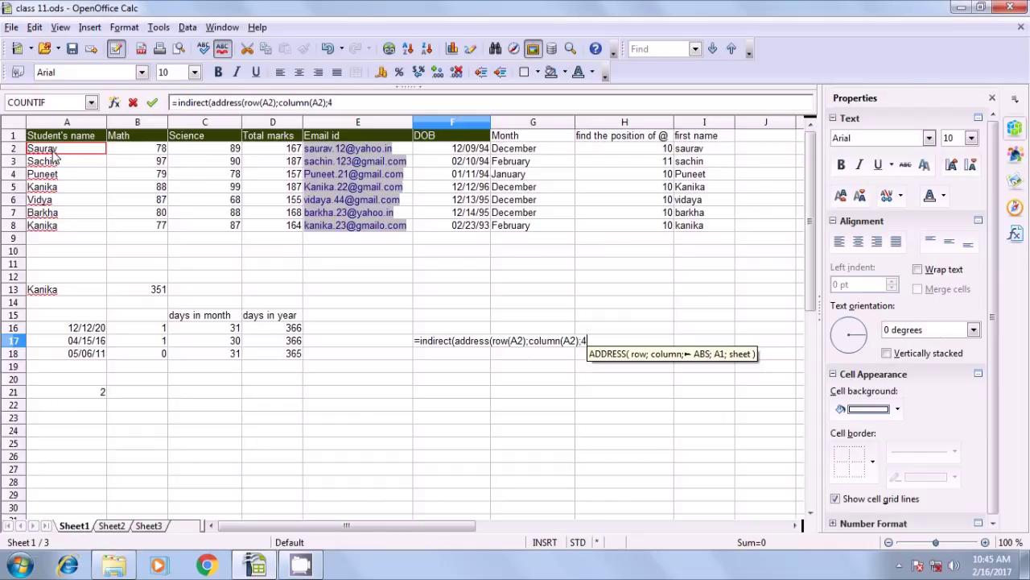
{"action": "type", "text": ")"}
{"action": "key", "text": "Return"}
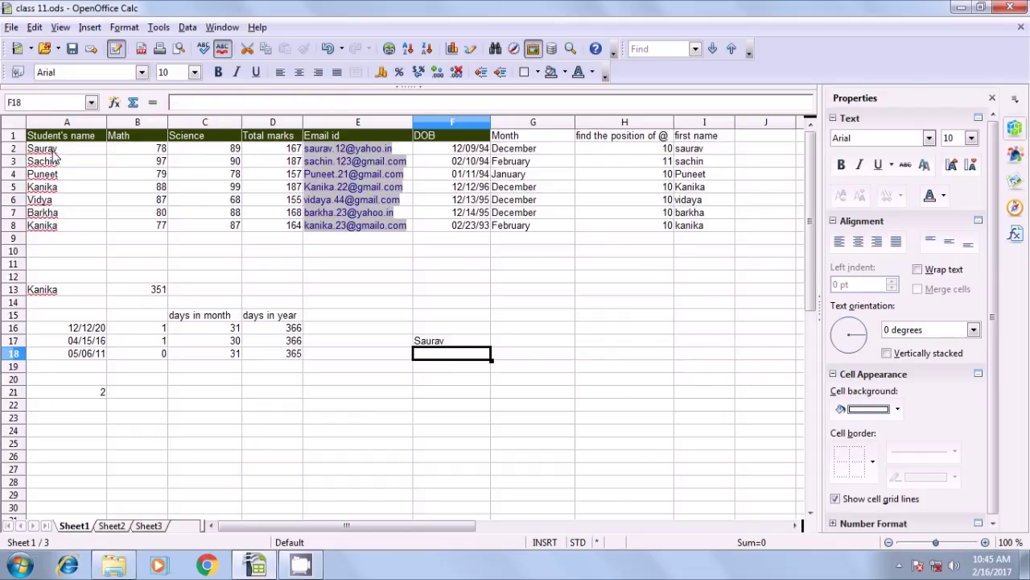
Verify that F17 returns Saurav, matching the name in cell A2
{"action": "left_click", "coordinate": [426, 346]}
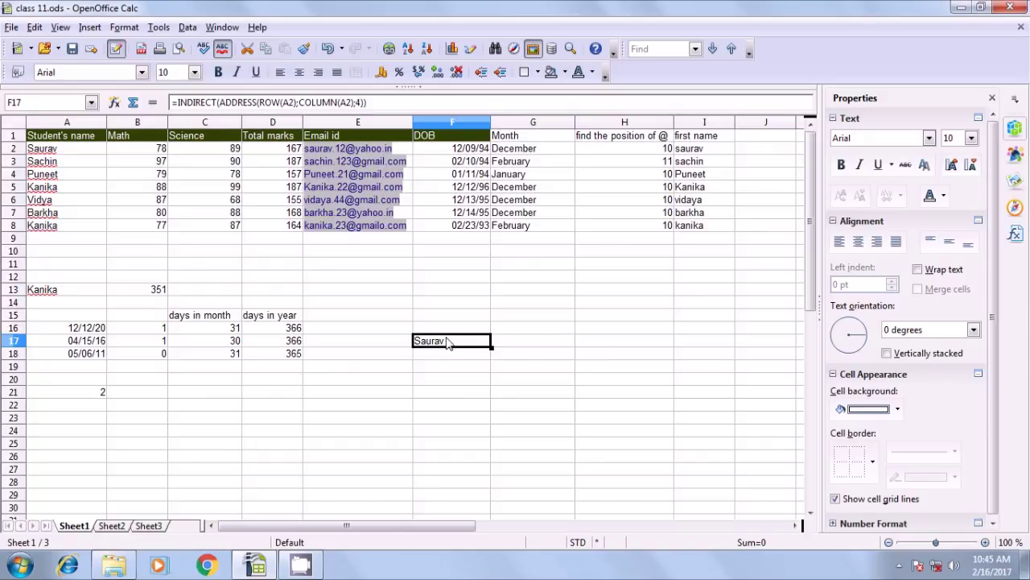
{"action": "left_click", "coordinate": [57, 153]}
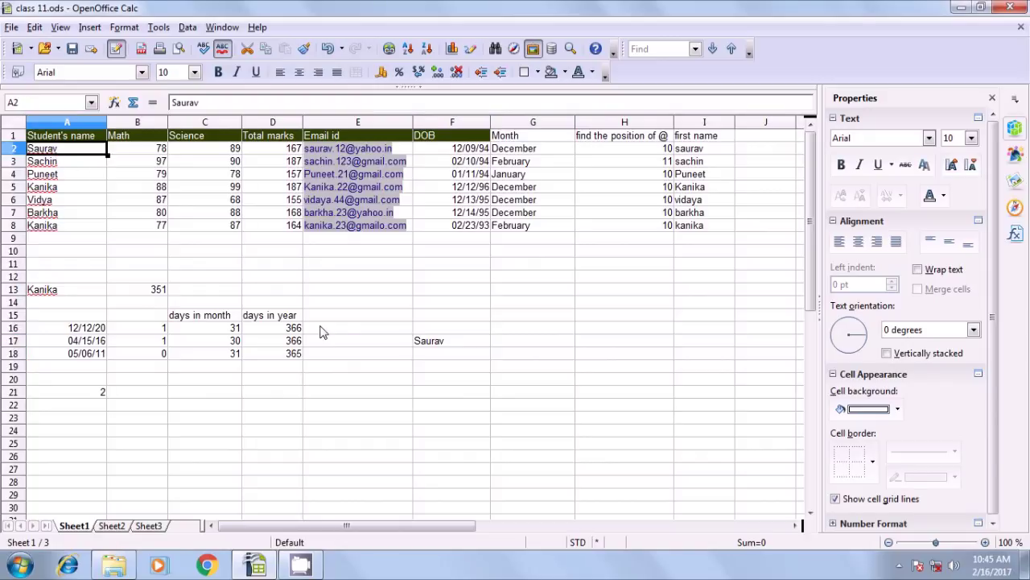
{"action": "left_click", "coordinate": [431, 344]}
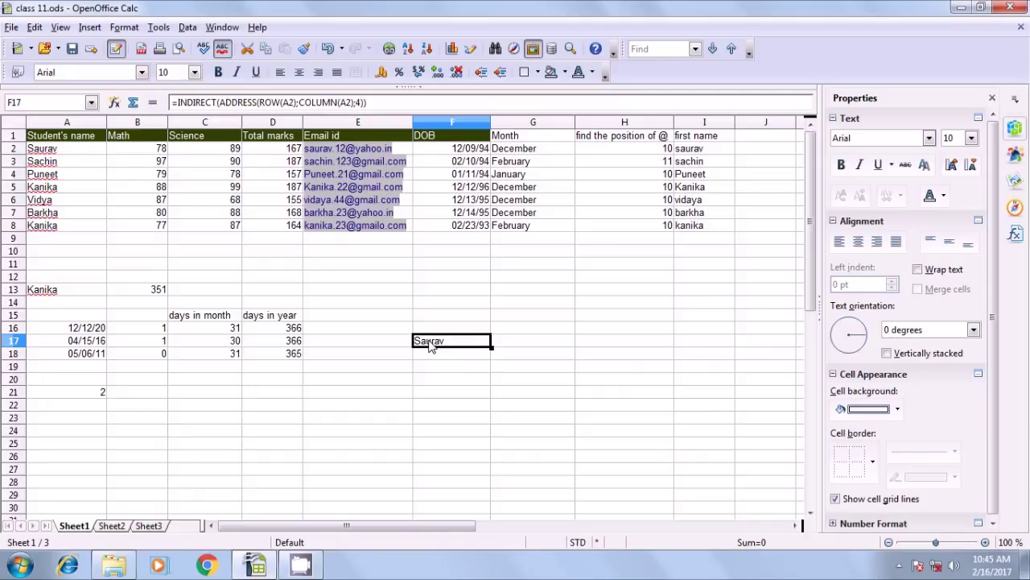
{"action": "left_click", "coordinate": [530, 364]}
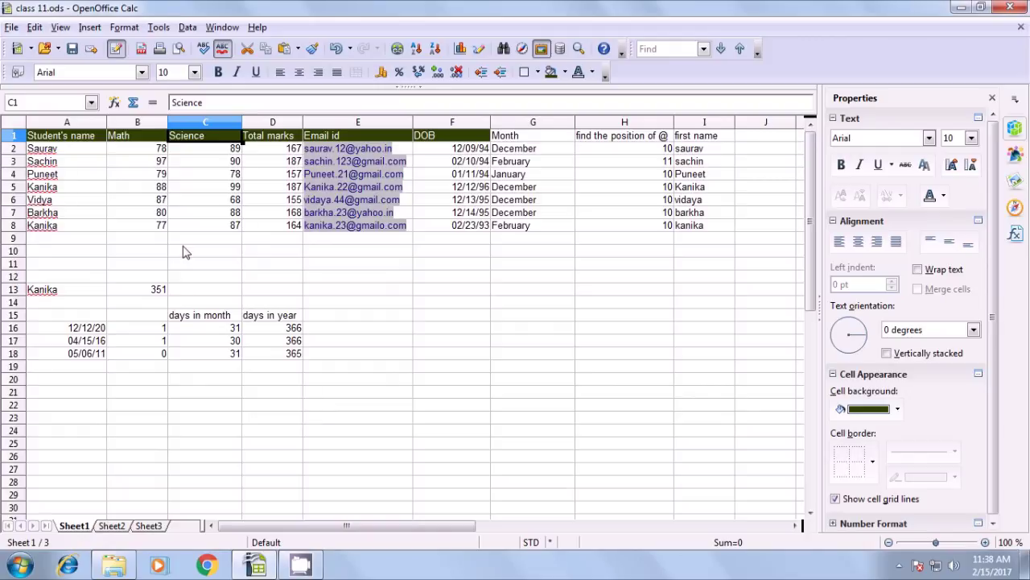
Copy the student table's header row from Sheet1 into Sheet3 starting at A1
{"action": "left_click", "coordinate": [39, 139]}
{"action": "left_click_drag", "start_coordinate": [39, 139], "coordinate": [702, 137]}
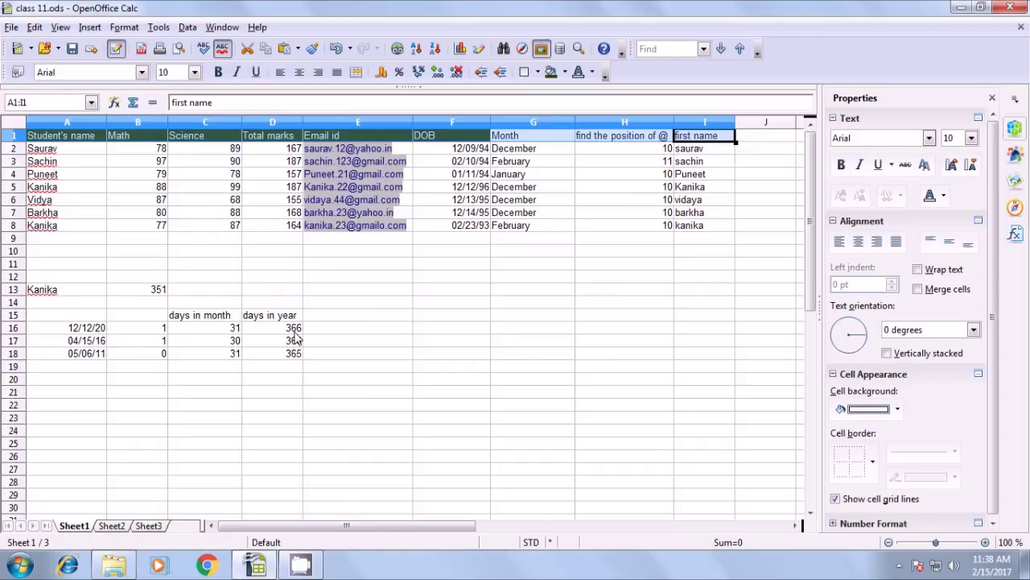
{"action": "left_click", "coordinate": [153, 525]}
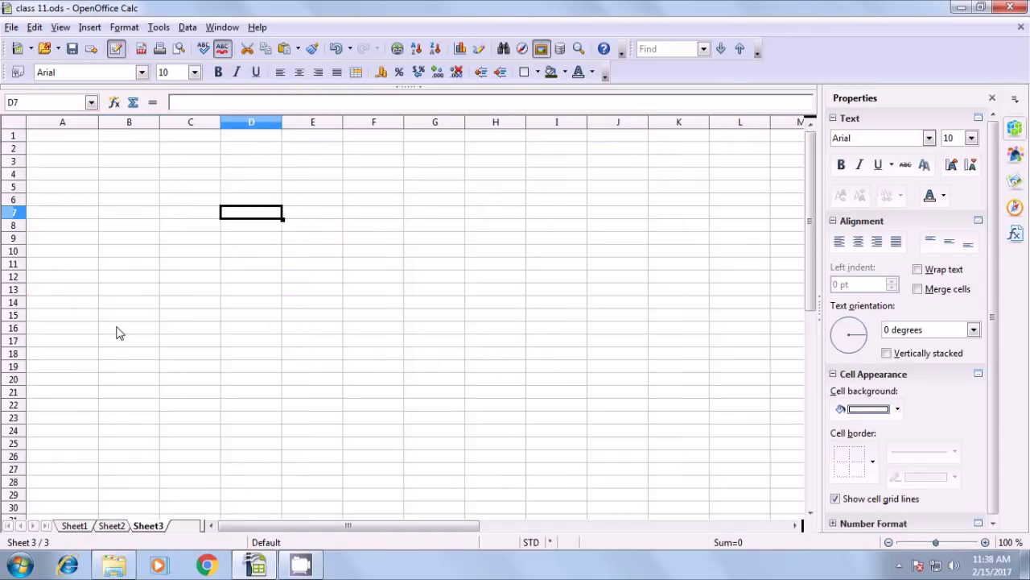
{"action": "left_click", "coordinate": [51, 138]}
{"action": "left_click", "coordinate": [35, 26]}
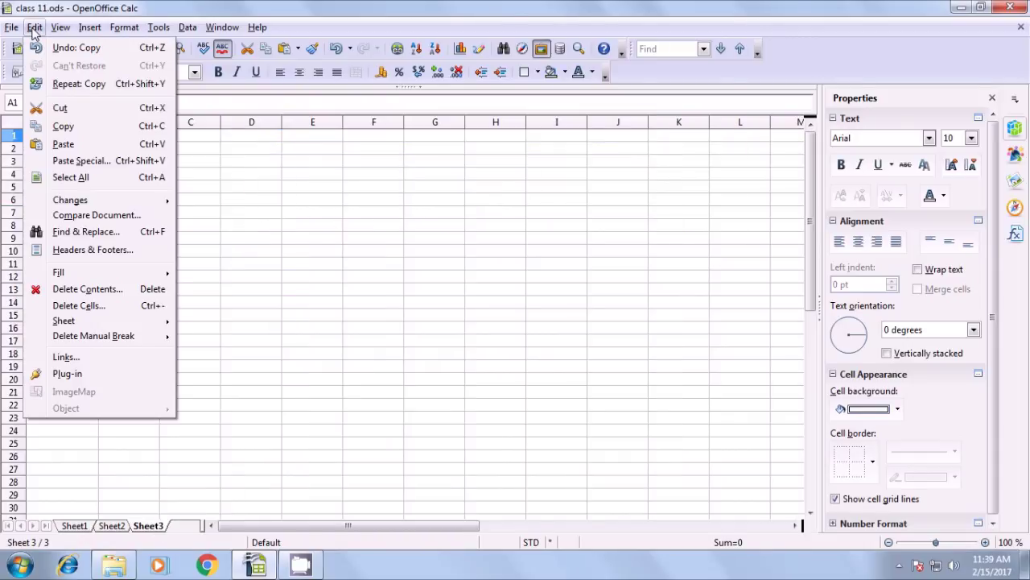
{"action": "left_click", "coordinate": [63, 145]}
{"action": "left_click", "coordinate": [64, 237]}
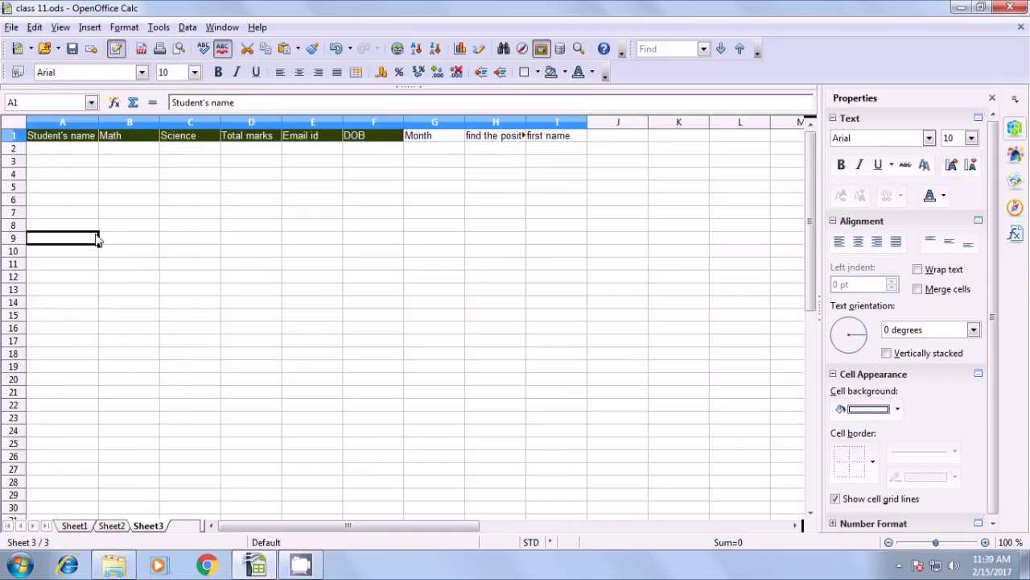
Widen column H so its 'find the position of @' heading fits fully
{"action": "left_click_drag", "start_coordinate": [524, 123], "coordinate": [564, 124]}
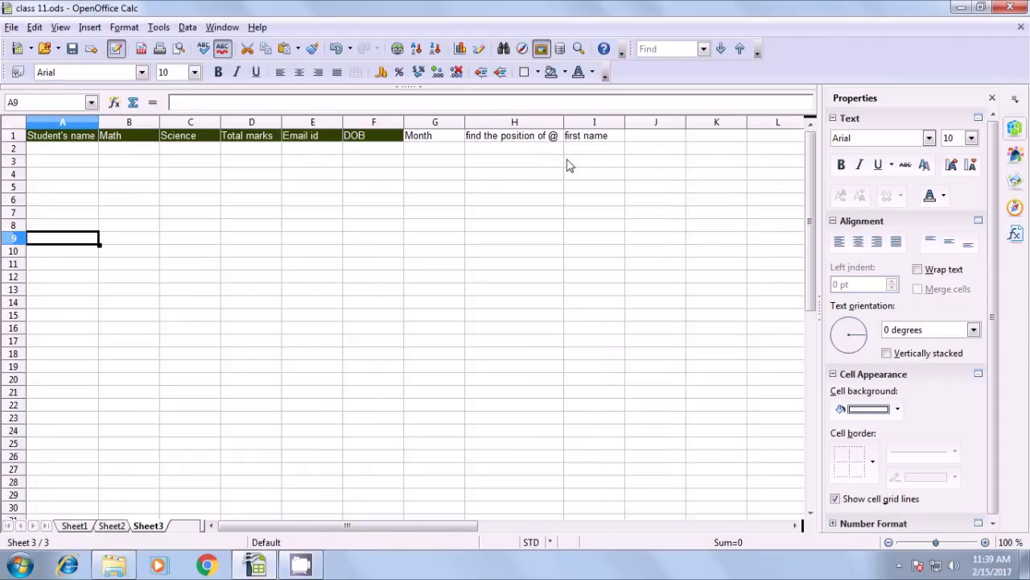
{"action": "left_click", "coordinate": [569, 163]}
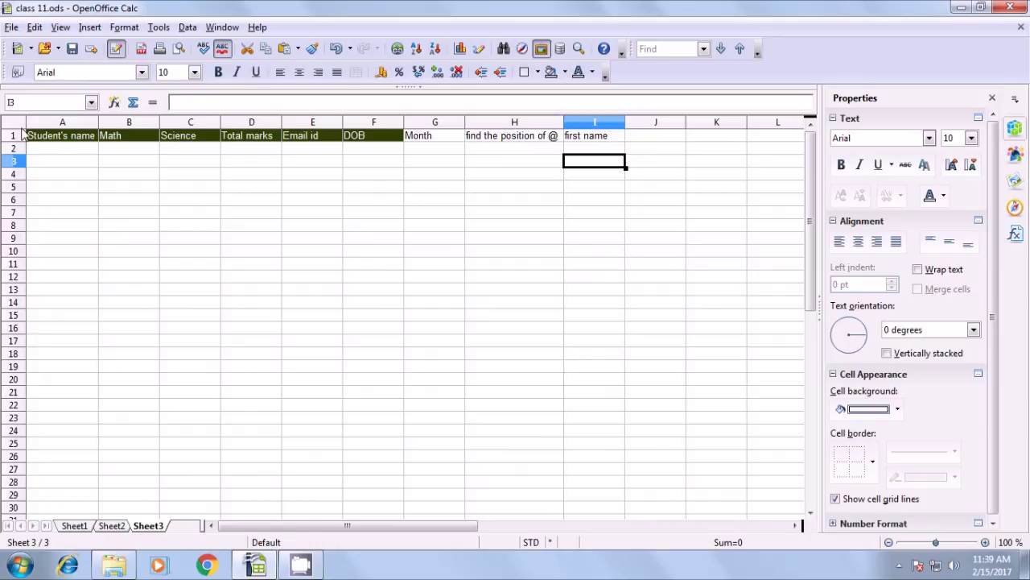
{"action": "left_click", "coordinate": [52, 151]}
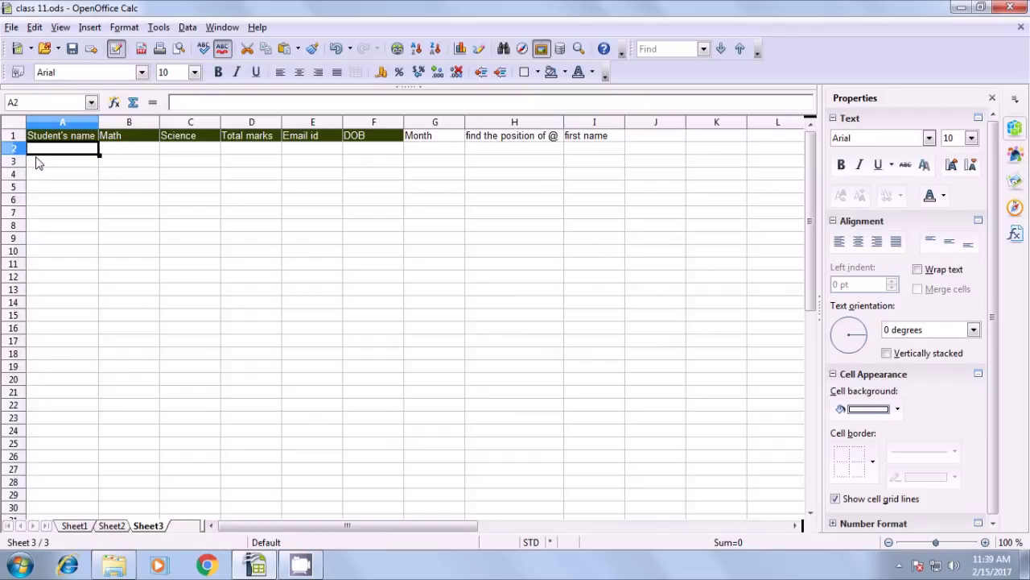
Enter =VLOOKUP(A1;Sheet1.A1:I8;5;0) in Sheet3 cell A2, selecting the range on Sheet1
{"action": "type", "text": "="}
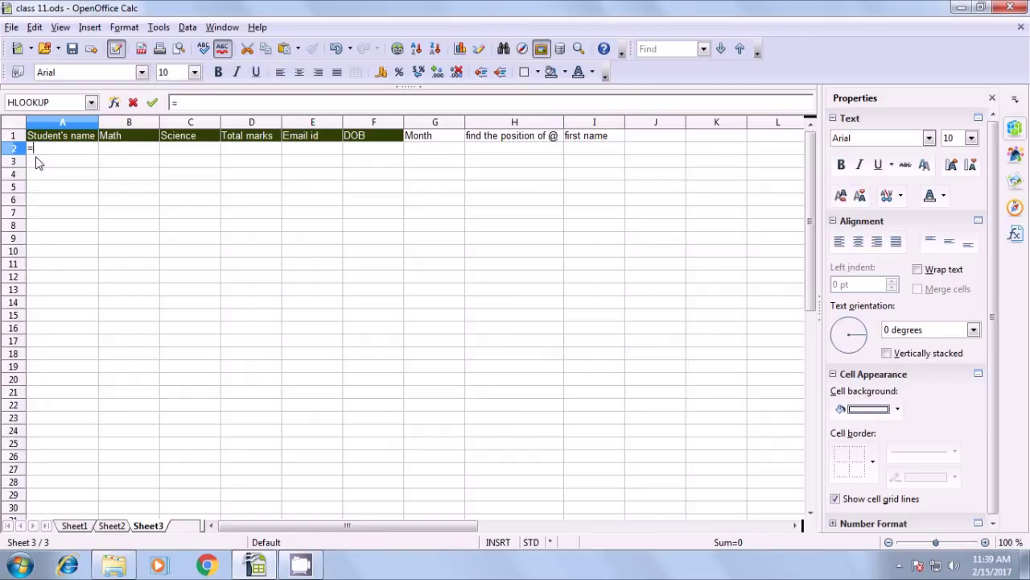
{"action": "type", "text": "vl"}
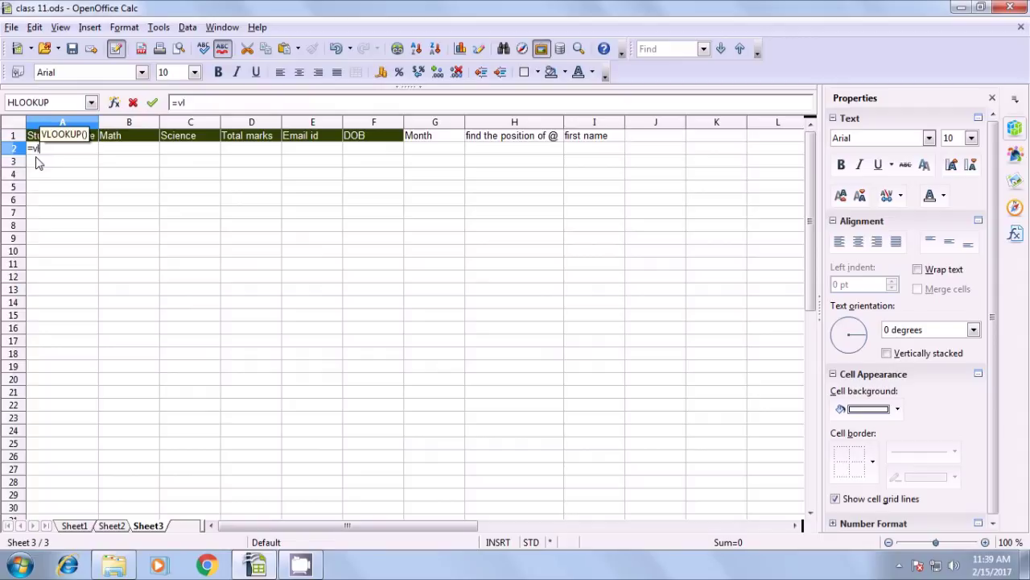
{"action": "type", "text": "ookup("}
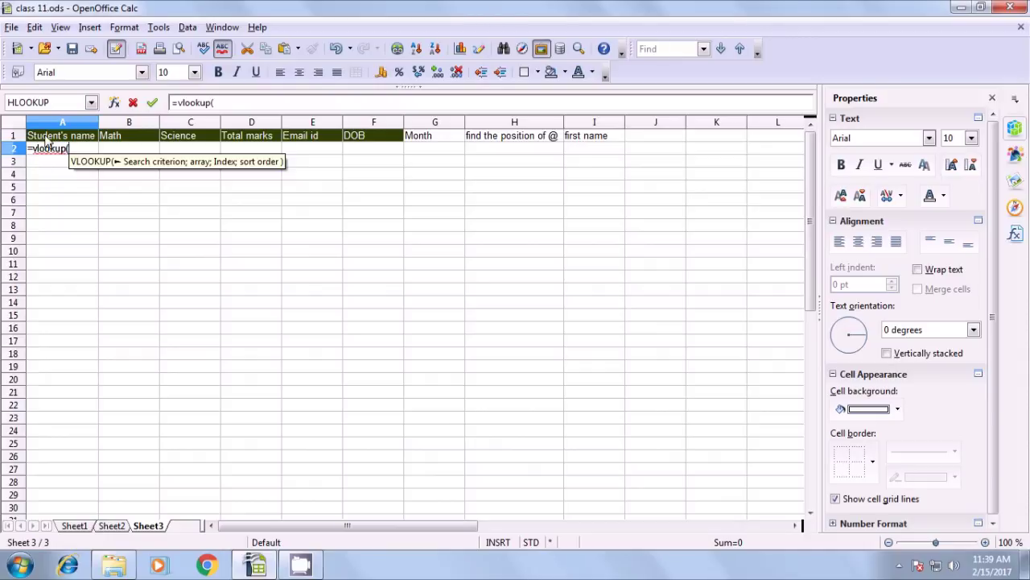
{"action": "left_click", "coordinate": [46, 142]}
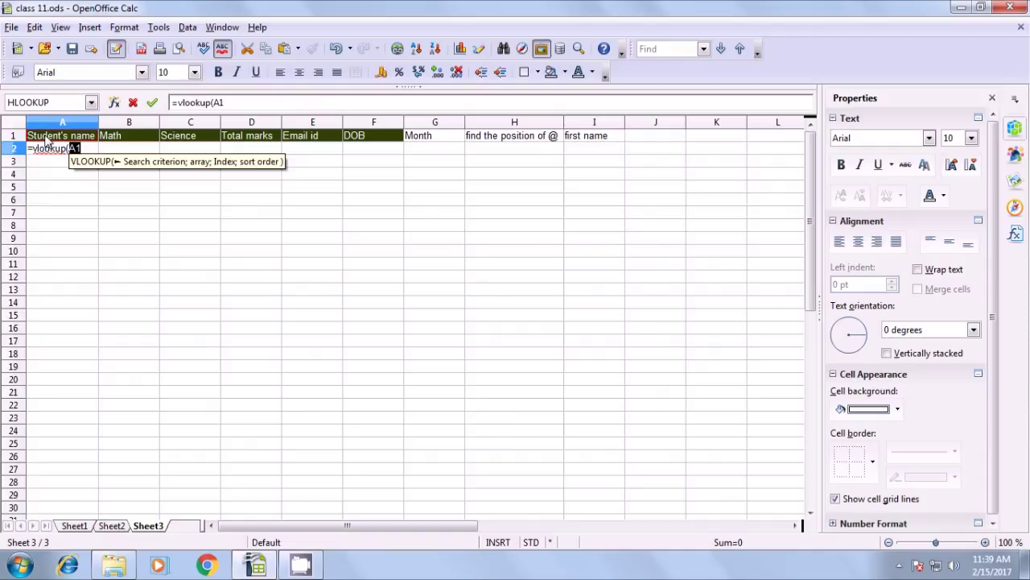
{"action": "type", "text": ";"}
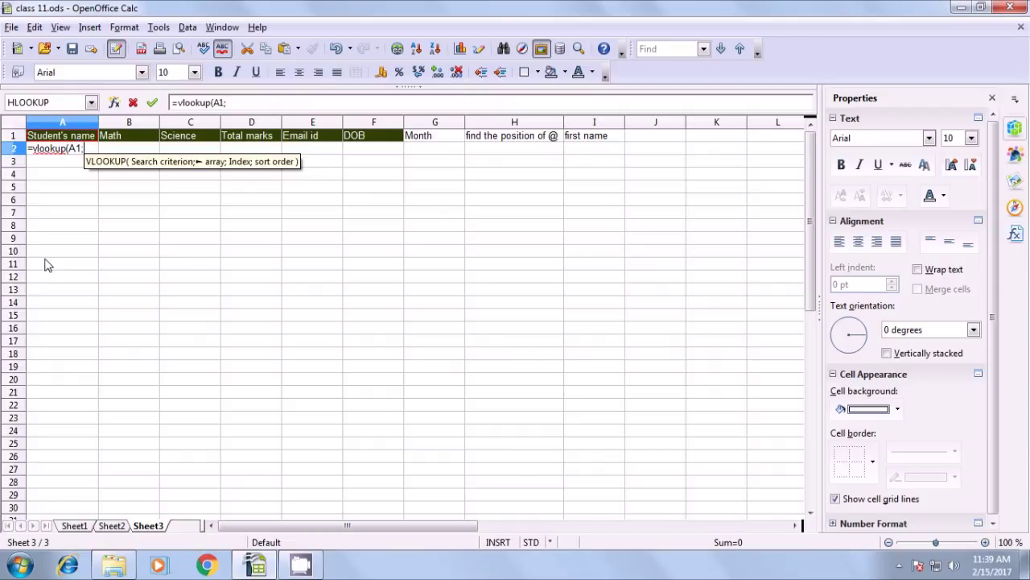
{"action": "left_click", "coordinate": [78, 528]}
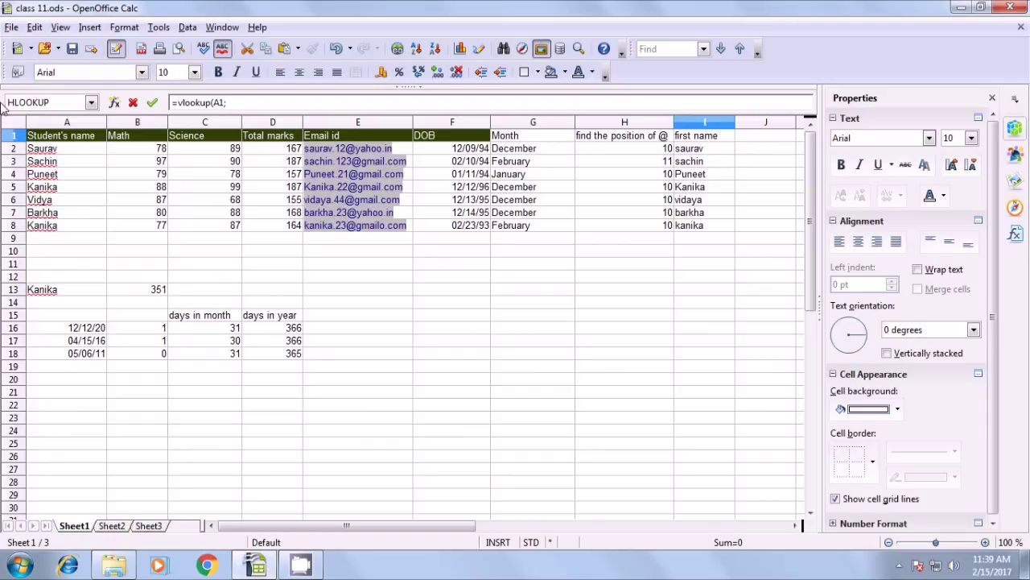
{"action": "left_click_drag", "start_coordinate": [38, 142], "coordinate": [694, 234]}
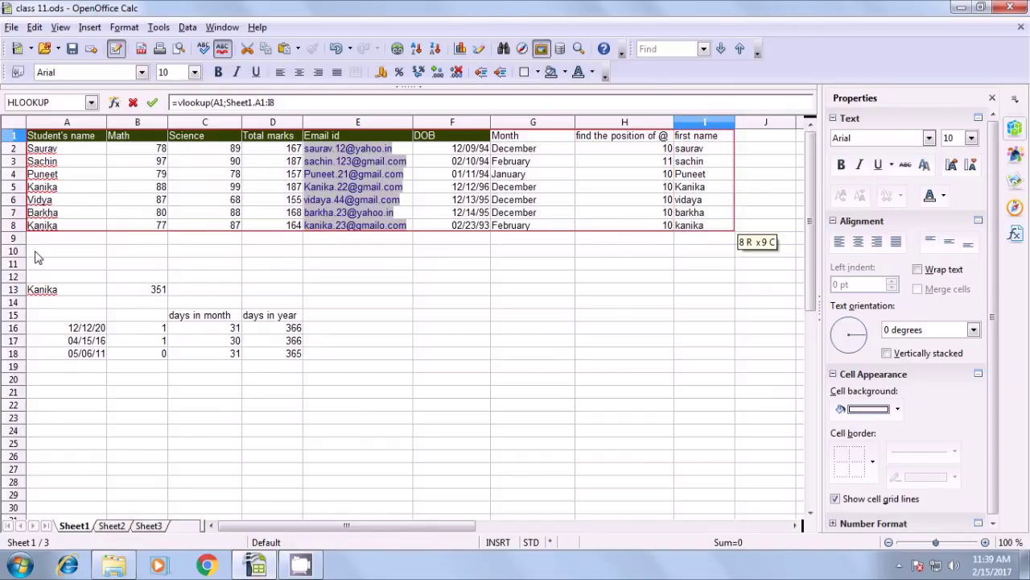
{"action": "type", "text": ";"}
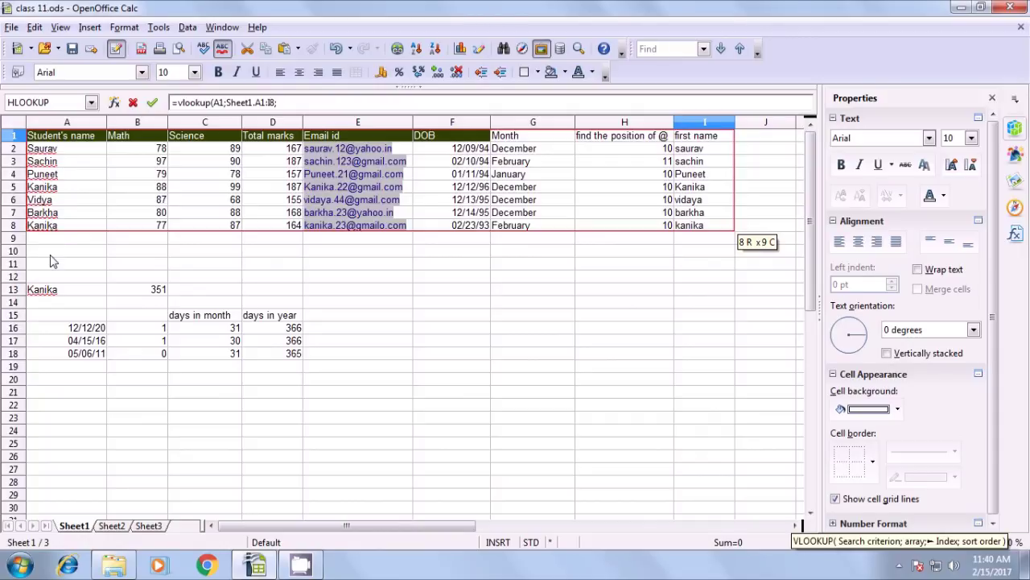
{"action": "type", "text": "5;"}
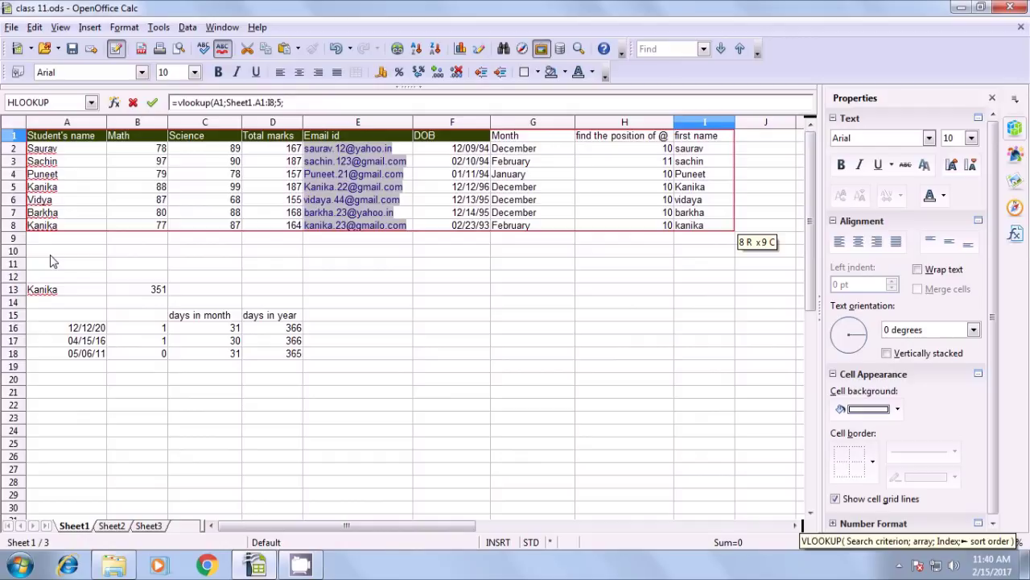
{"action": "type", "text": "0"}
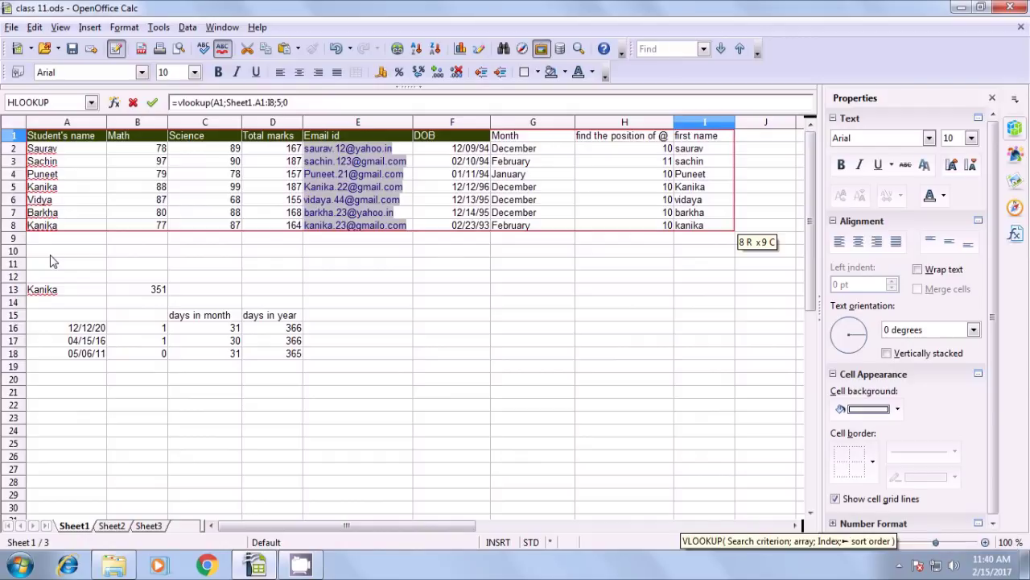
{"action": "type", "text": ")"}
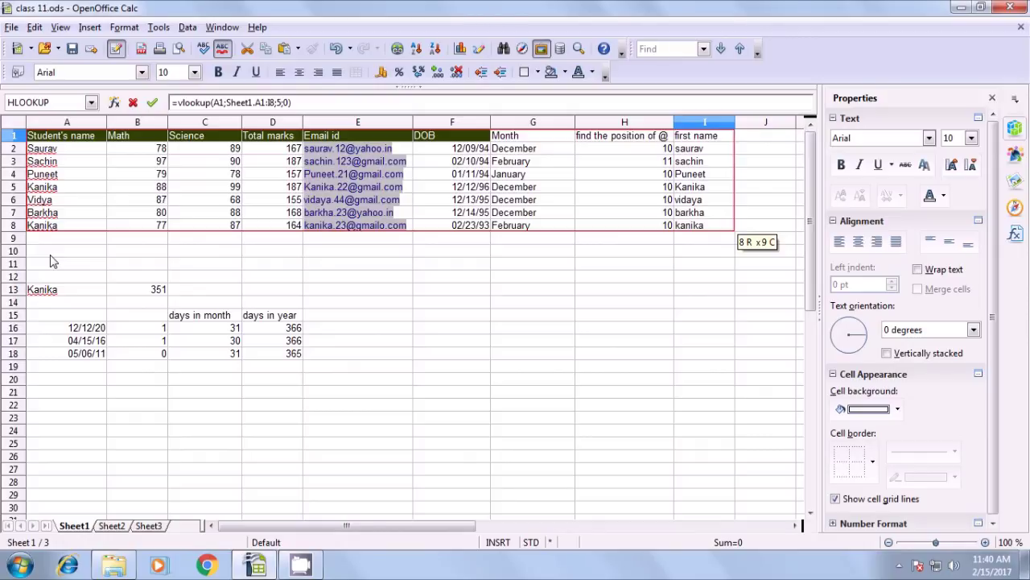
{"action": "key", "text": "Return"}
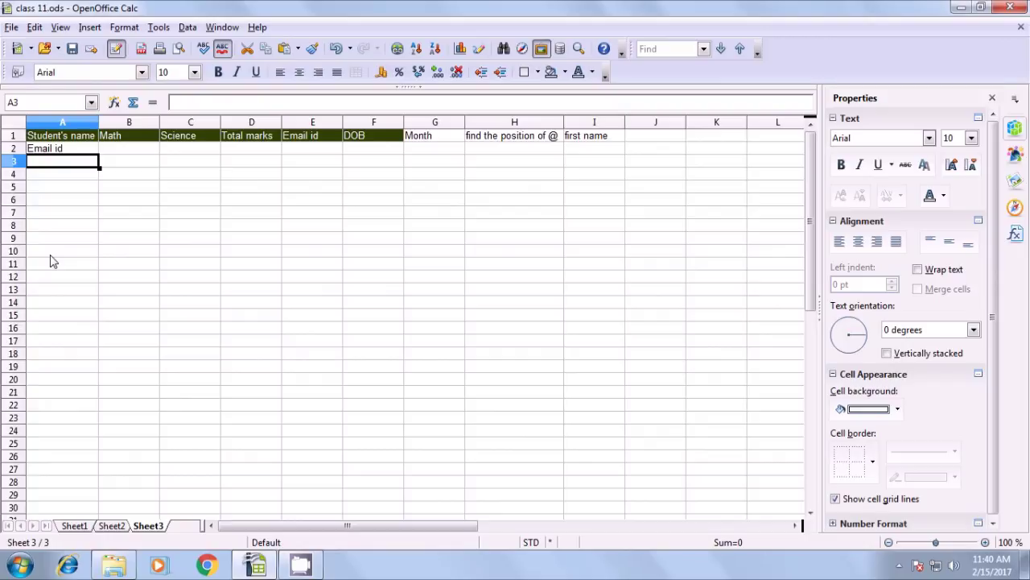
Change A2's VLOOKUP to HLOOKUP in the formula bar so the cell shows Kanika
{"action": "left_click", "coordinate": [51, 152]}
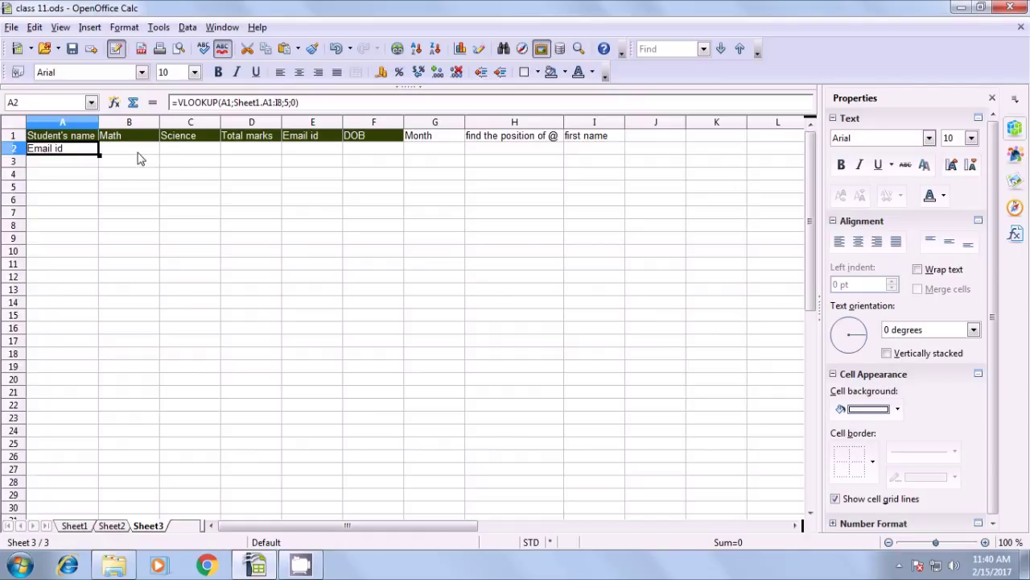
{"action": "left_click", "coordinate": [184, 103]}
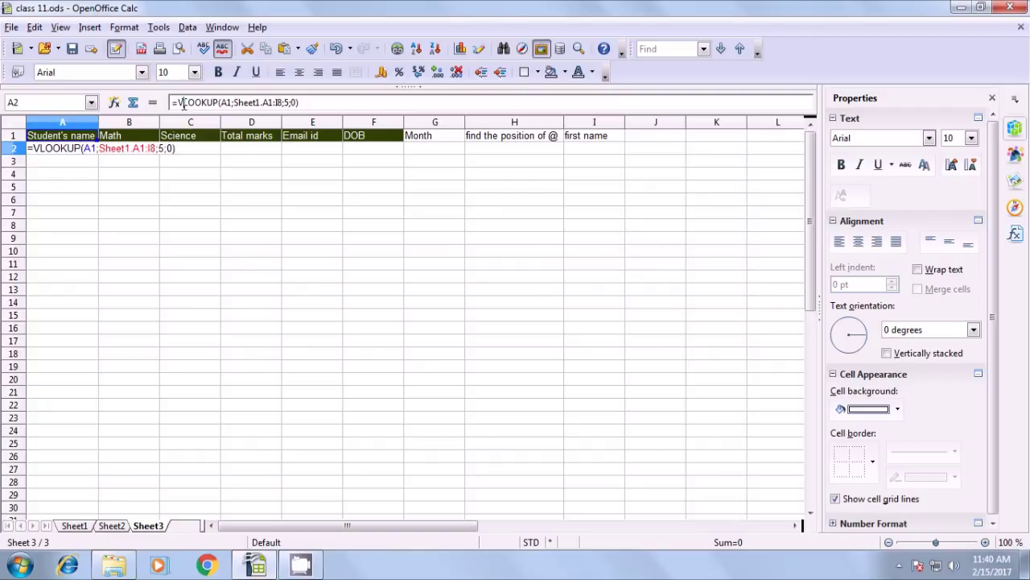
{"action": "key", "text": "BackSpace"}
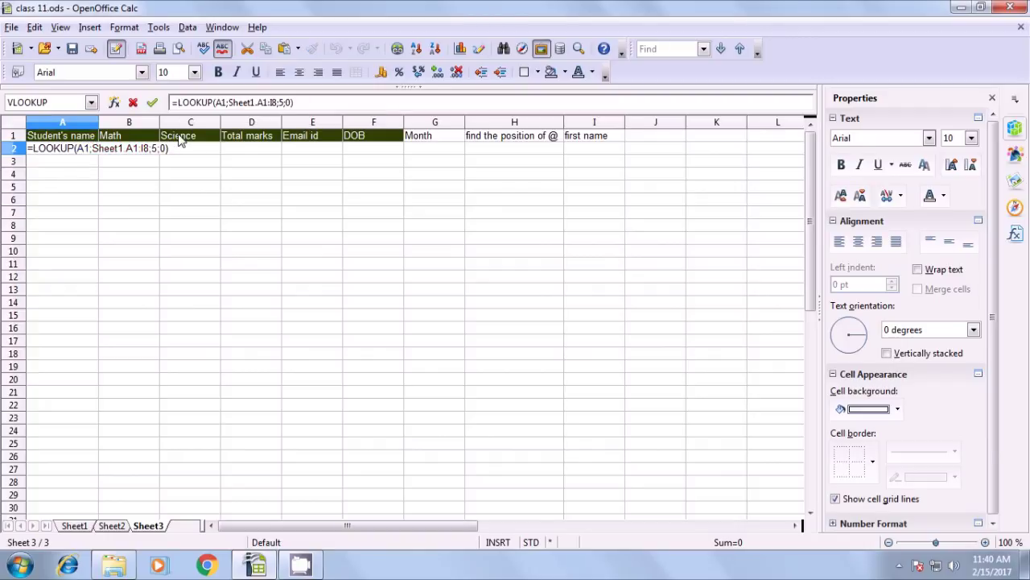
{"action": "type", "text": "h"}
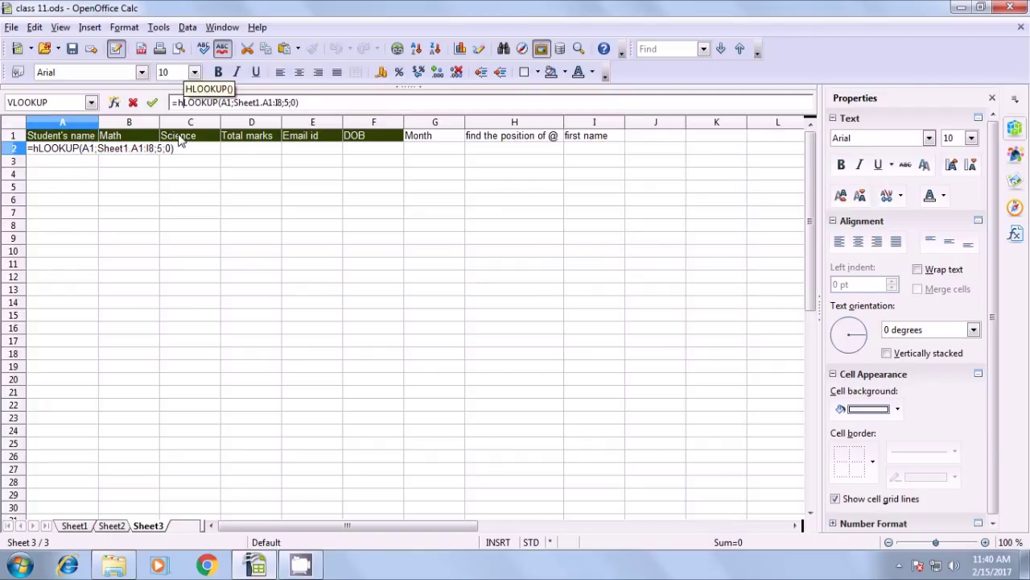
{"action": "key", "text": "BackSpace"}
{"action": "type", "text": "H"}
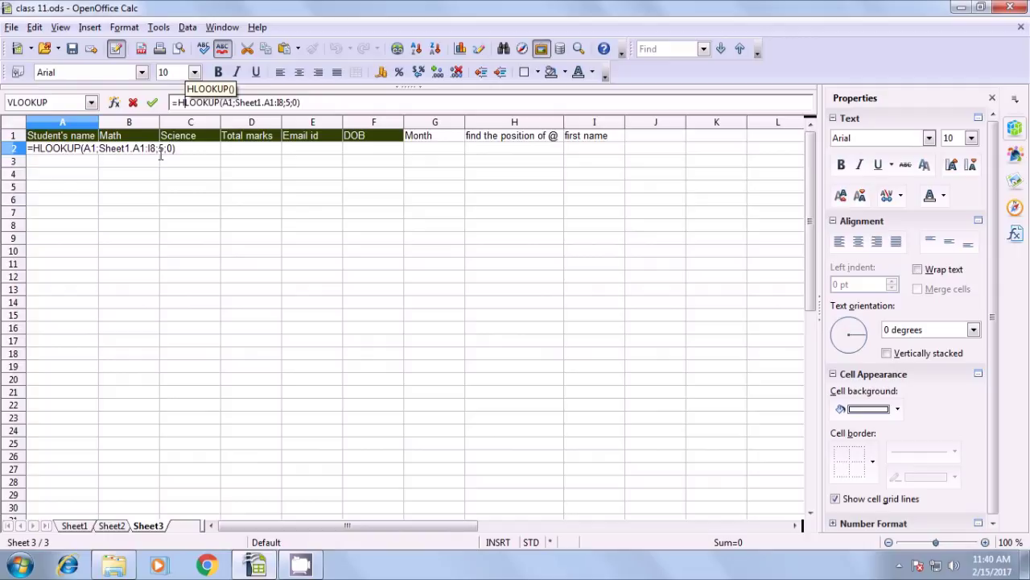
{"action": "key", "text": "Right"}
{"action": "key", "text": "Right"}
{"action": "key", "text": "Right"}
{"action": "key", "text": "Right"}
{"action": "key", "text": "Right"}
{"action": "key", "text": "Right"}
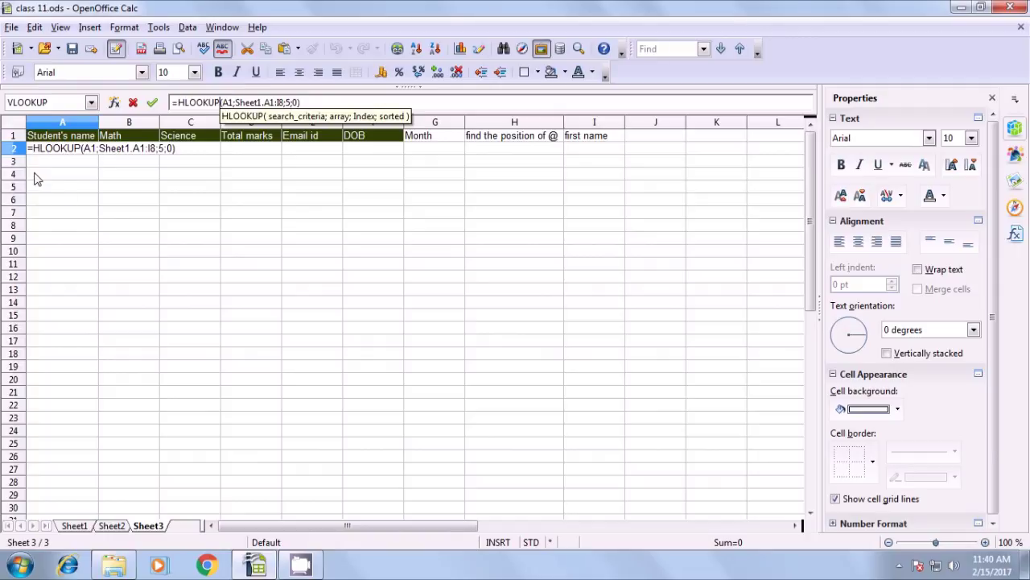
{"action": "key", "text": "Return"}
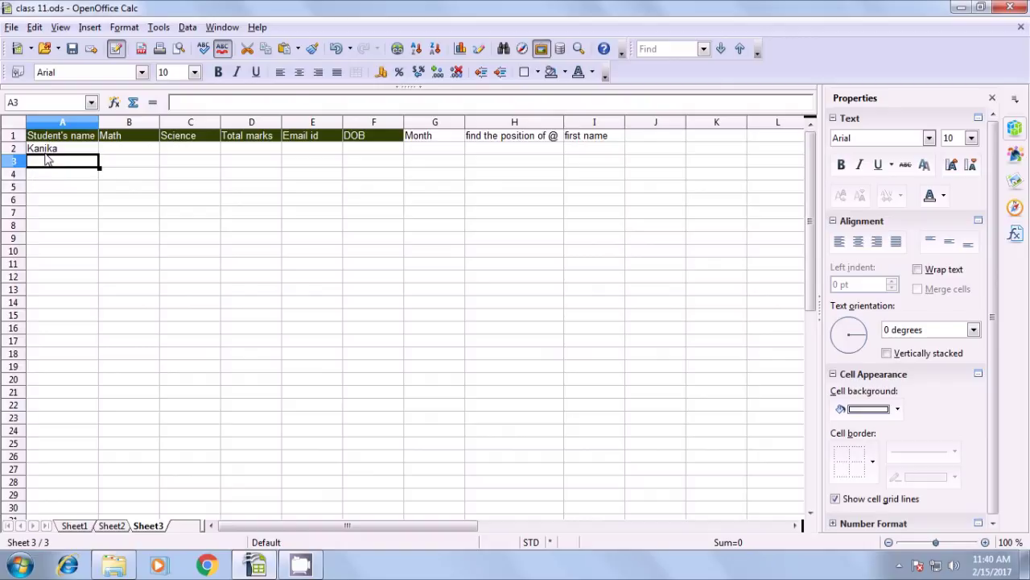
Fill the HLOOKUP formula from A2 across to I2 and inspect each copied cell
{"action": "left_click", "coordinate": [48, 151]}
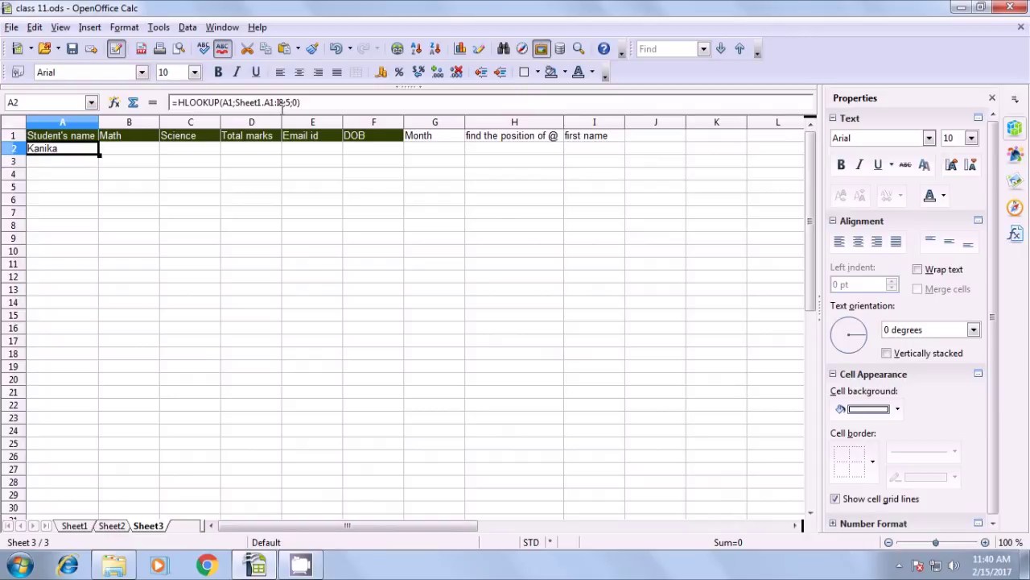
{"action": "left_click_drag", "start_coordinate": [100, 155], "coordinate": [597, 158]}
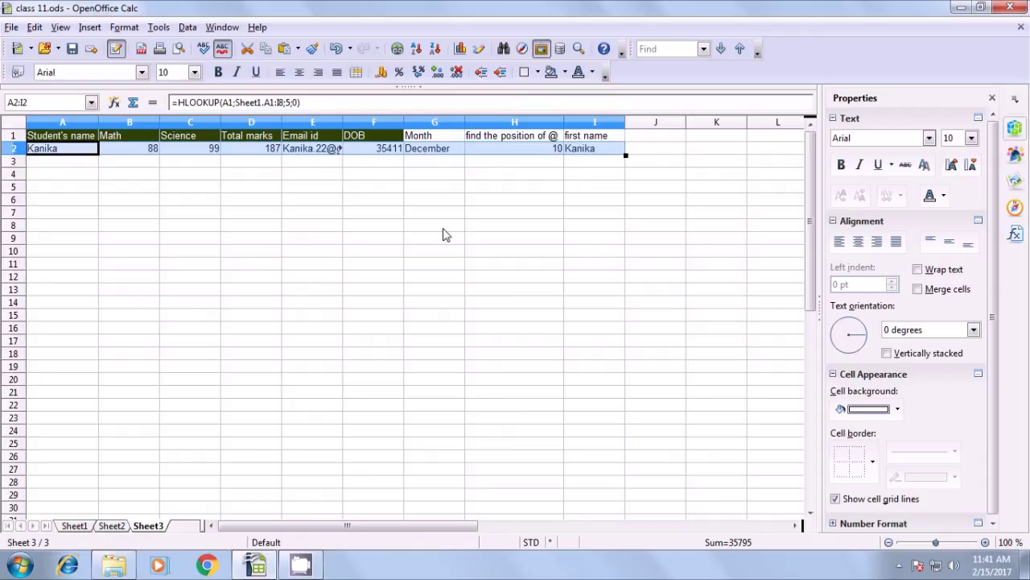
{"action": "left_click", "coordinate": [236, 245]}
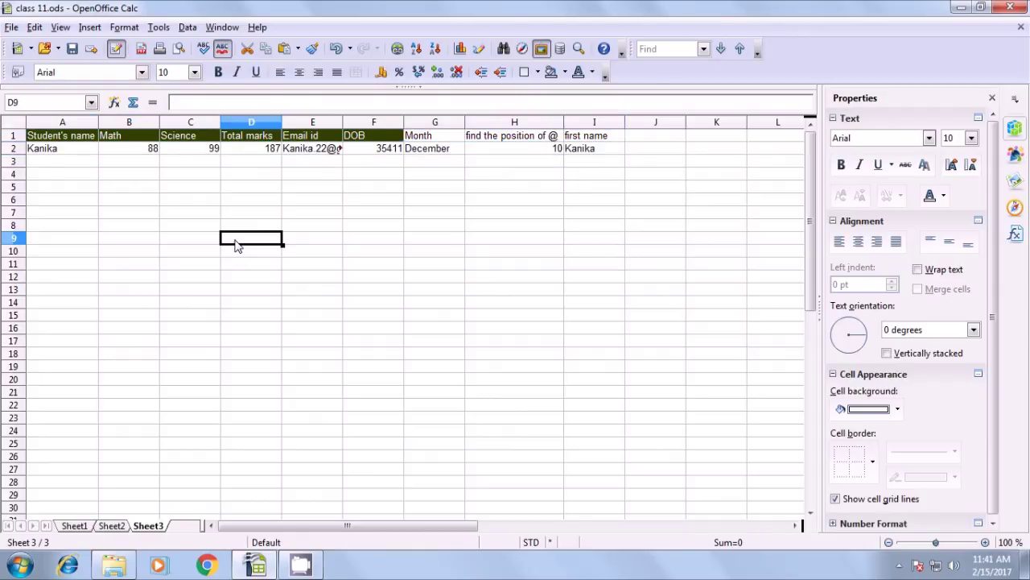
{"action": "left_click", "coordinate": [76, 151]}
{"action": "left_click", "coordinate": [121, 152]}
{"action": "left_click", "coordinate": [187, 151]}
{"action": "left_click", "coordinate": [238, 152]}
{"action": "left_click", "coordinate": [302, 154]}
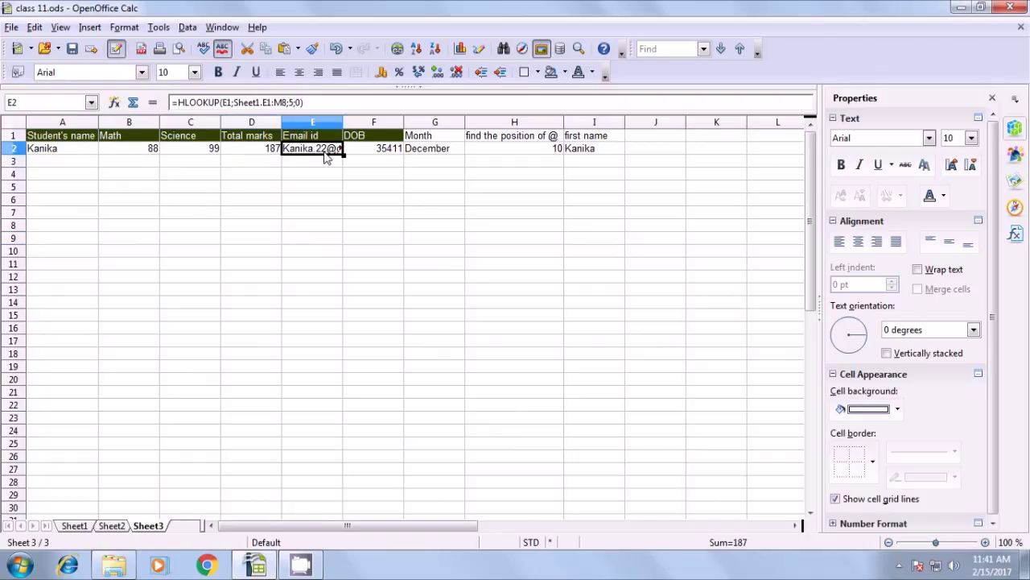
{"action": "left_click", "coordinate": [378, 157]}
{"action": "left_click", "coordinate": [434, 157]}
{"action": "left_click", "coordinate": [531, 156]}
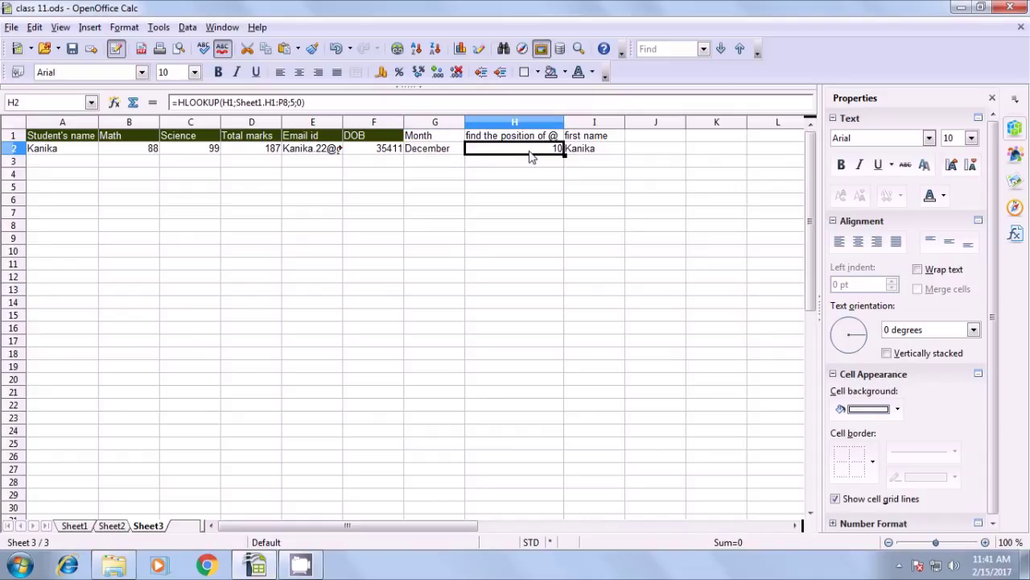
Widen column E to display the complete e-mail, then recheck A2's HLOOKUP formula
{"action": "left_click_drag", "start_coordinate": [343, 123], "coordinate": [384, 129]}
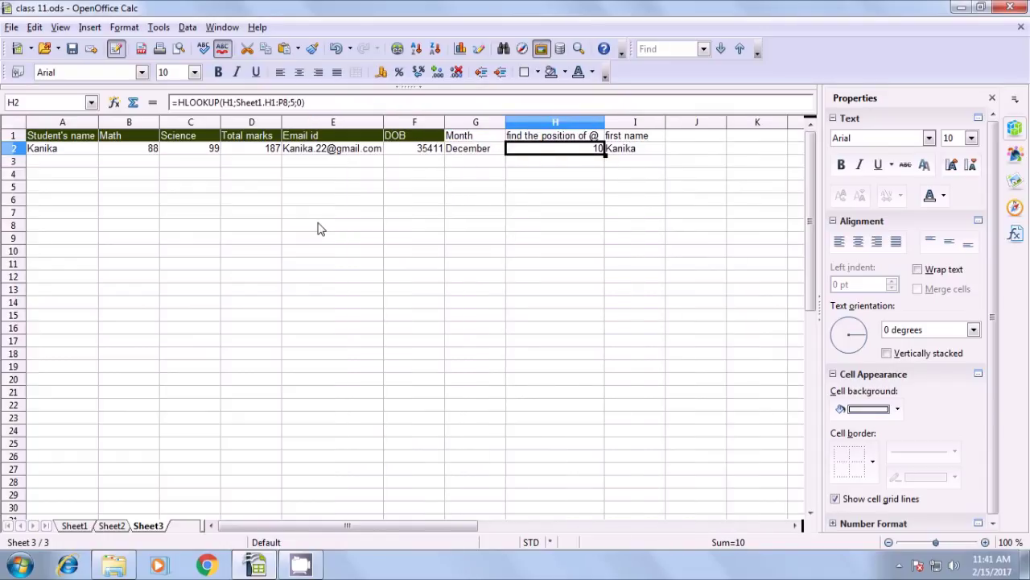
{"action": "left_click", "coordinate": [128, 190]}
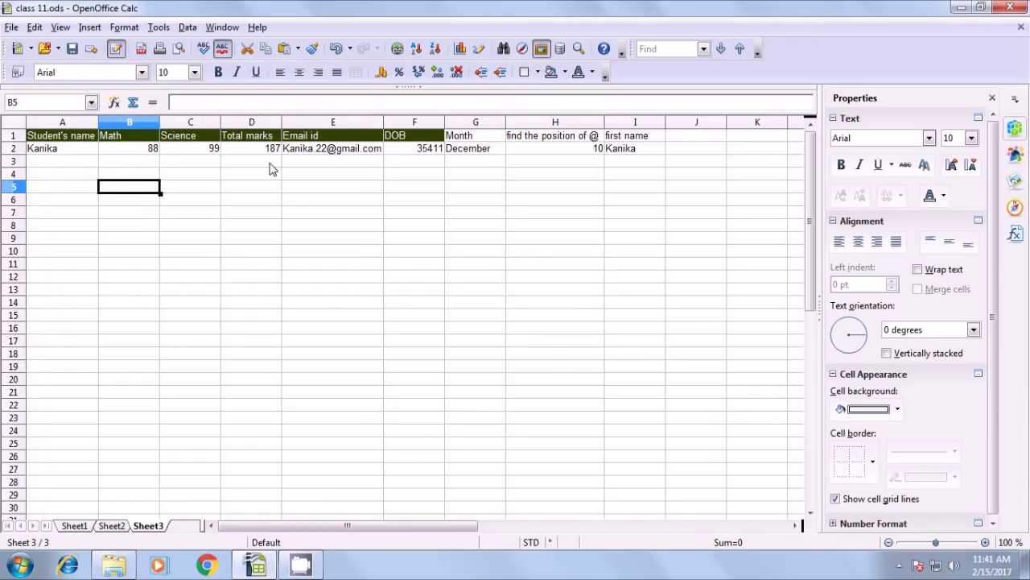
{"action": "left_click", "coordinate": [330, 203]}
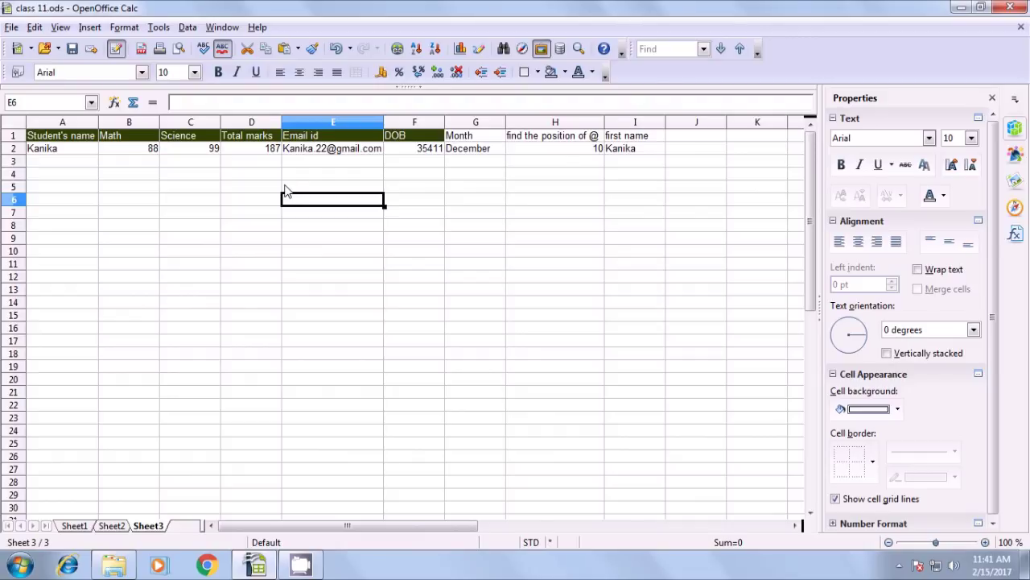
{"action": "left_click", "coordinate": [80, 153]}
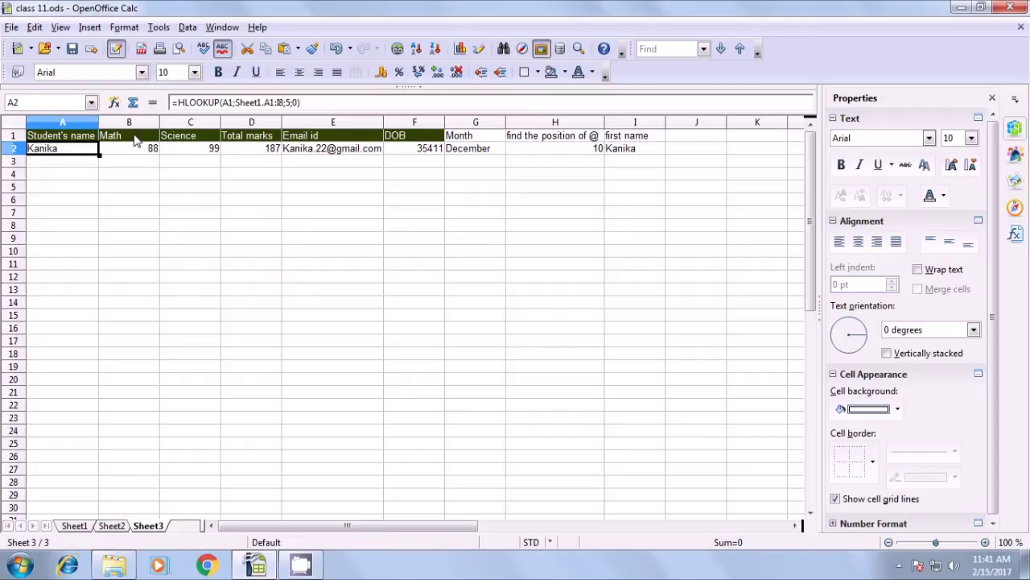